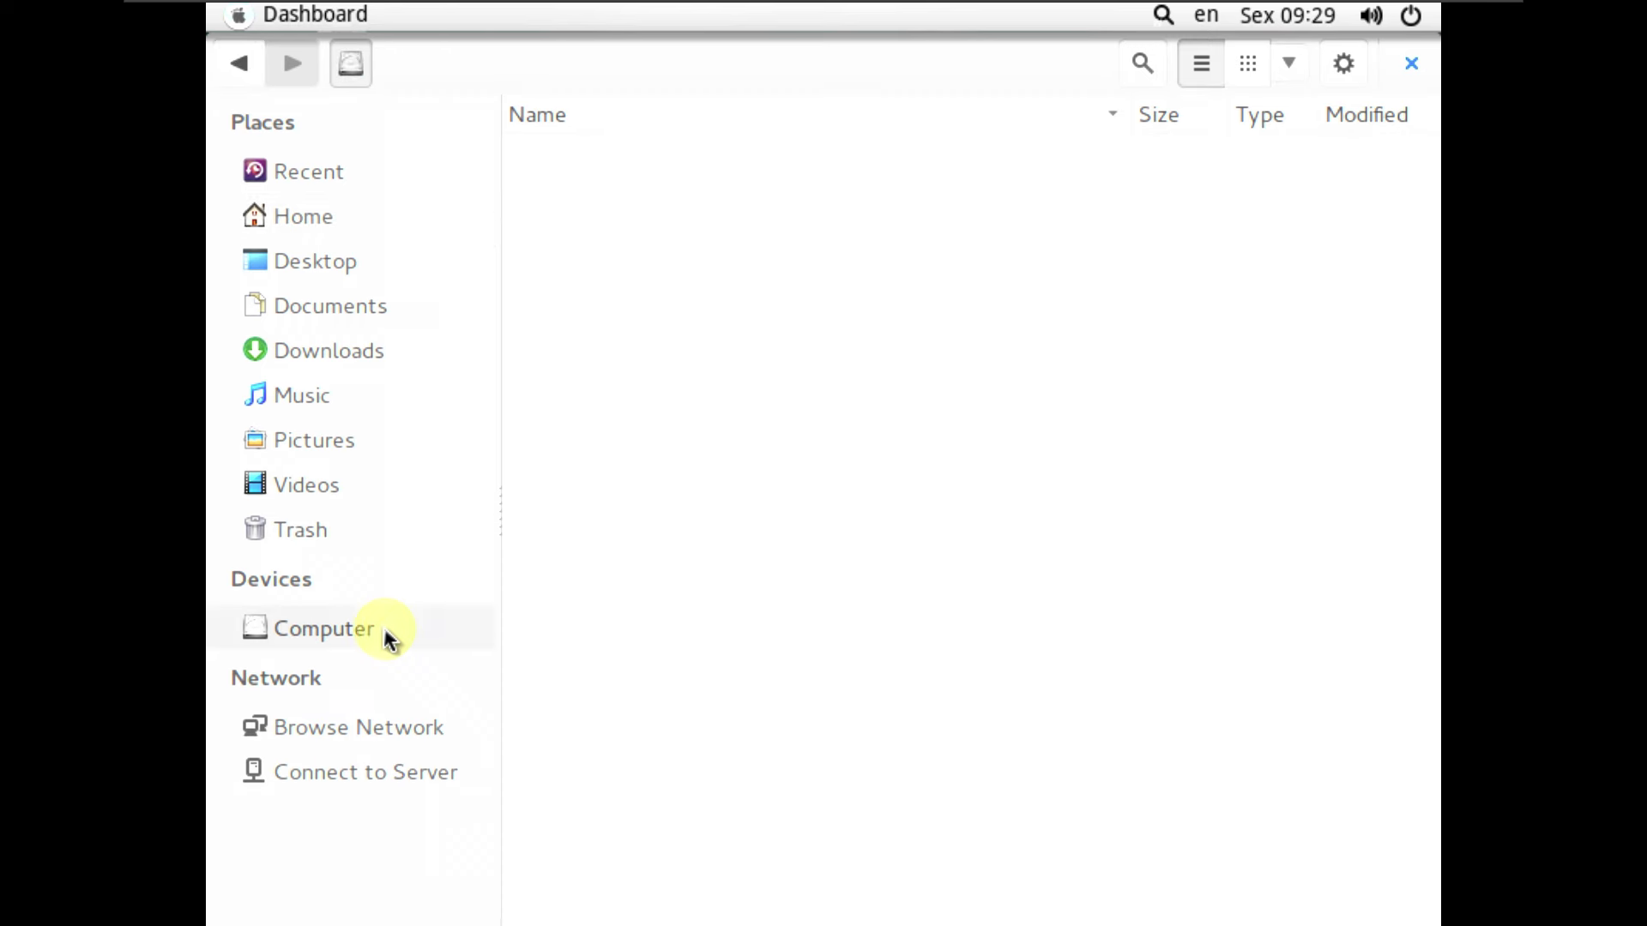
Browse the Computer's sys folder, look through its kernel subfolder, and return to sys.
scroll(864, 476, down, 3)
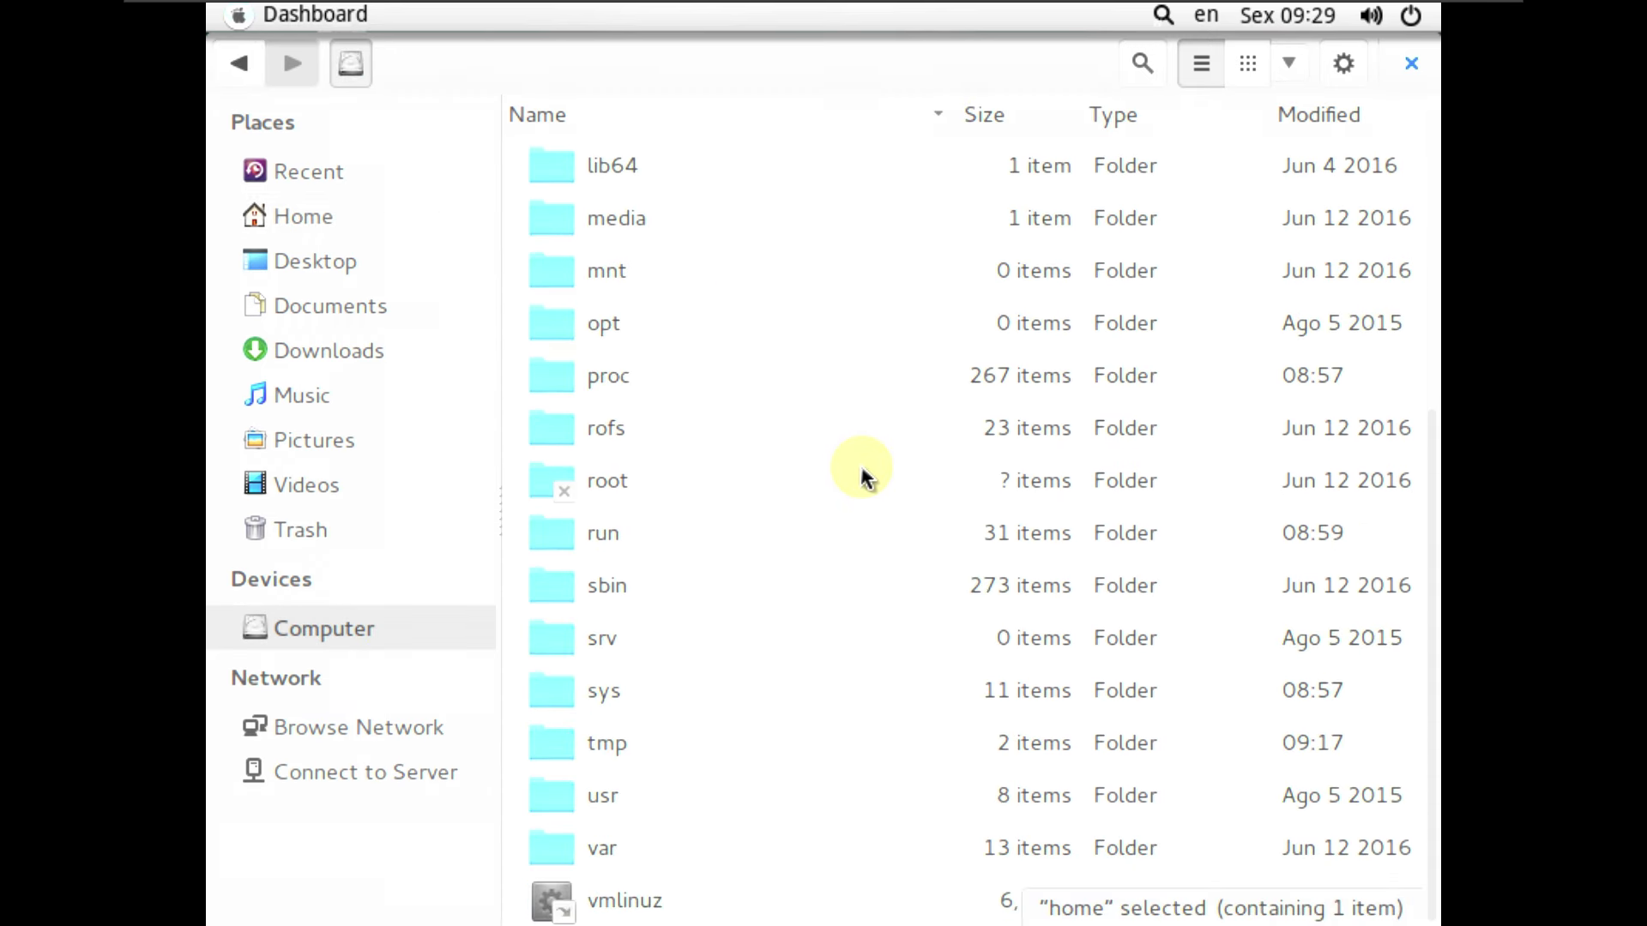
click(635, 690)
double_click(637, 690)
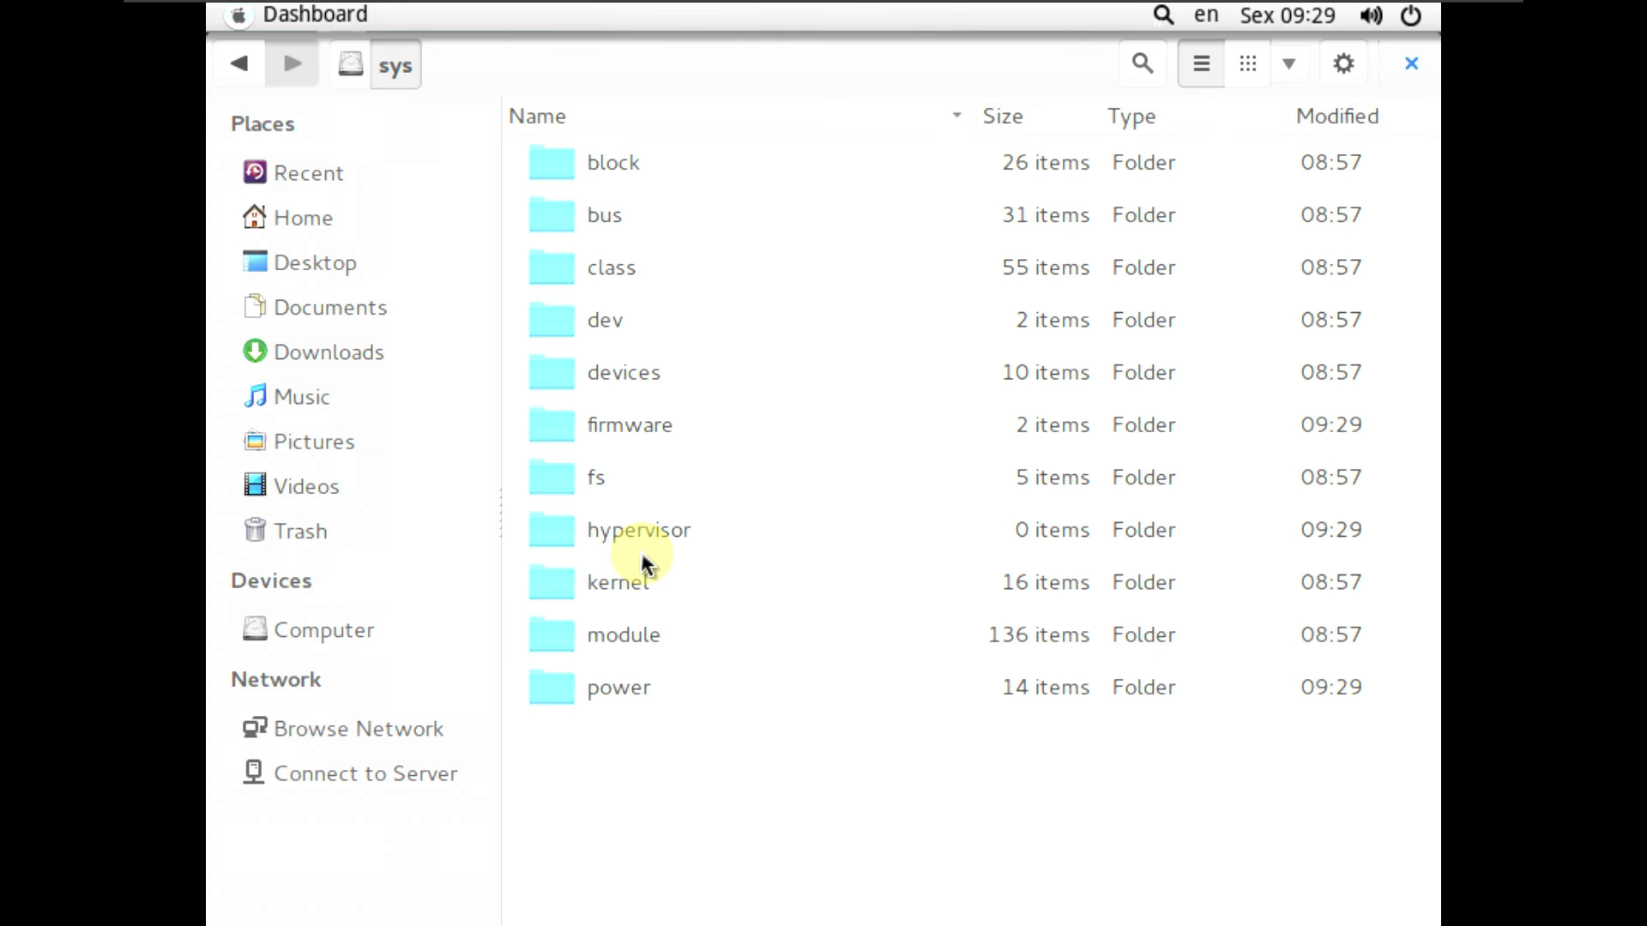
double_click(649, 594)
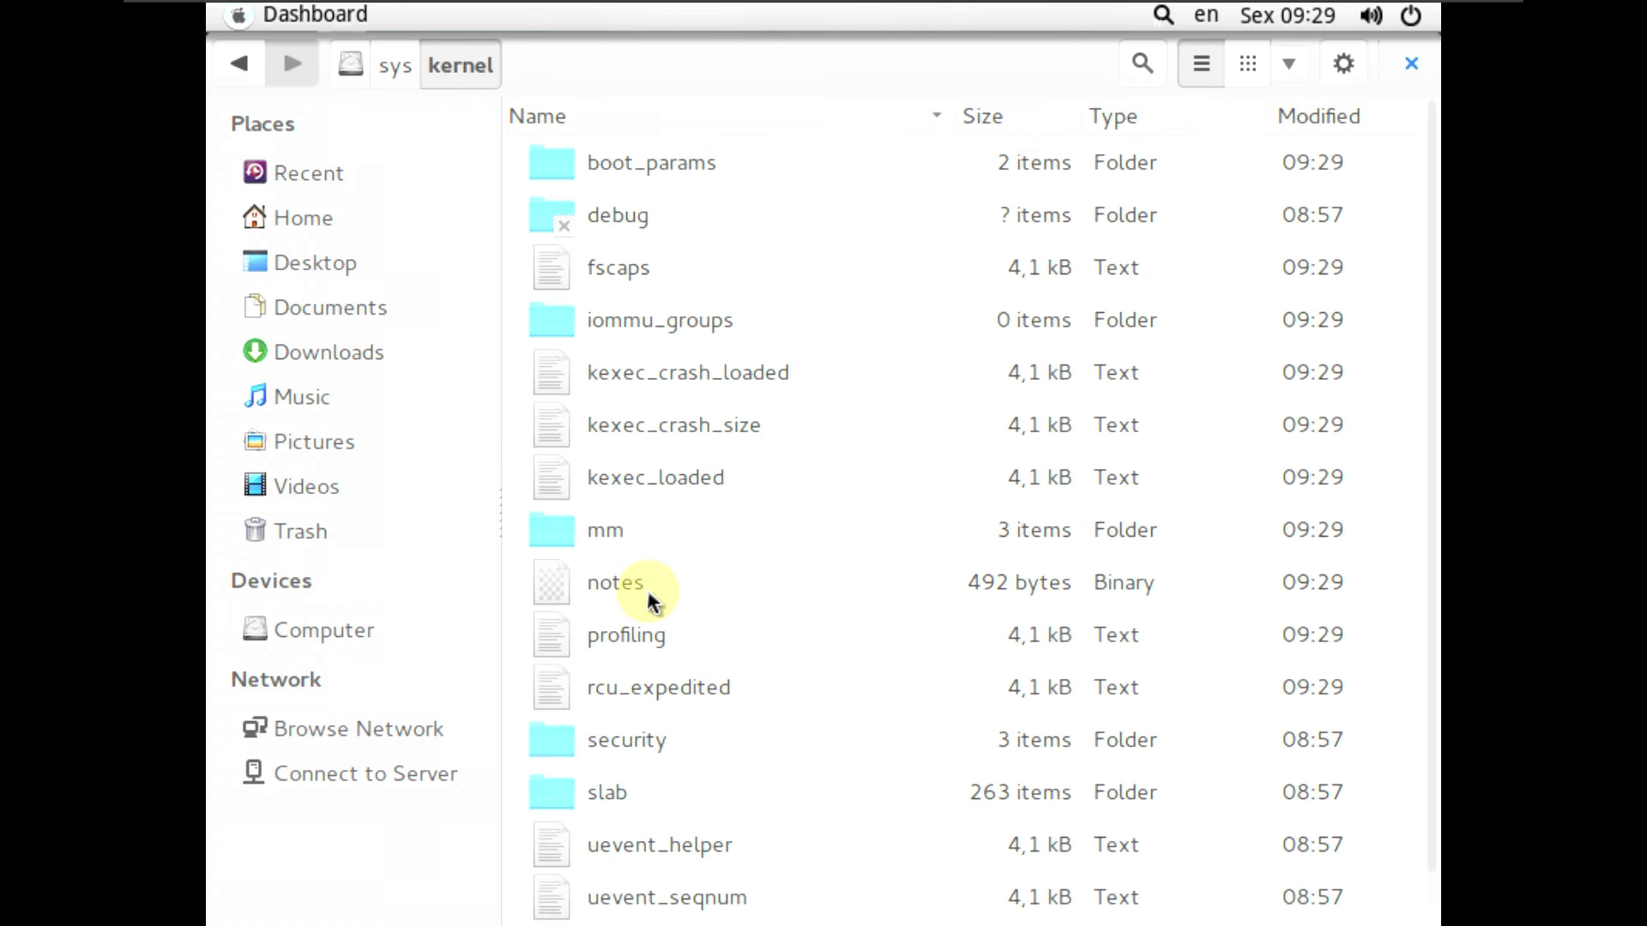
scroll(652, 601, down, 1)
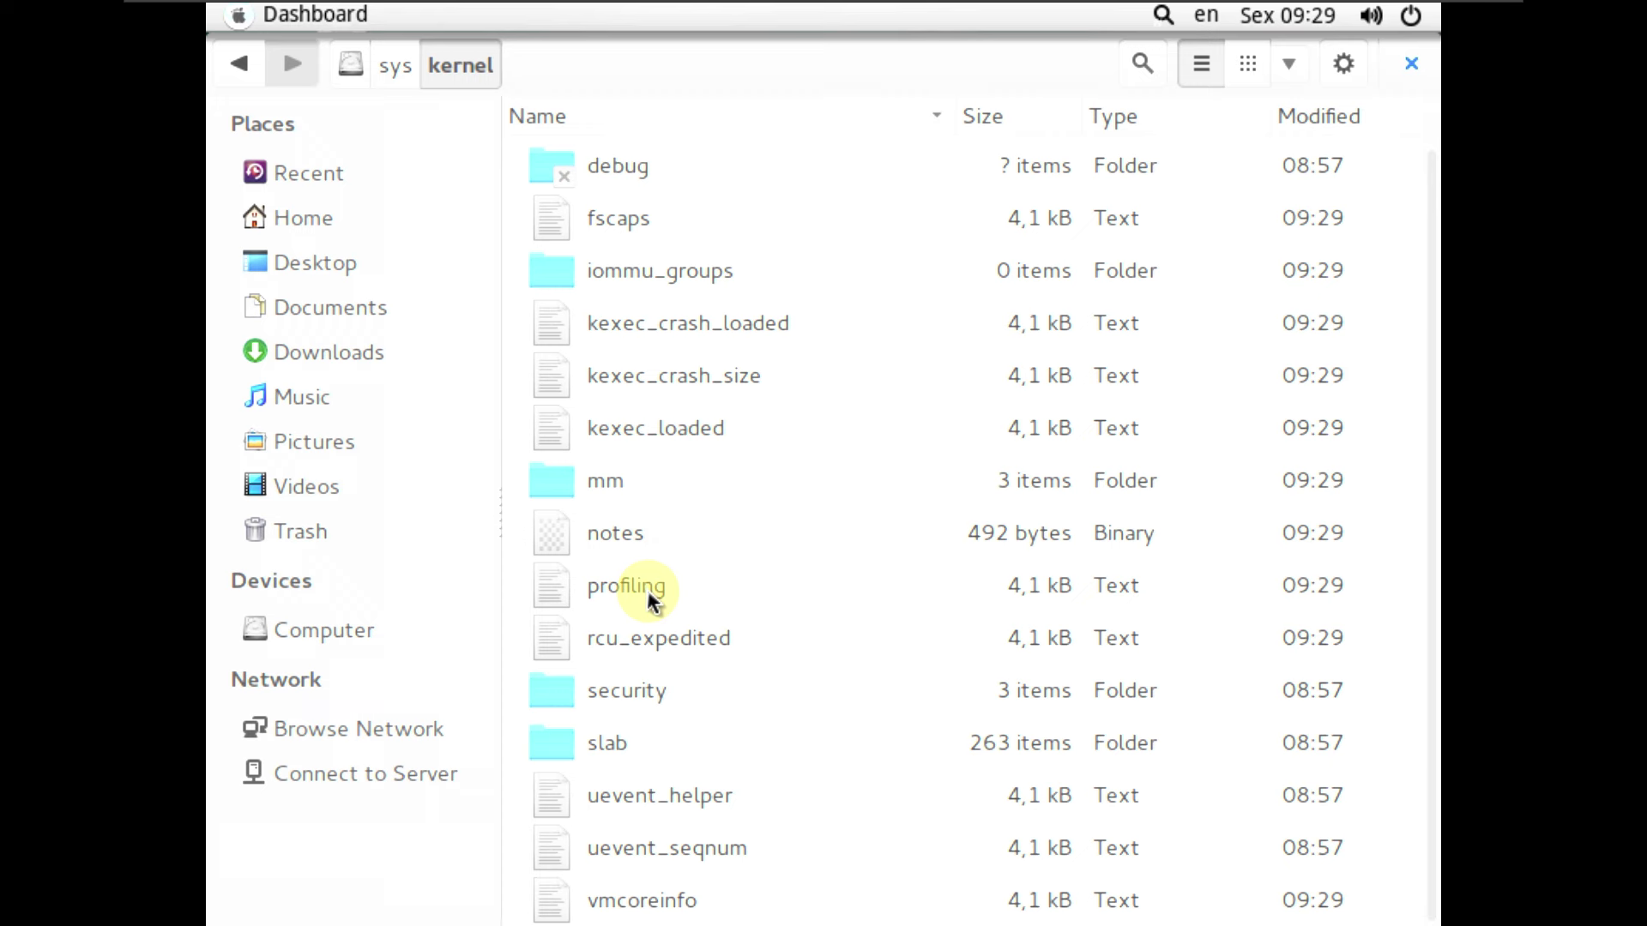
click(241, 65)
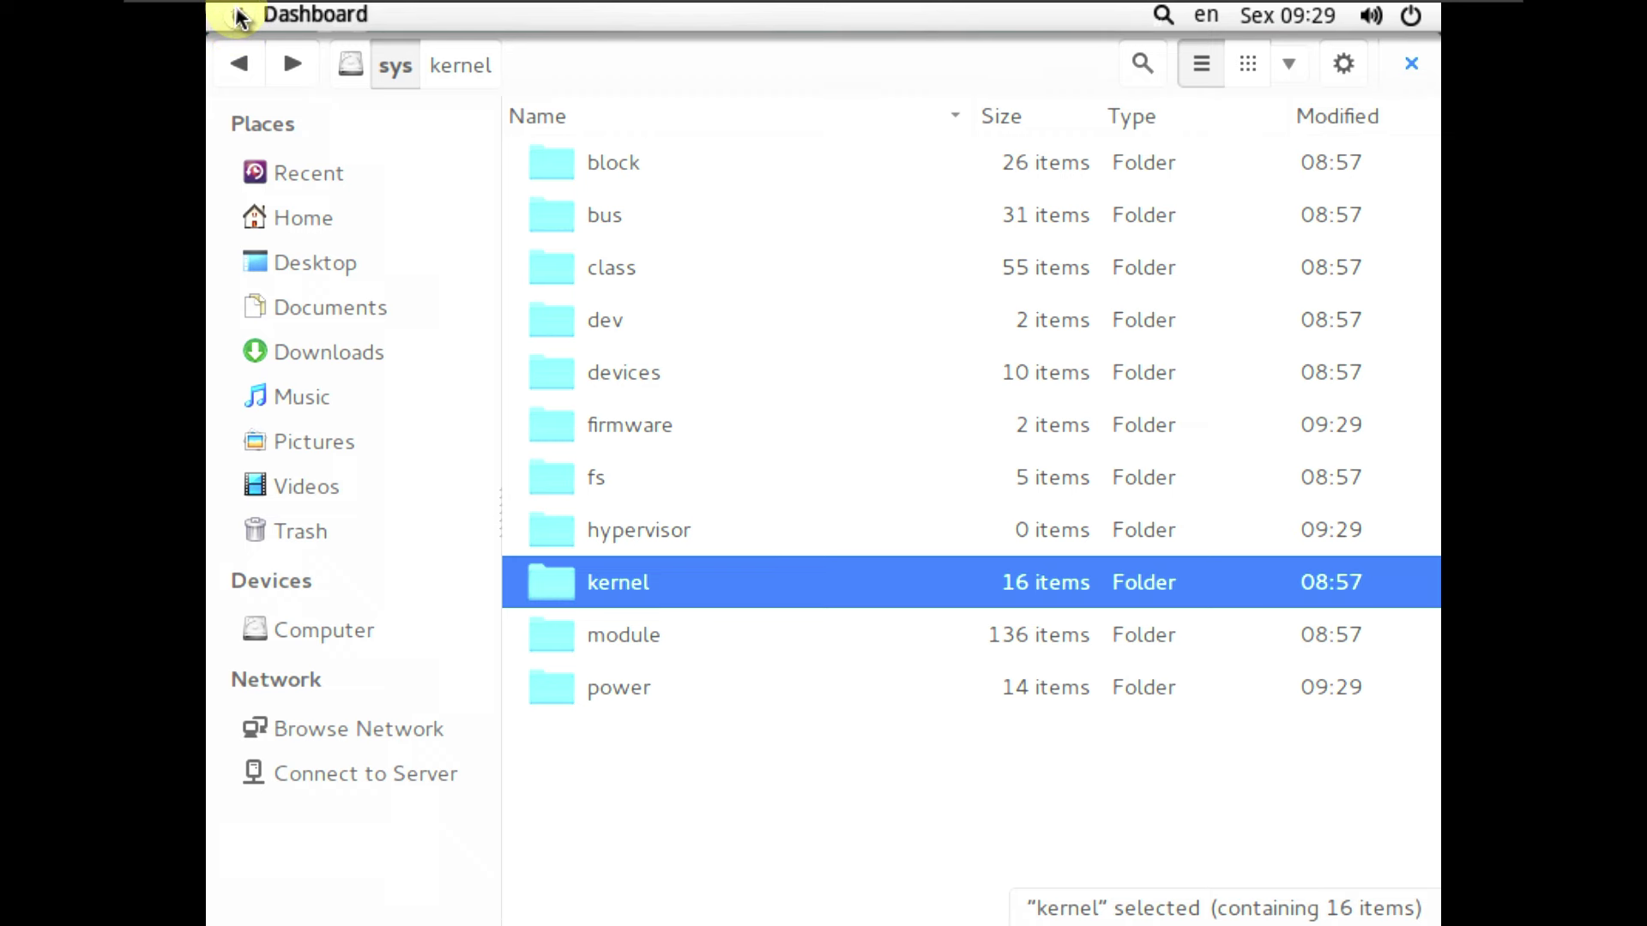
Close the file manager window showing the sys folder and return to the desktop.
key(Num_Lock)
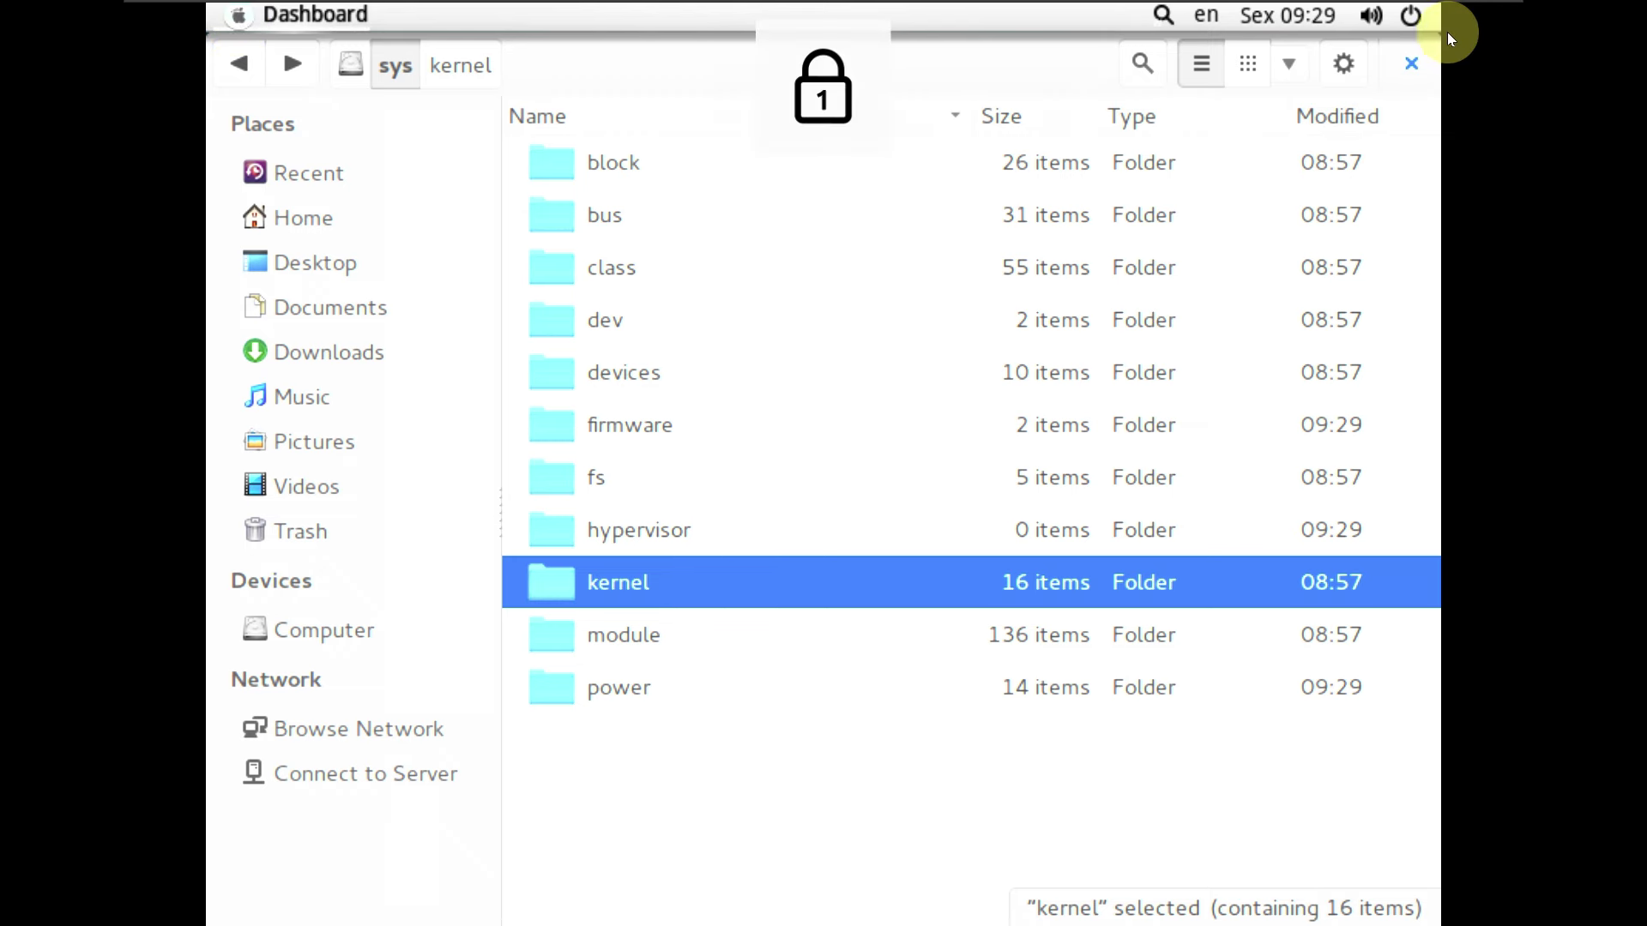
mouse_move(1448, 32)
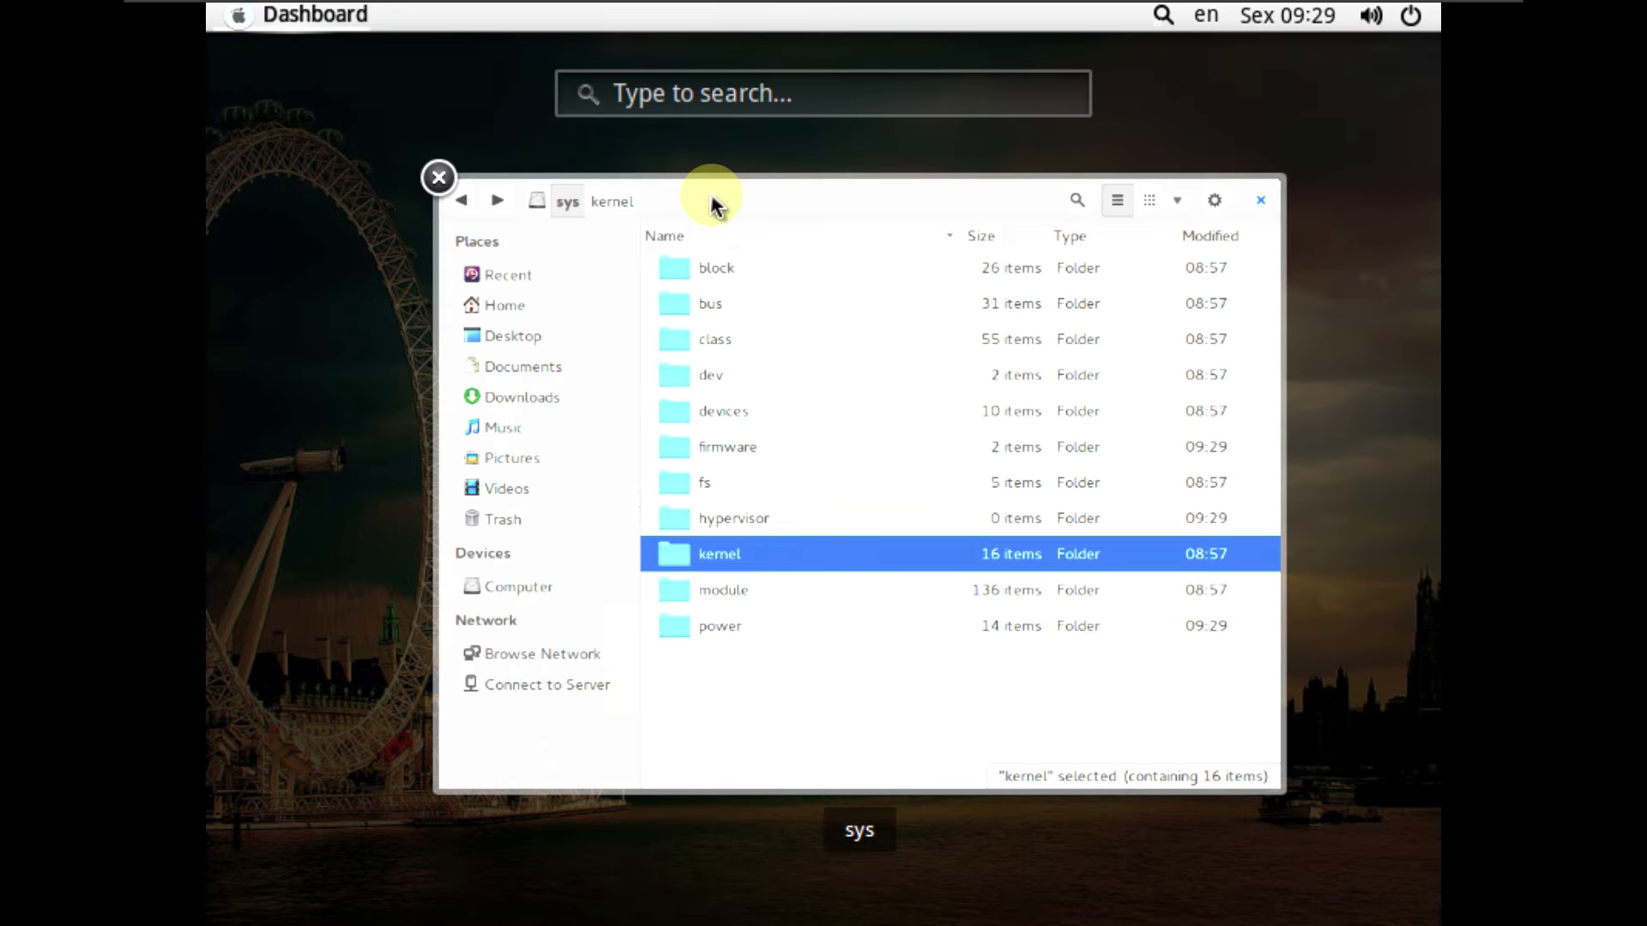
click(439, 177)
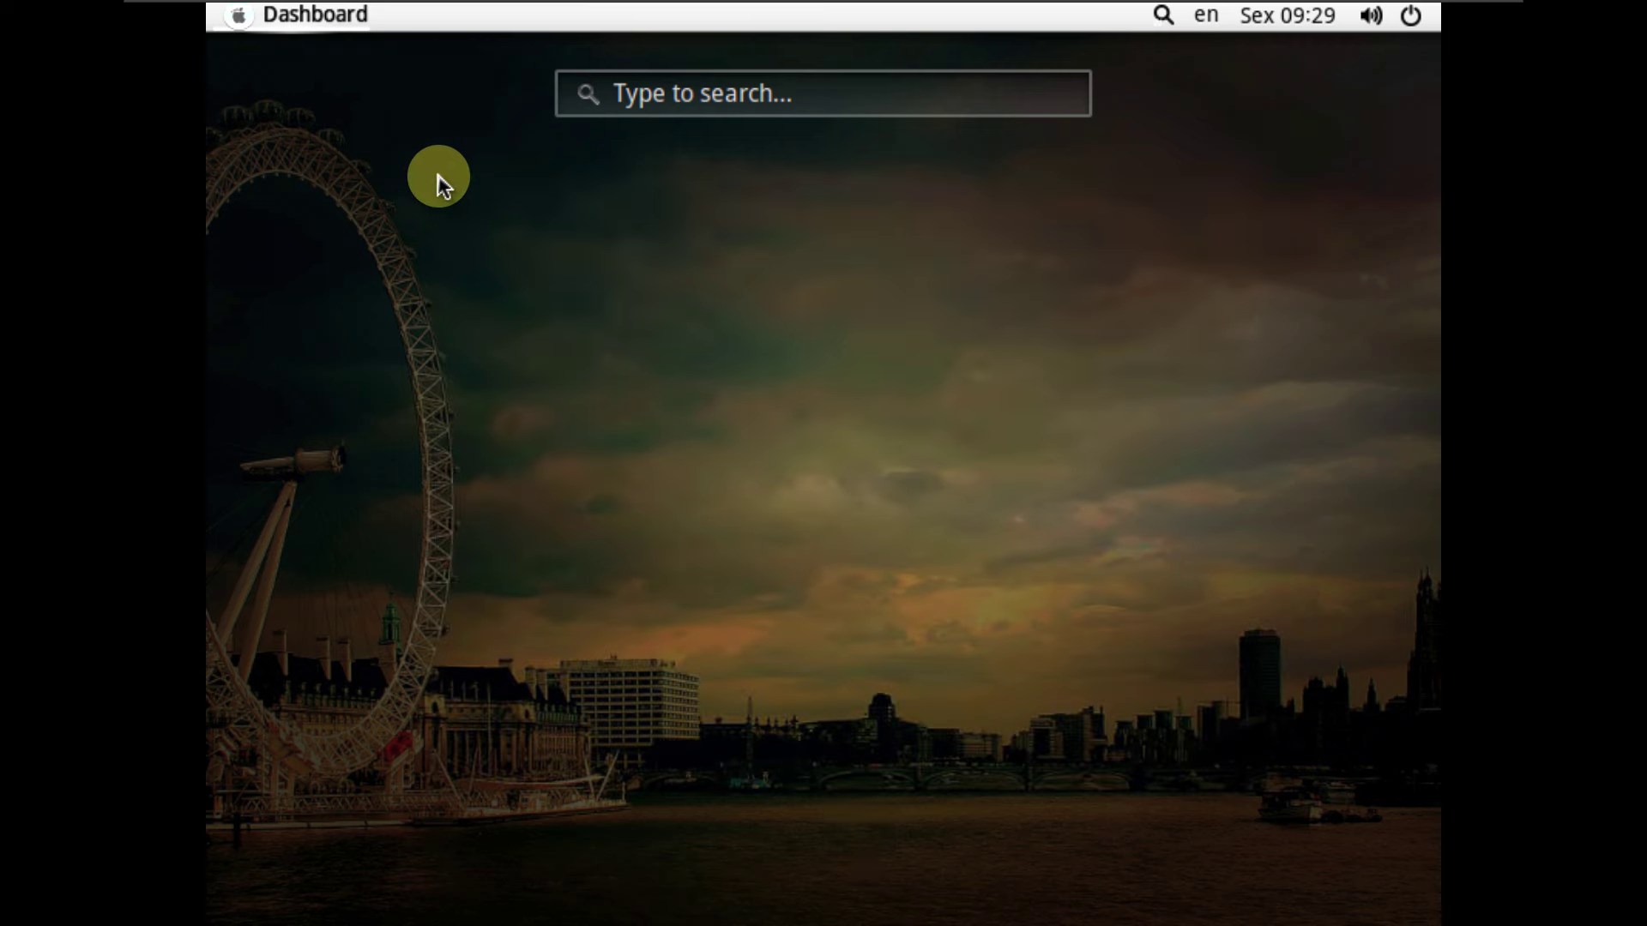
click(468, 291)
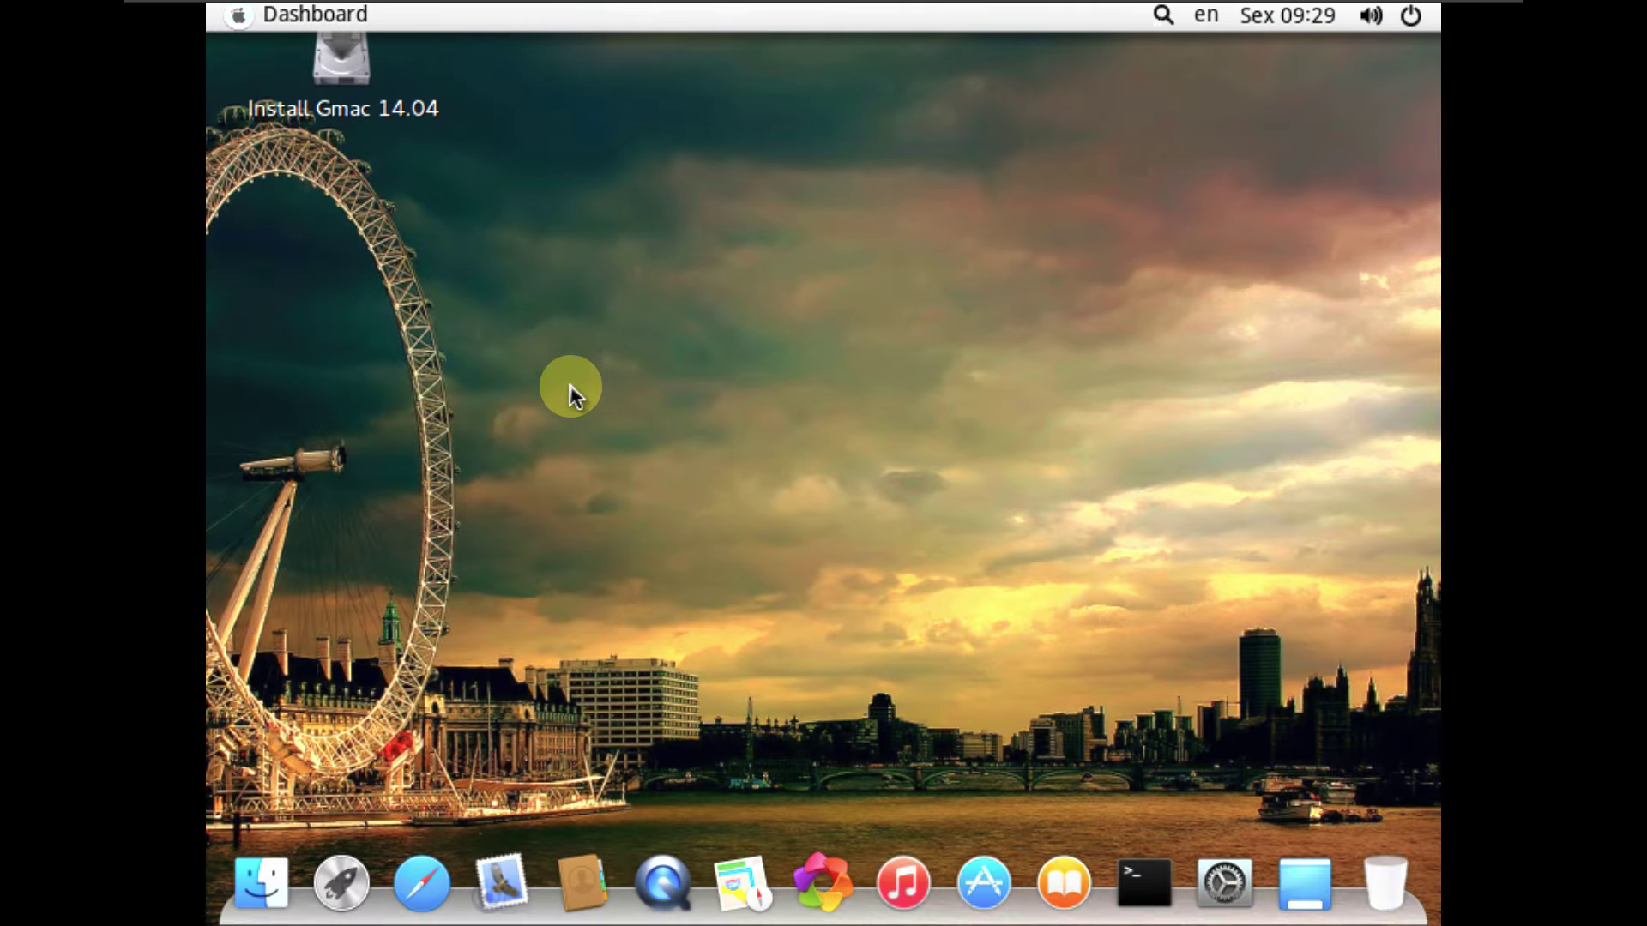
Set the display resolution to 1360 x 768 (16:9) in System Settings, keep this configuration, and close the settings window.
click(1227, 879)
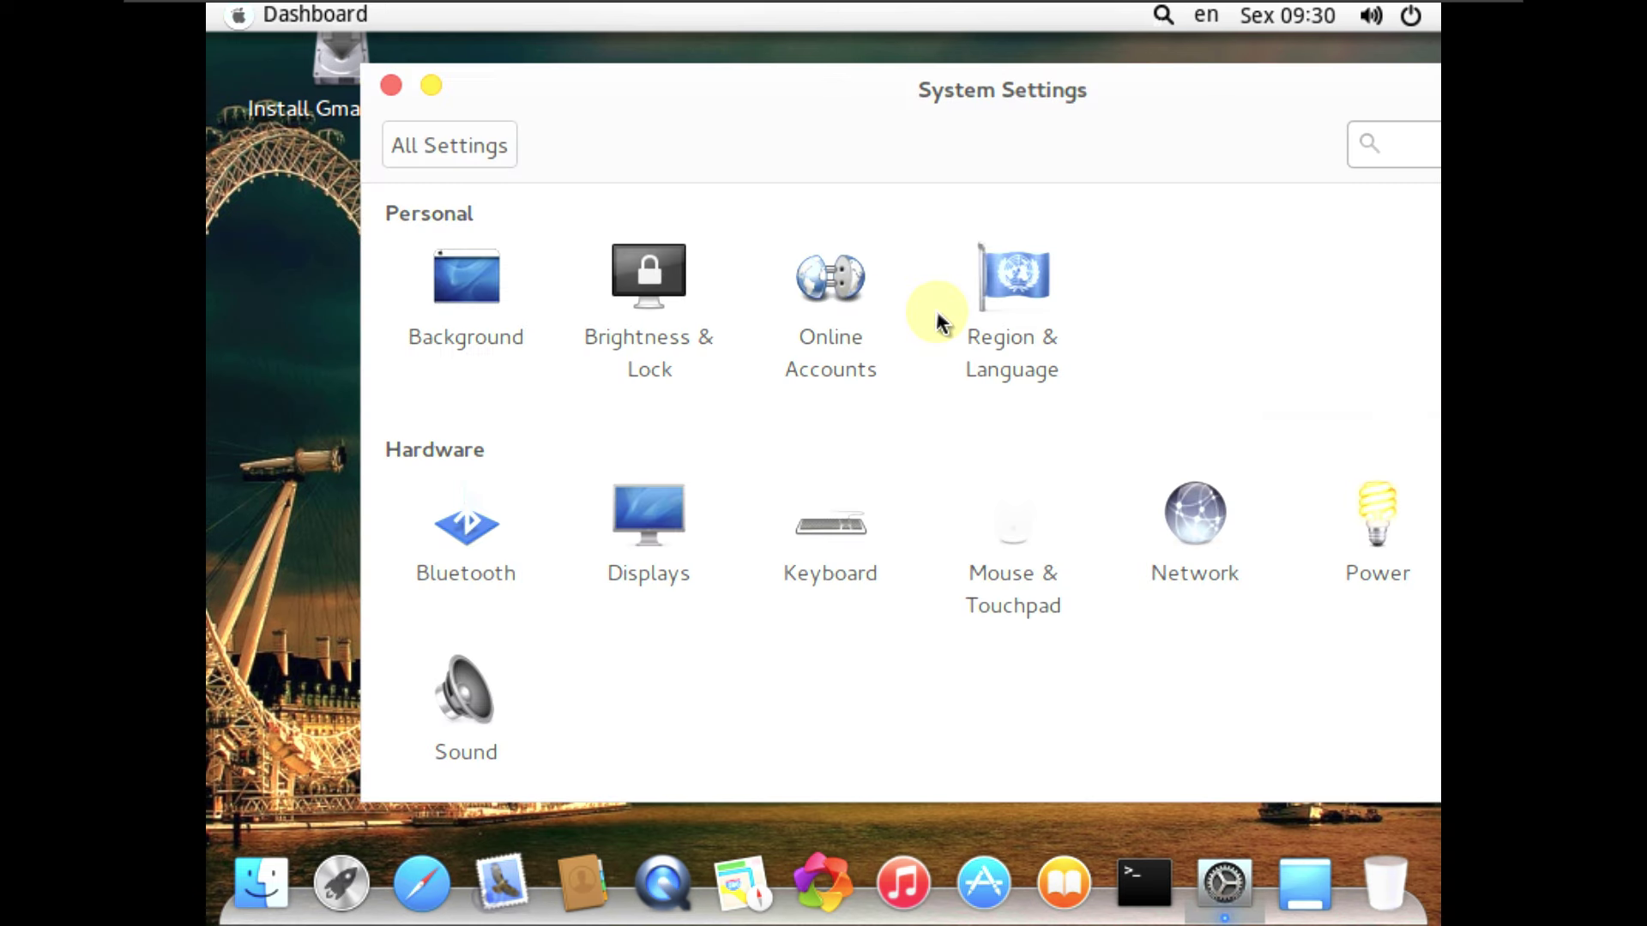
click(684, 521)
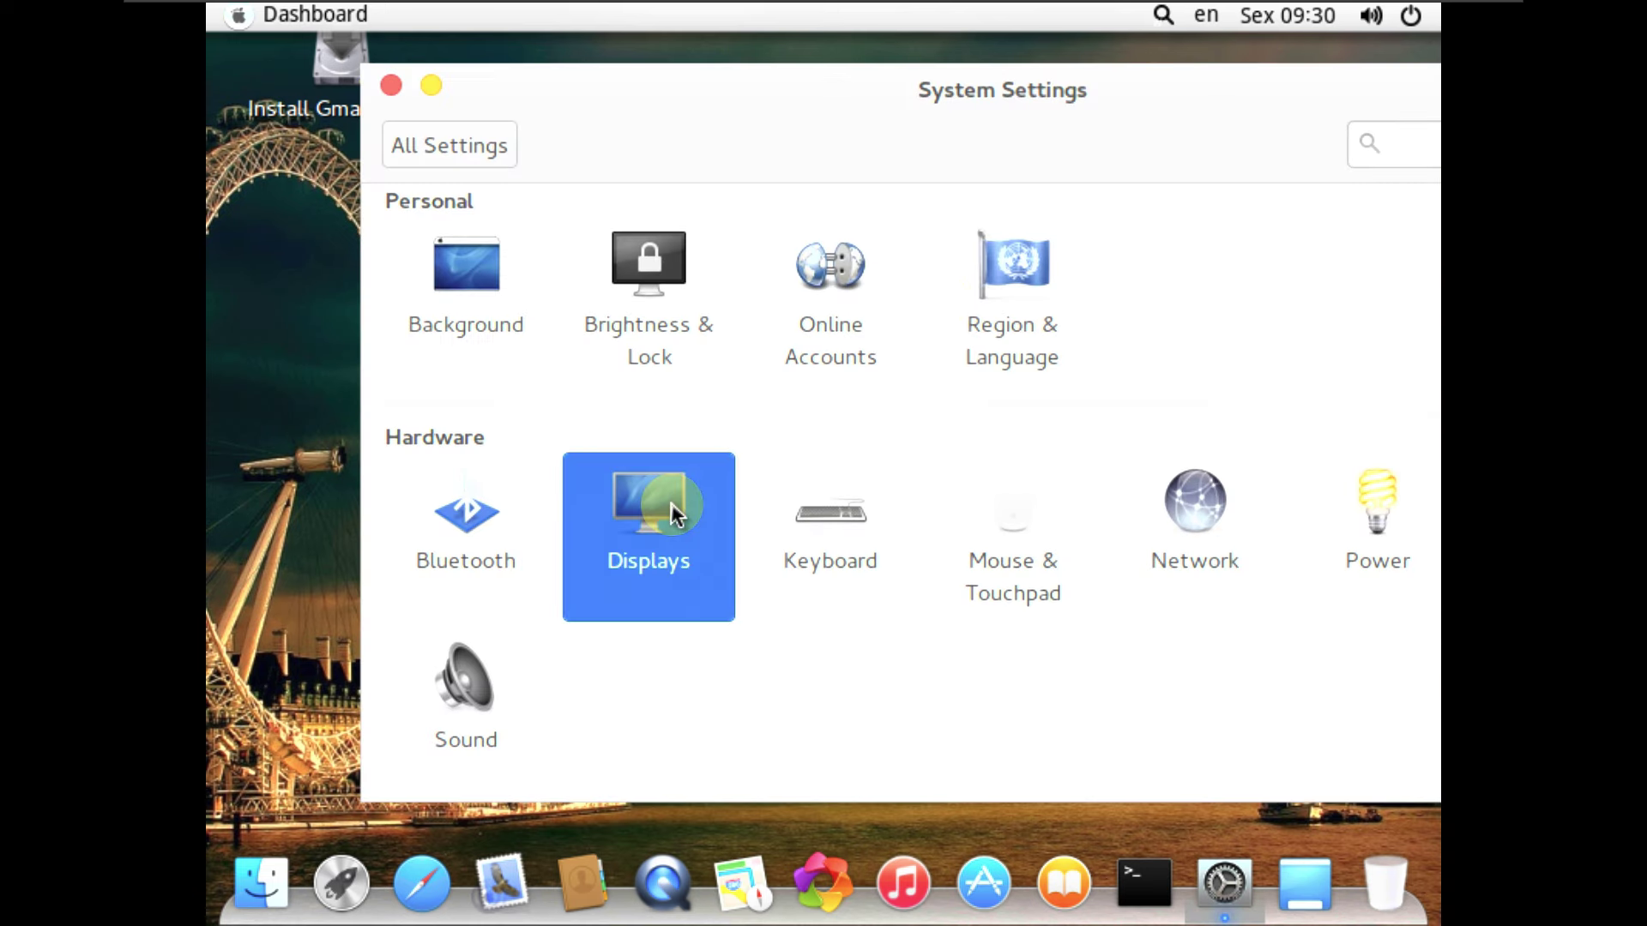
click(728, 622)
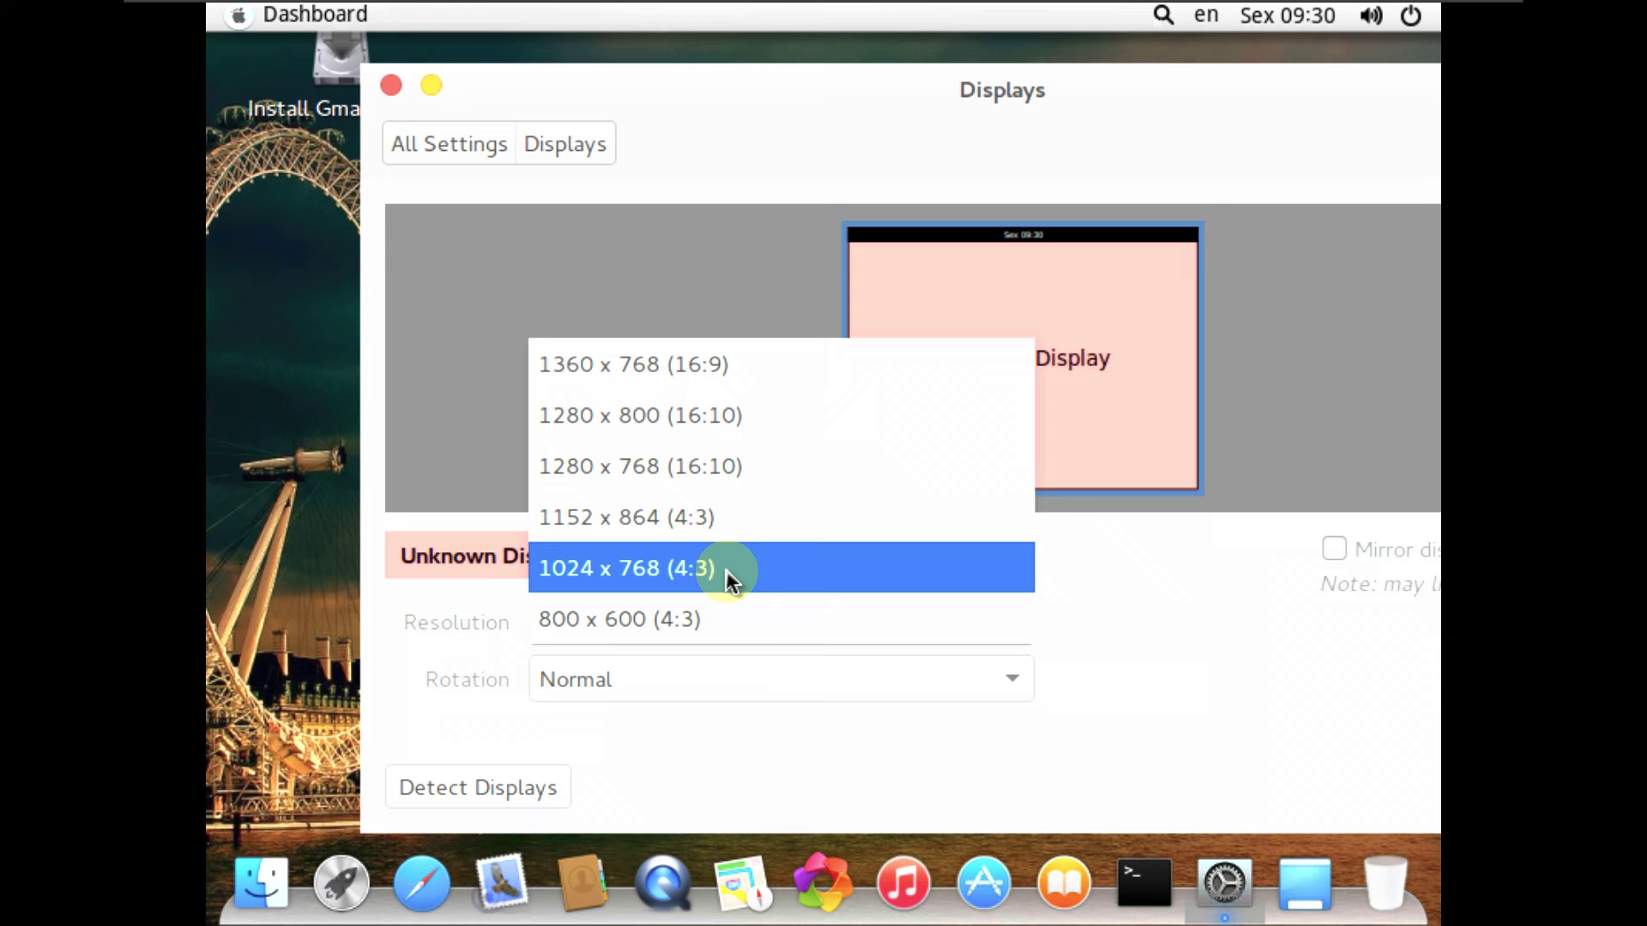
click(723, 369)
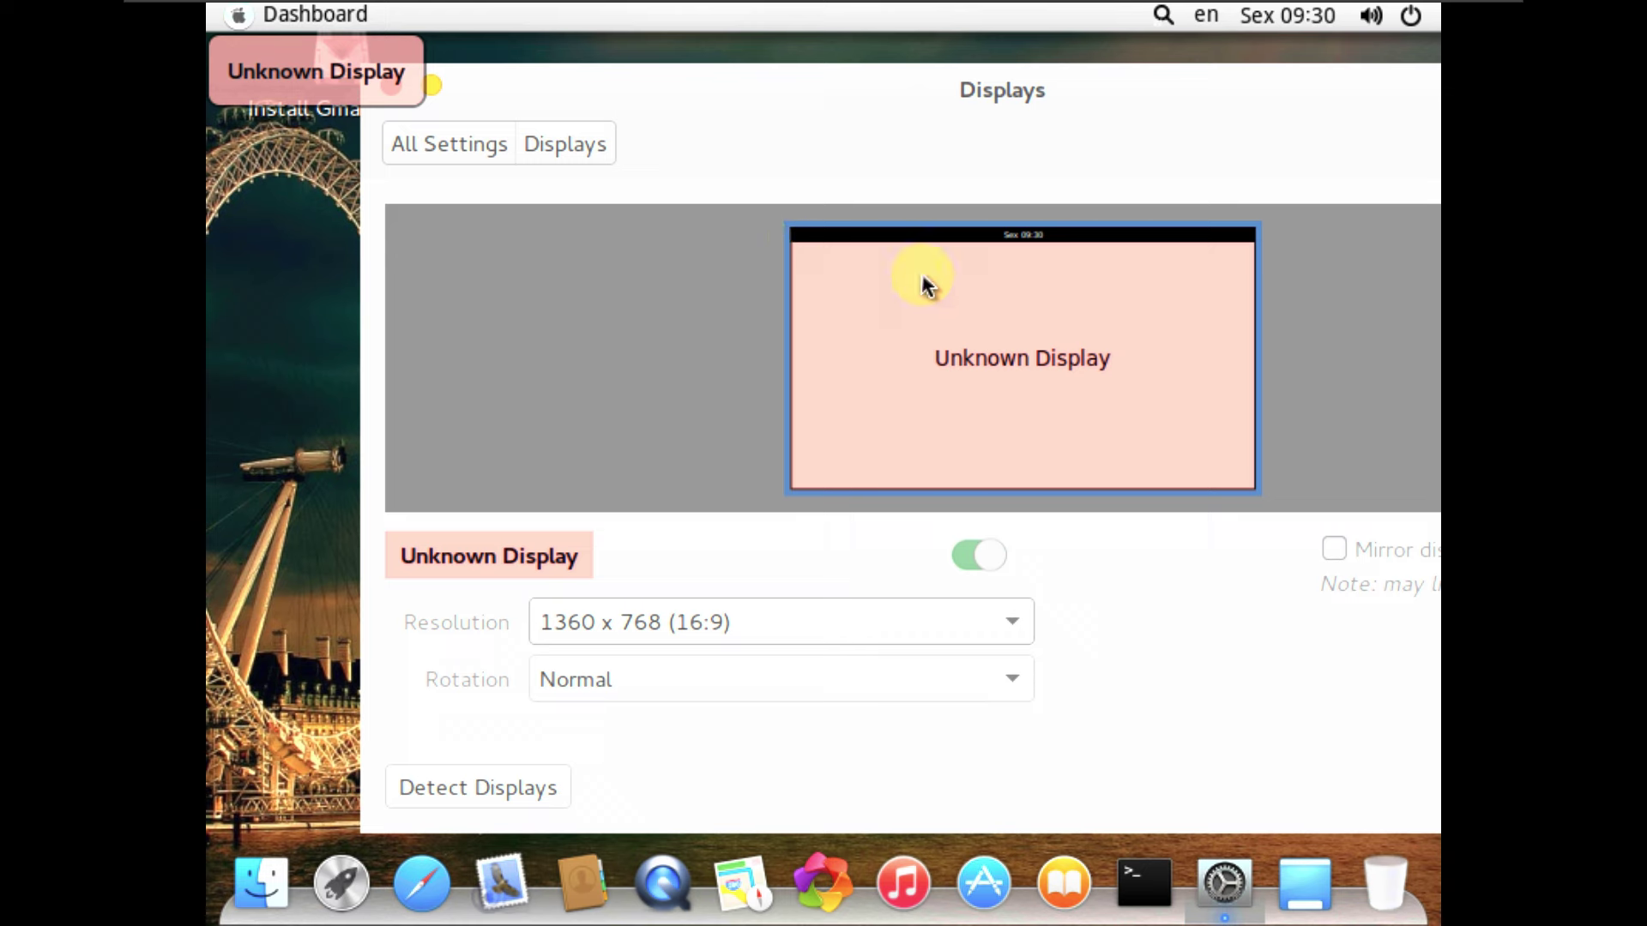
key(Down)
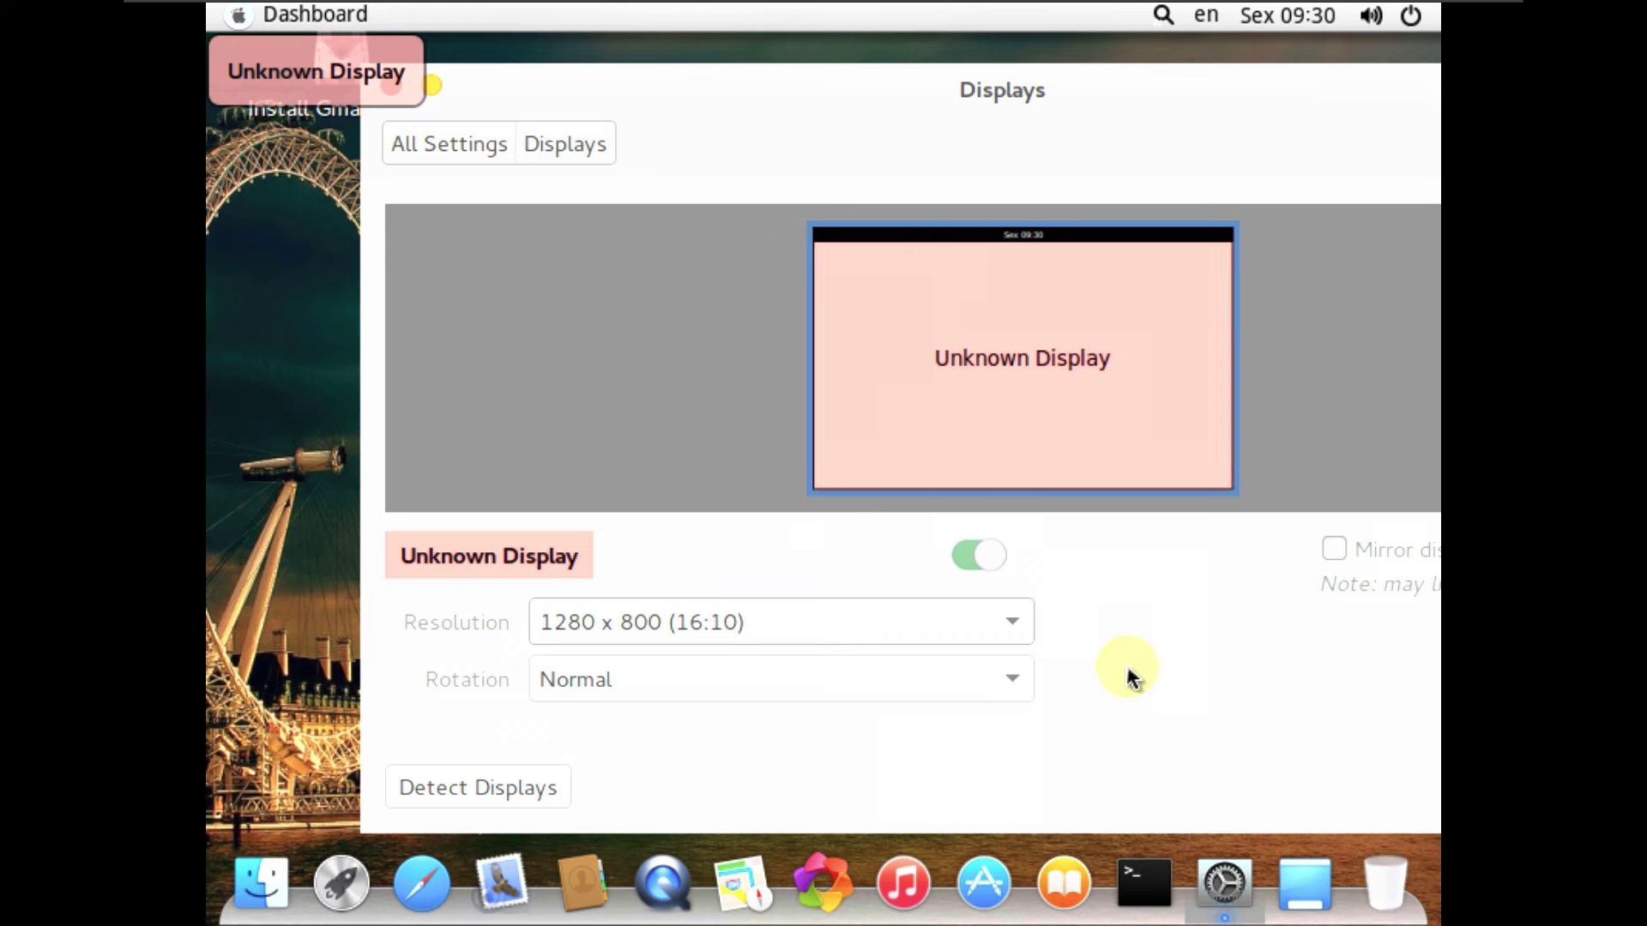
key(Up)
key(space)
key(Return)
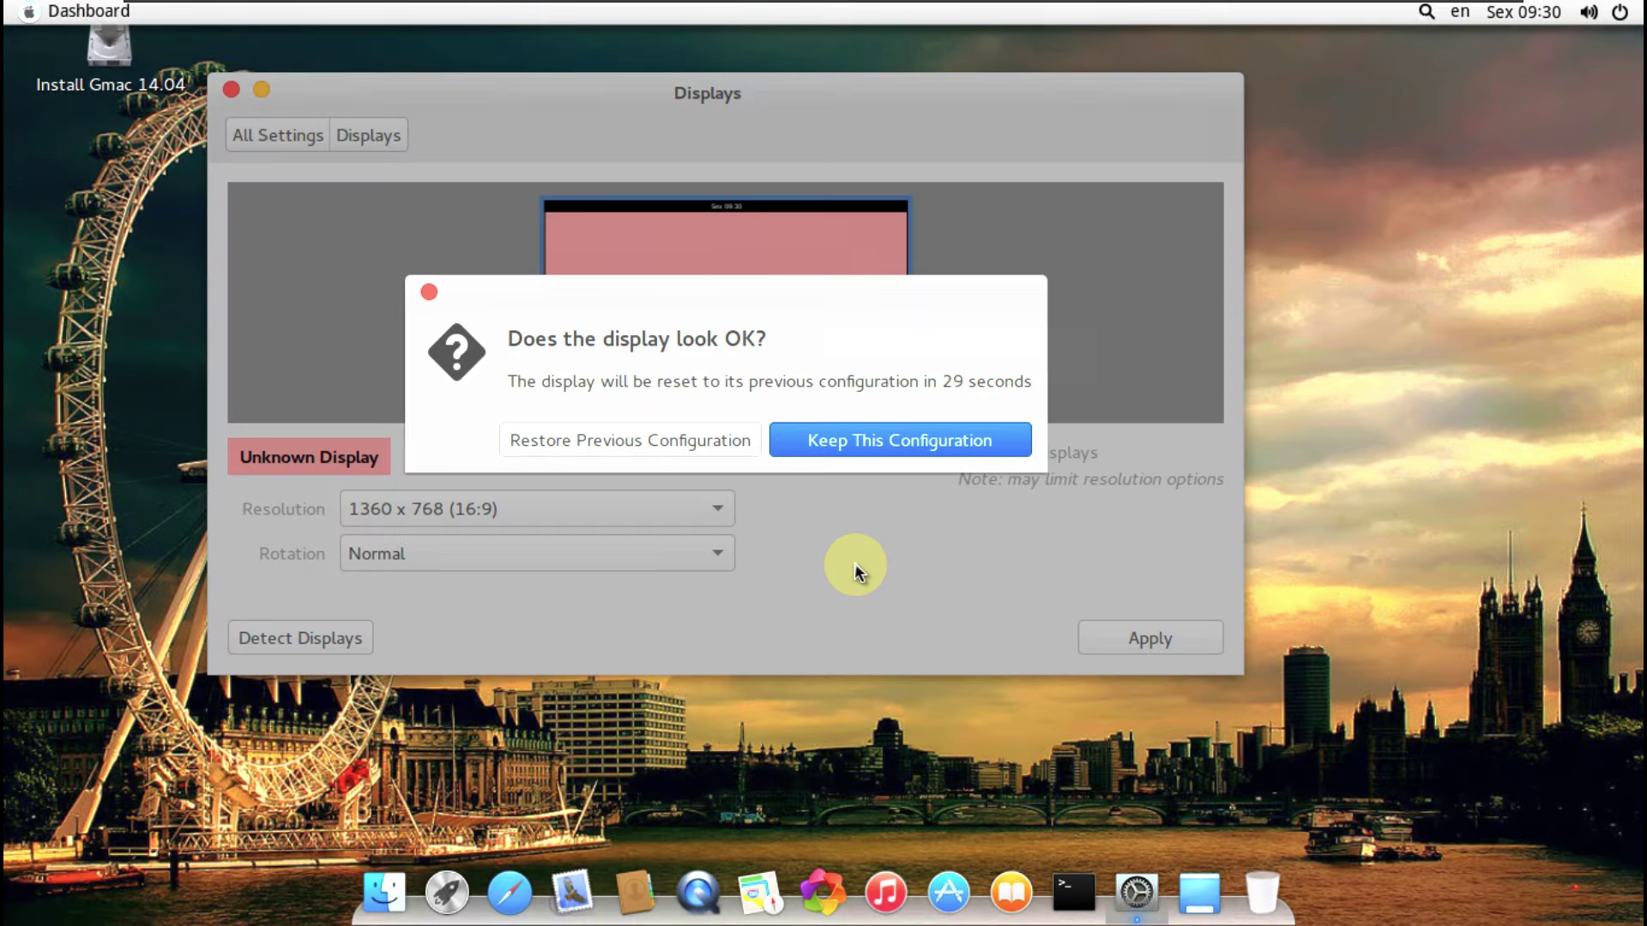
click(853, 452)
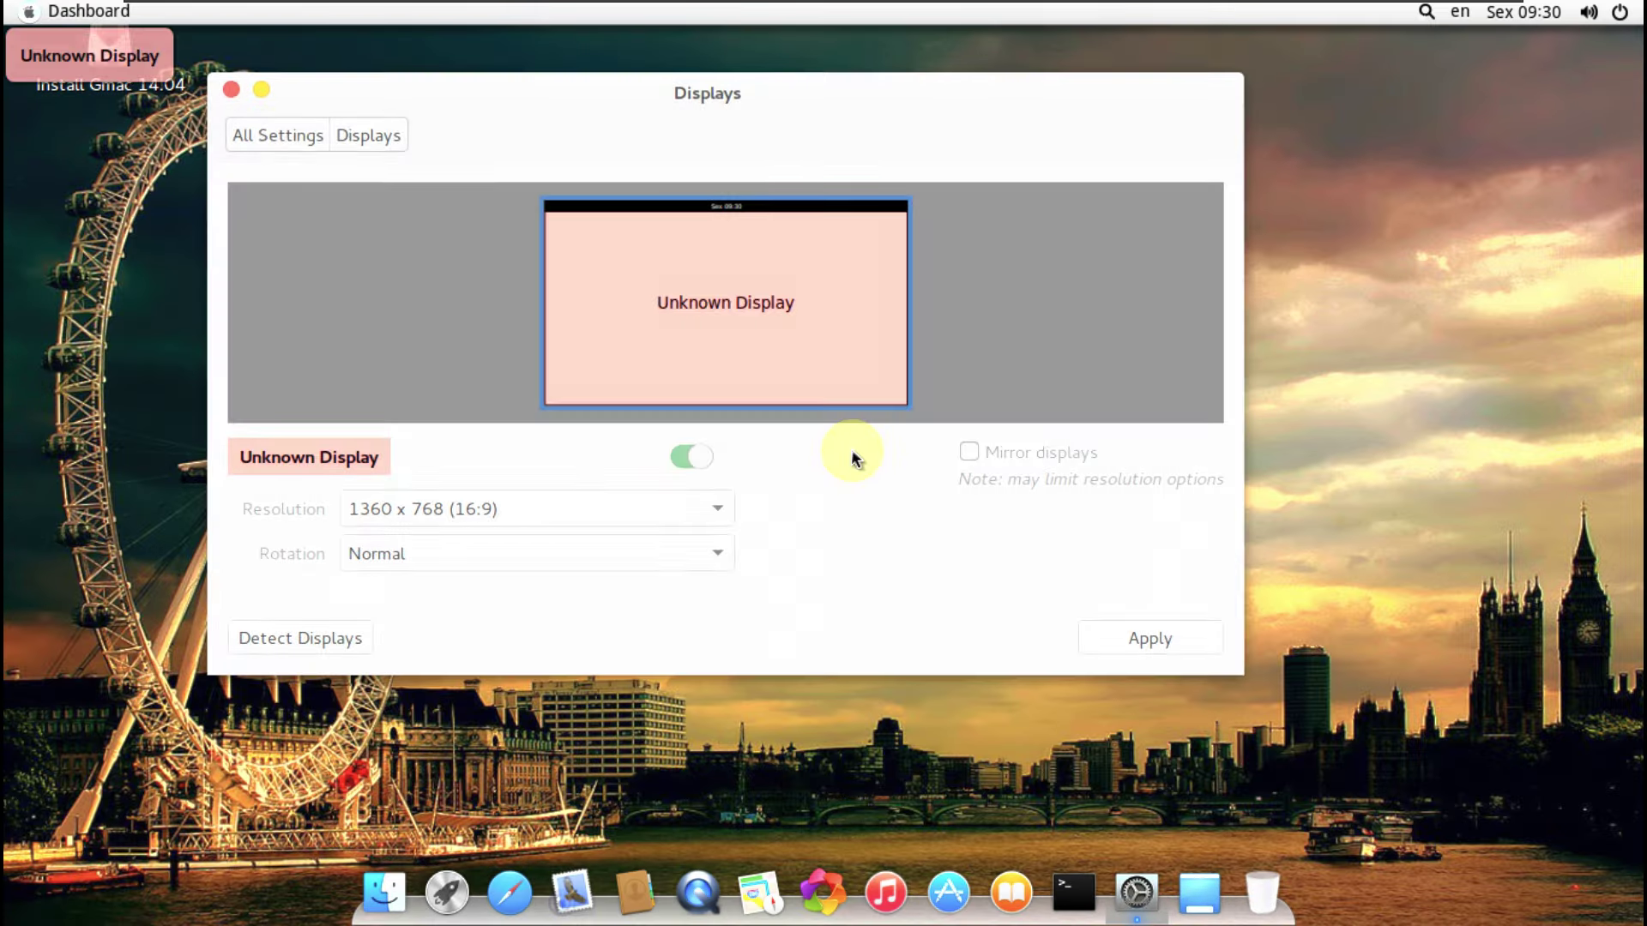
click(297, 133)
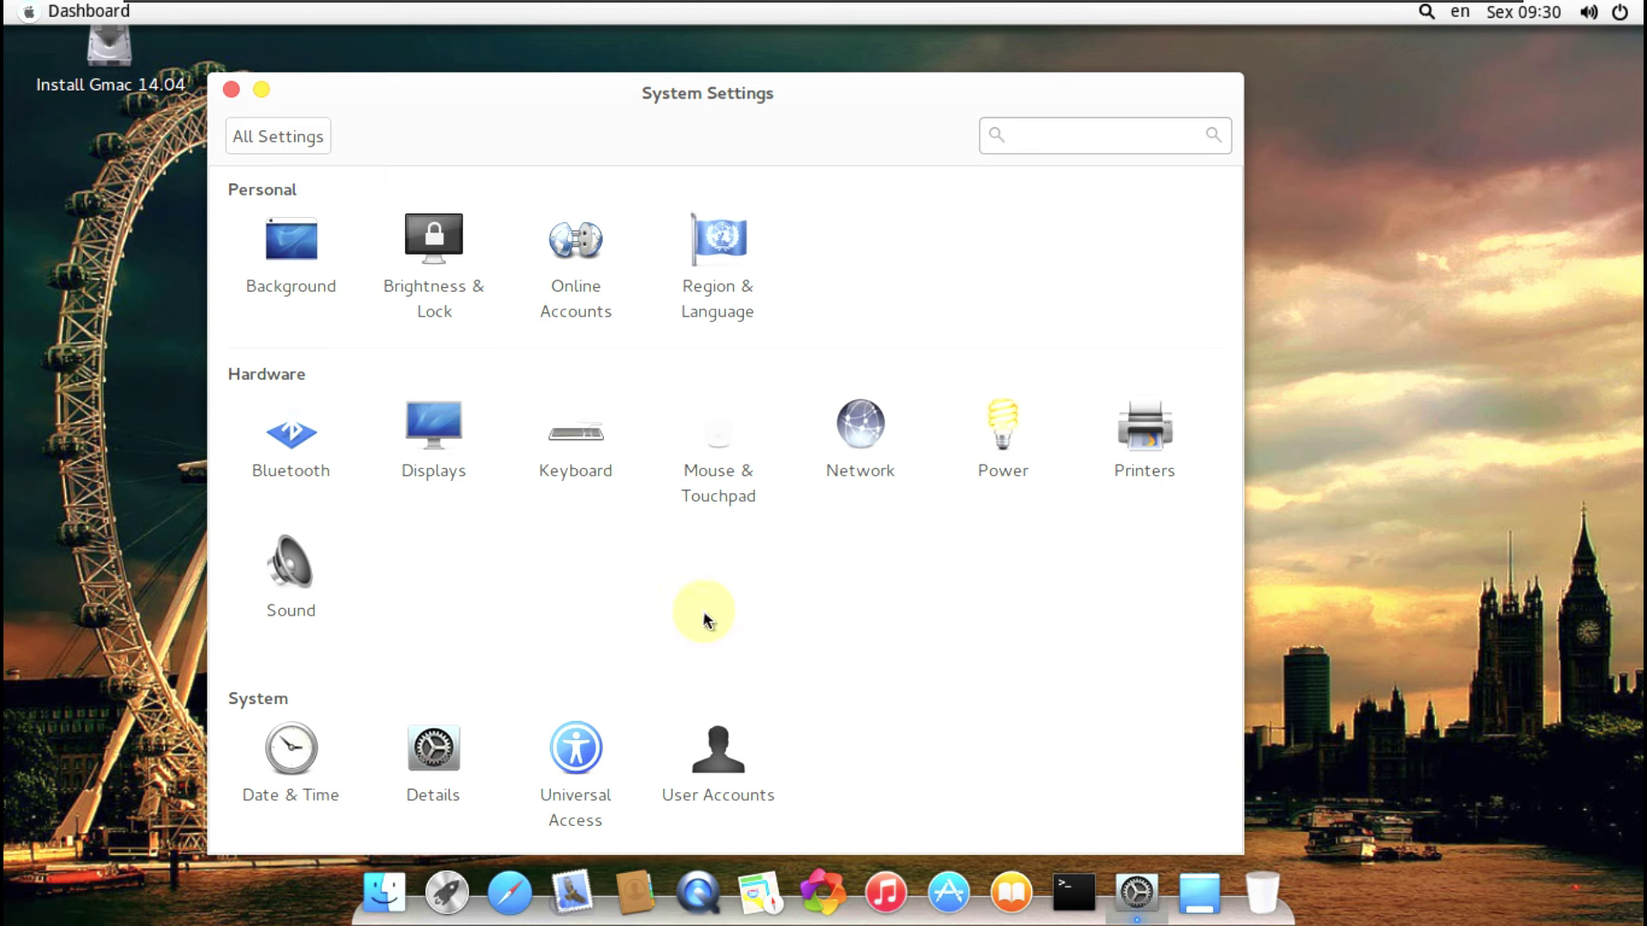
click(230, 90)
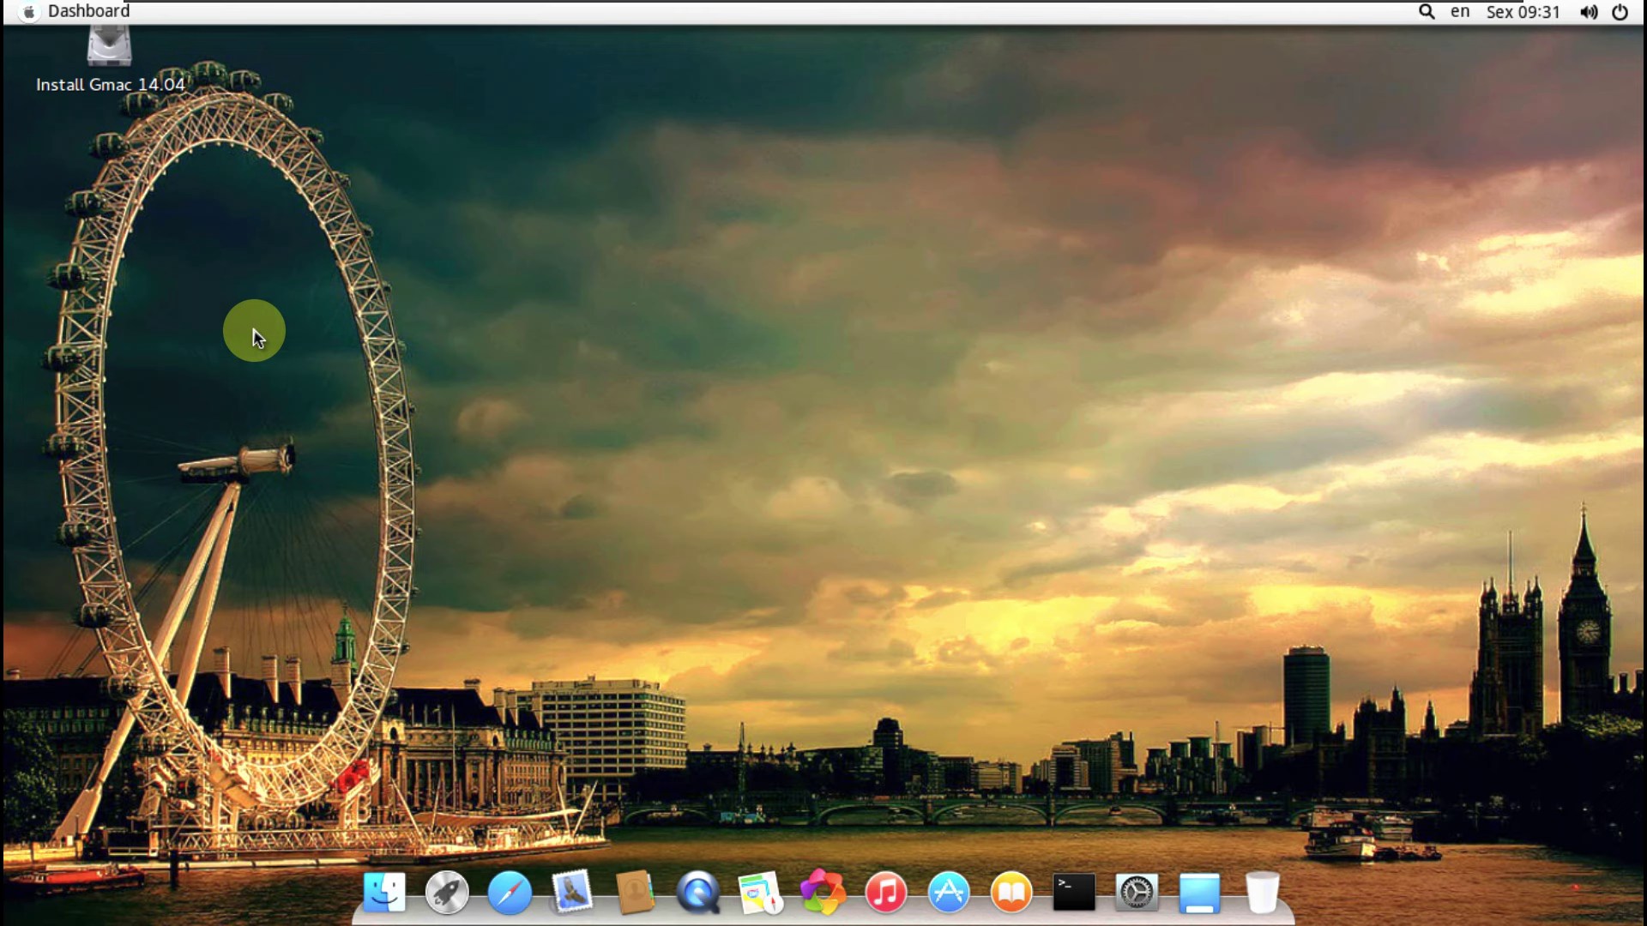
Launch System Monitor from the third page of the application launcher.
click(458, 882)
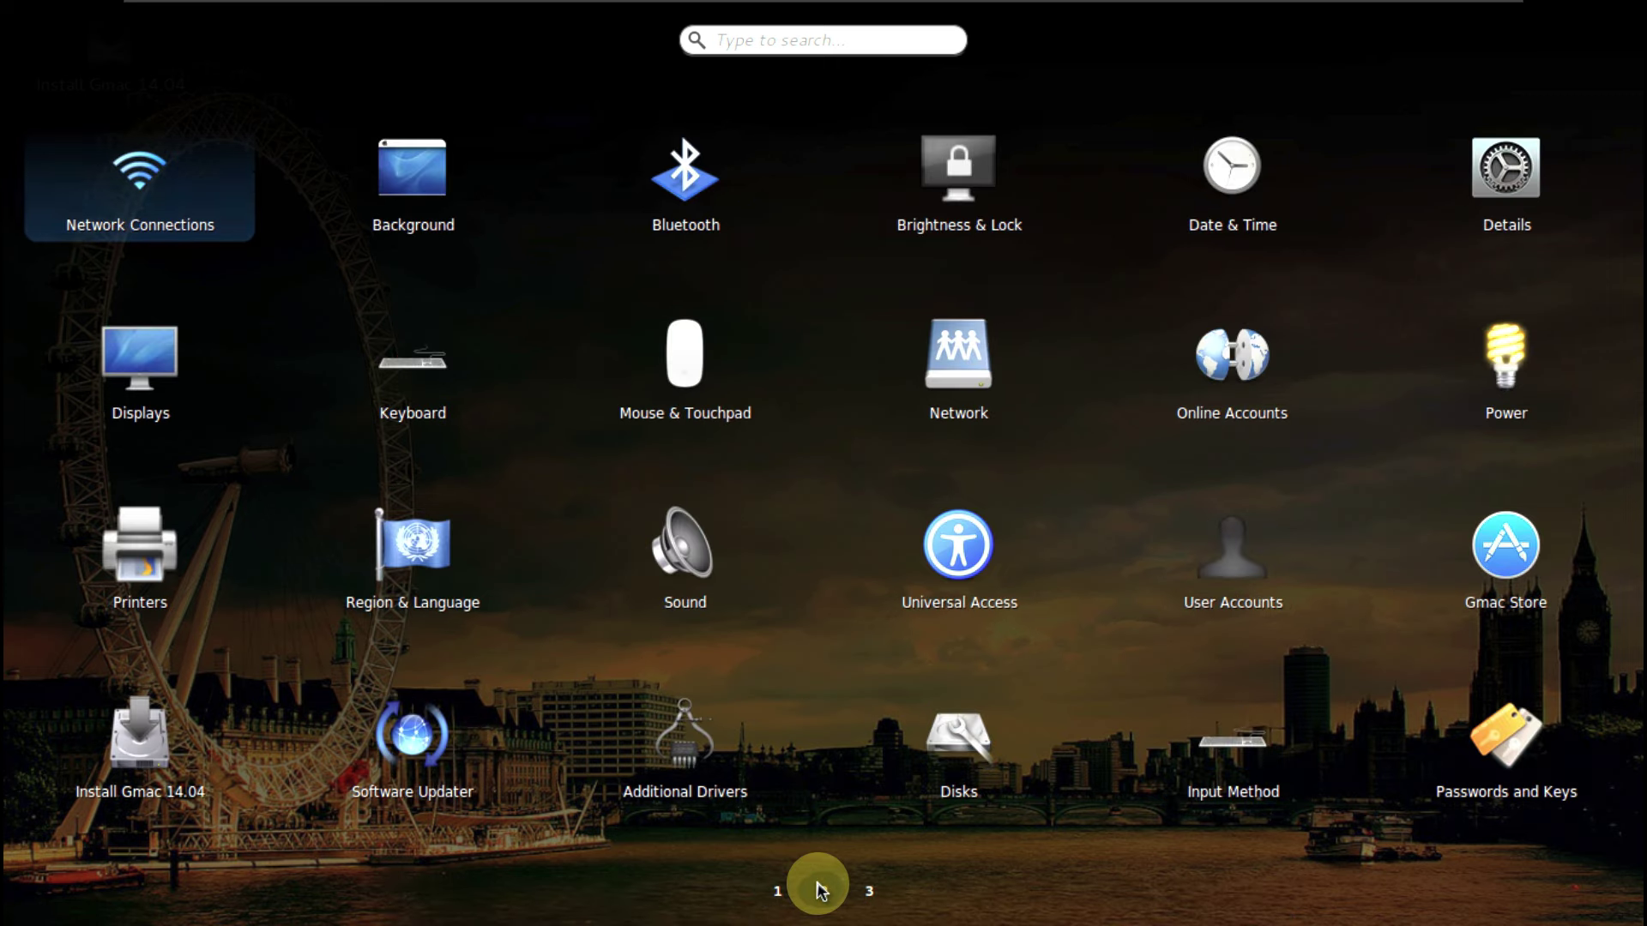
click(869, 896)
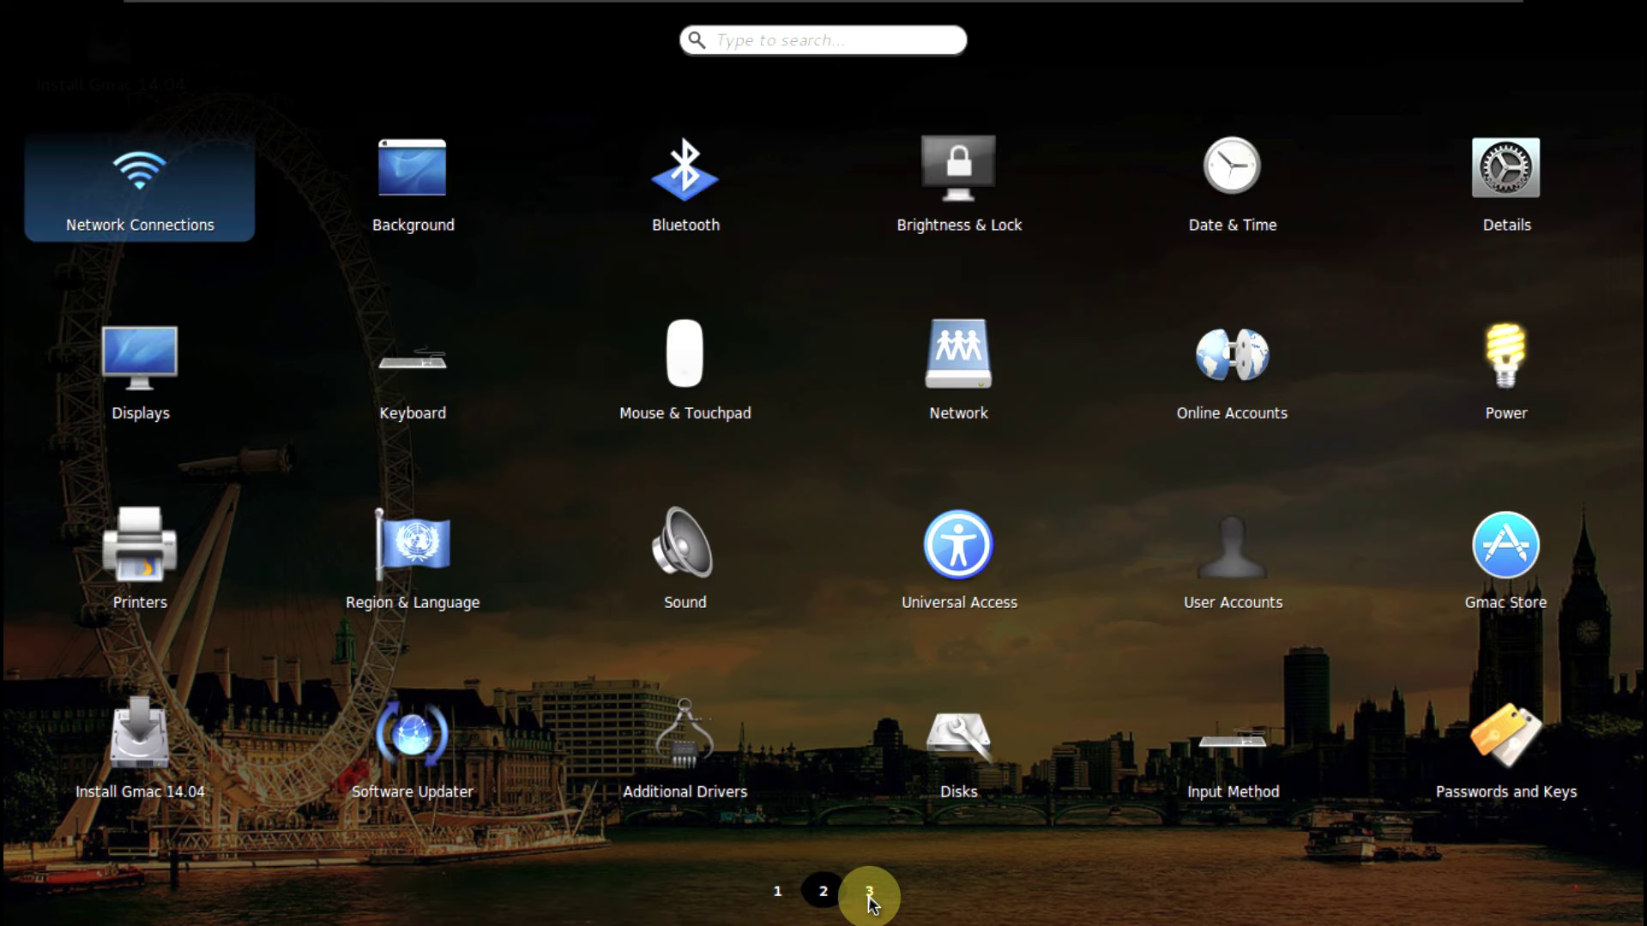
click(945, 584)
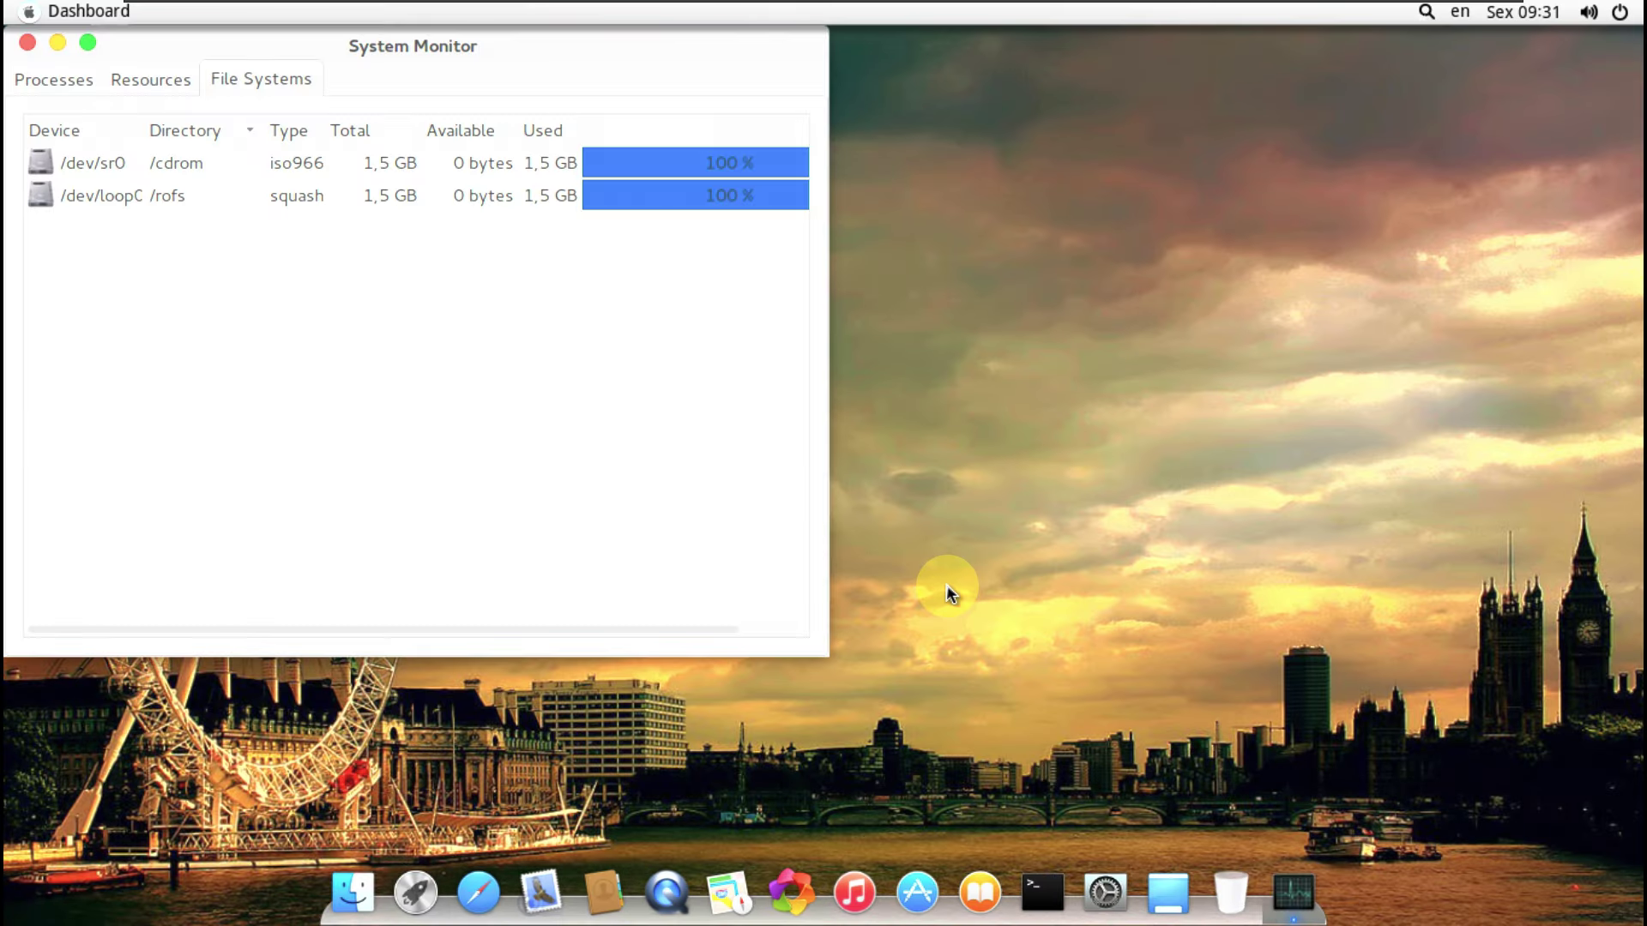
Maximize System Monitor and examine the running processes, file systems, and CPU, memory and network histories.
click(68, 89)
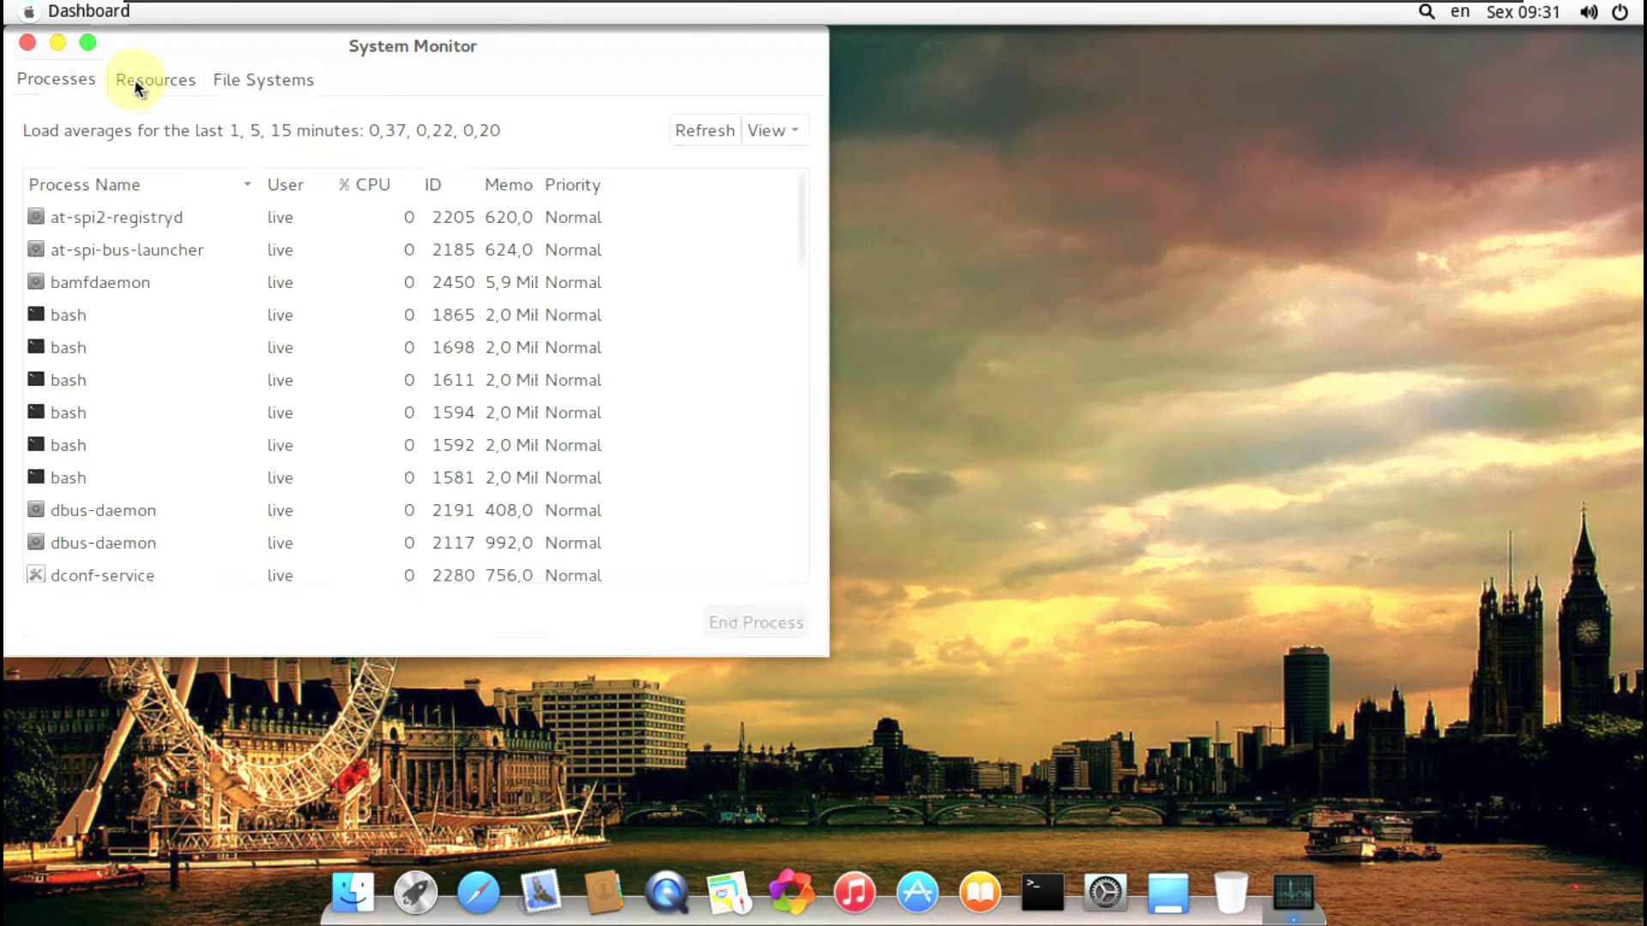
double_click(435, 53)
scroll(439, 451, down, 8)
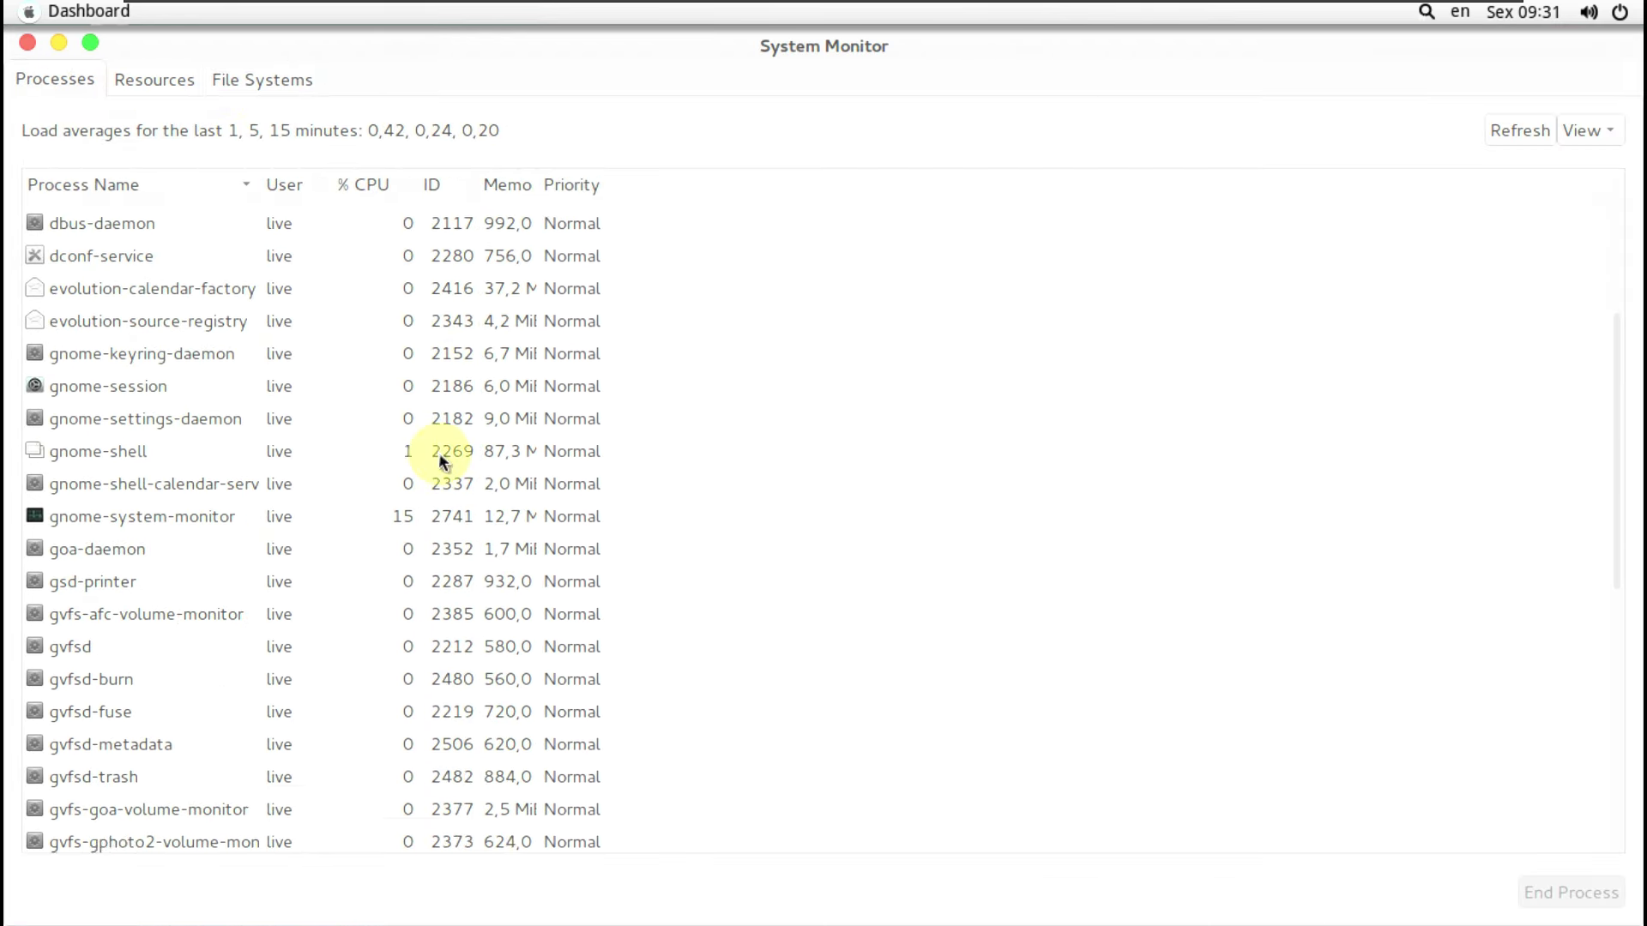
scroll(439, 455, down, 5)
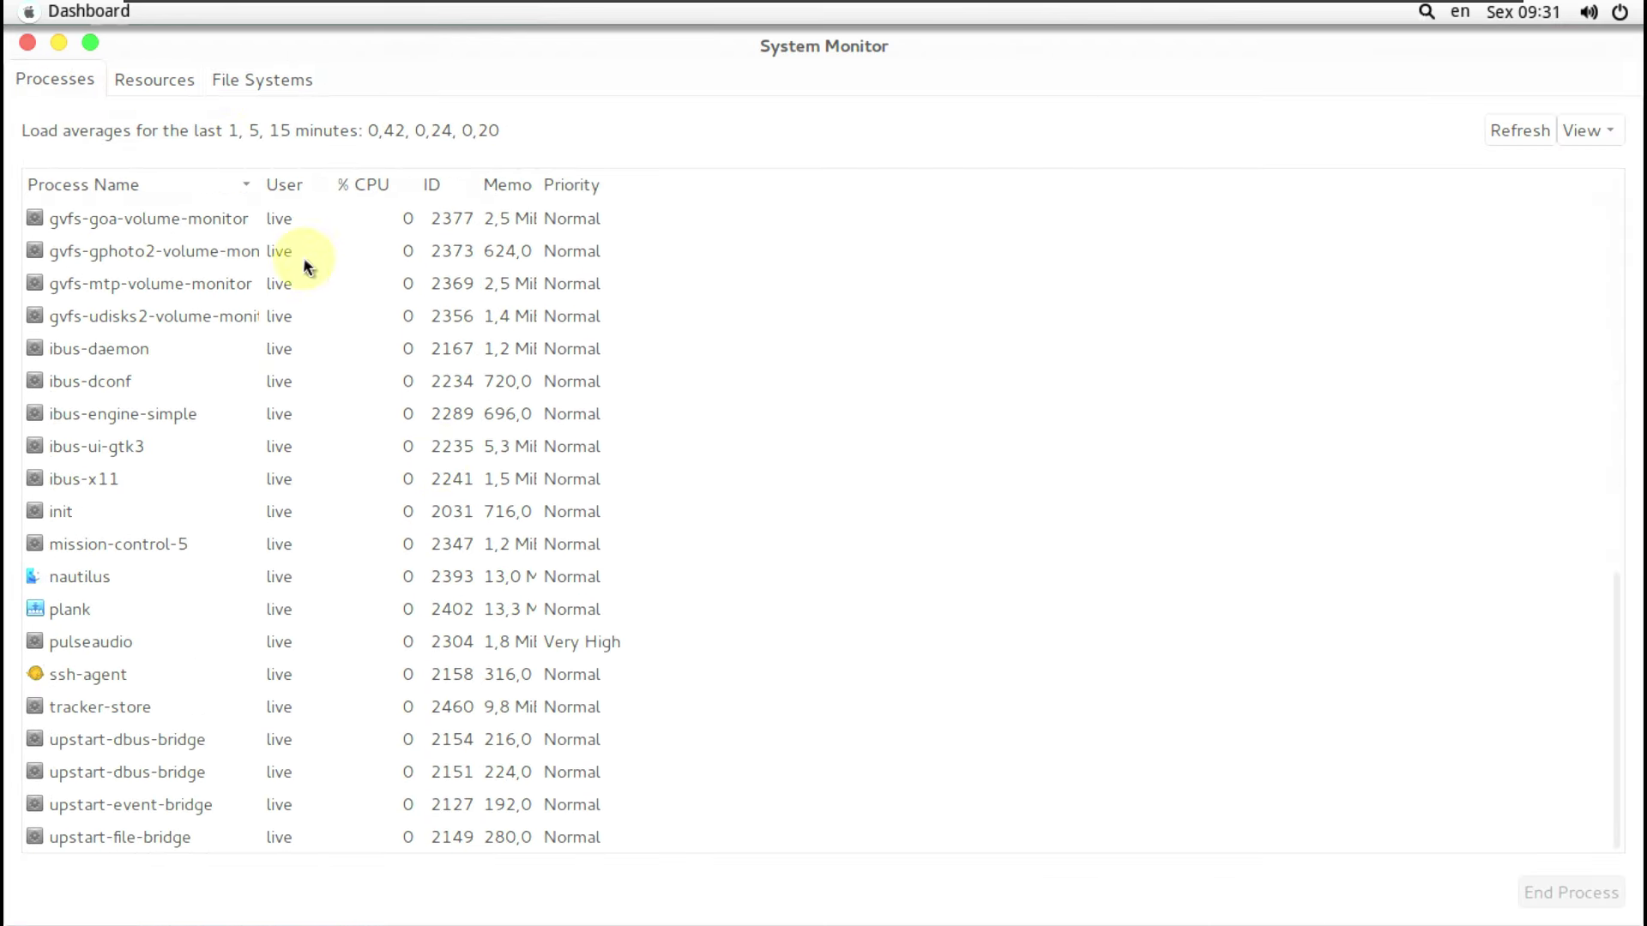
click(194, 80)
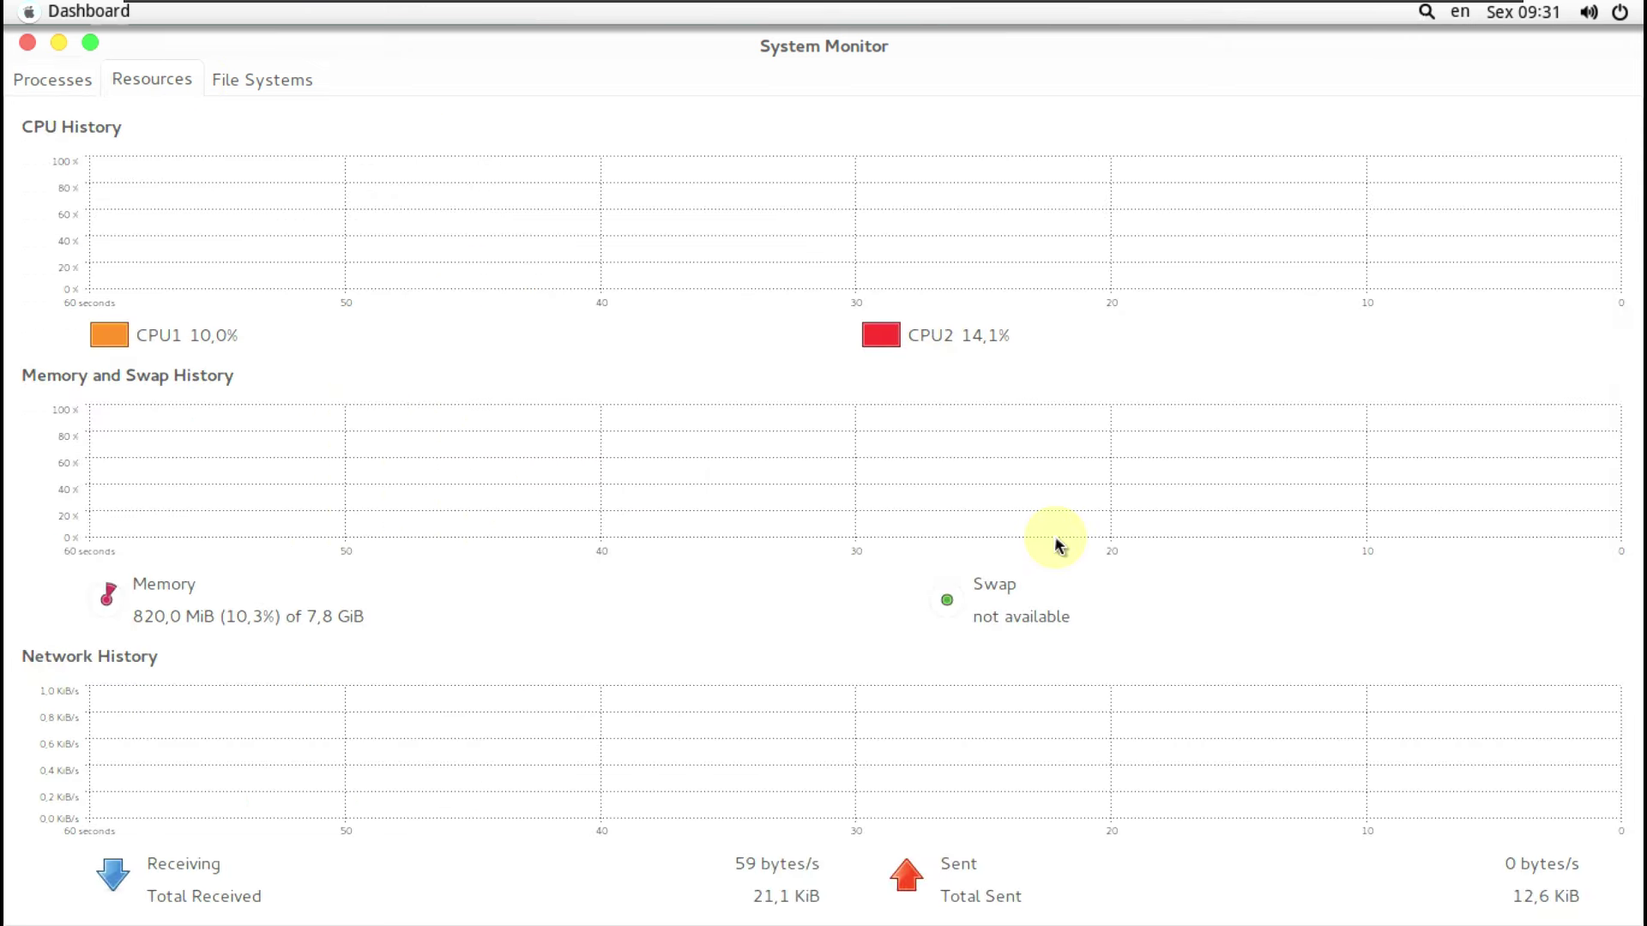
click(237, 81)
click(148, 81)
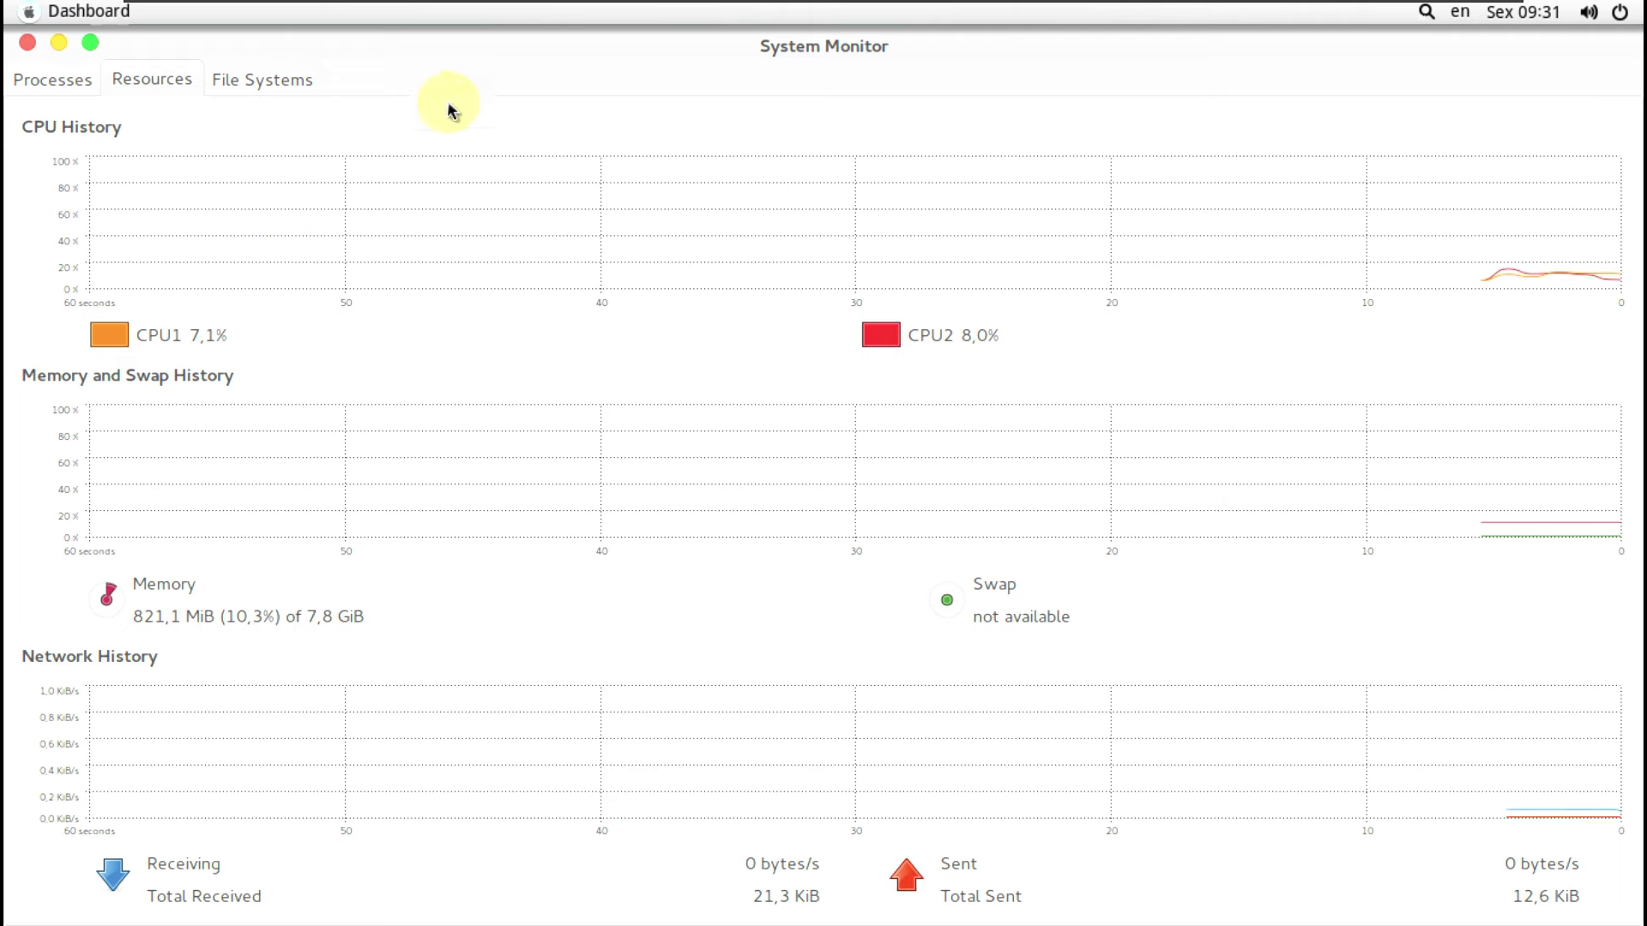
Restore System Monitor to a smaller window, place it in the desktop's upper-right corner and reduce its height.
double_click(448, 49)
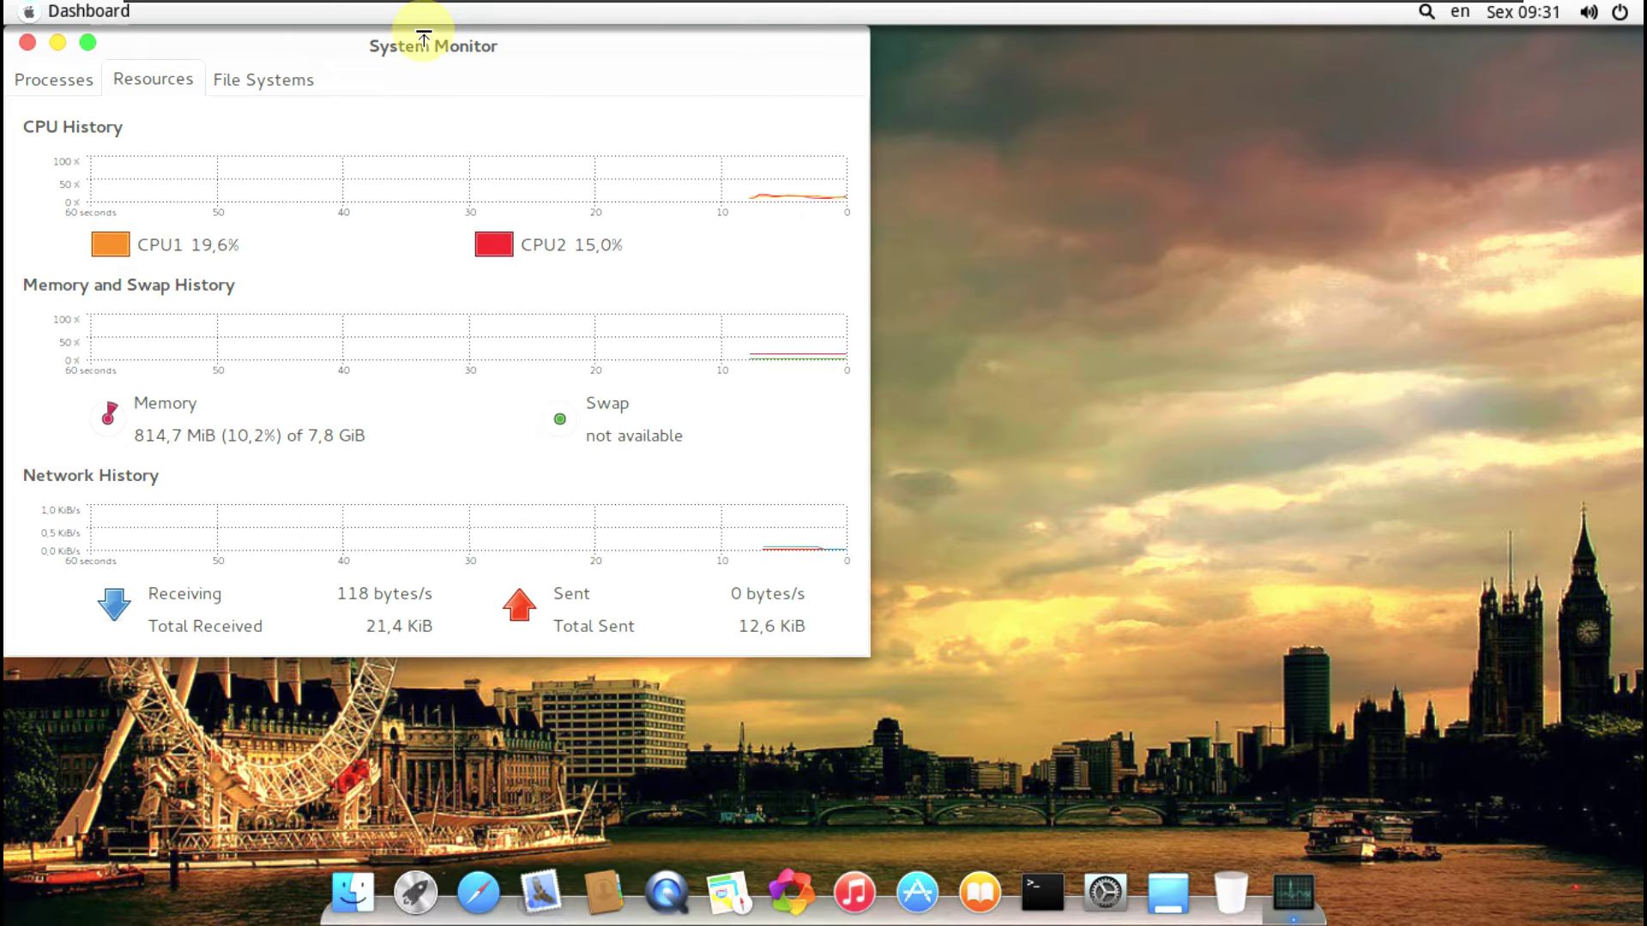
drag(423, 46, 1191, 45)
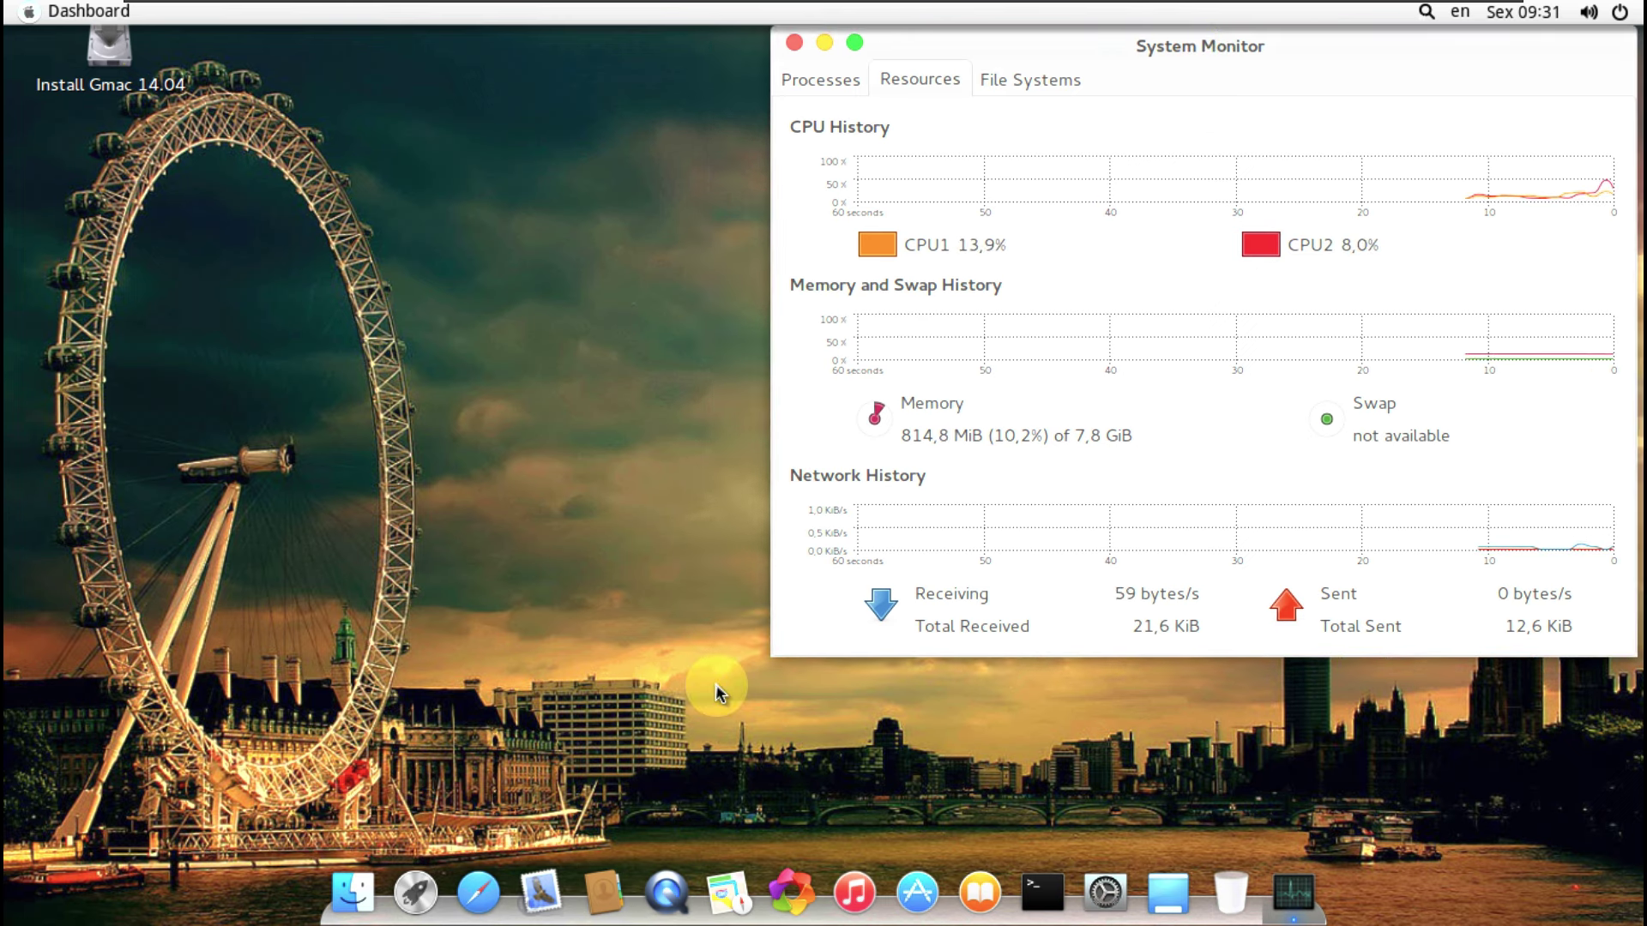
drag(783, 659, 760, 579)
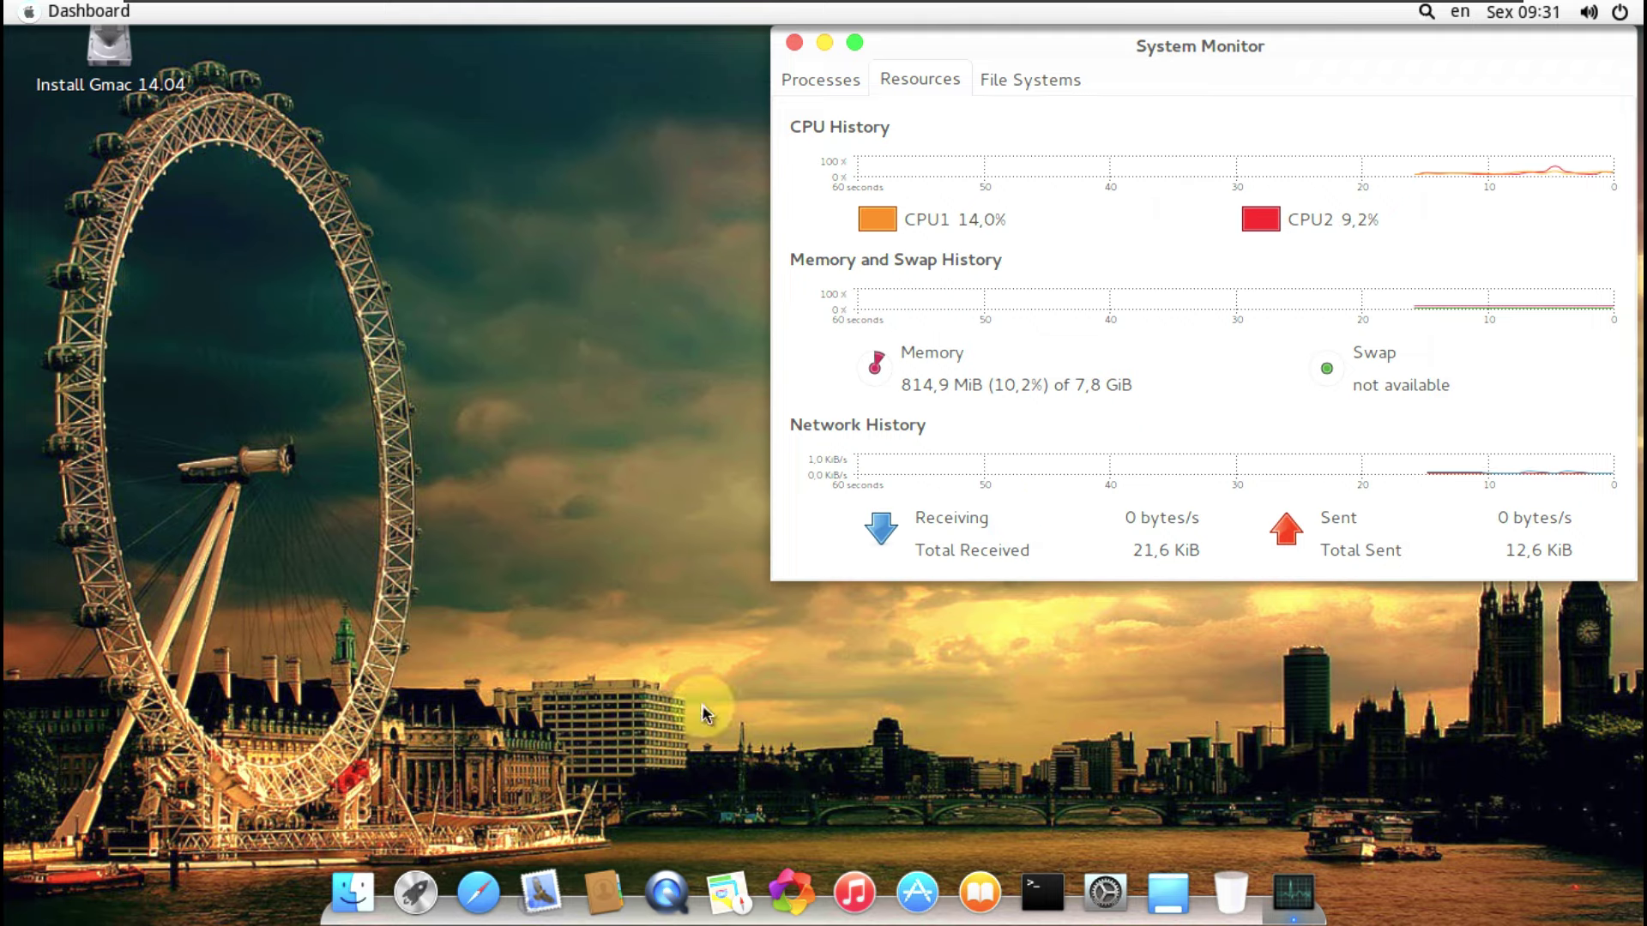
Launch Firefox Web Browser and close the Firefox browser features and Mozilla Firefox Start tabs.
click(431, 894)
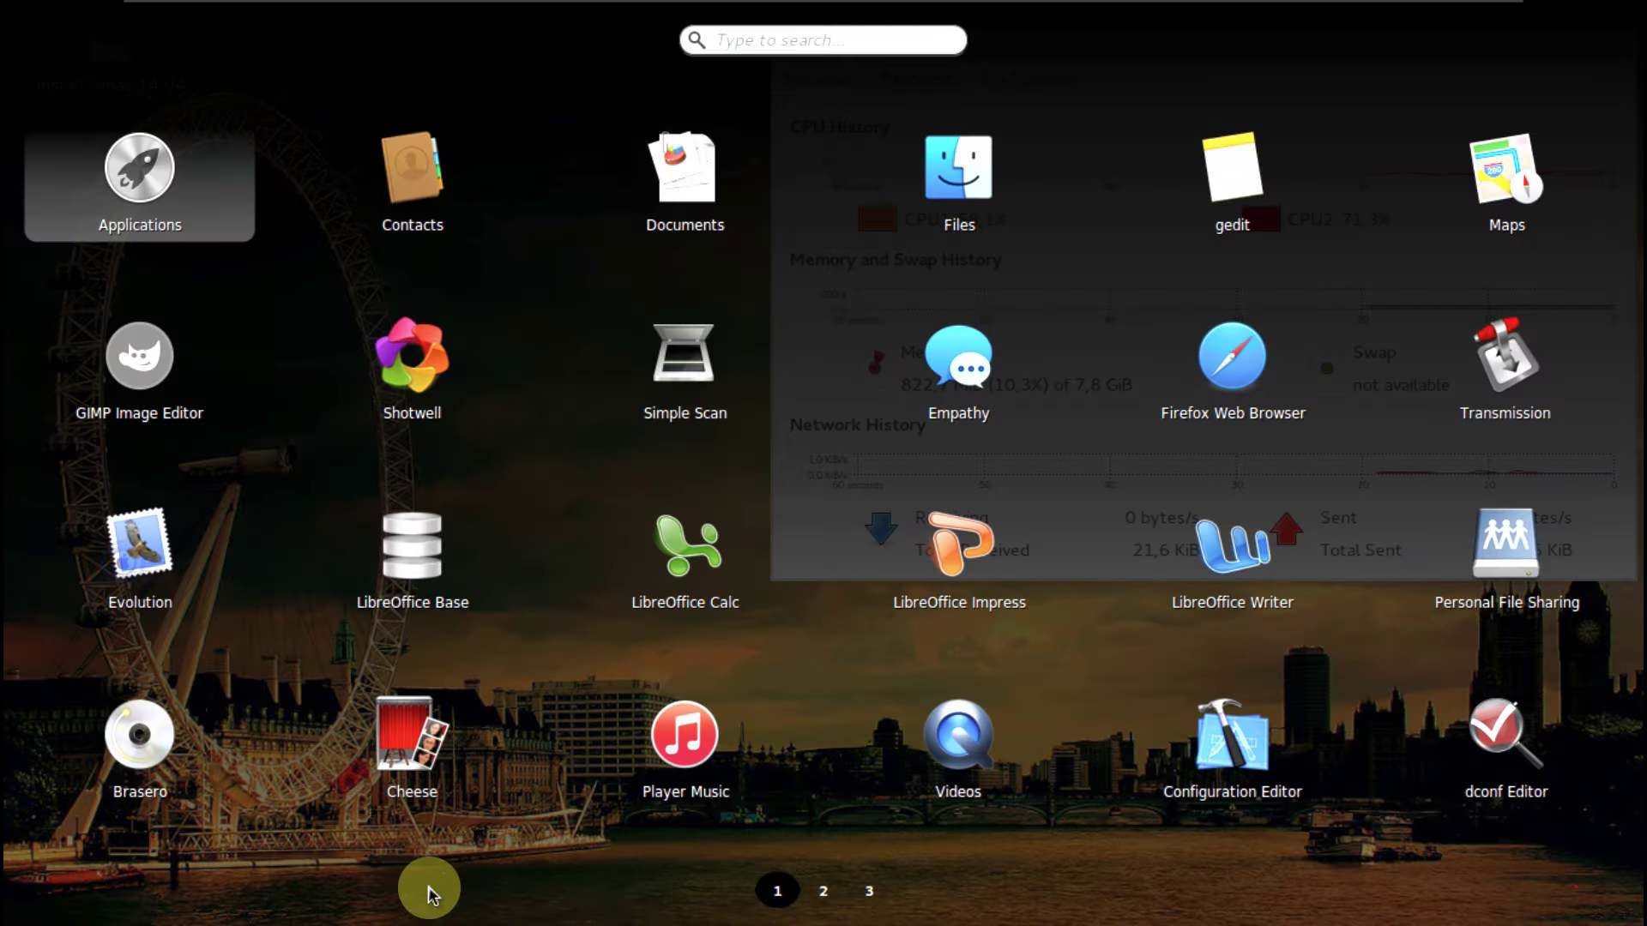
click(1227, 347)
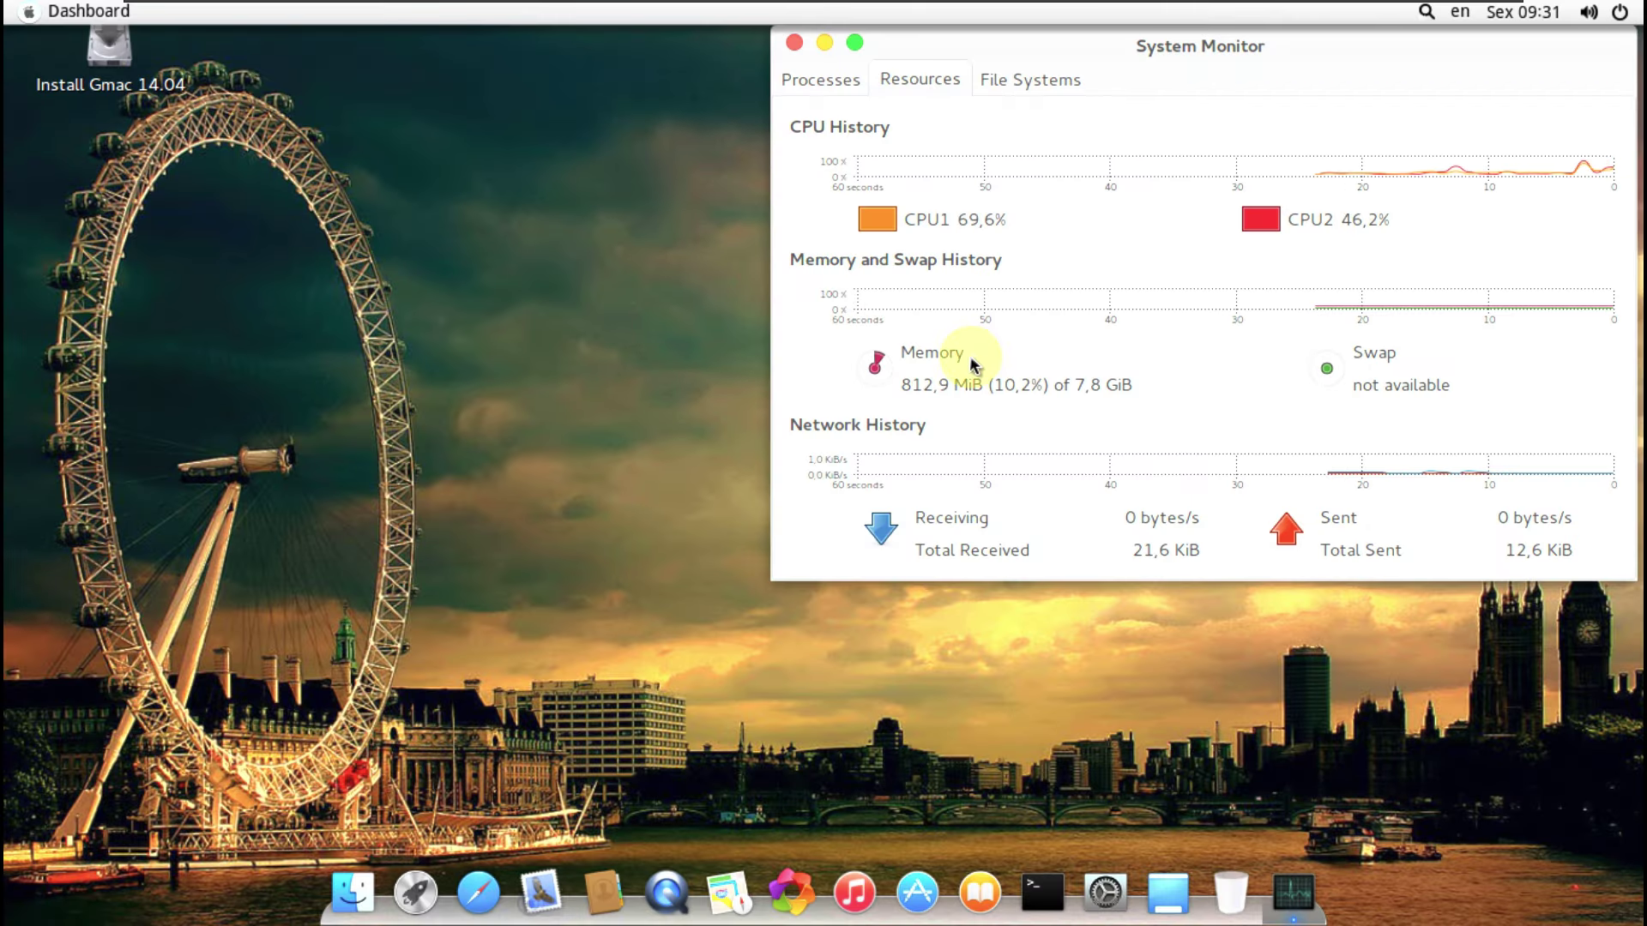
key(Num_Lock)
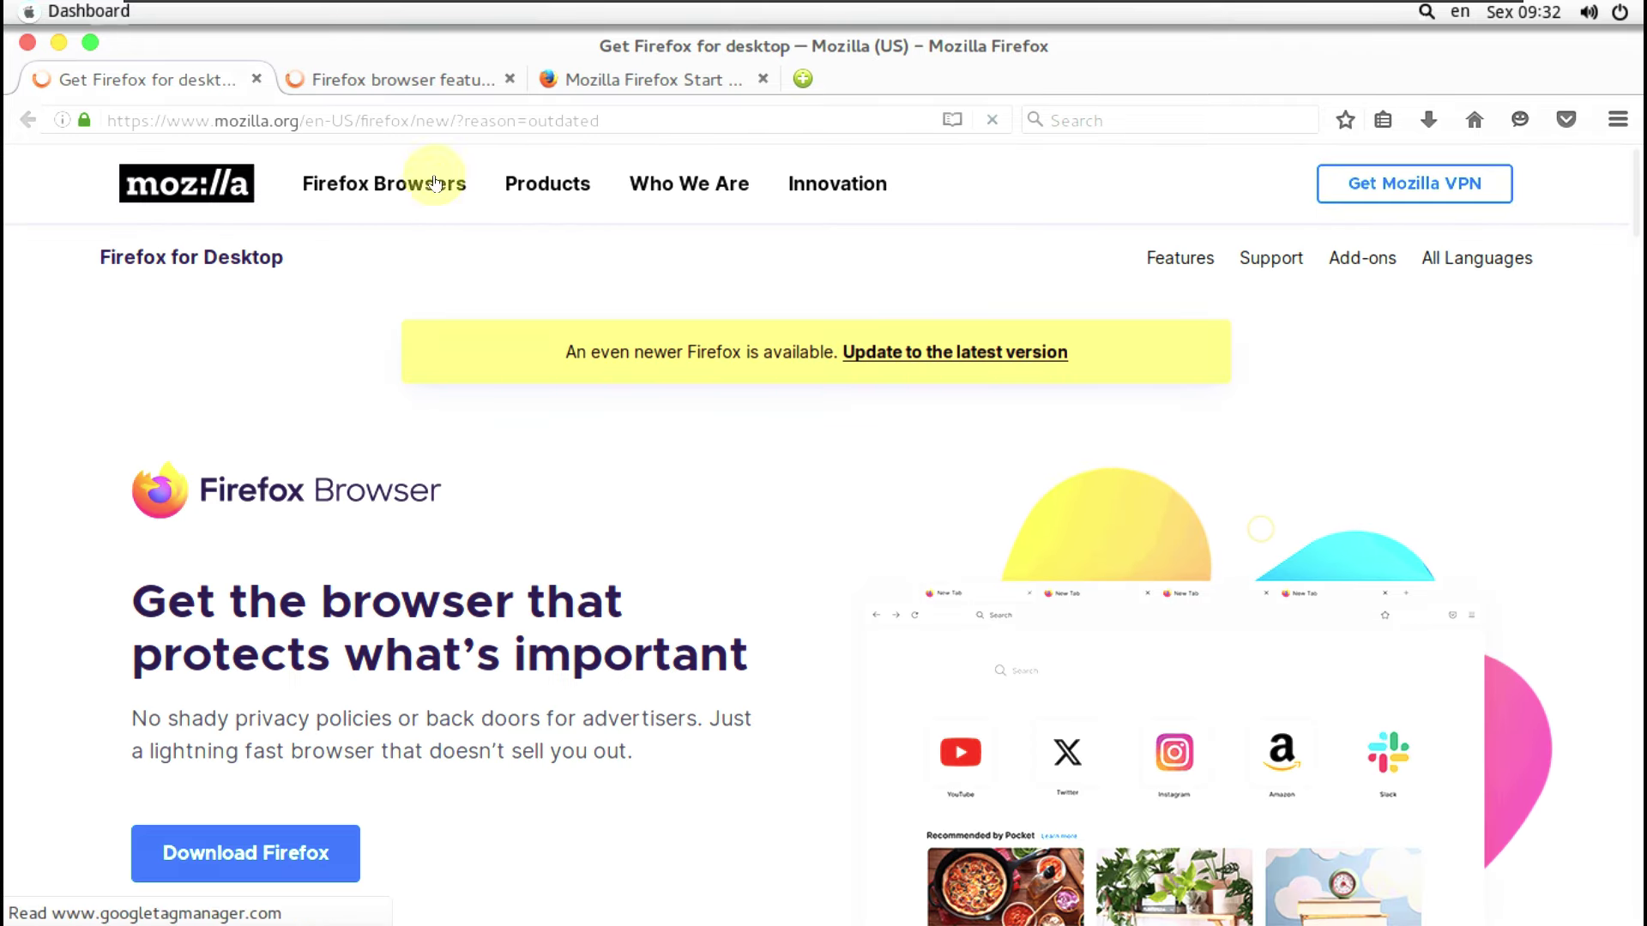
click(509, 78)
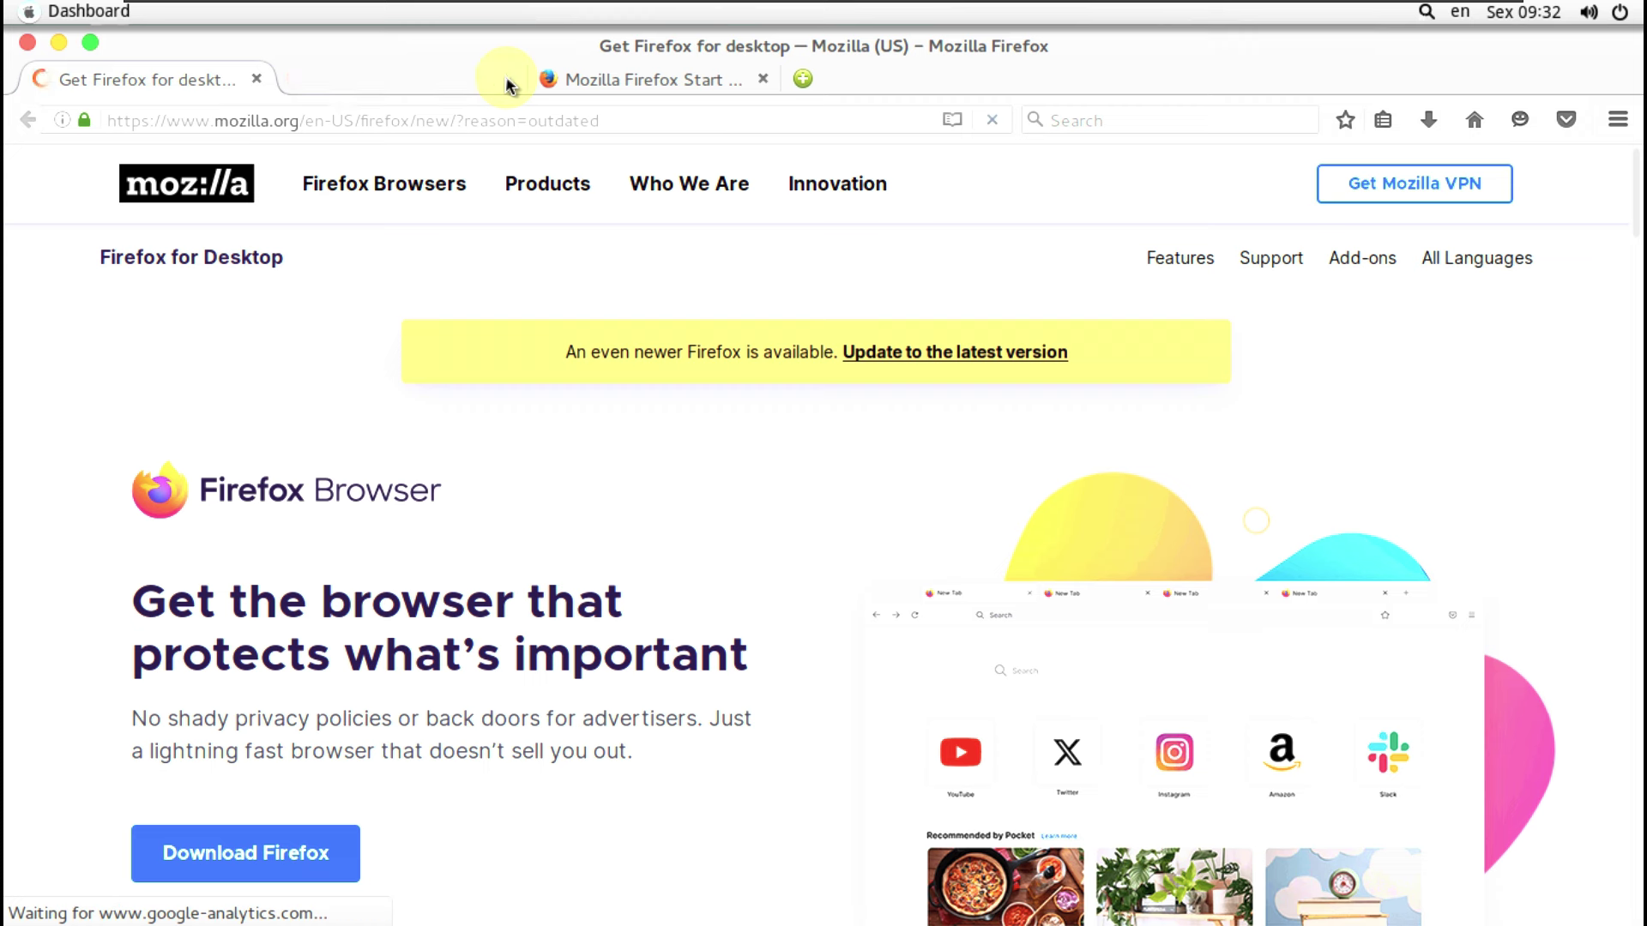
click(510, 78)
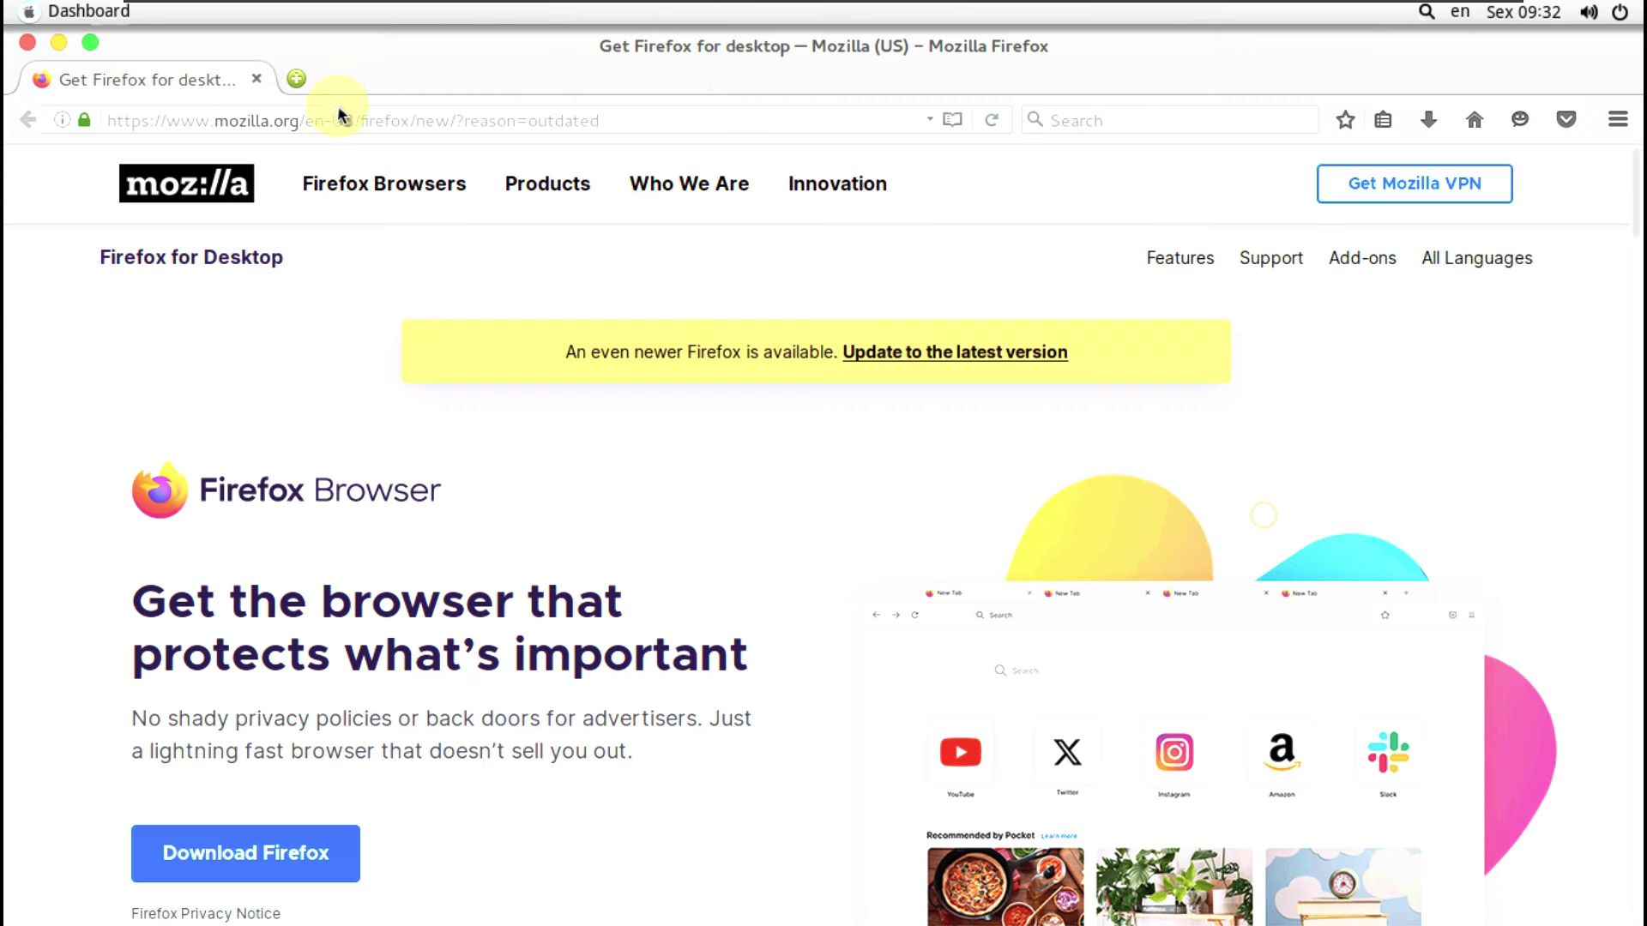
View Firefox's version details in the About Mozilla Firefox dialog and close it.
click(1608, 129)
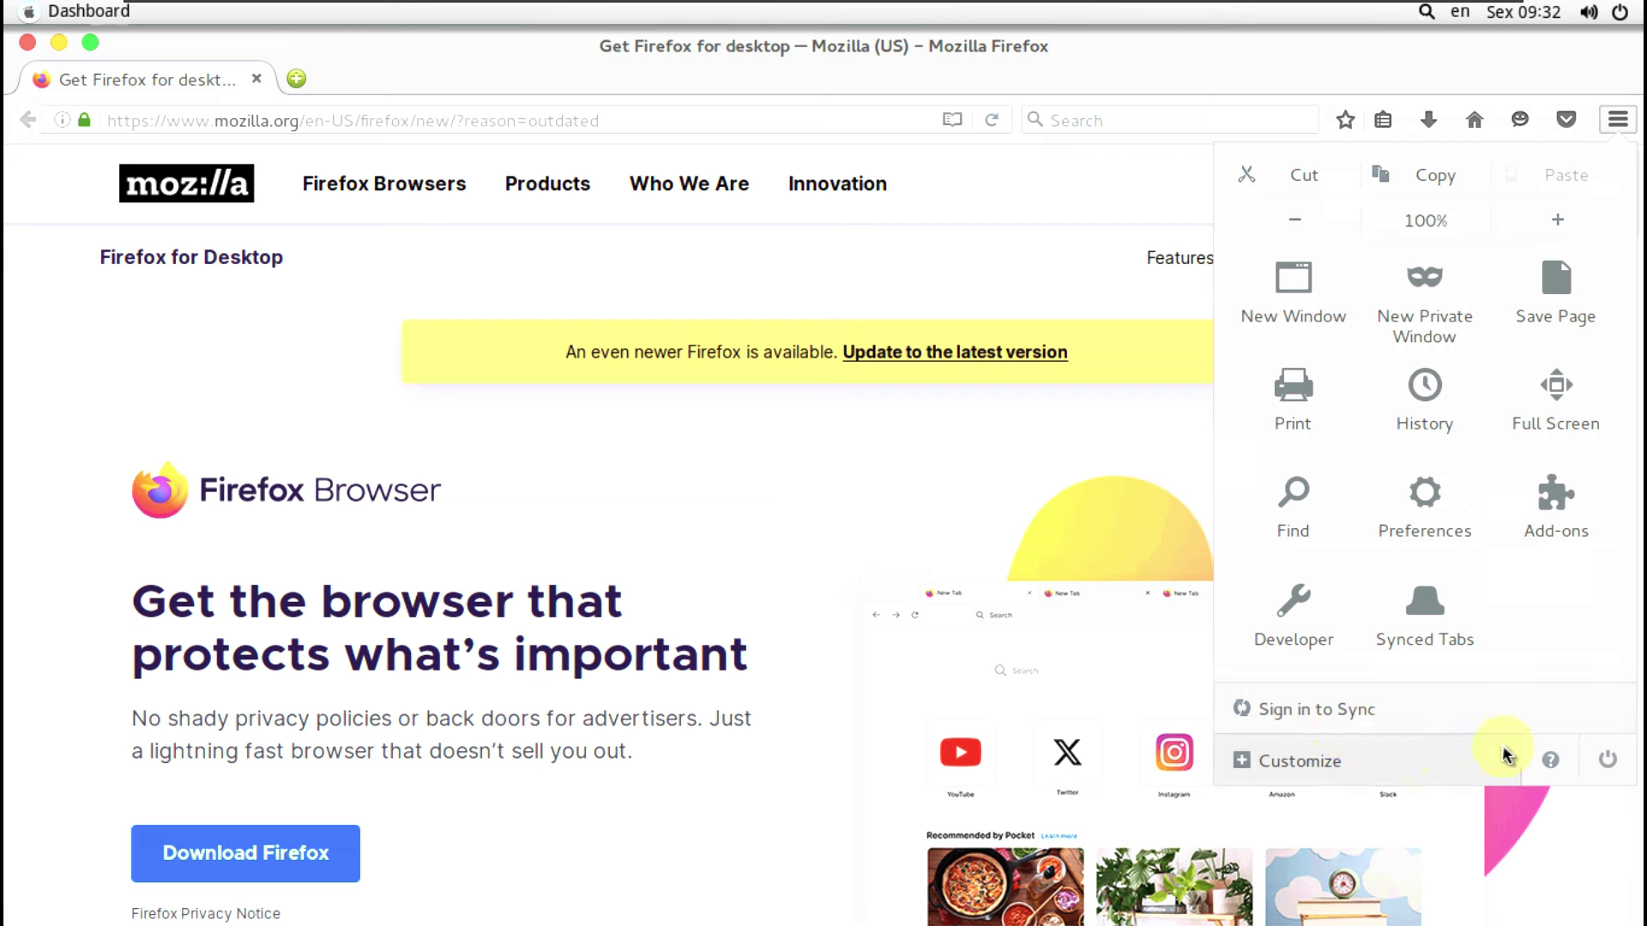
click(1551, 758)
click(1381, 481)
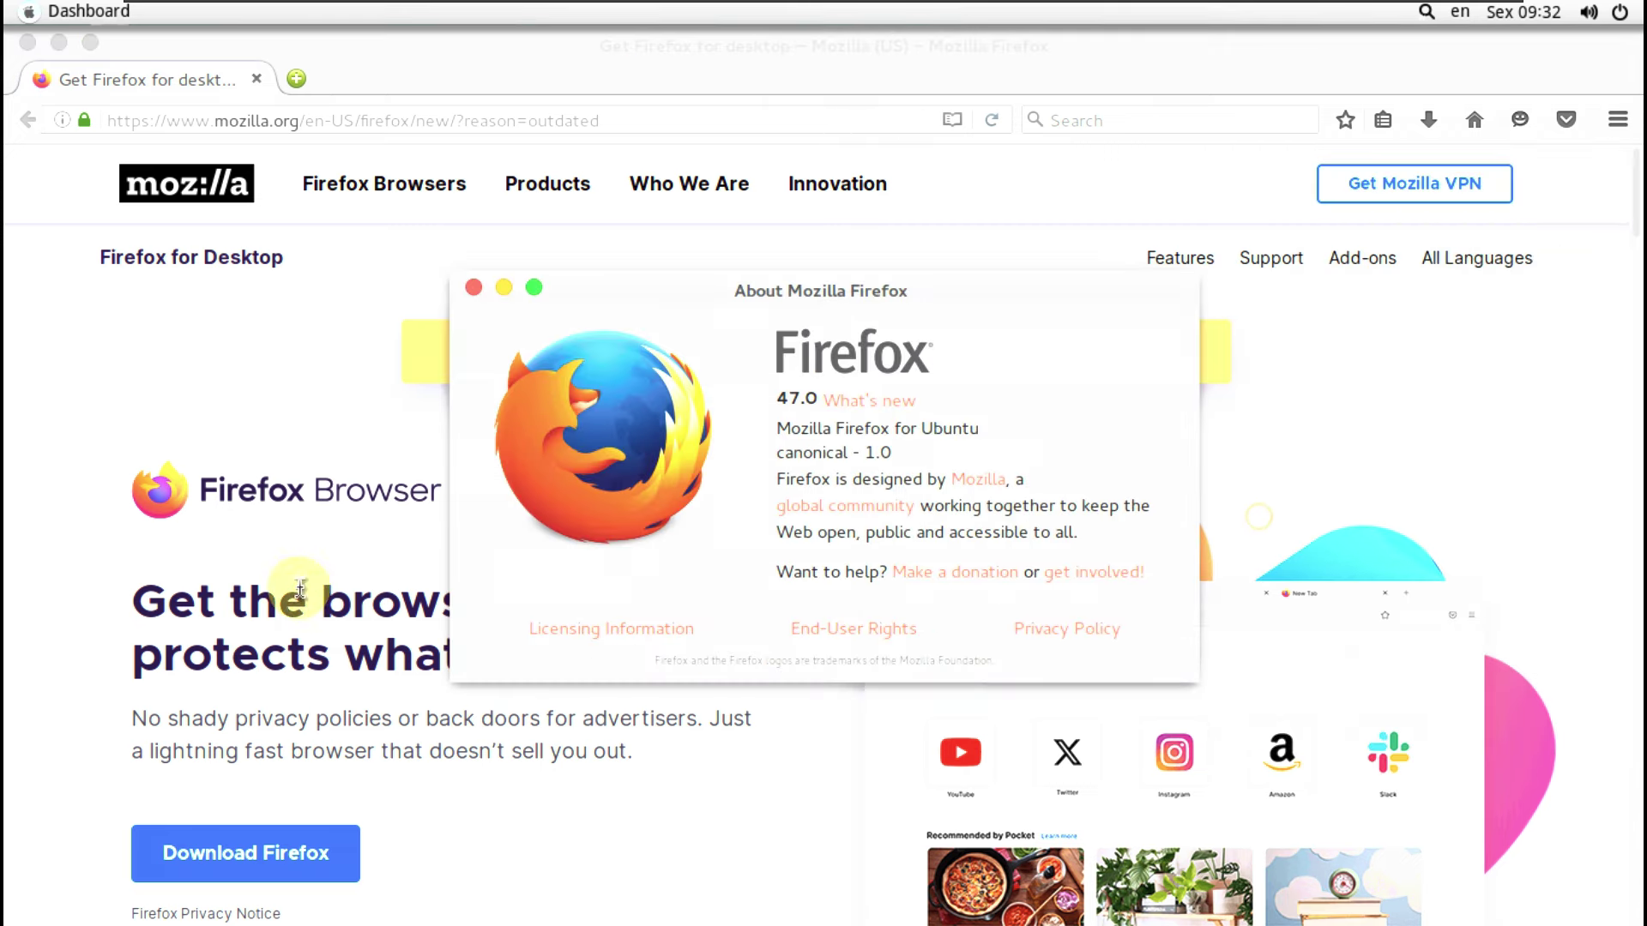
click(474, 287)
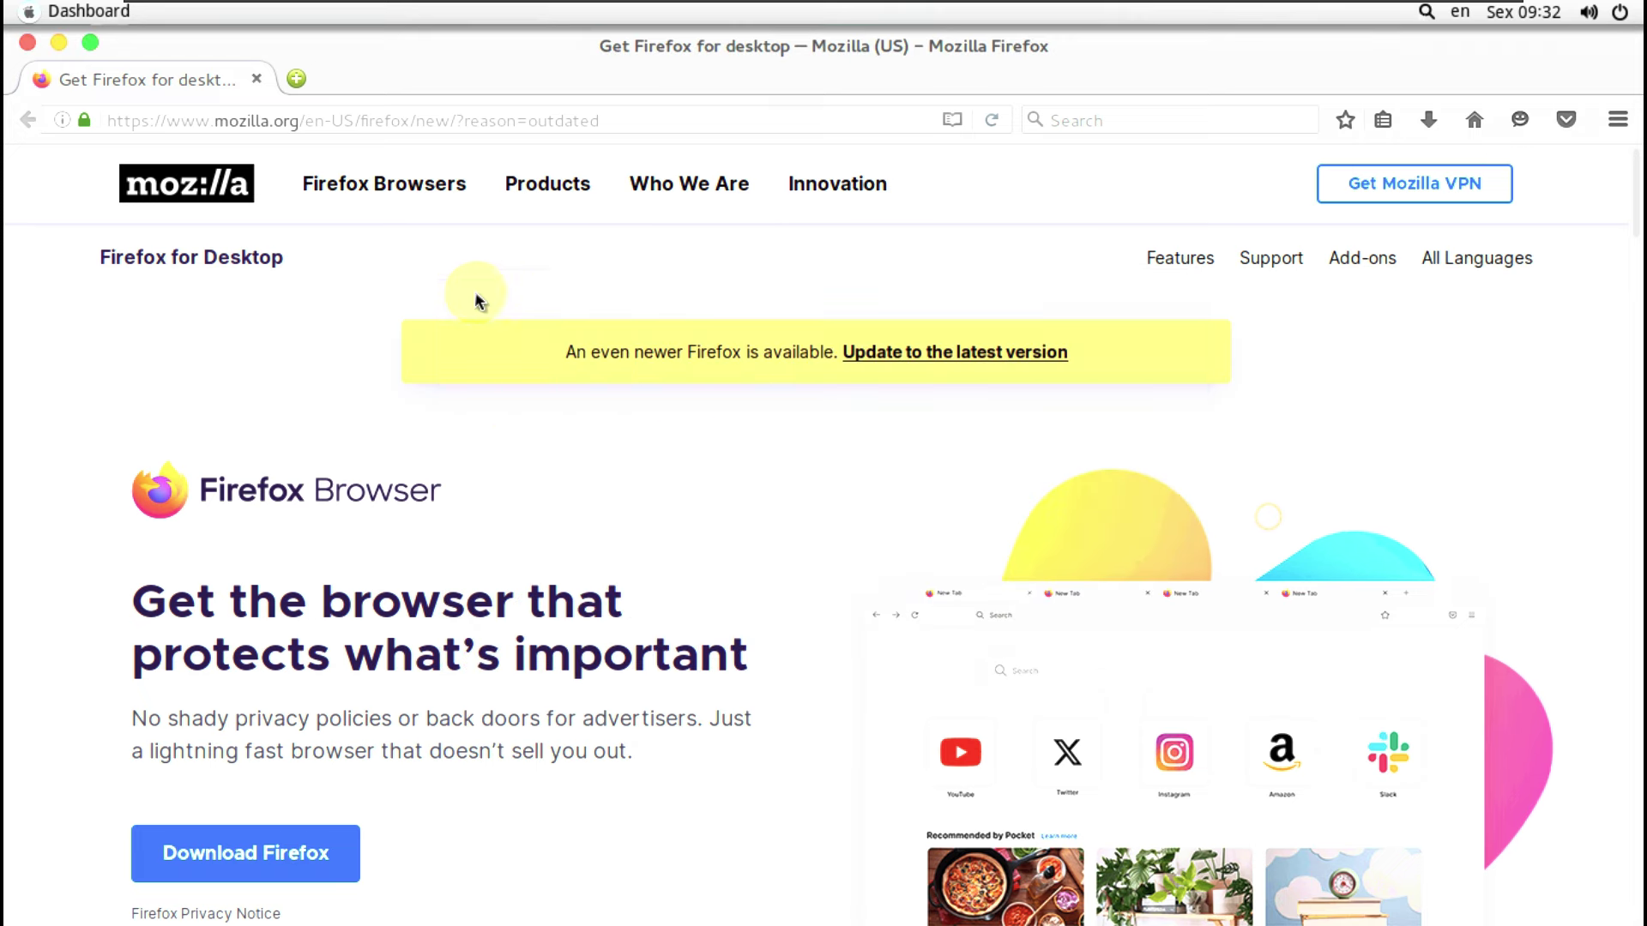
Load Firefox's about:support page in the current tab.
click(459, 120)
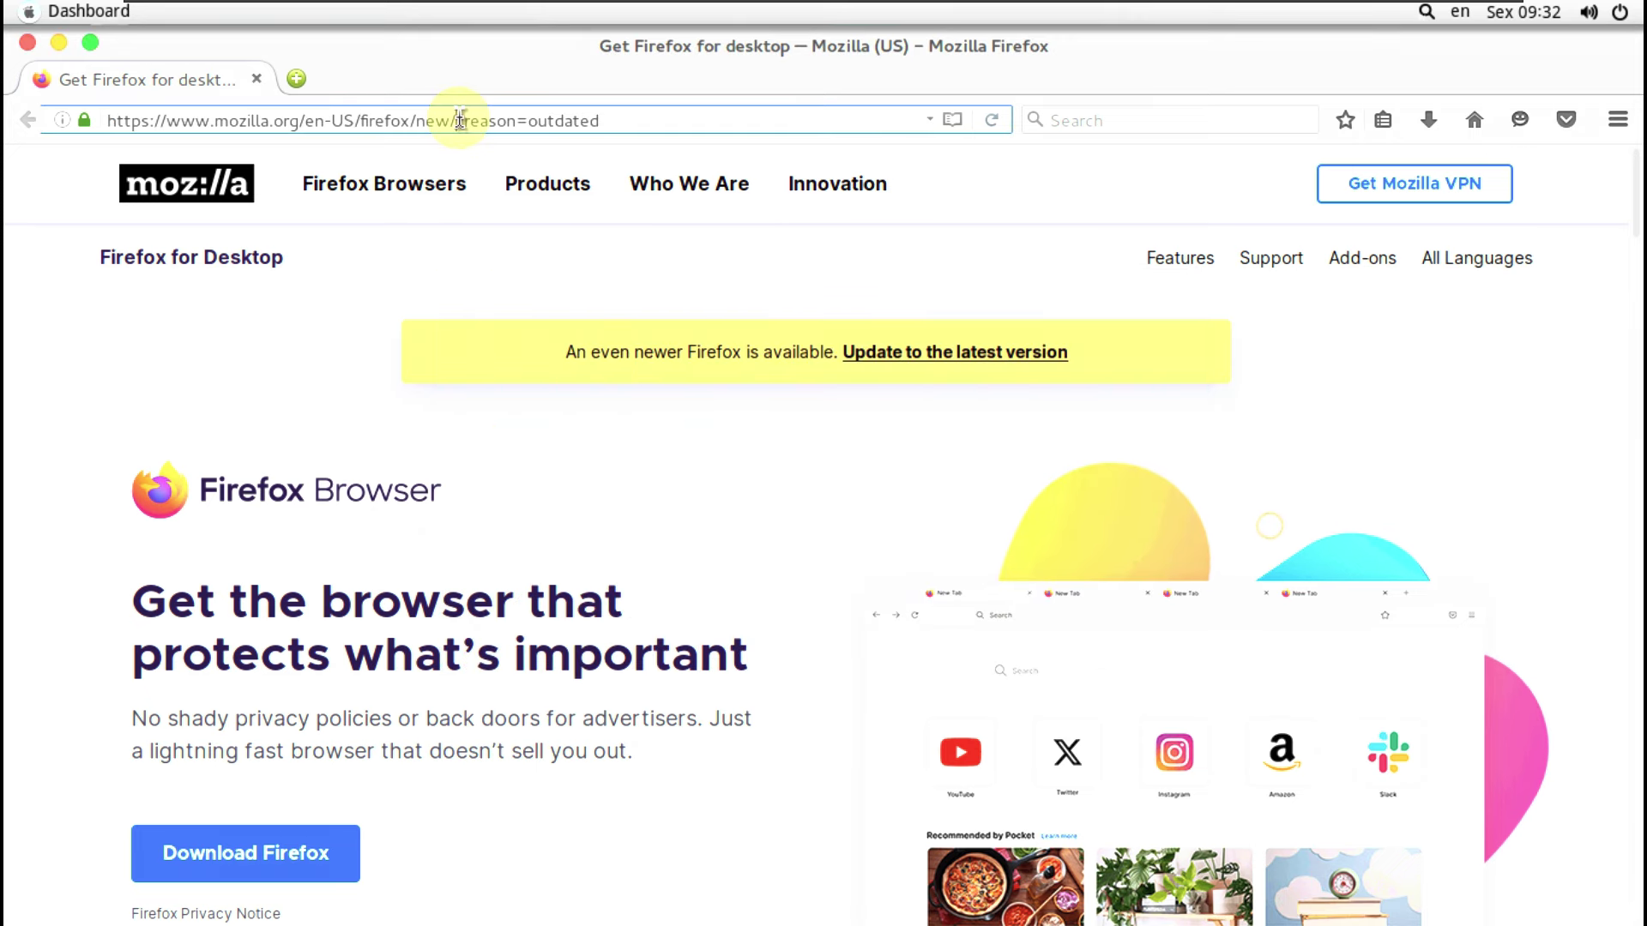
triple_click(459, 120)
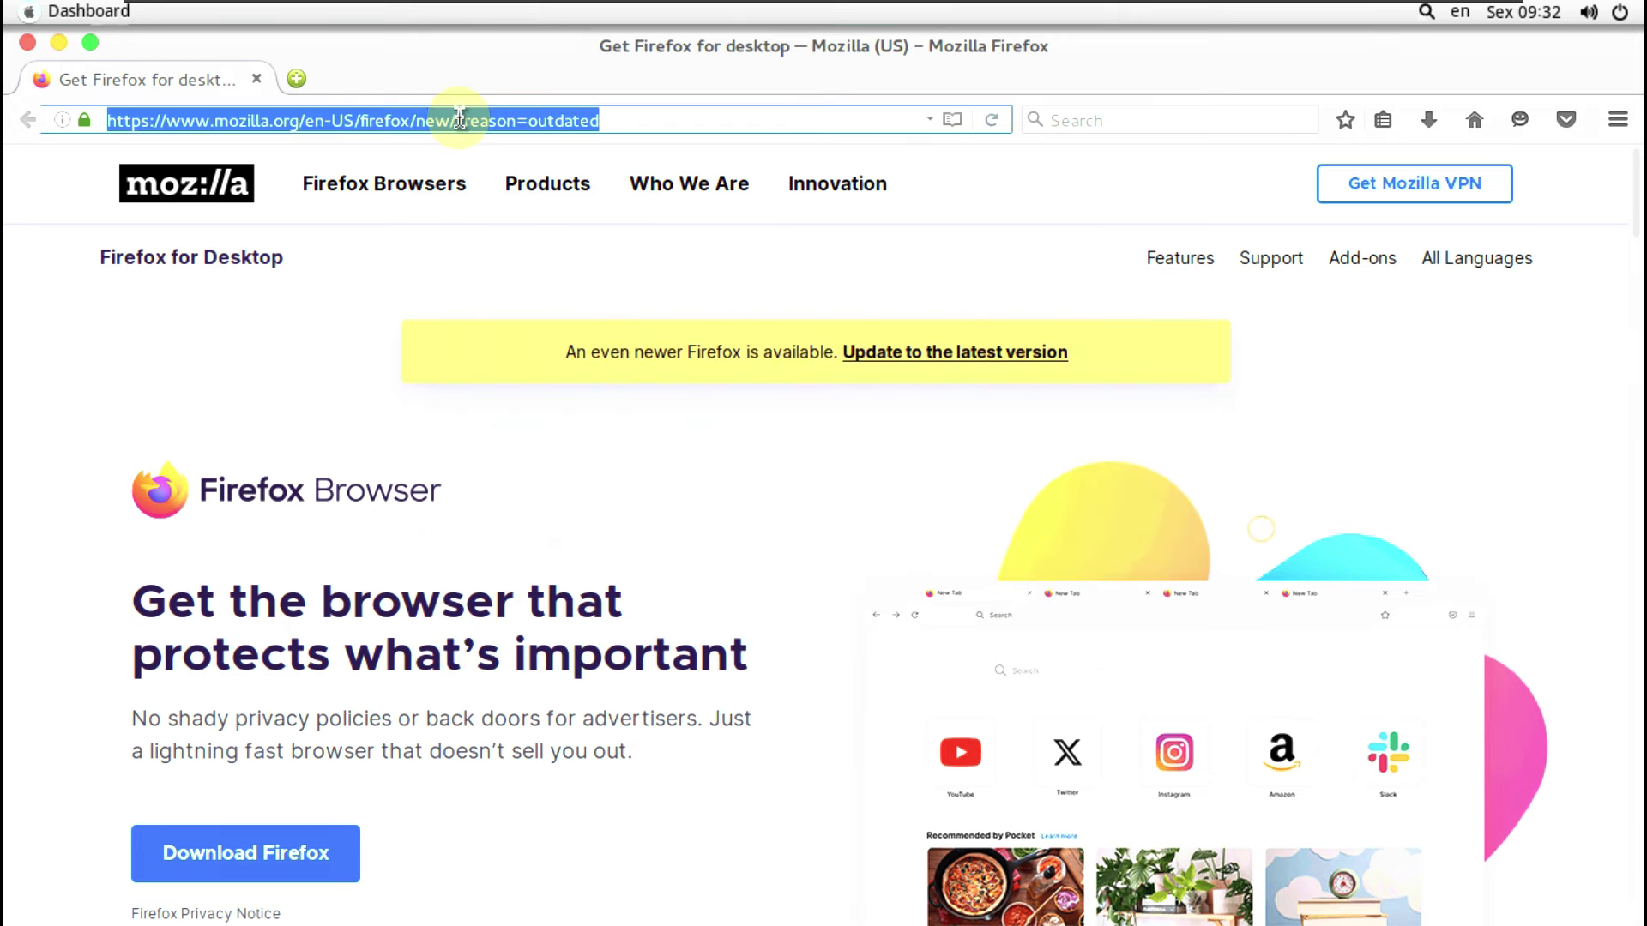
text(about)
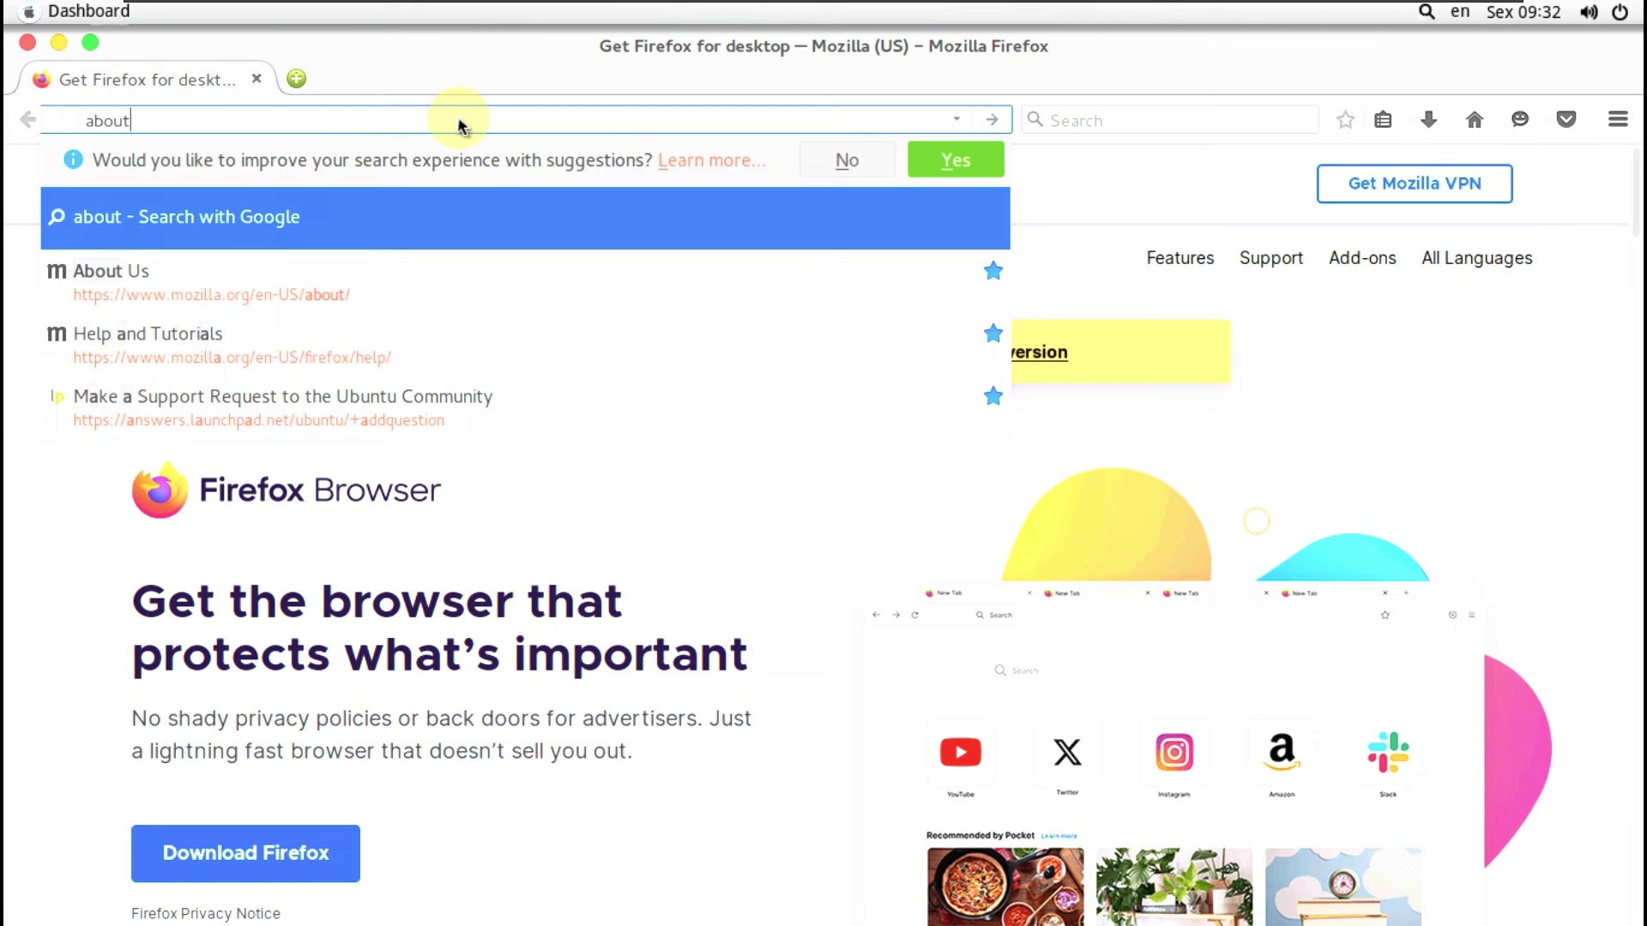
text(:support)
key(Return)
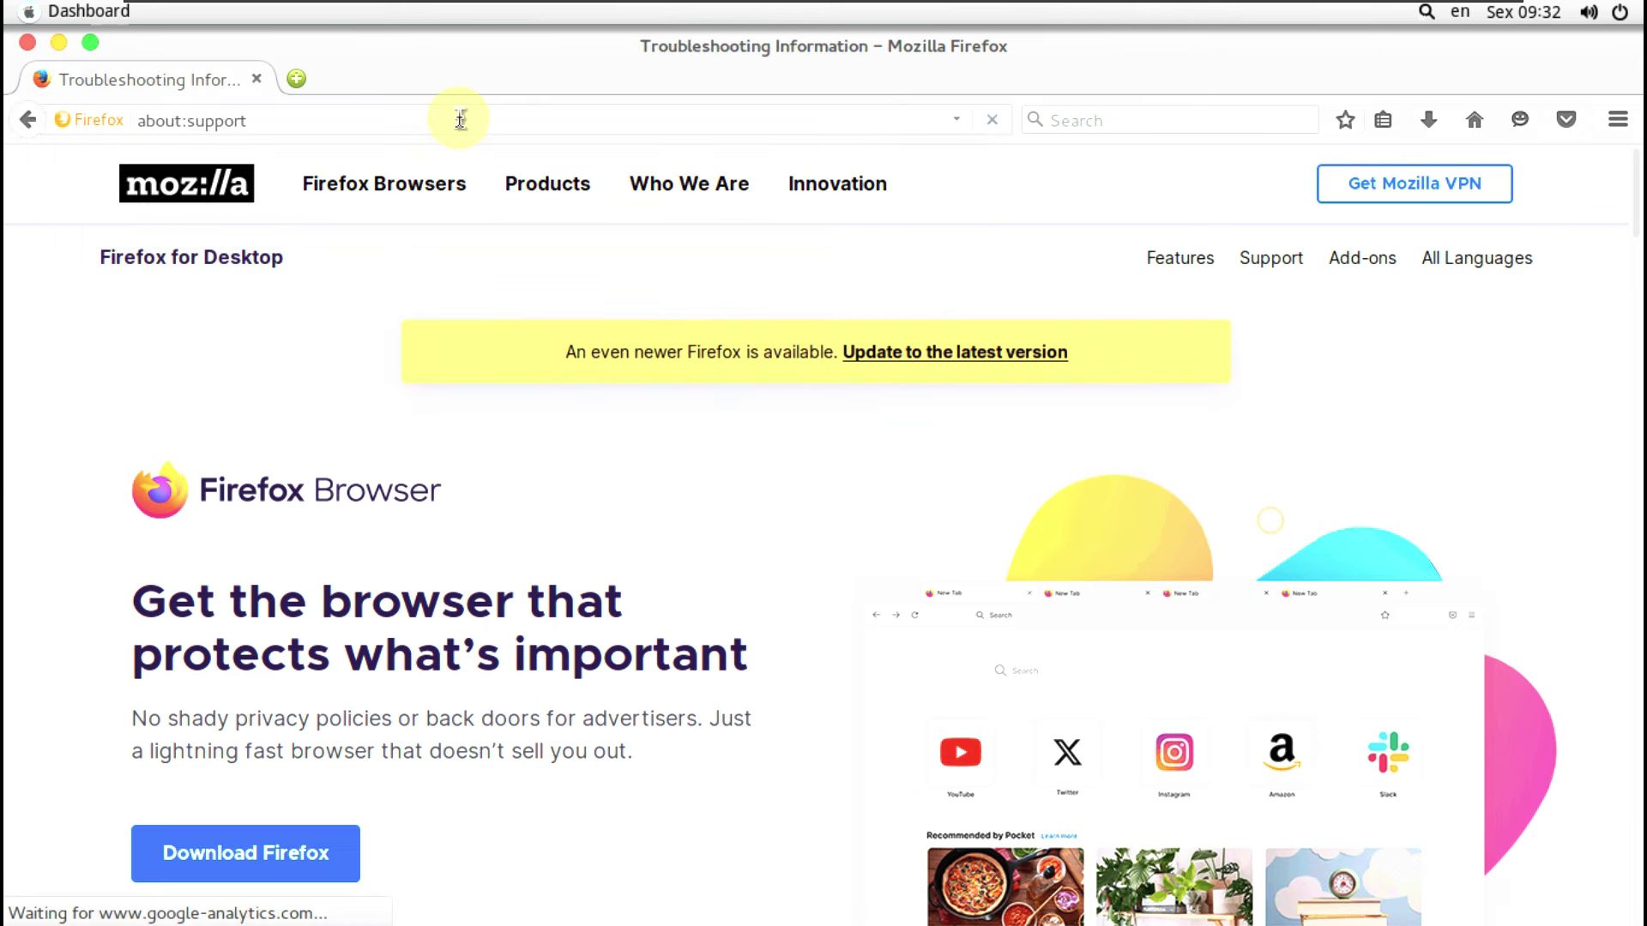
key(Num_Lock)
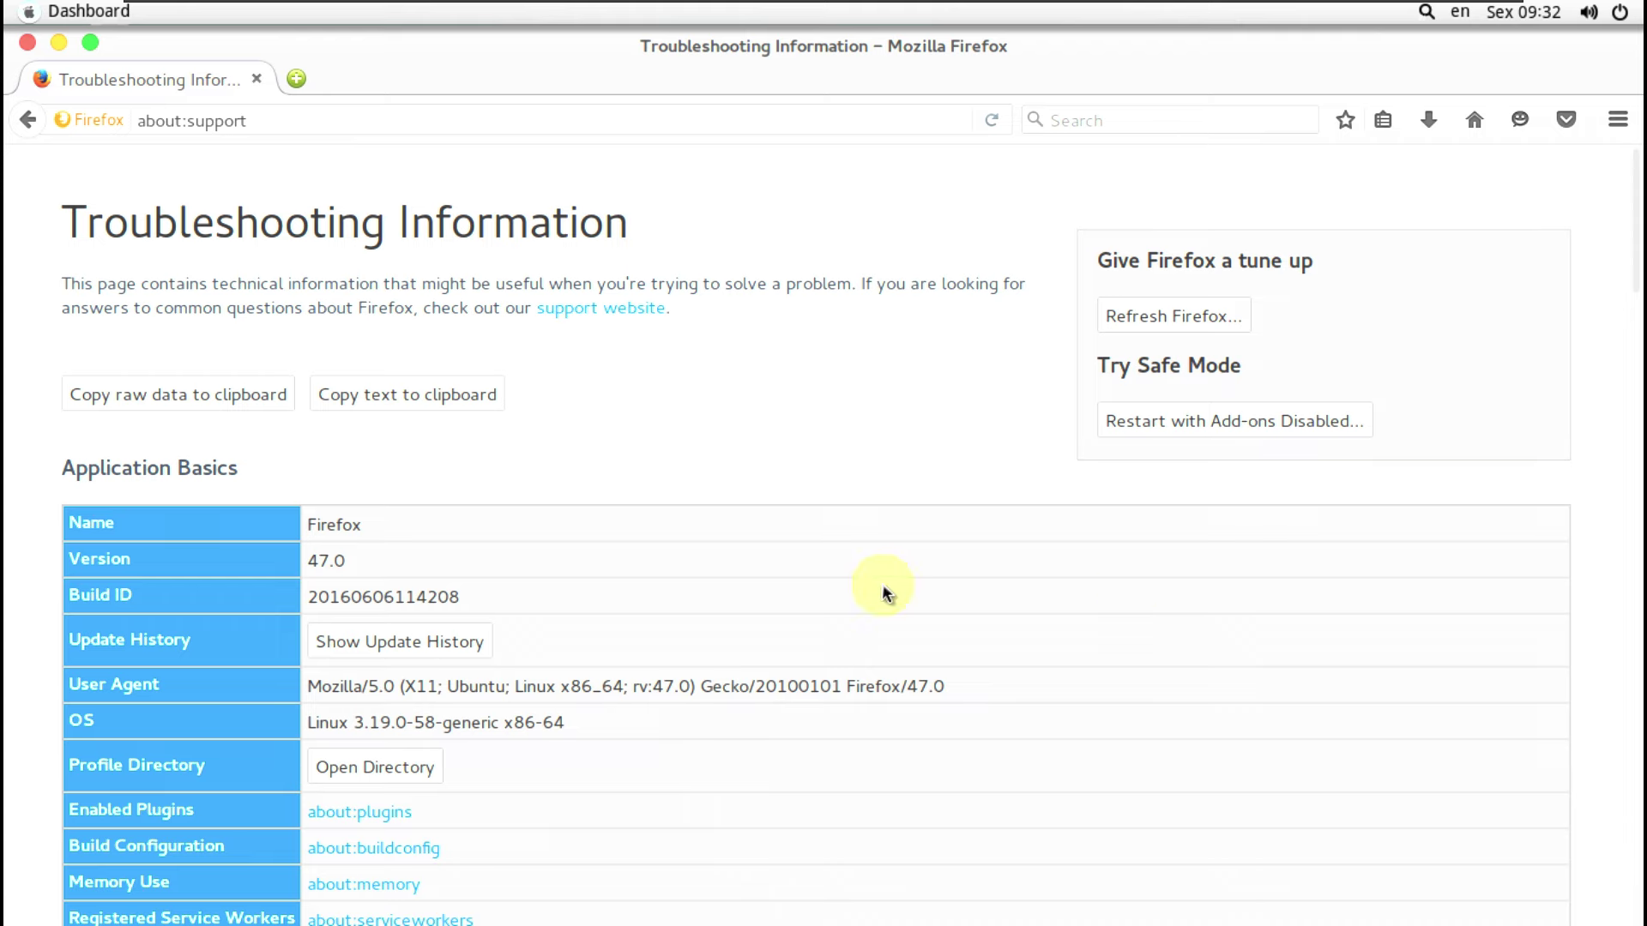
Read through the Troubleshooting Information page from Application Basics down to the library versions and Sandbox sections.
scroll(515, 489, down, 5)
scroll(527, 496, down, 1)
scroll(527, 496, down, 3)
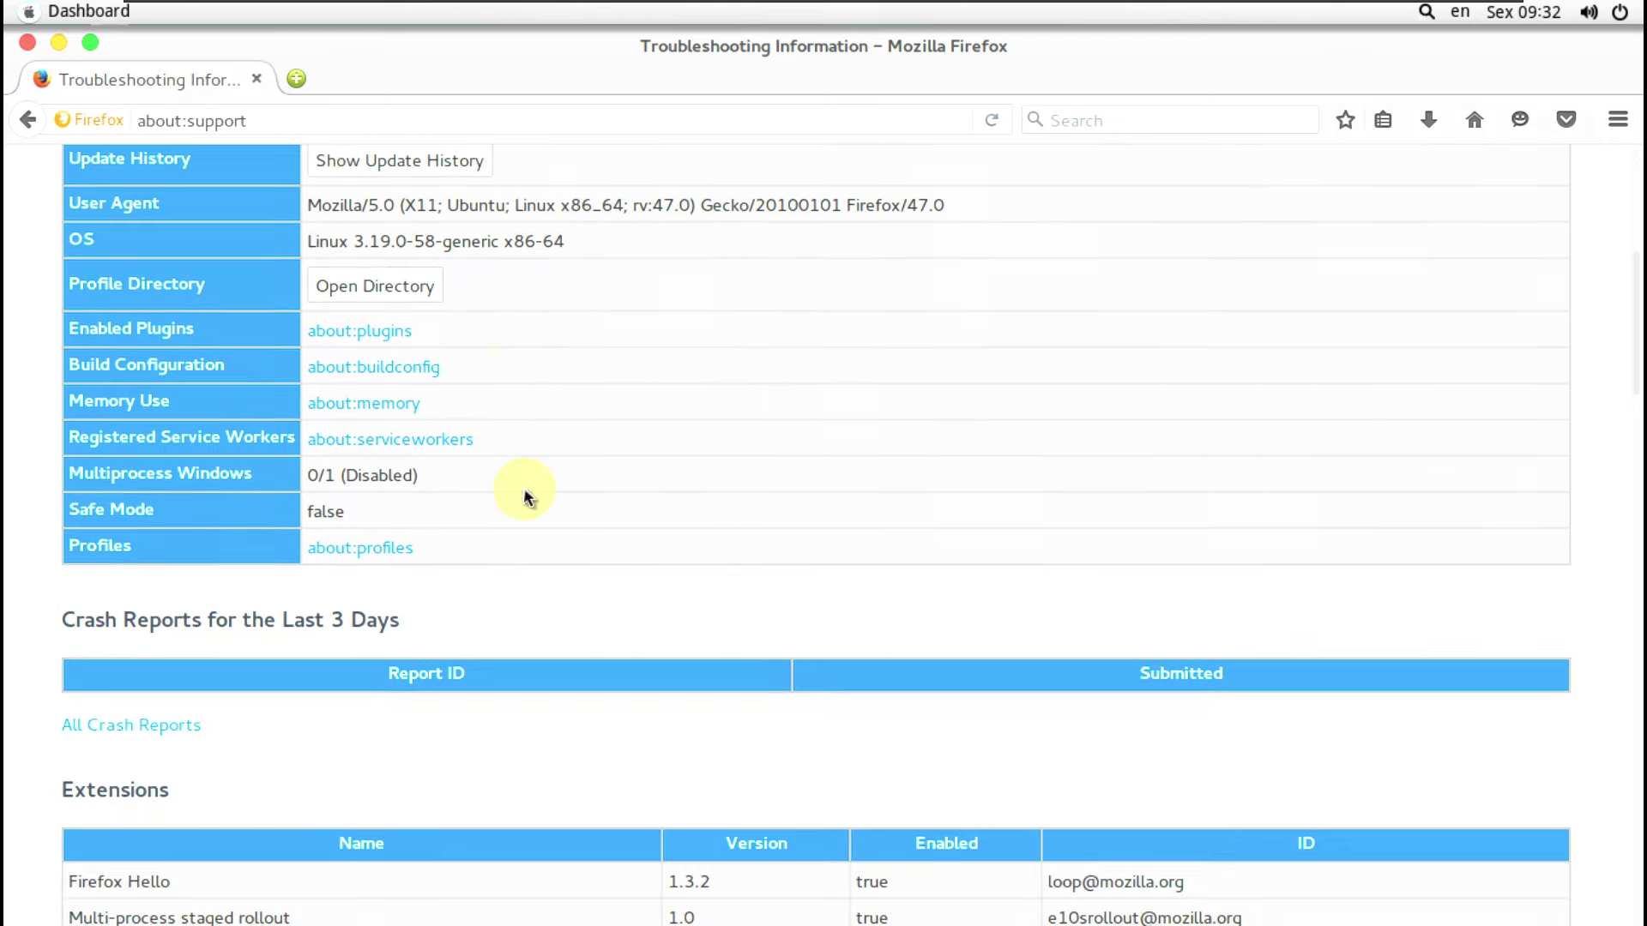
scroll(528, 496, down, 13)
scroll(528, 496, down, 20)
scroll(525, 494, down, 11)
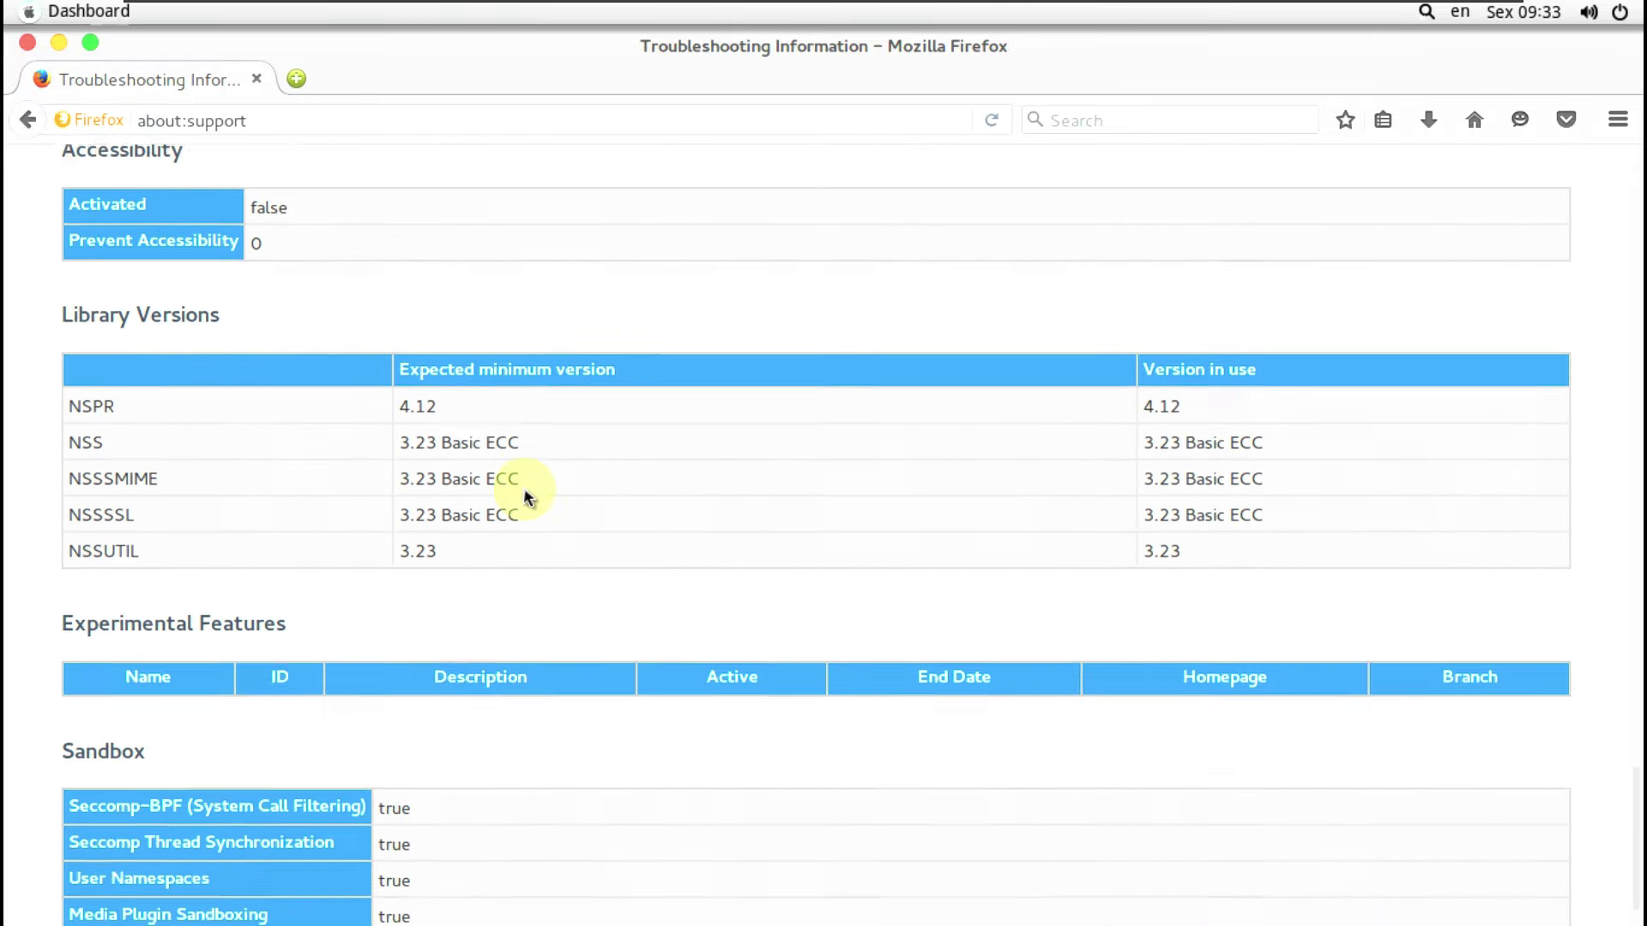
scroll(525, 496, down, 1)
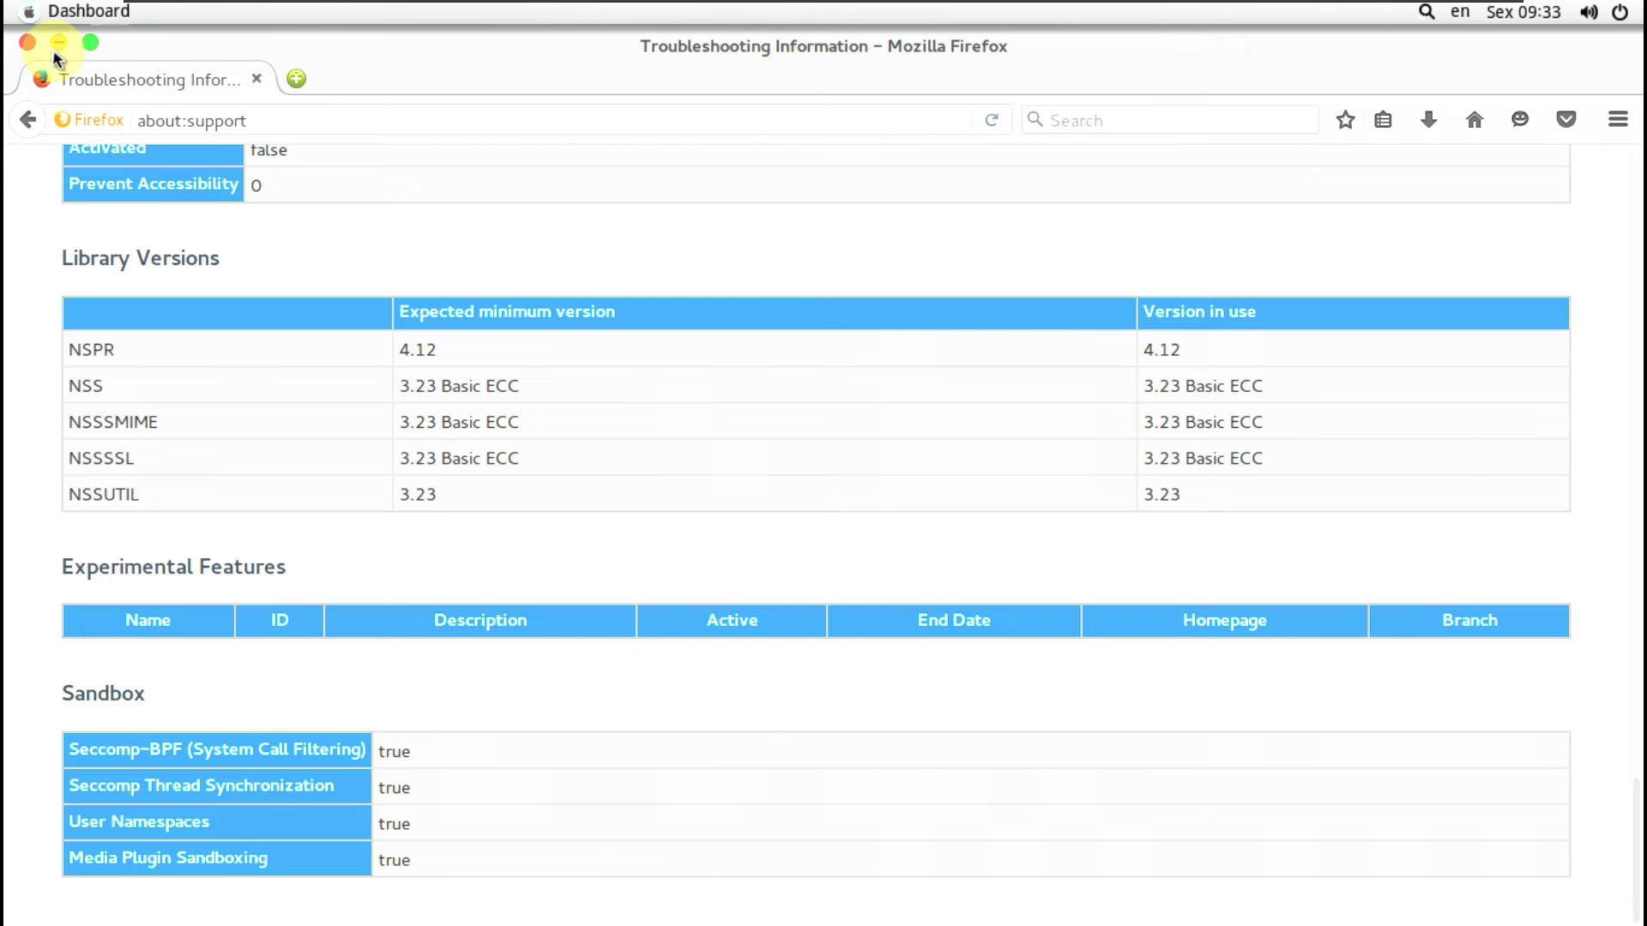
Restore the Firefox window to a smaller size and open the Details overview in System Settings.
click(89, 43)
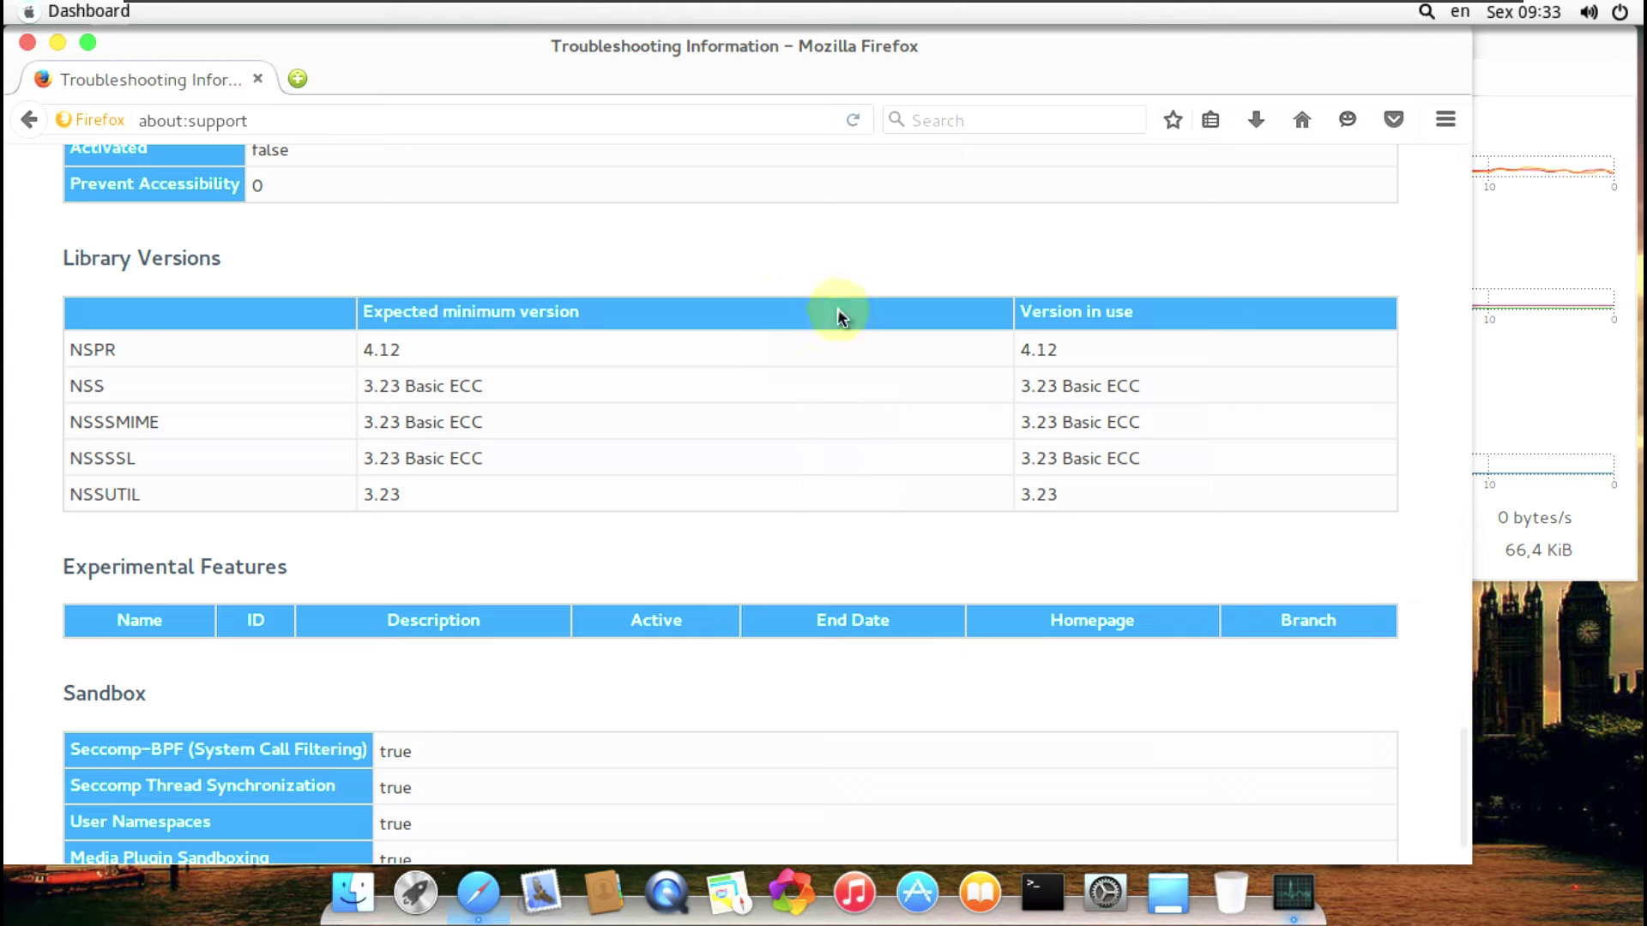
click(1511, 845)
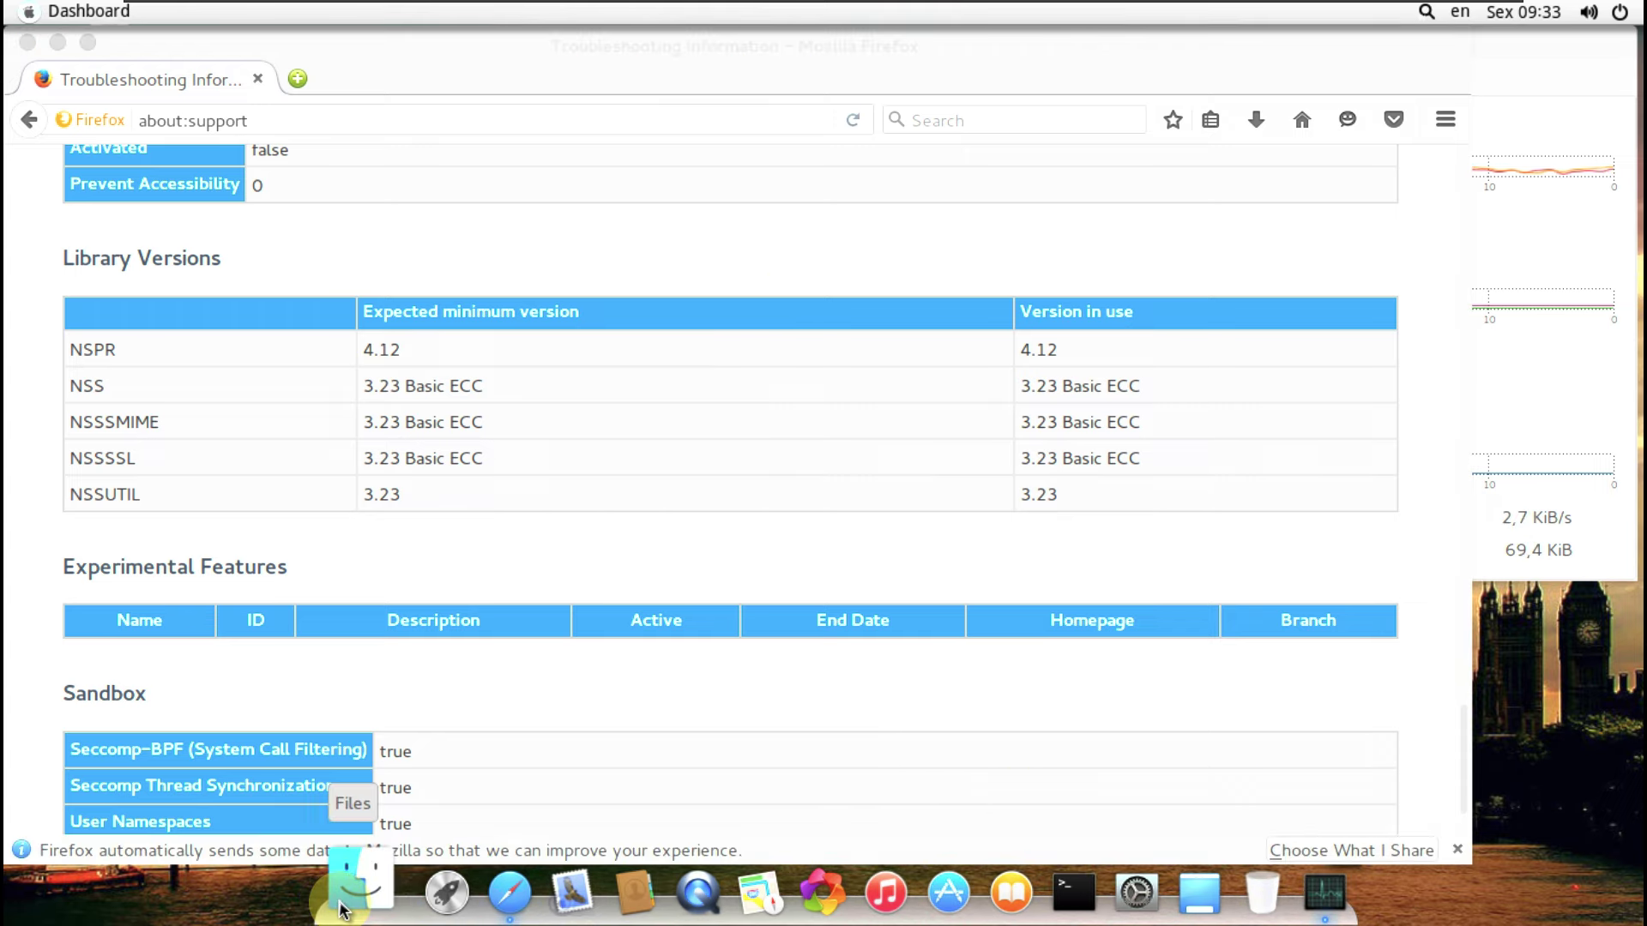
click(1099, 884)
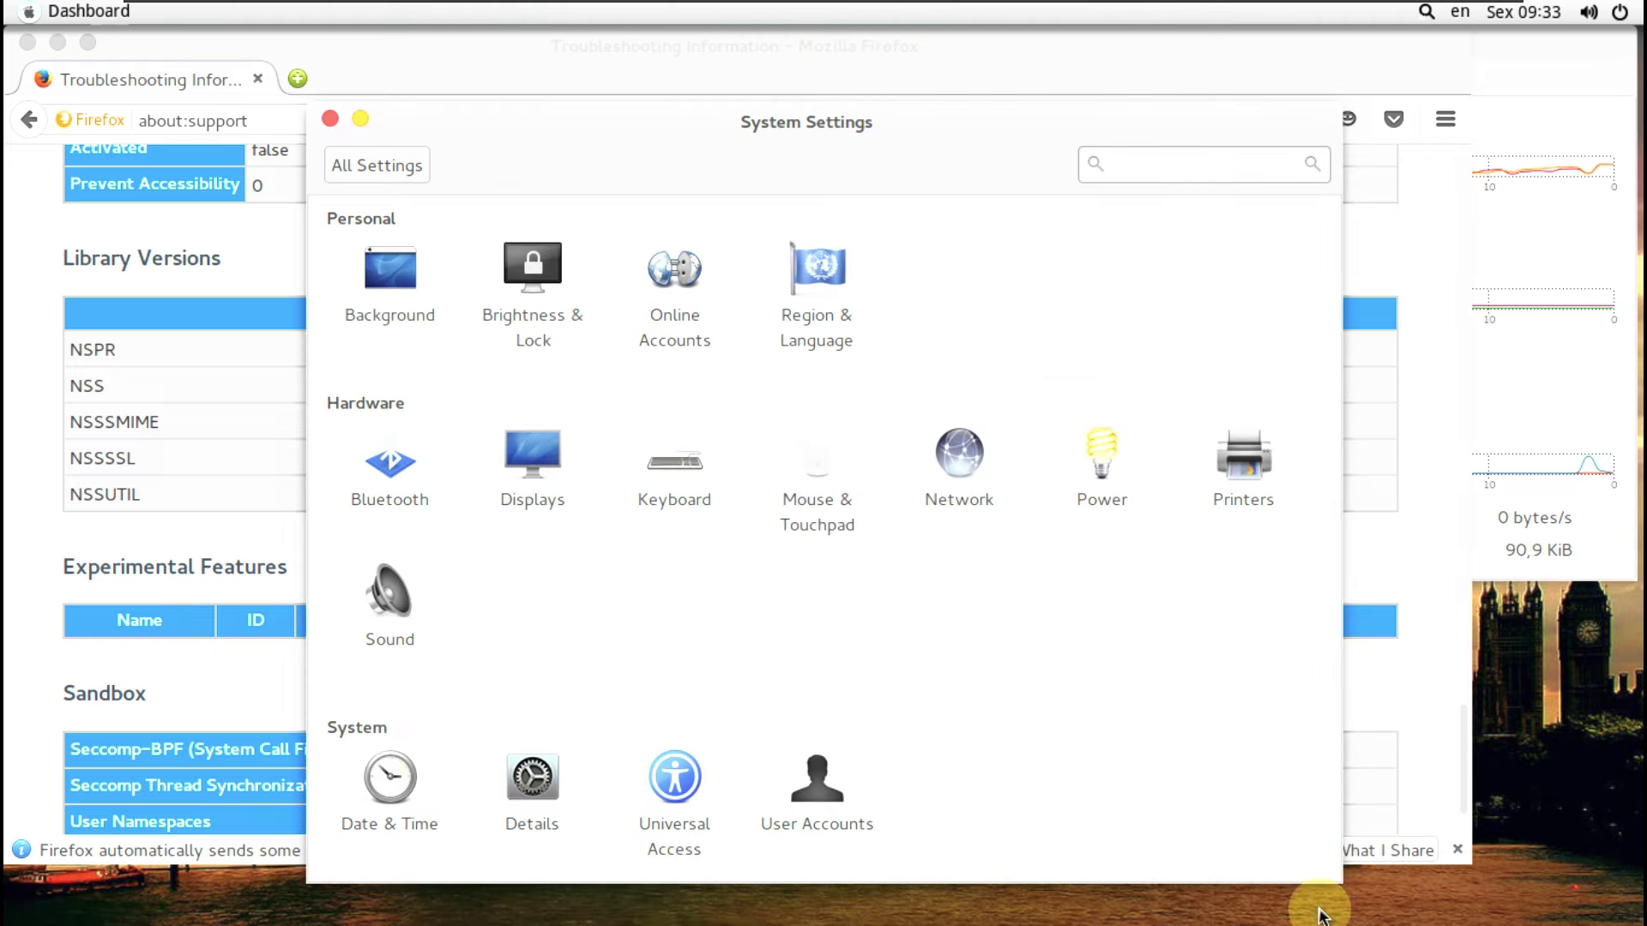
click(549, 785)
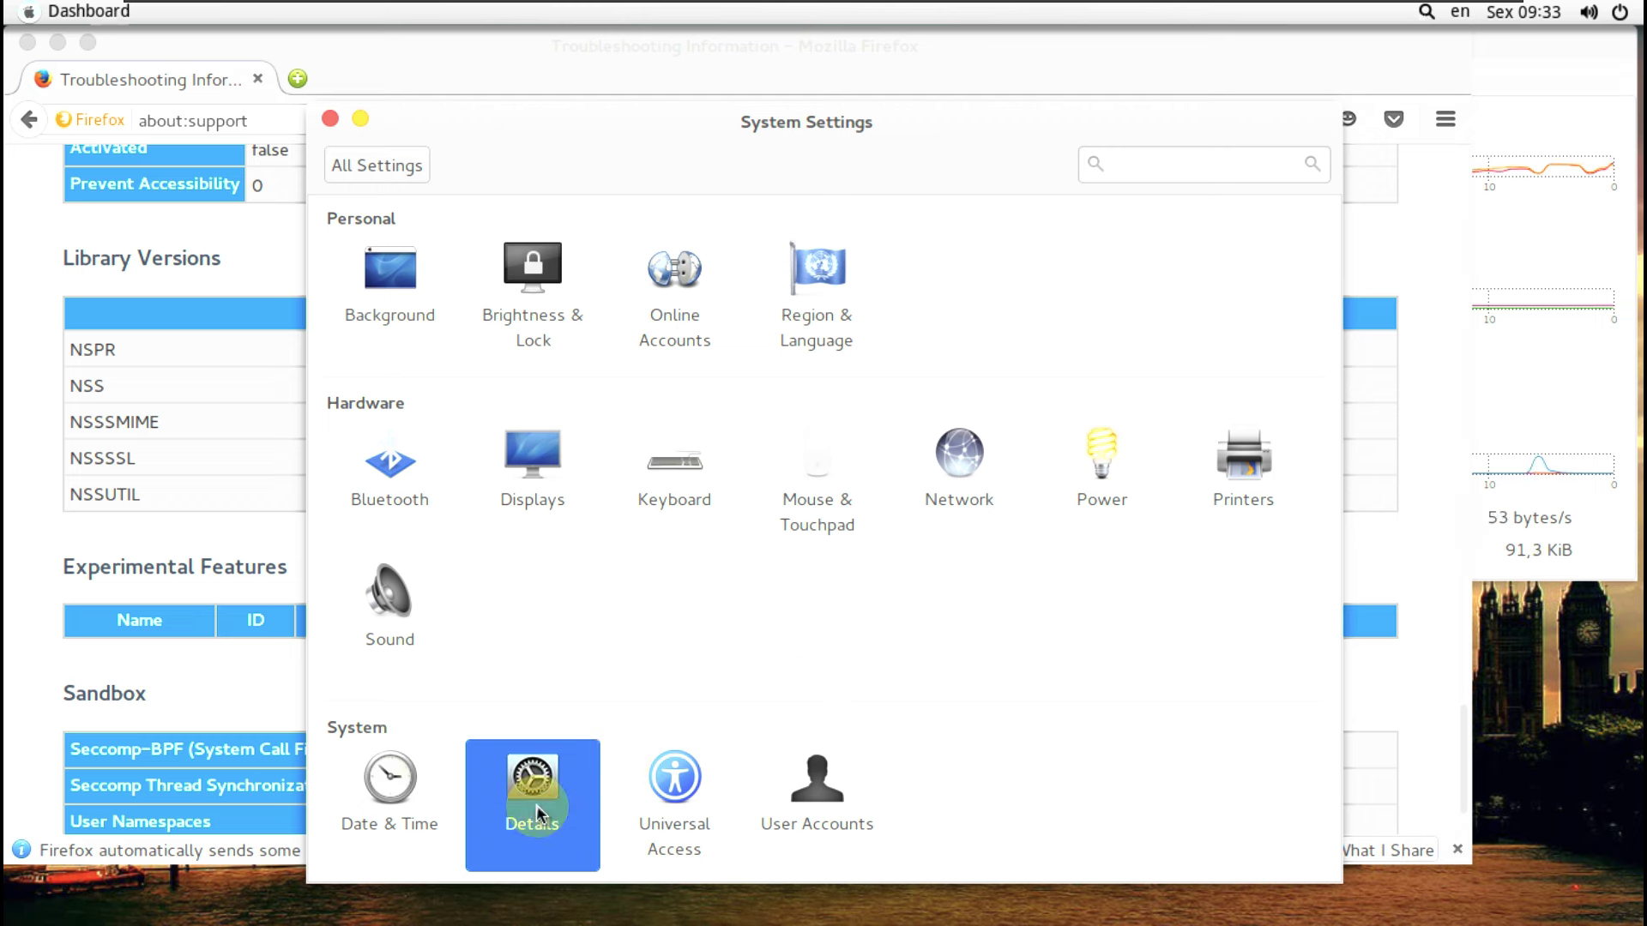
key(Num_Lock)
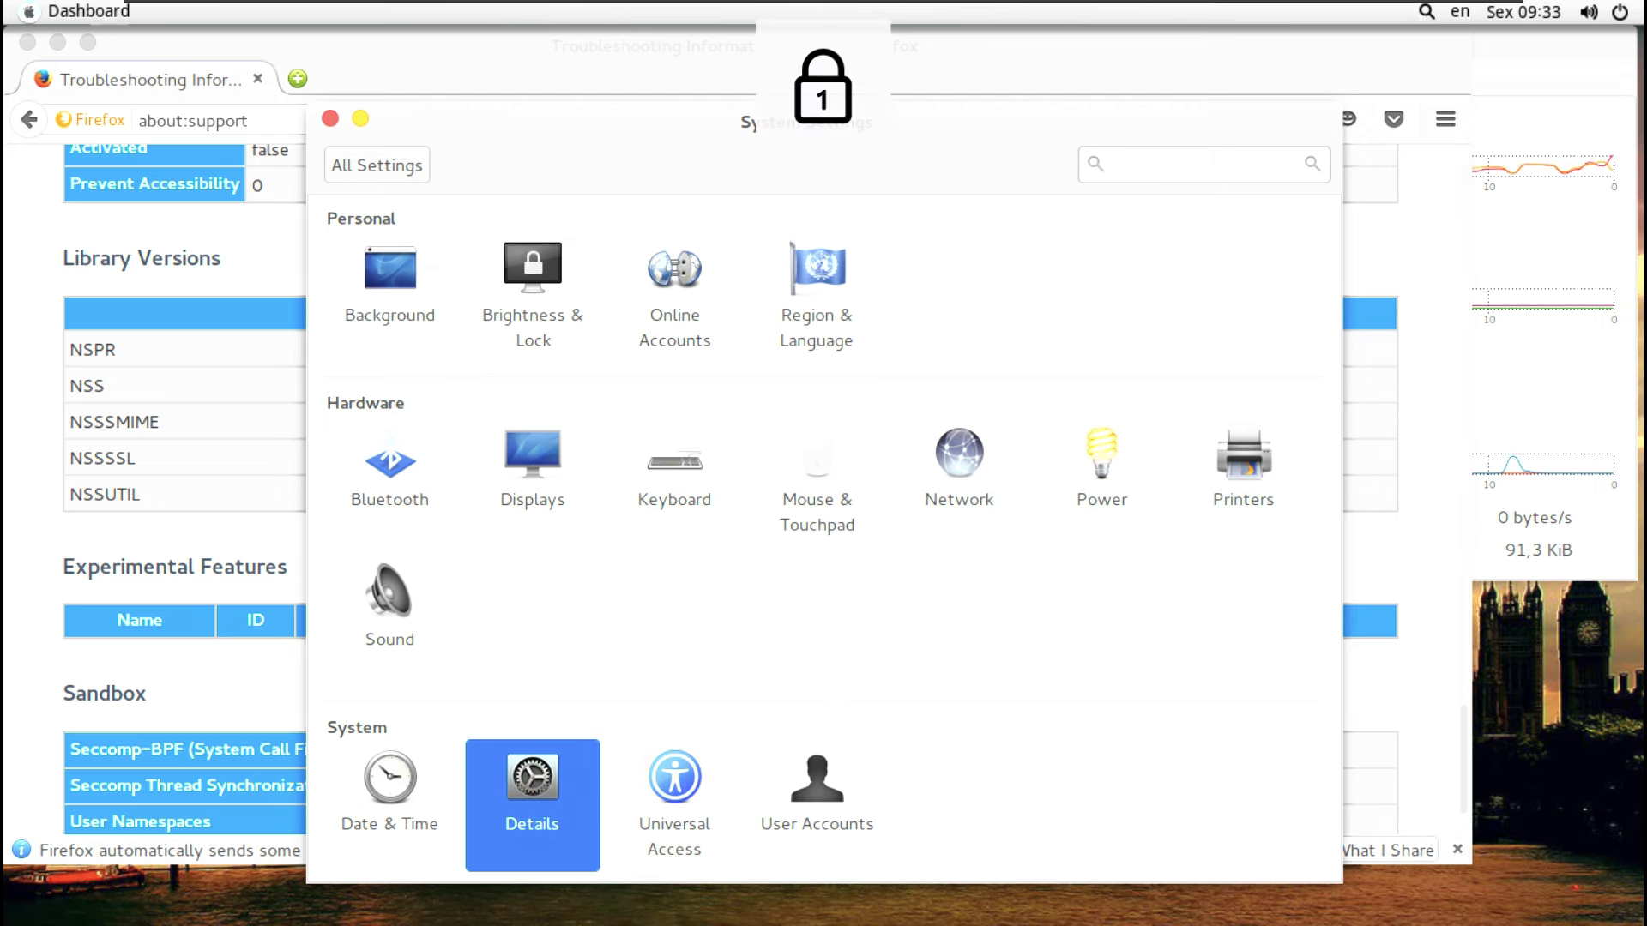
key(Return)
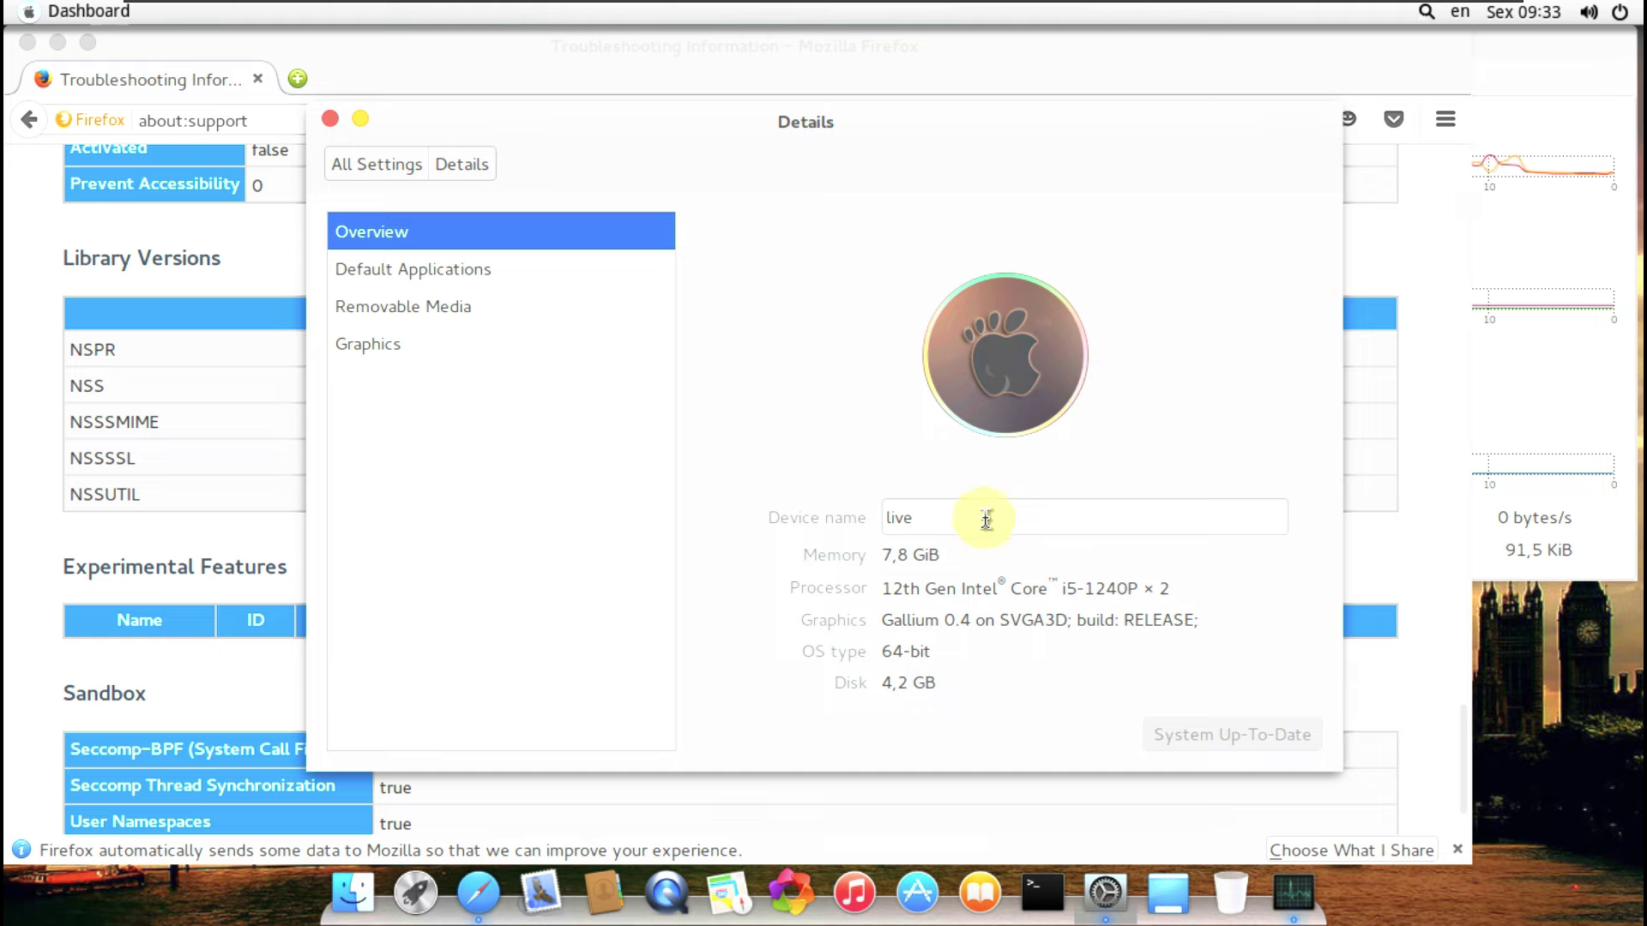
Highlight the device name in the Details overview, and close System Settings from its main page.
drag(962, 514, 868, 520)
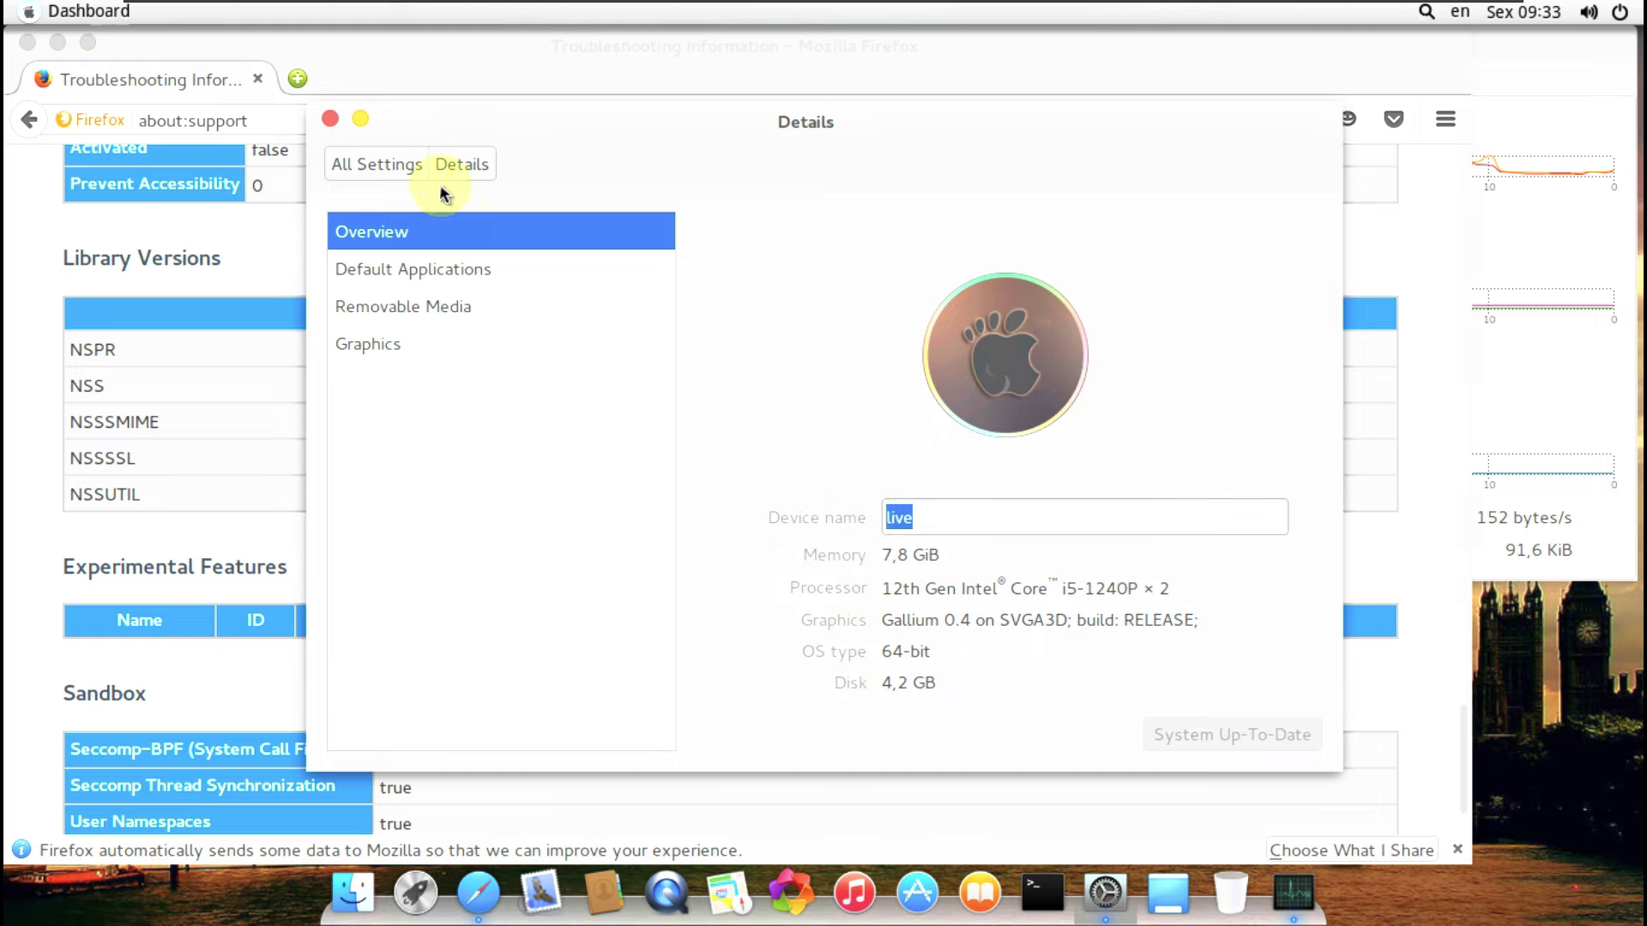
click(391, 166)
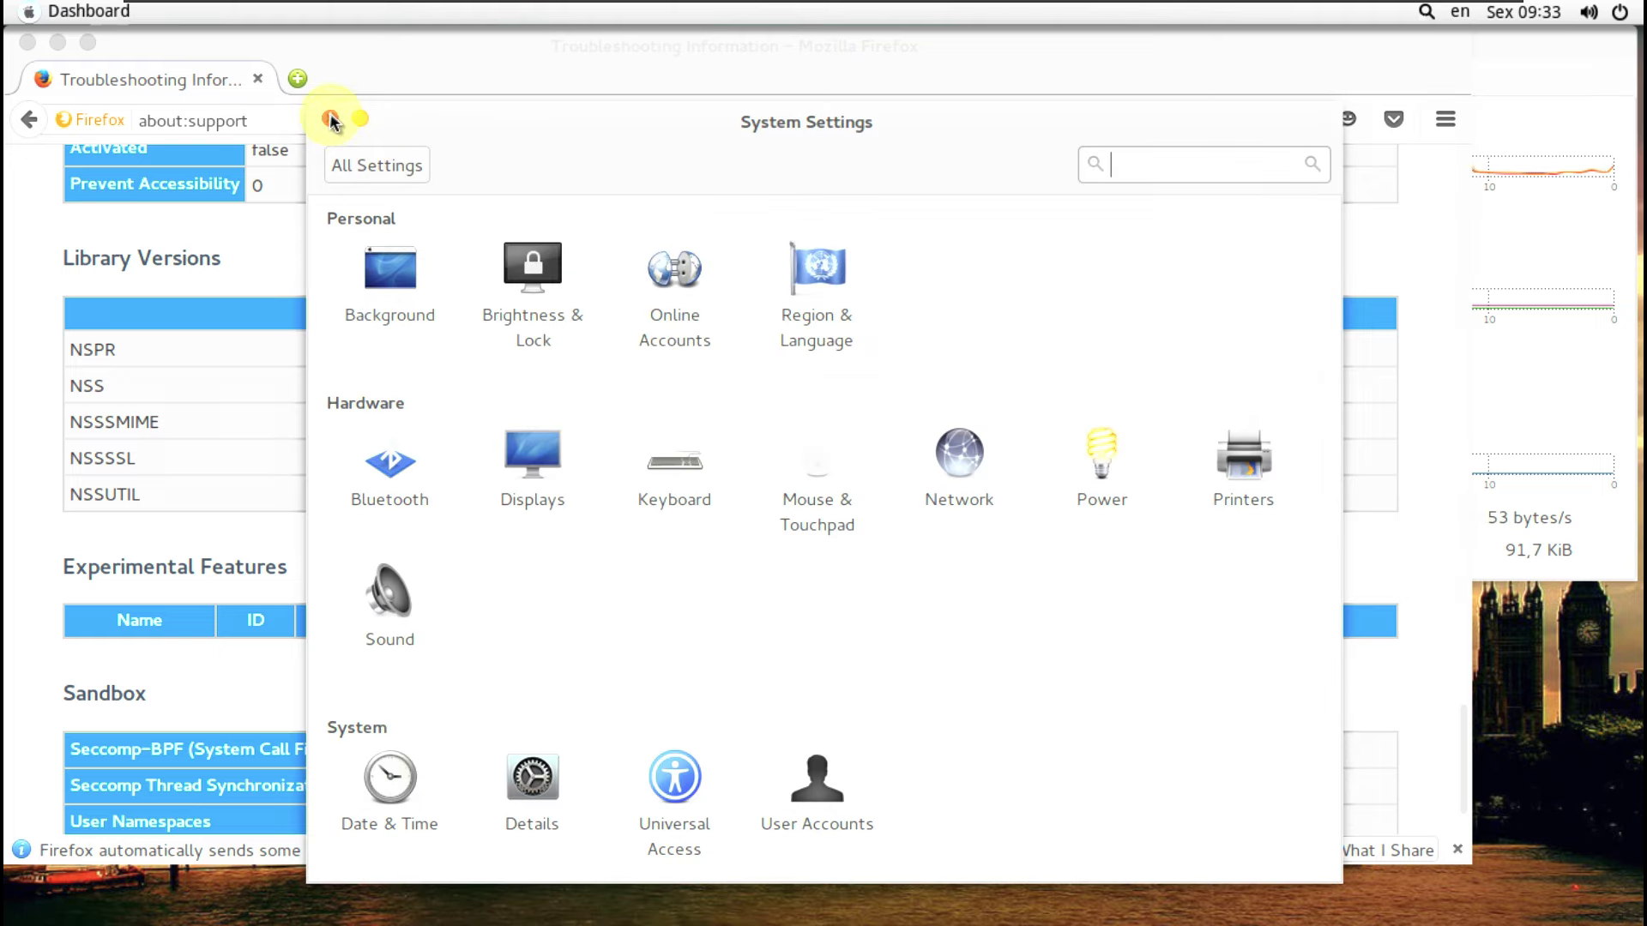
click(331, 119)
Search Google for "gmac linux" from the Troubleshooting Information tab.
scroll(795, 378, up, 10)
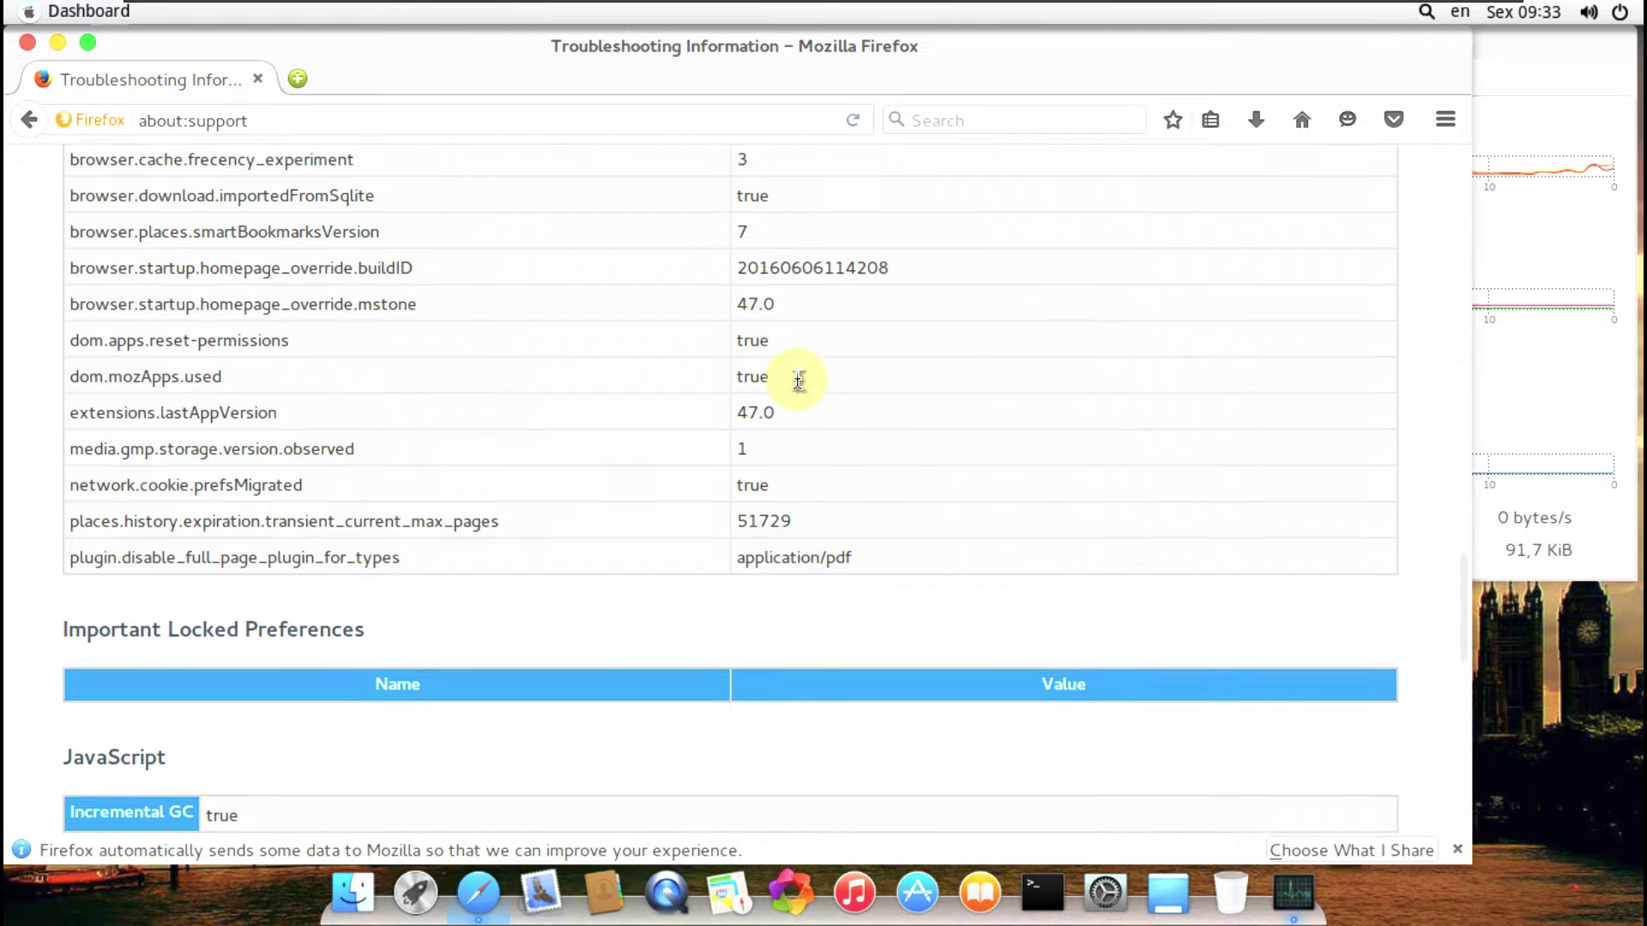
scroll(797, 380, up, 15)
scroll(795, 378, up, 10)
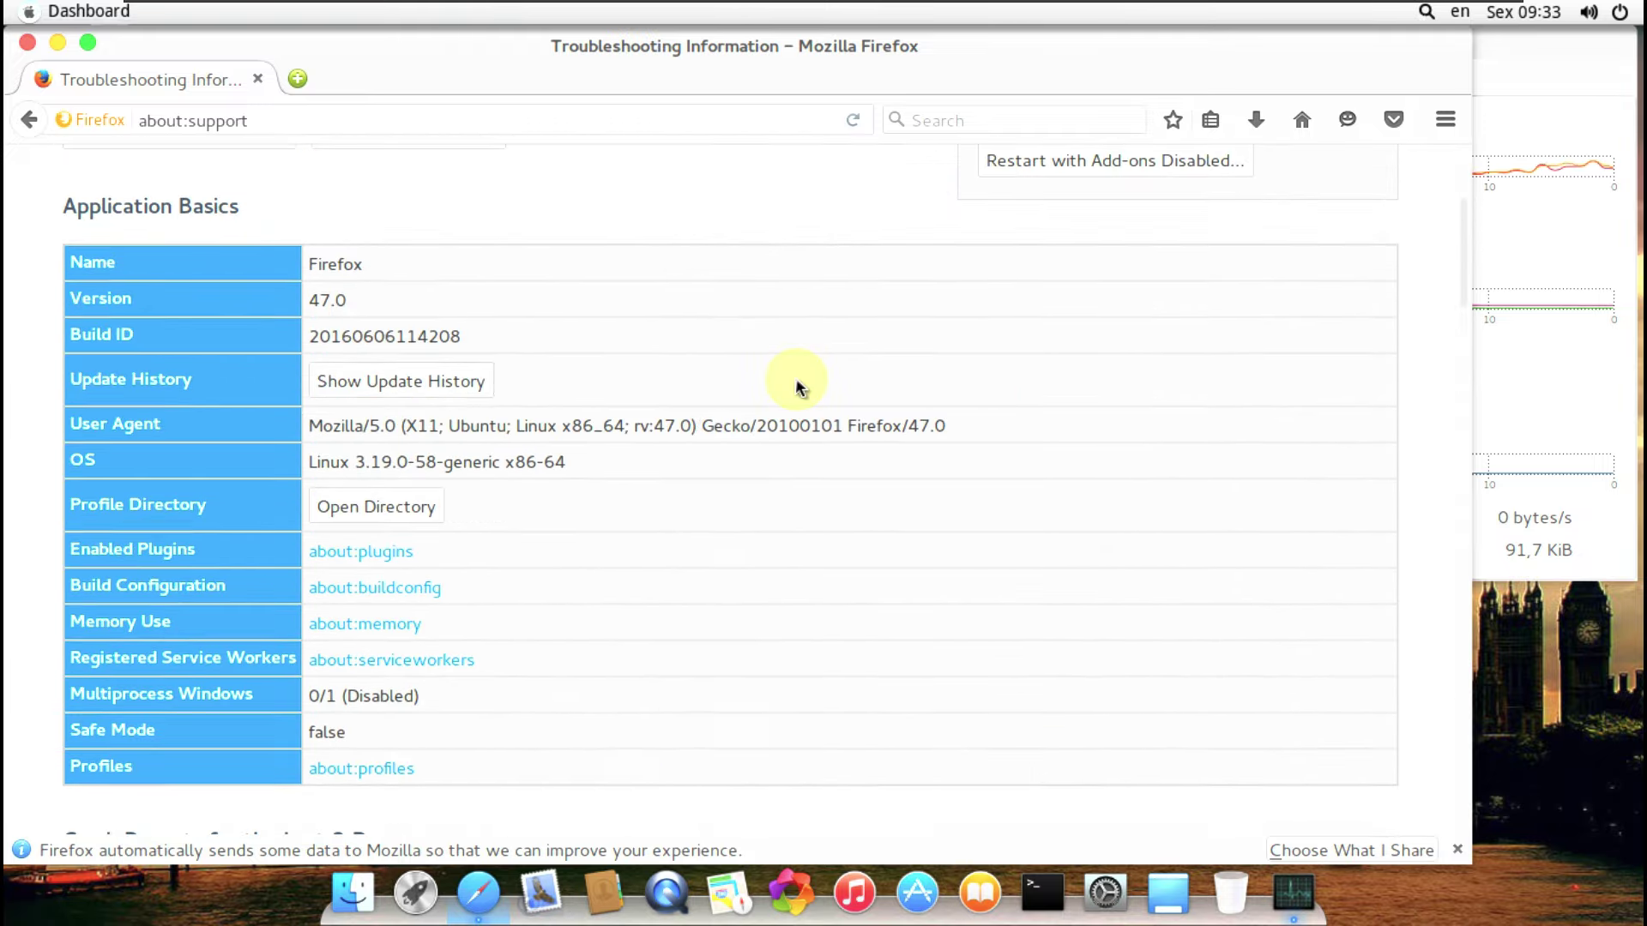
scroll(795, 377, up, 5)
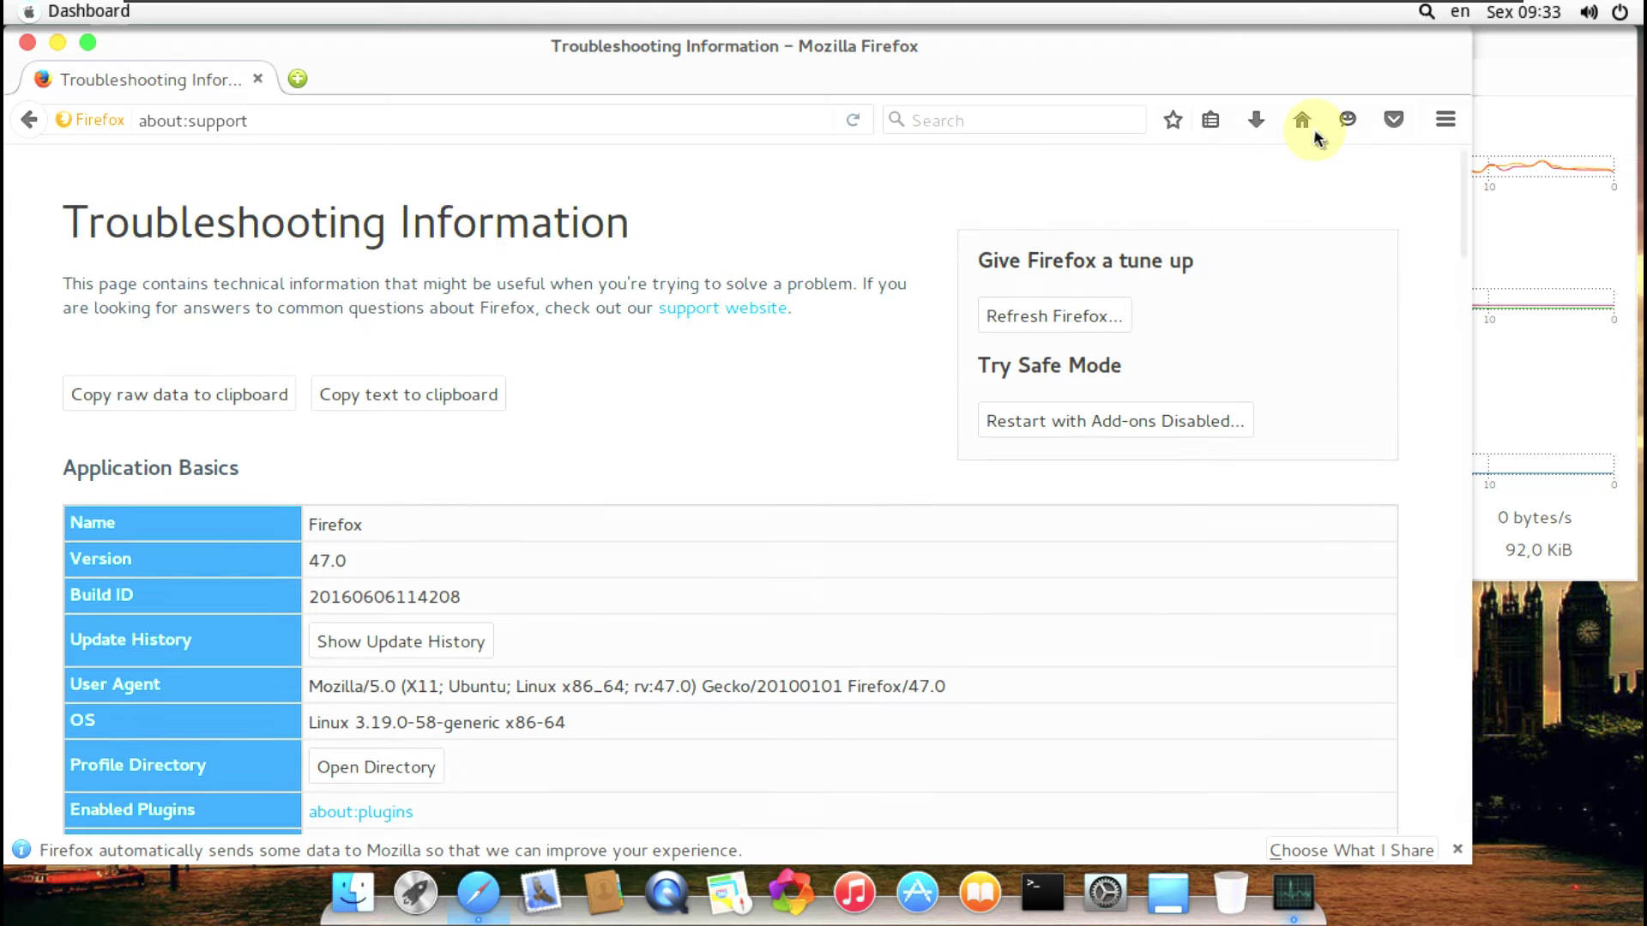
click(534, 120)
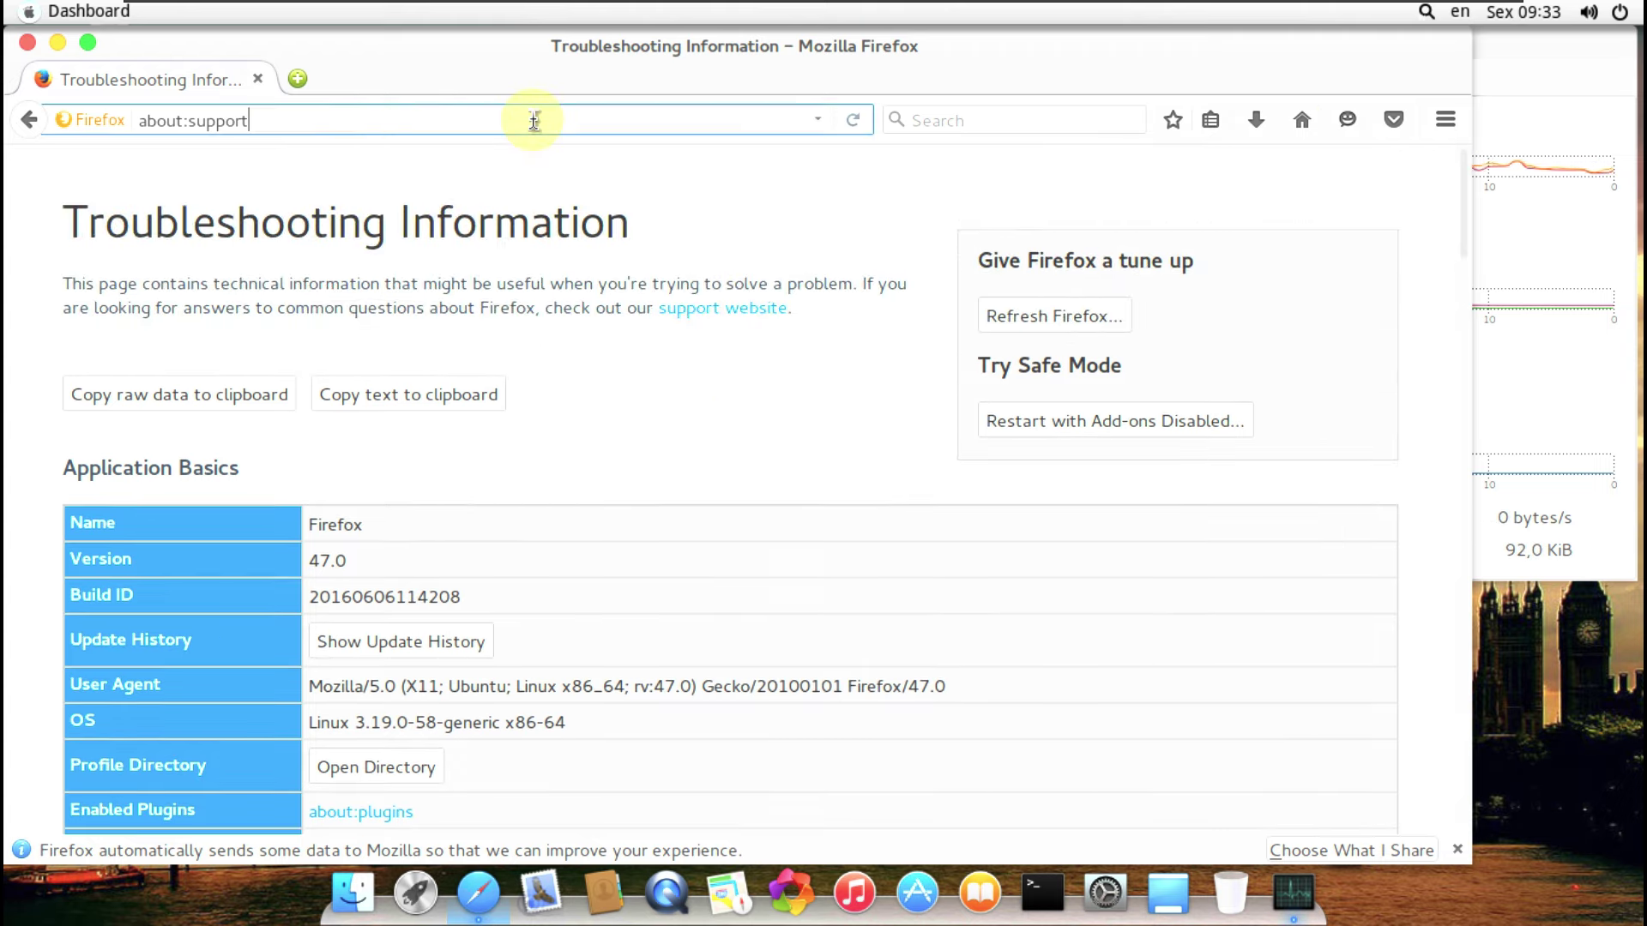
key(ctrl+a)
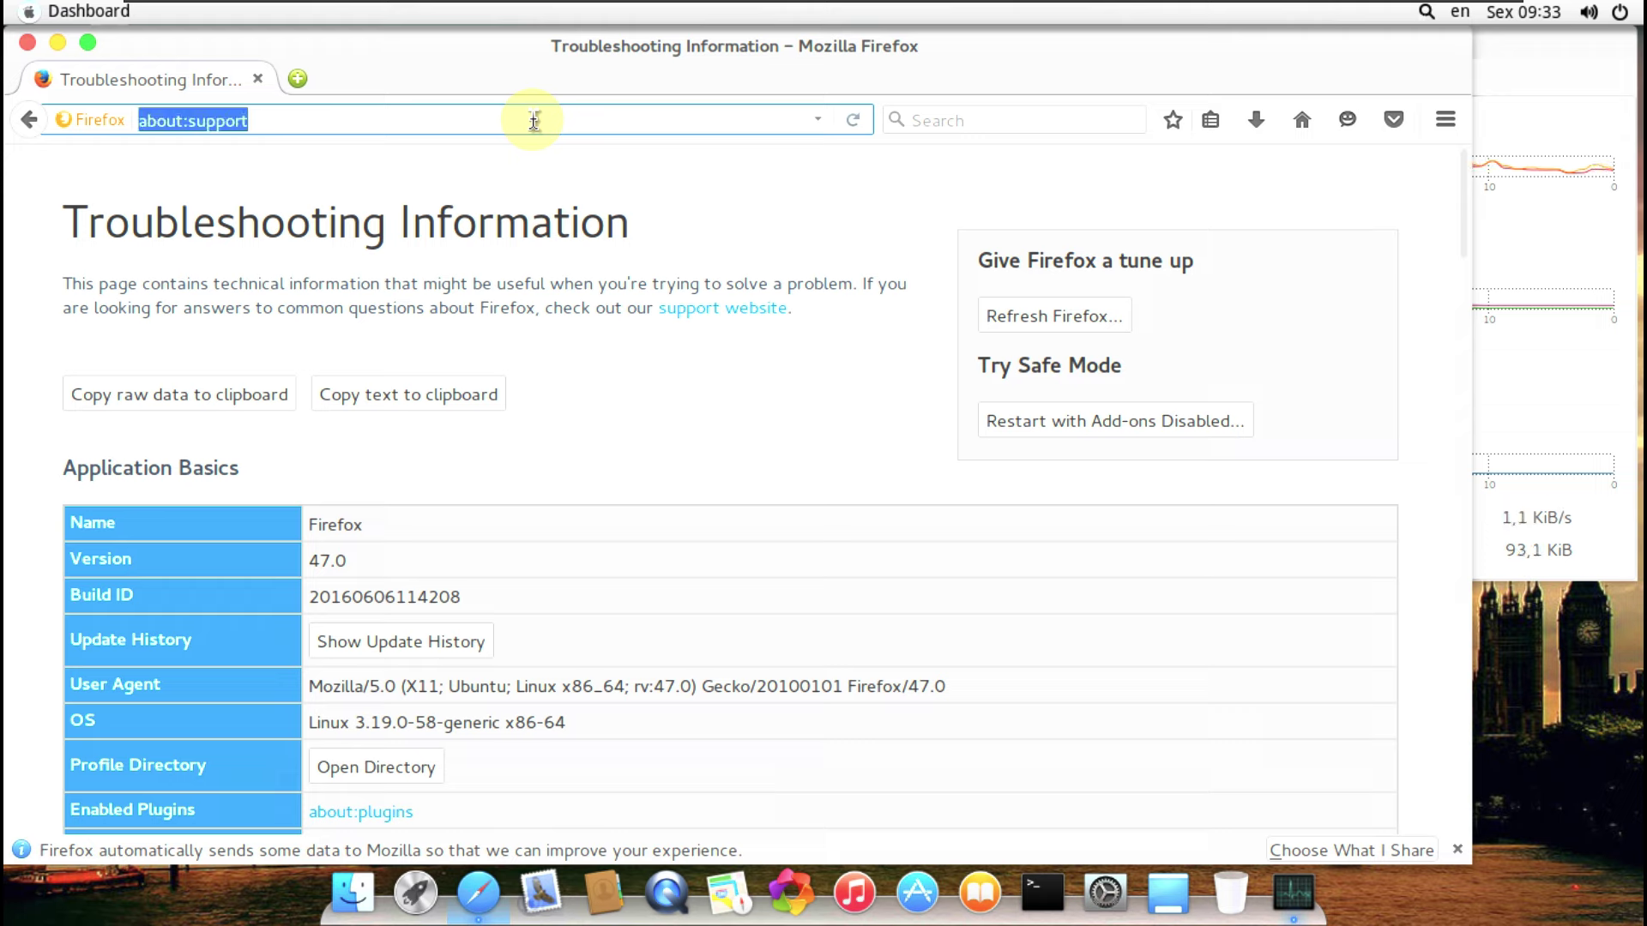
text(gma)
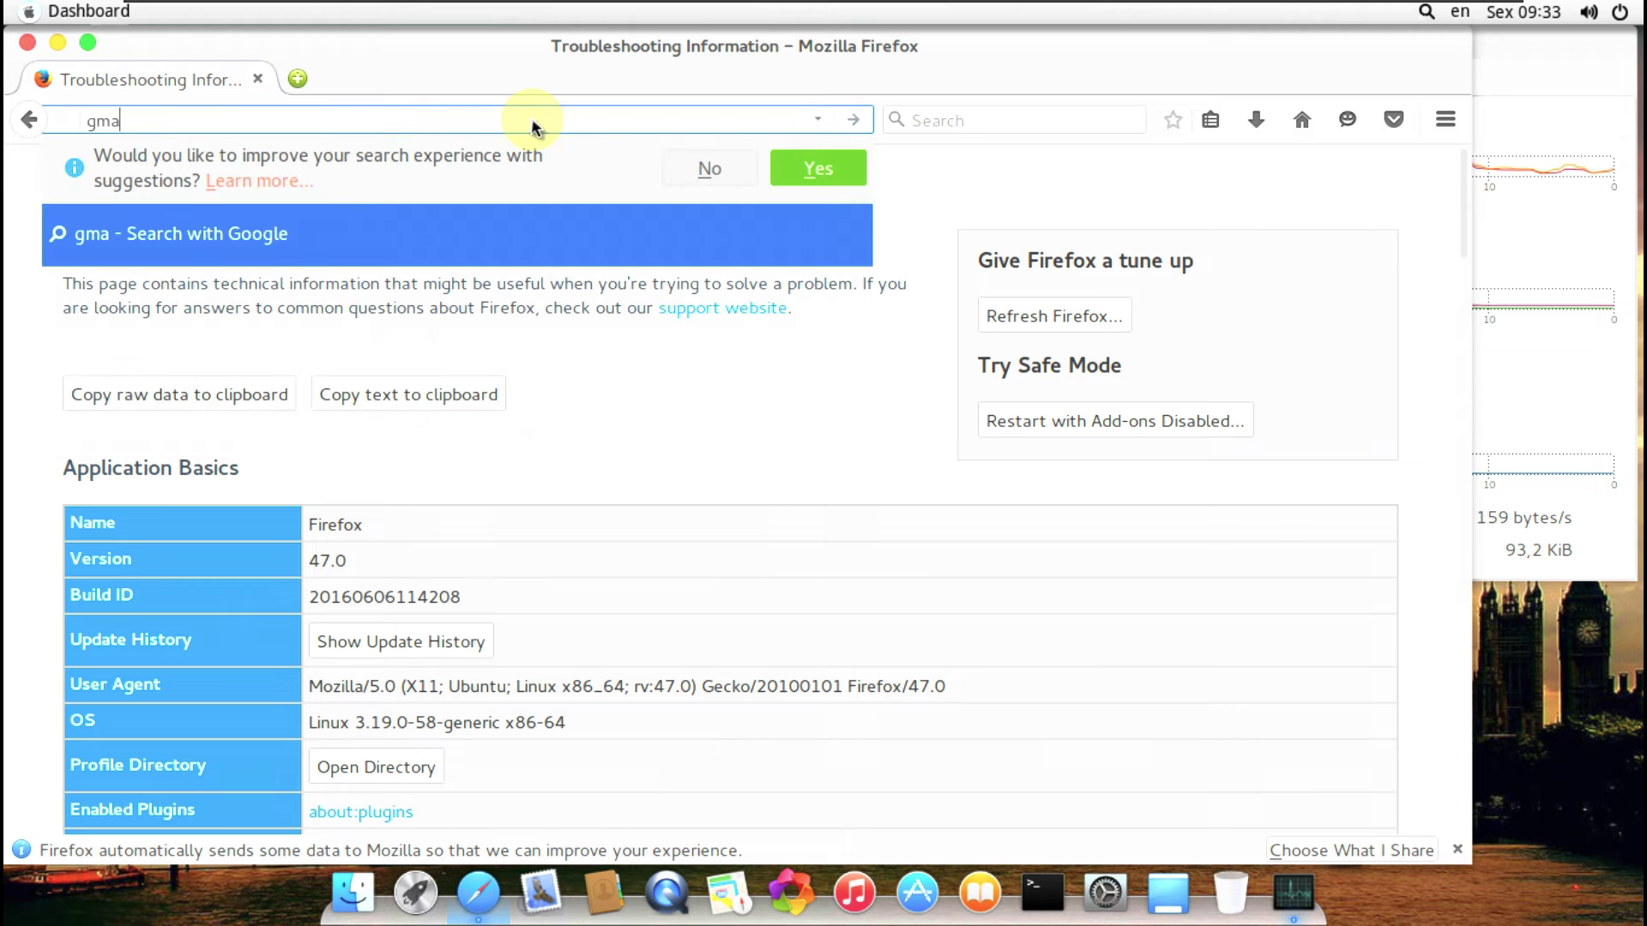
text(c linux)
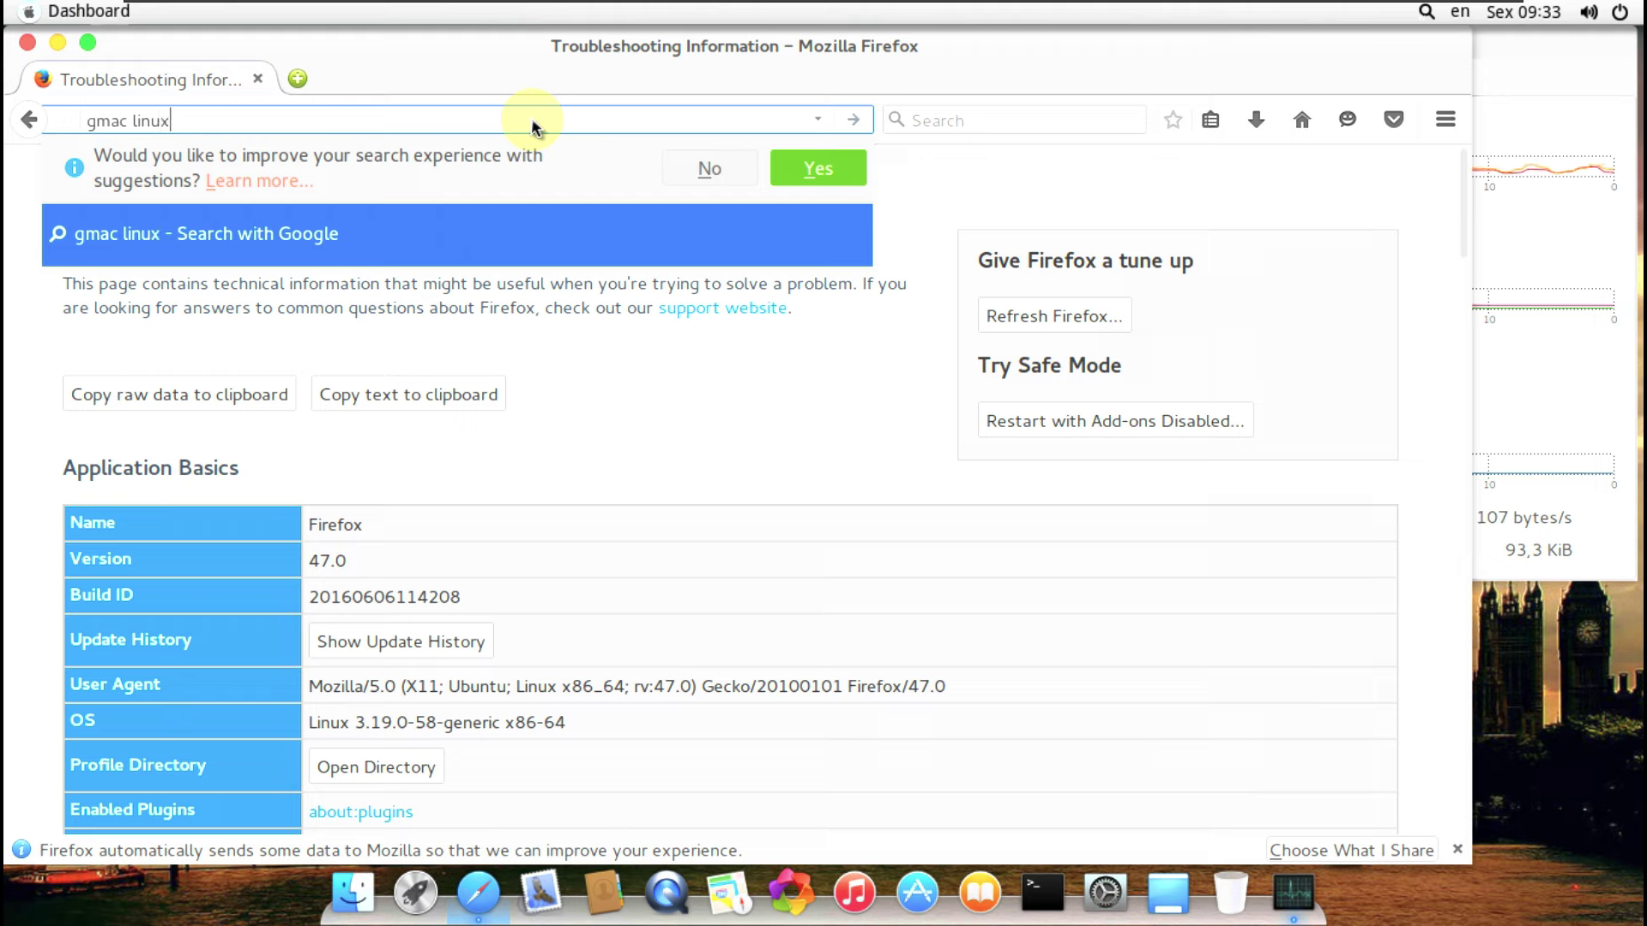
key(Return)
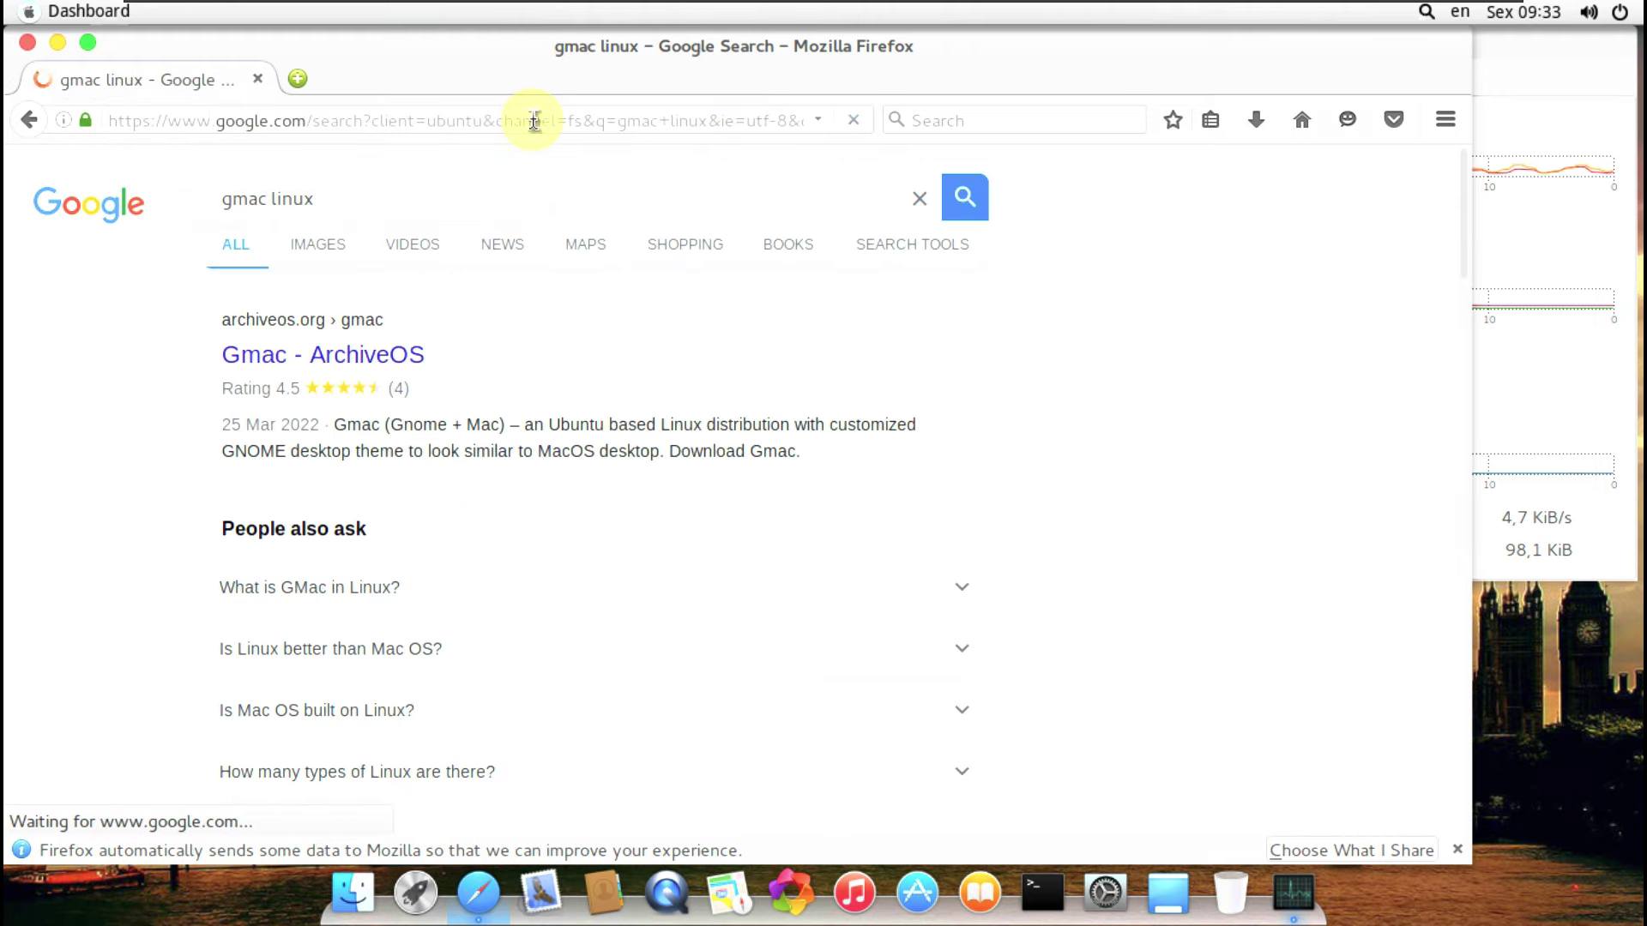
Open the Gmac - ArchiveOS search result and confirm a security exception for archiveos.org to load the page.
click(367, 353)
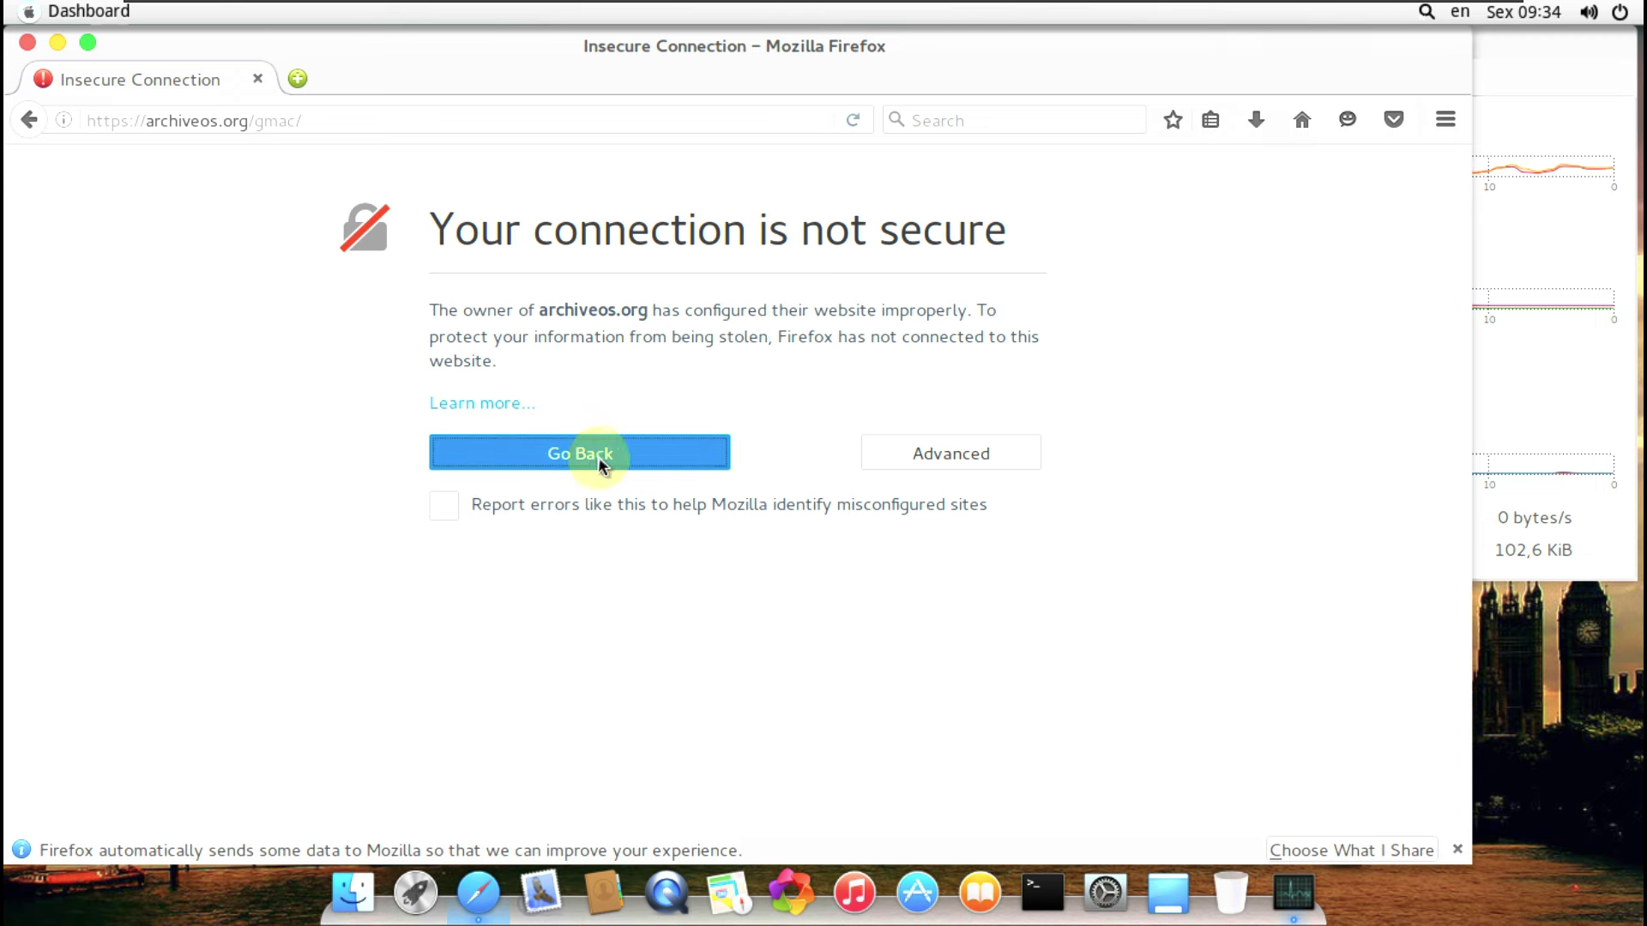
click(919, 455)
click(518, 746)
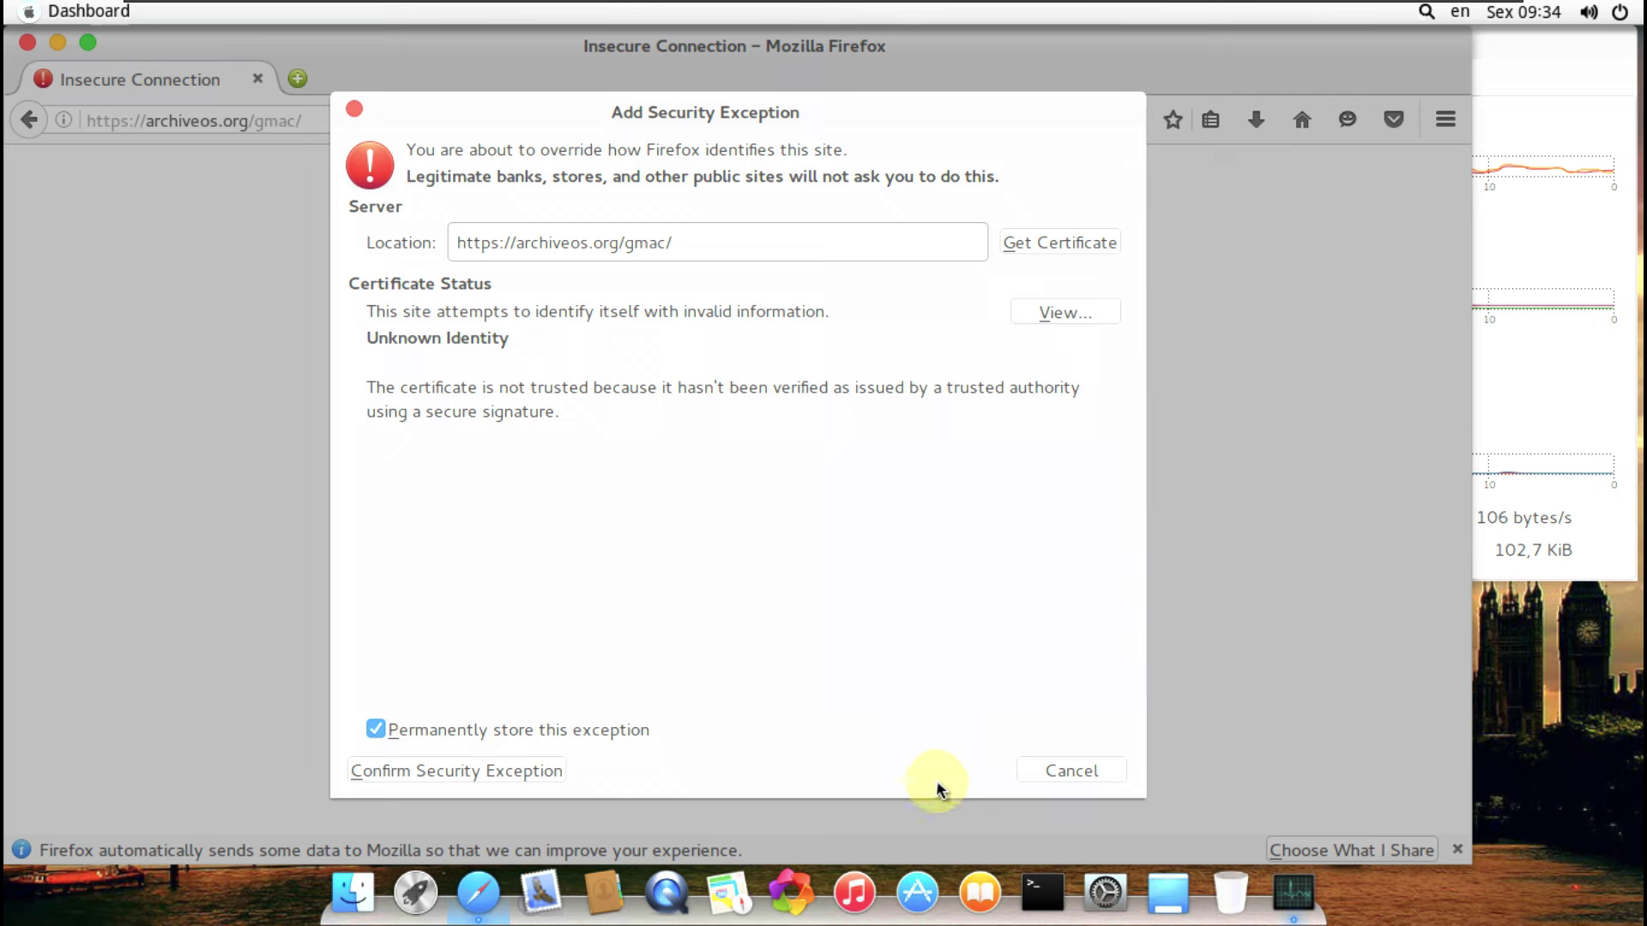
click(1058, 770)
click(533, 748)
click(533, 731)
click(497, 733)
click(498, 769)
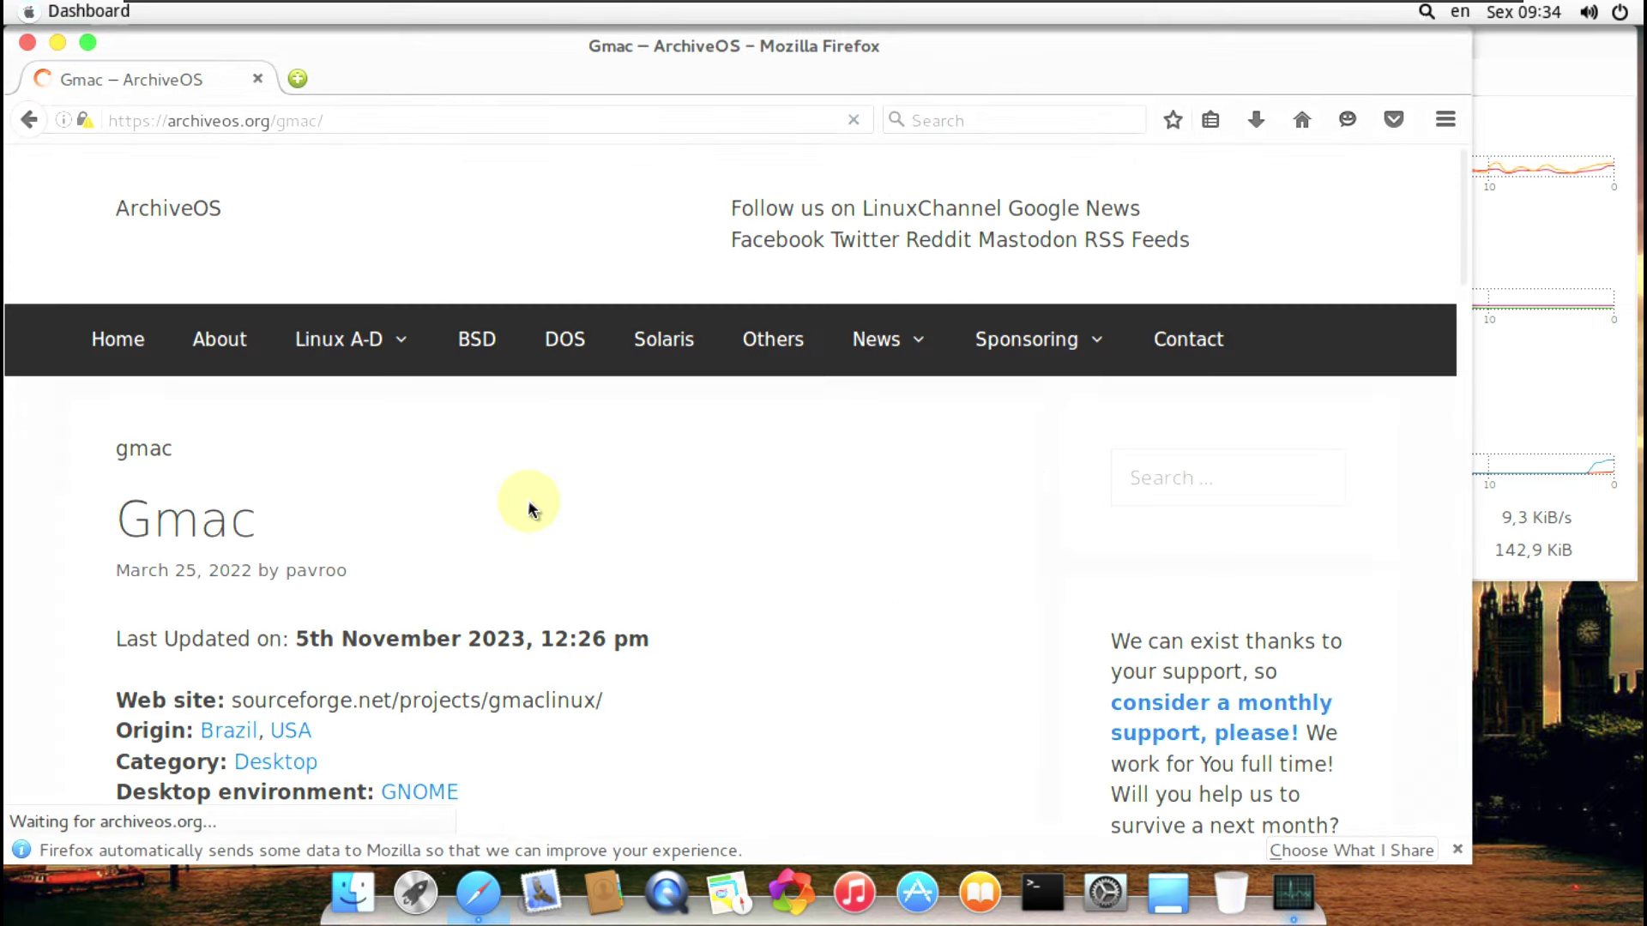
Open the Download Gmac window on ArchiveOS and try to download the Gmac 10 amd64 1.46GB.iso image from SourceForge.
scroll(530, 507, down, 3)
scroll(527, 505, down, 4)
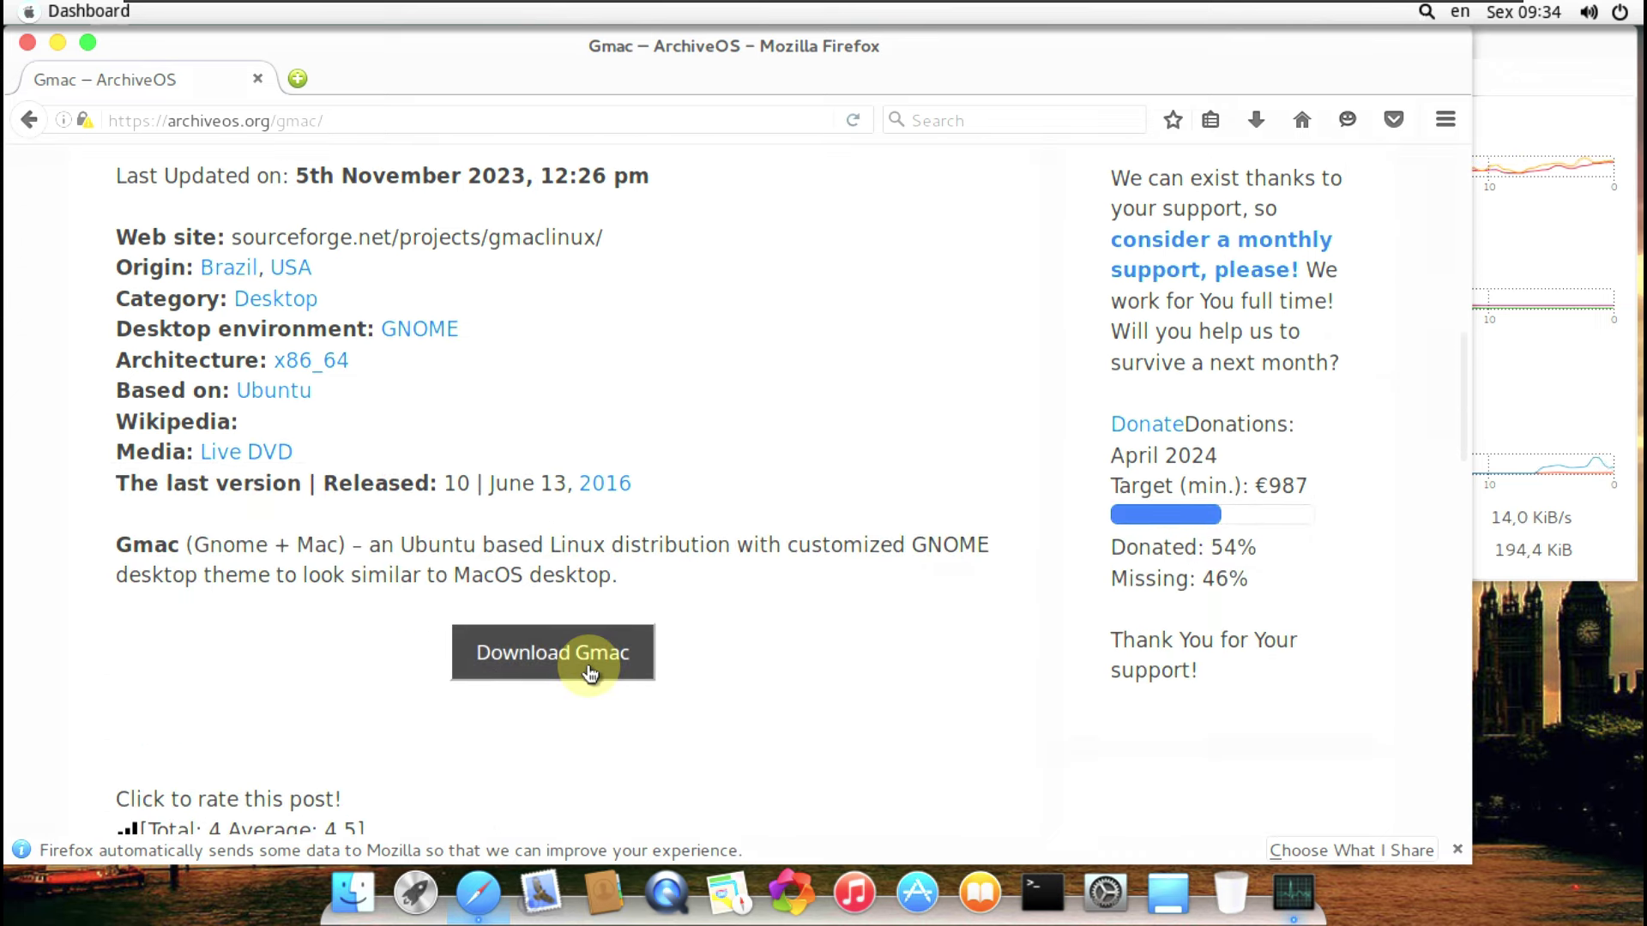
click(590, 674)
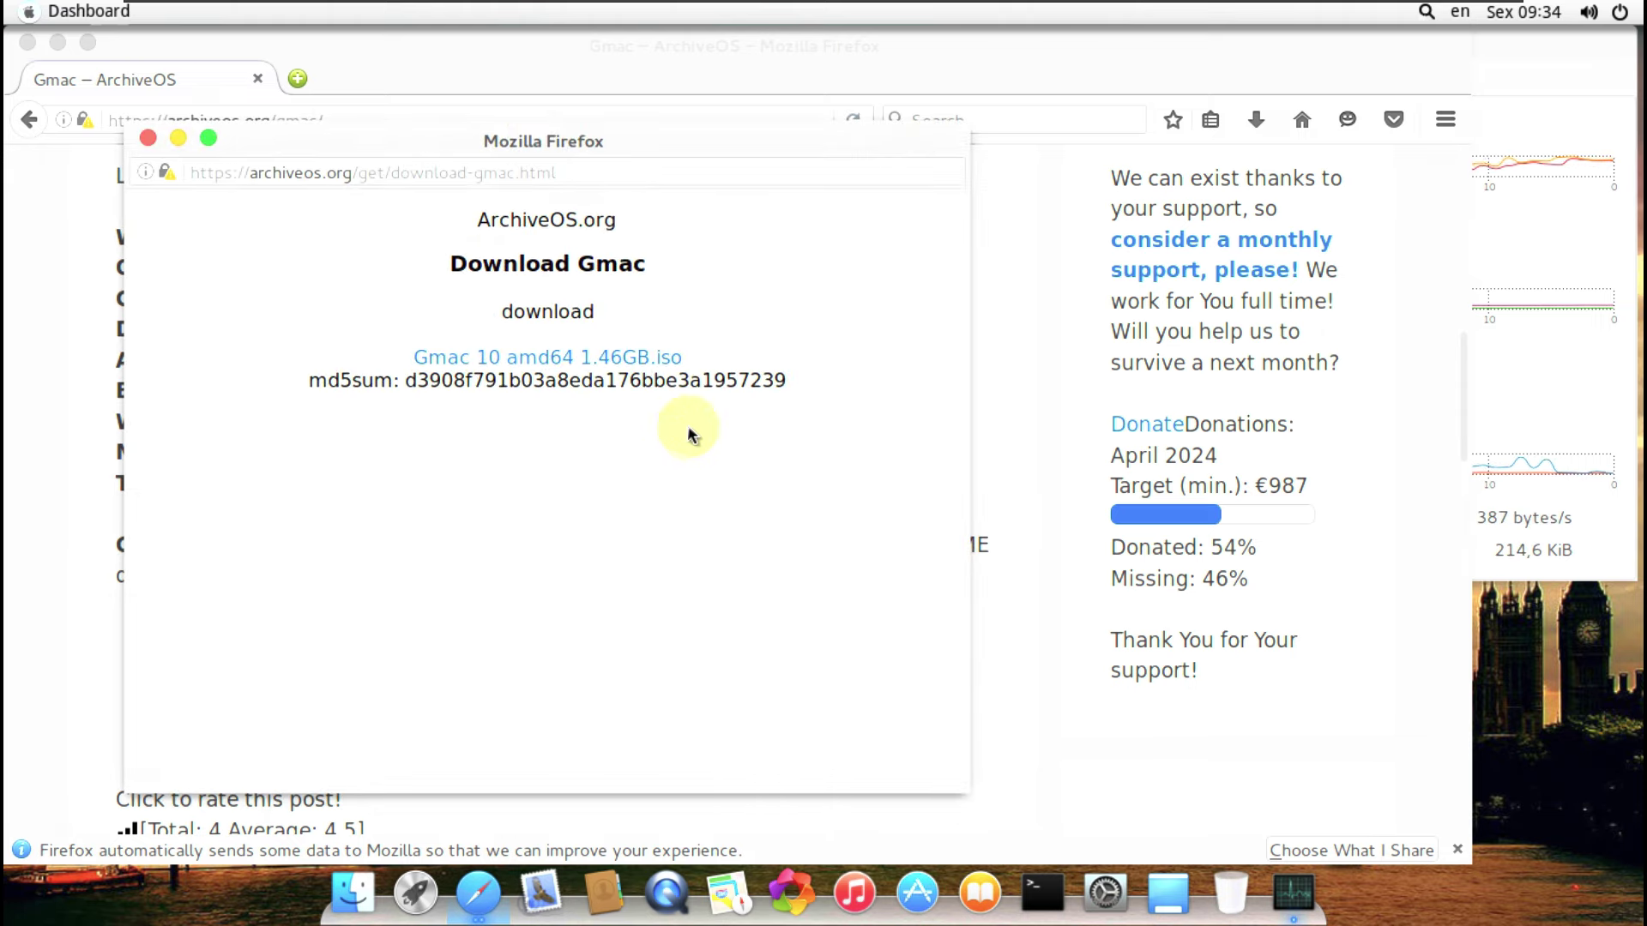
click(555, 369)
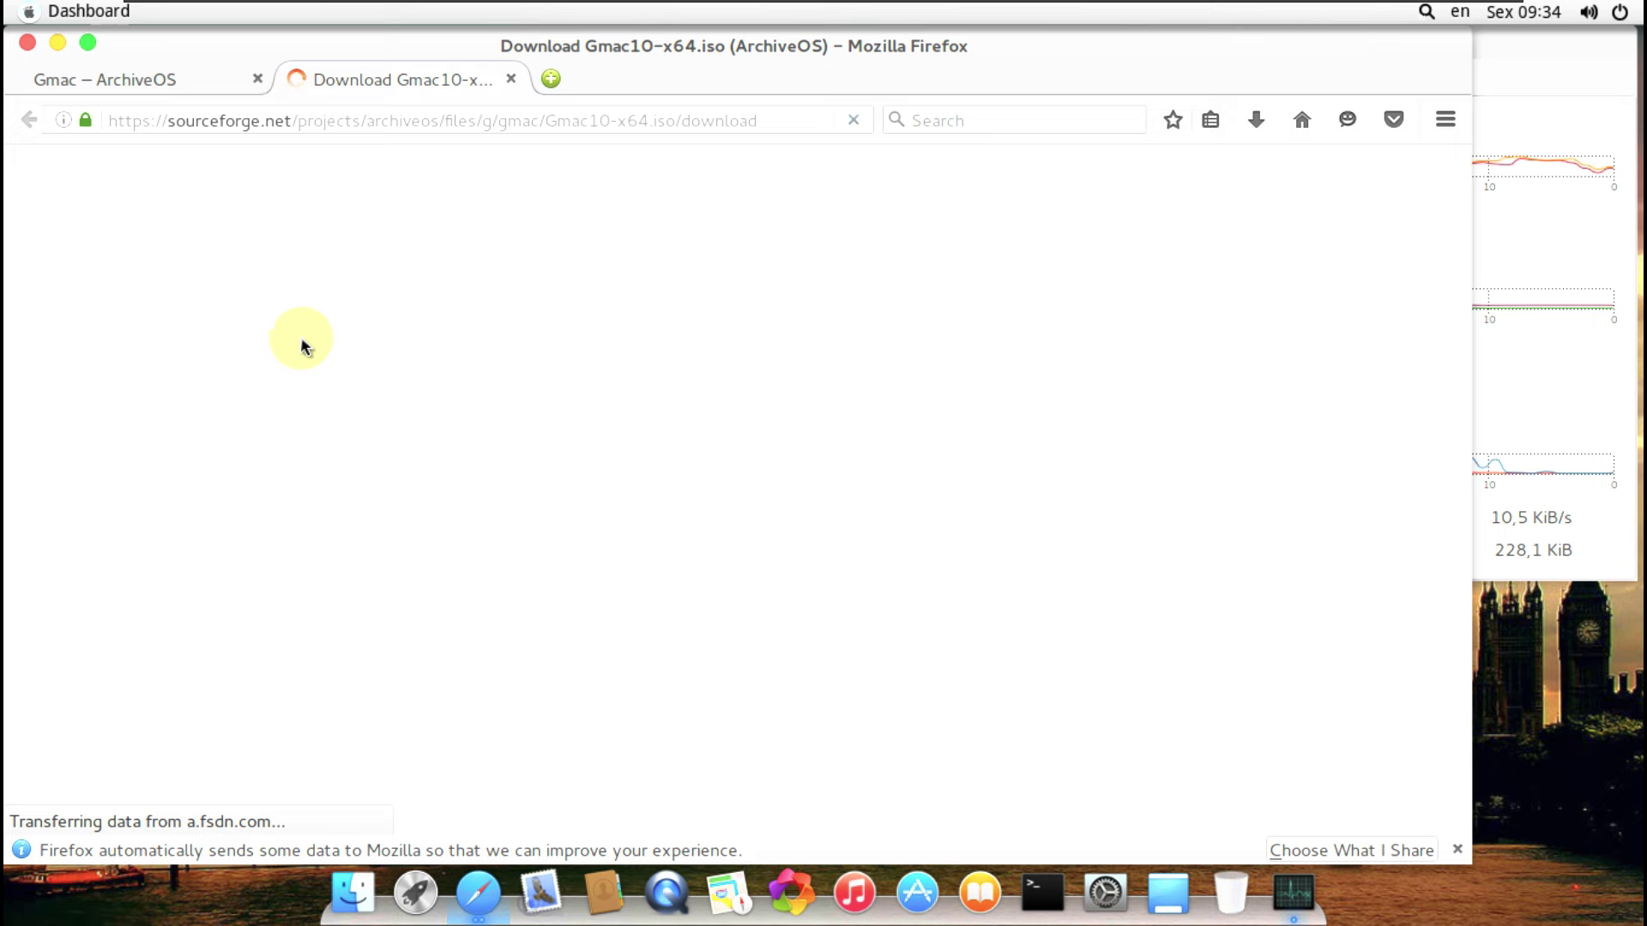
scroll(559, 395, down, 1)
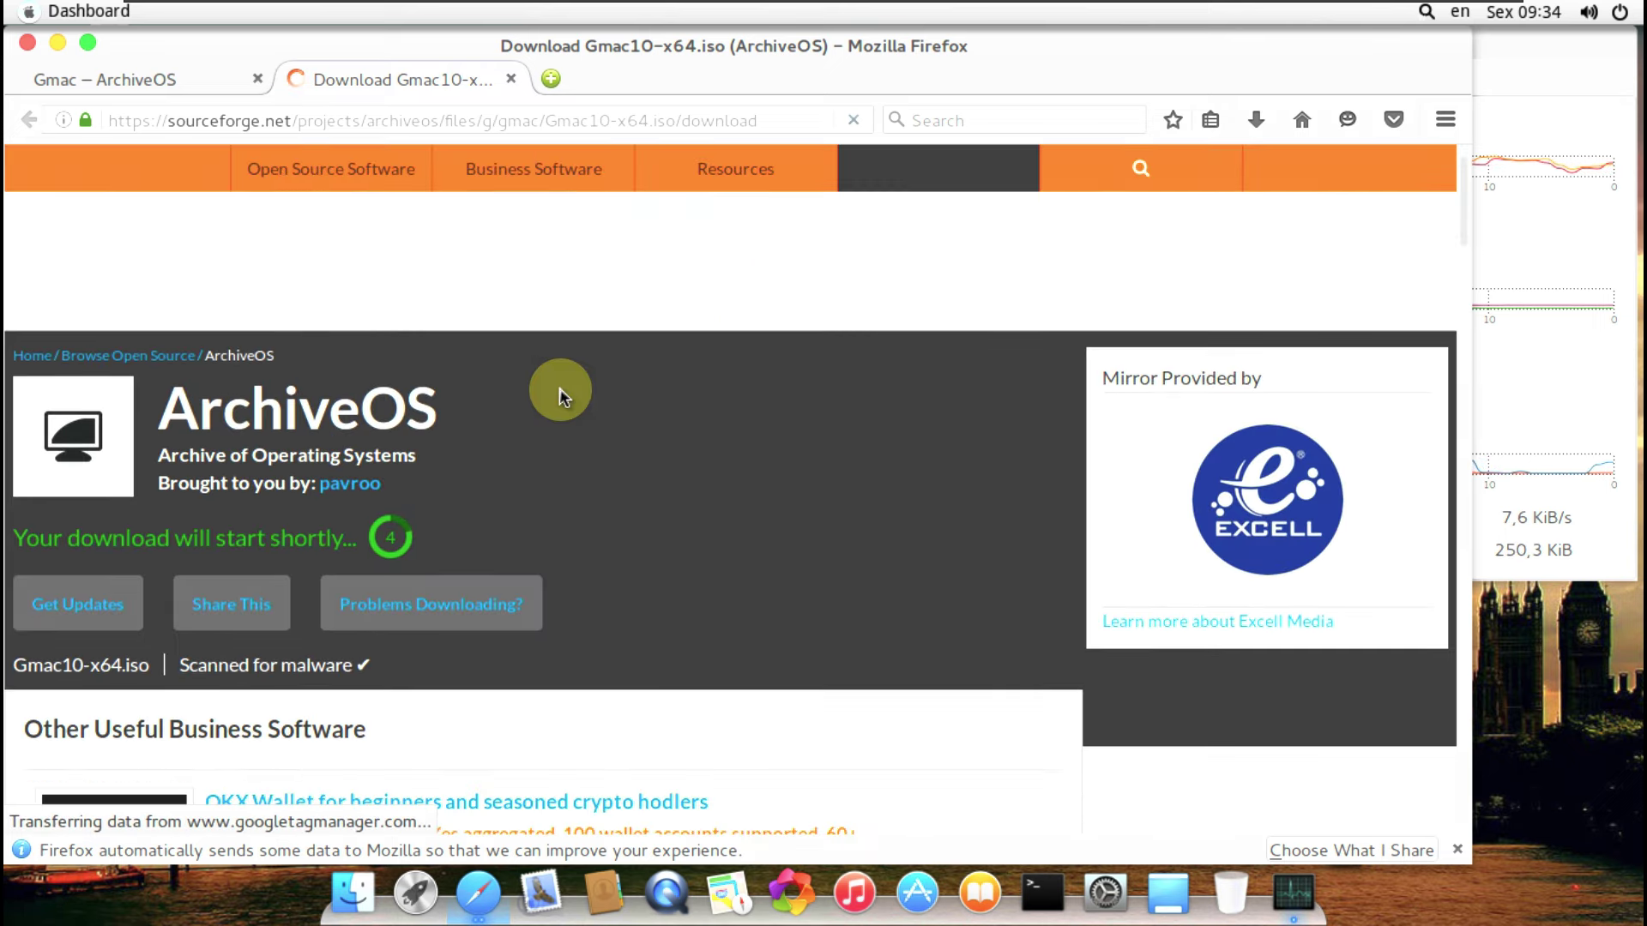
scroll(559, 388, down, 3)
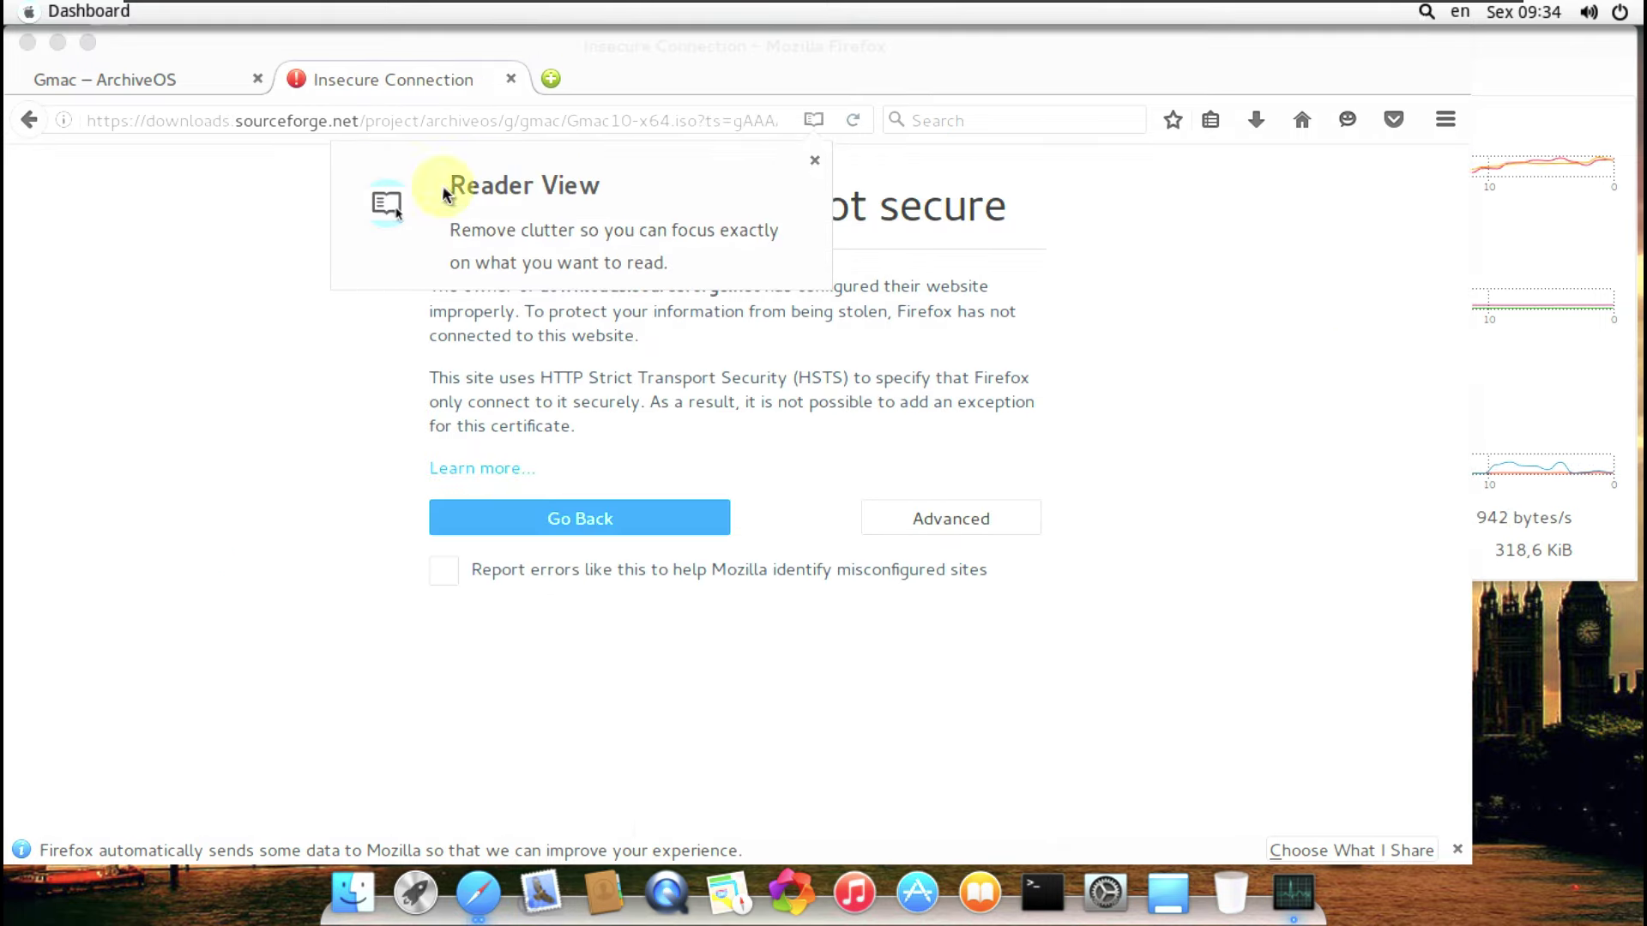
Inspect the advanced certificate error details of the blocked SourceForge page, reloading it once, and close its tab.
click(812, 163)
click(919, 518)
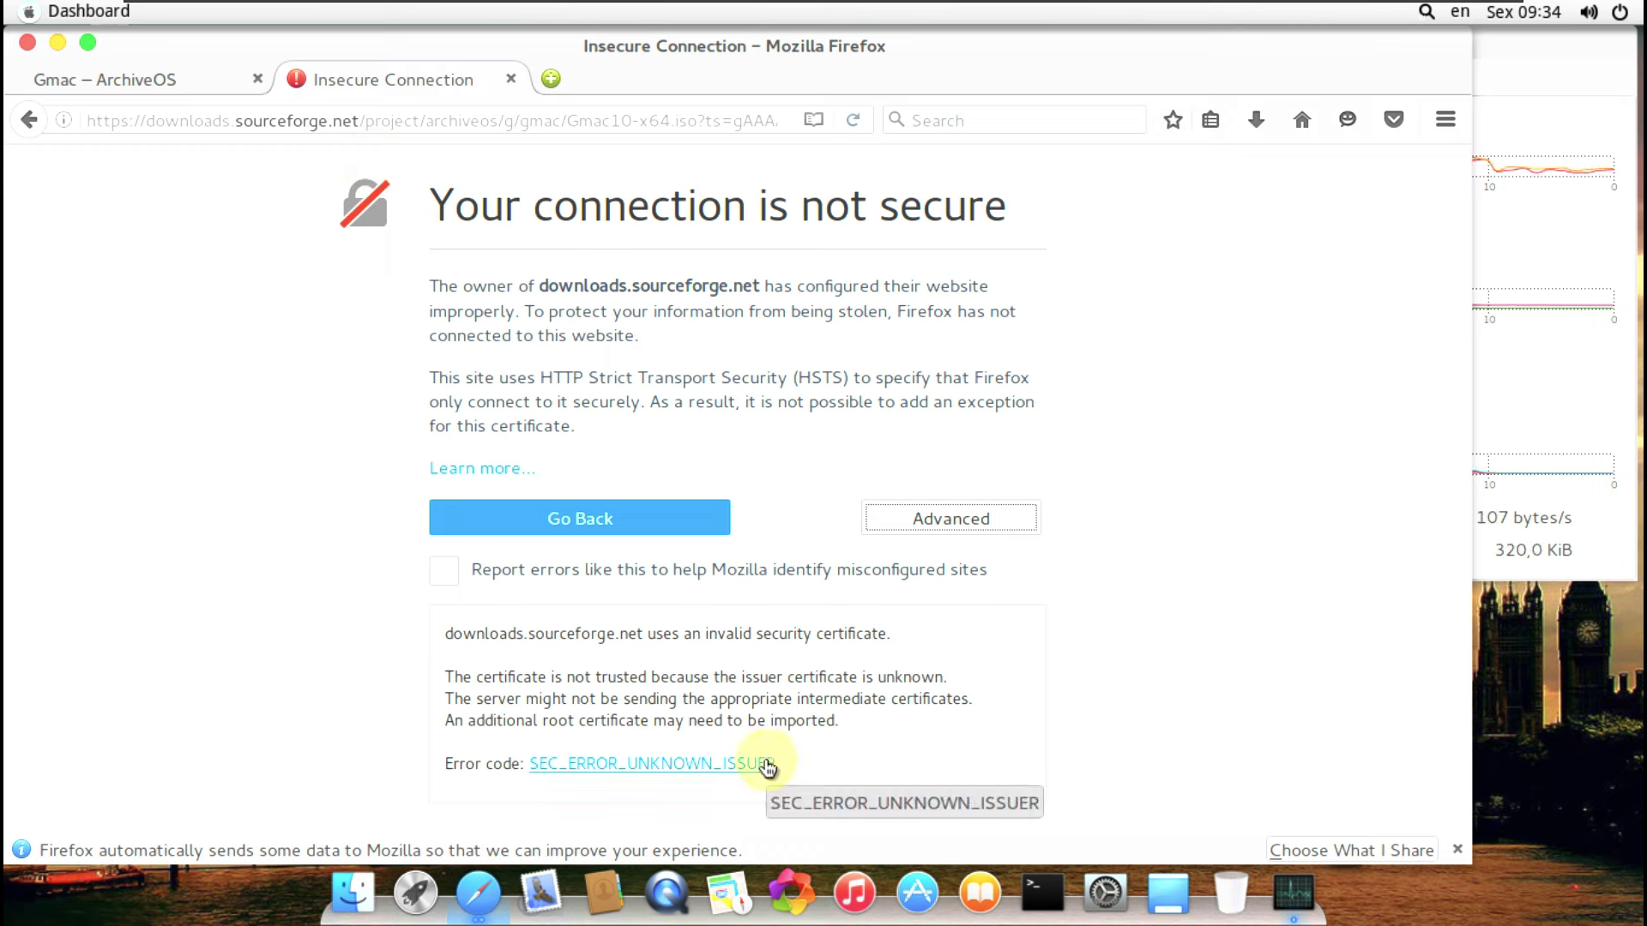
click(958, 523)
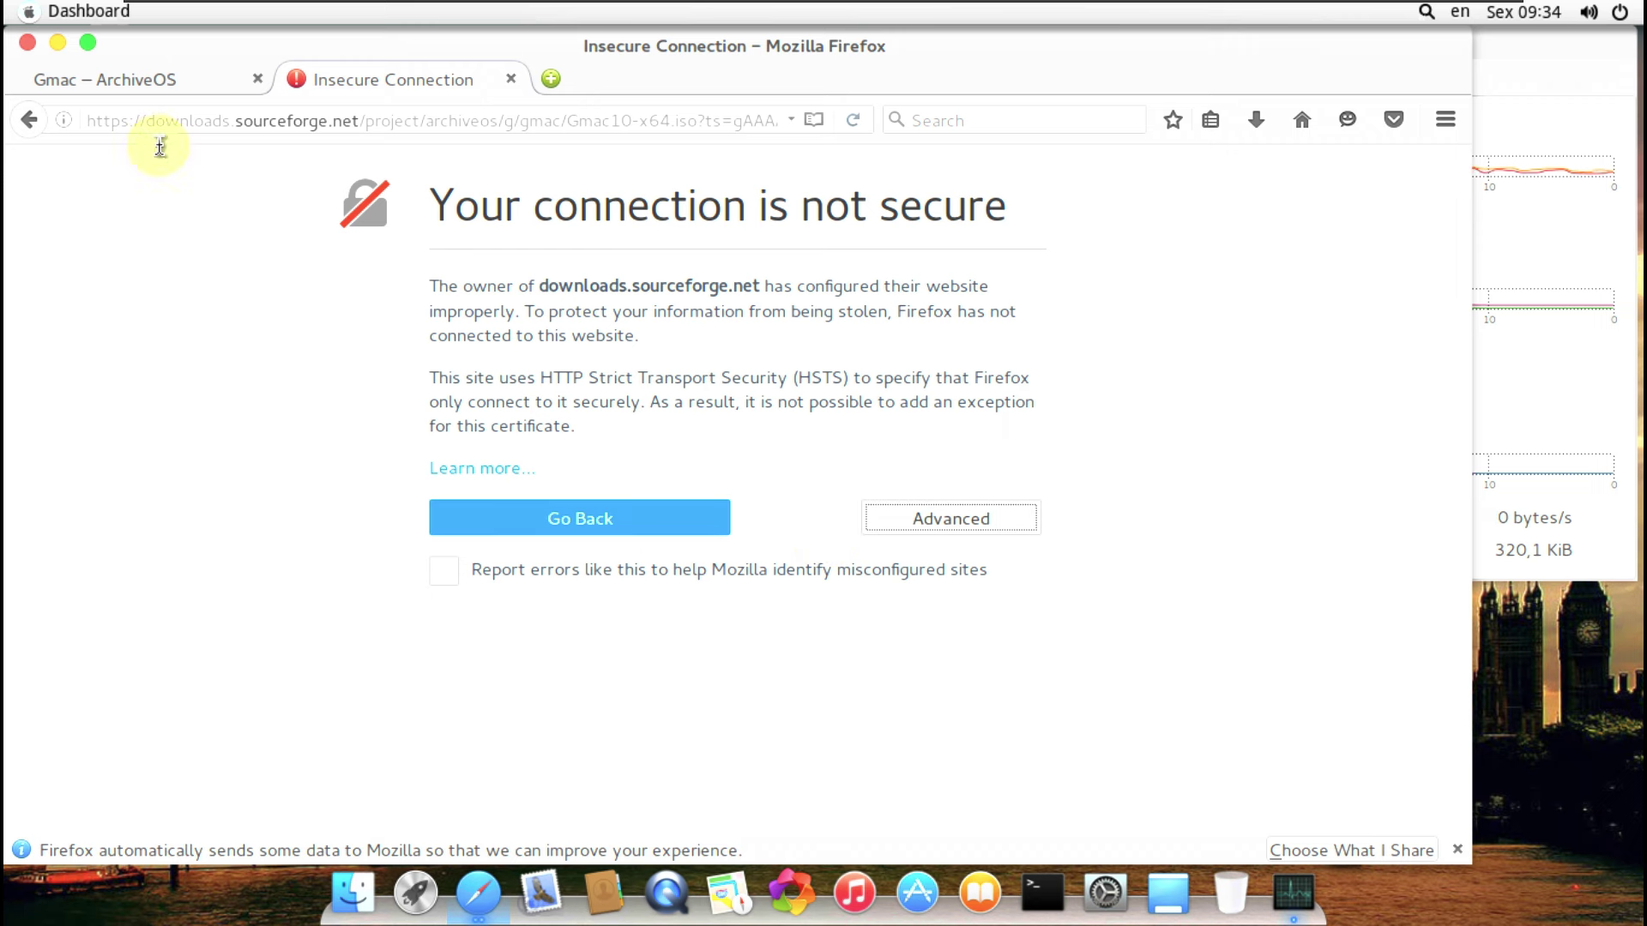
click(852, 125)
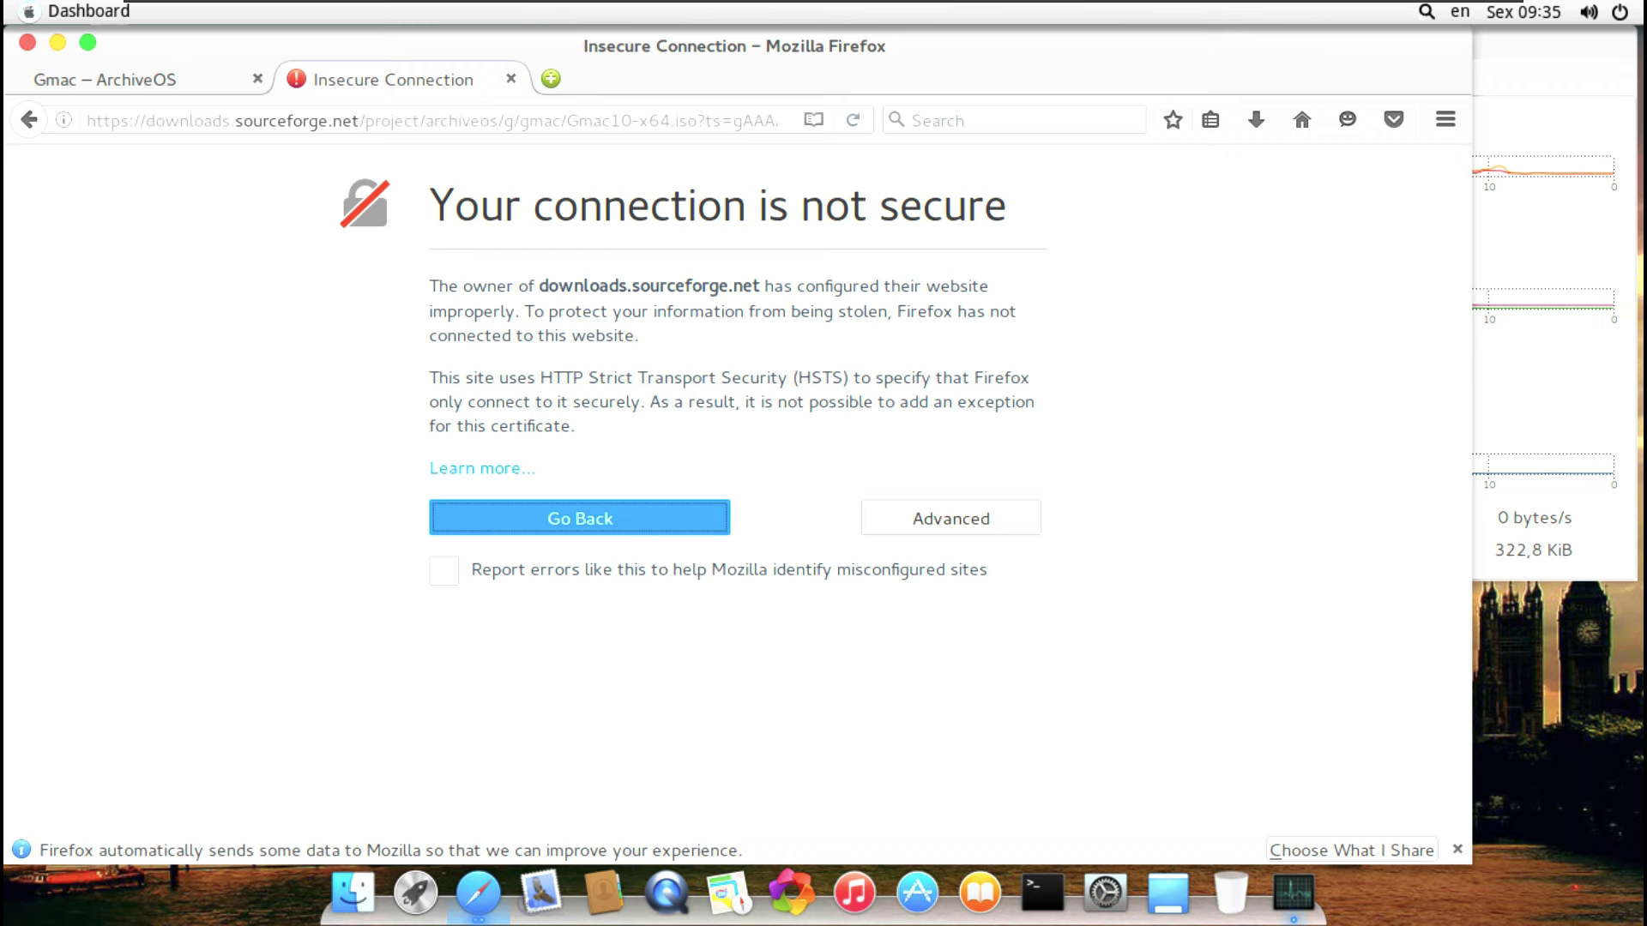
click(946, 520)
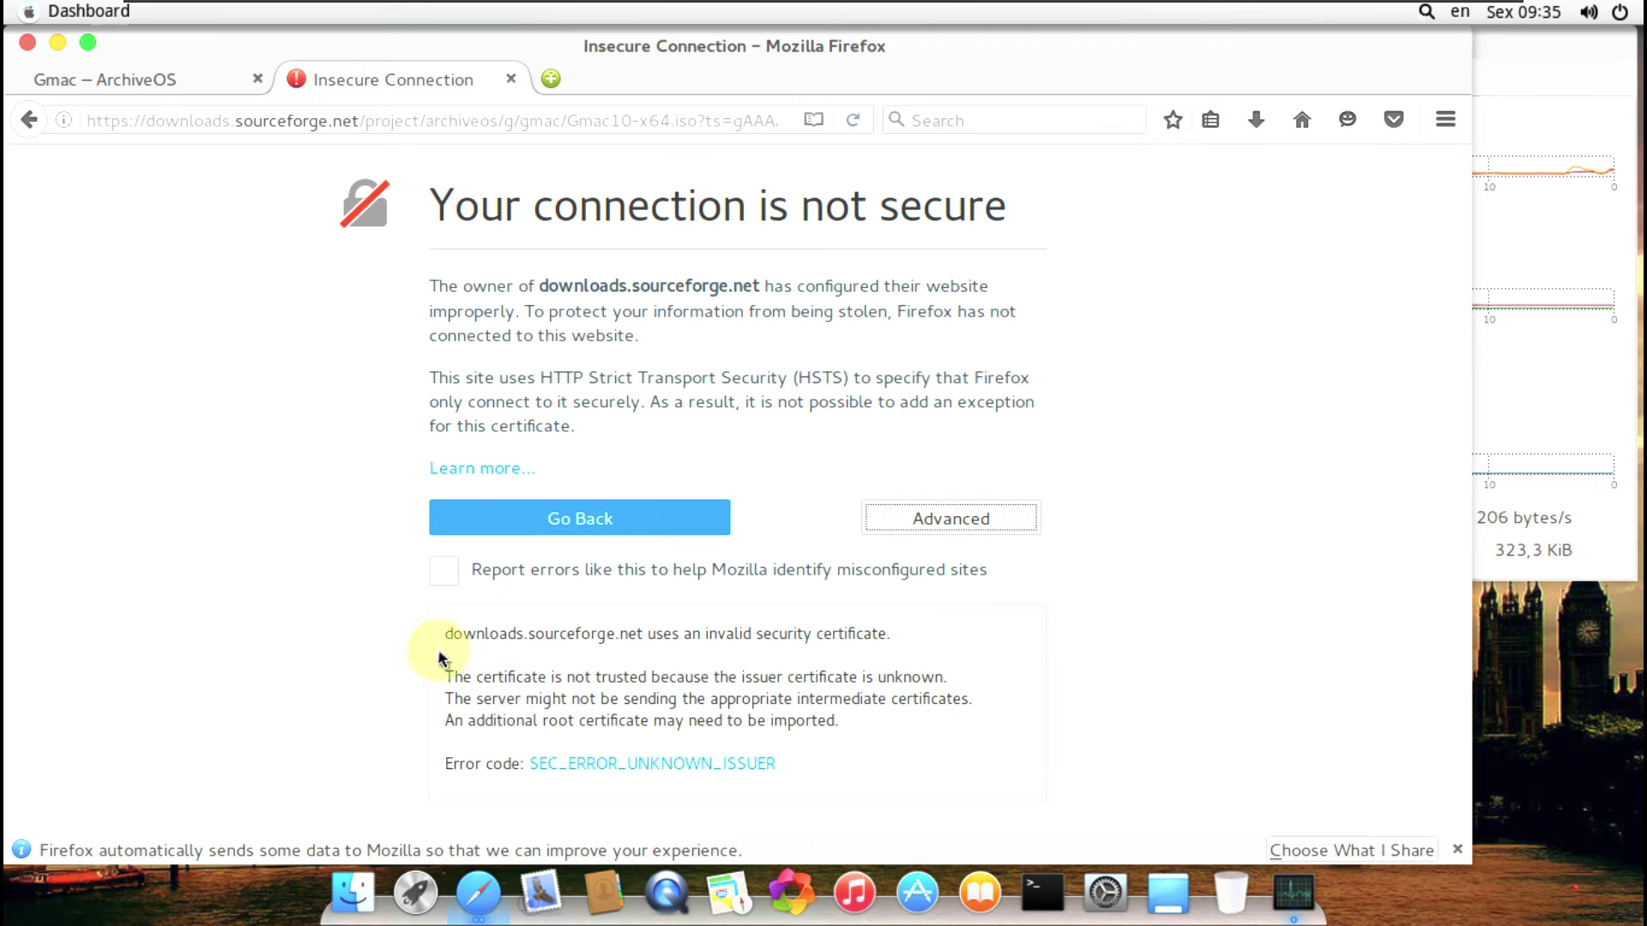
drag(440, 637, 891, 634)
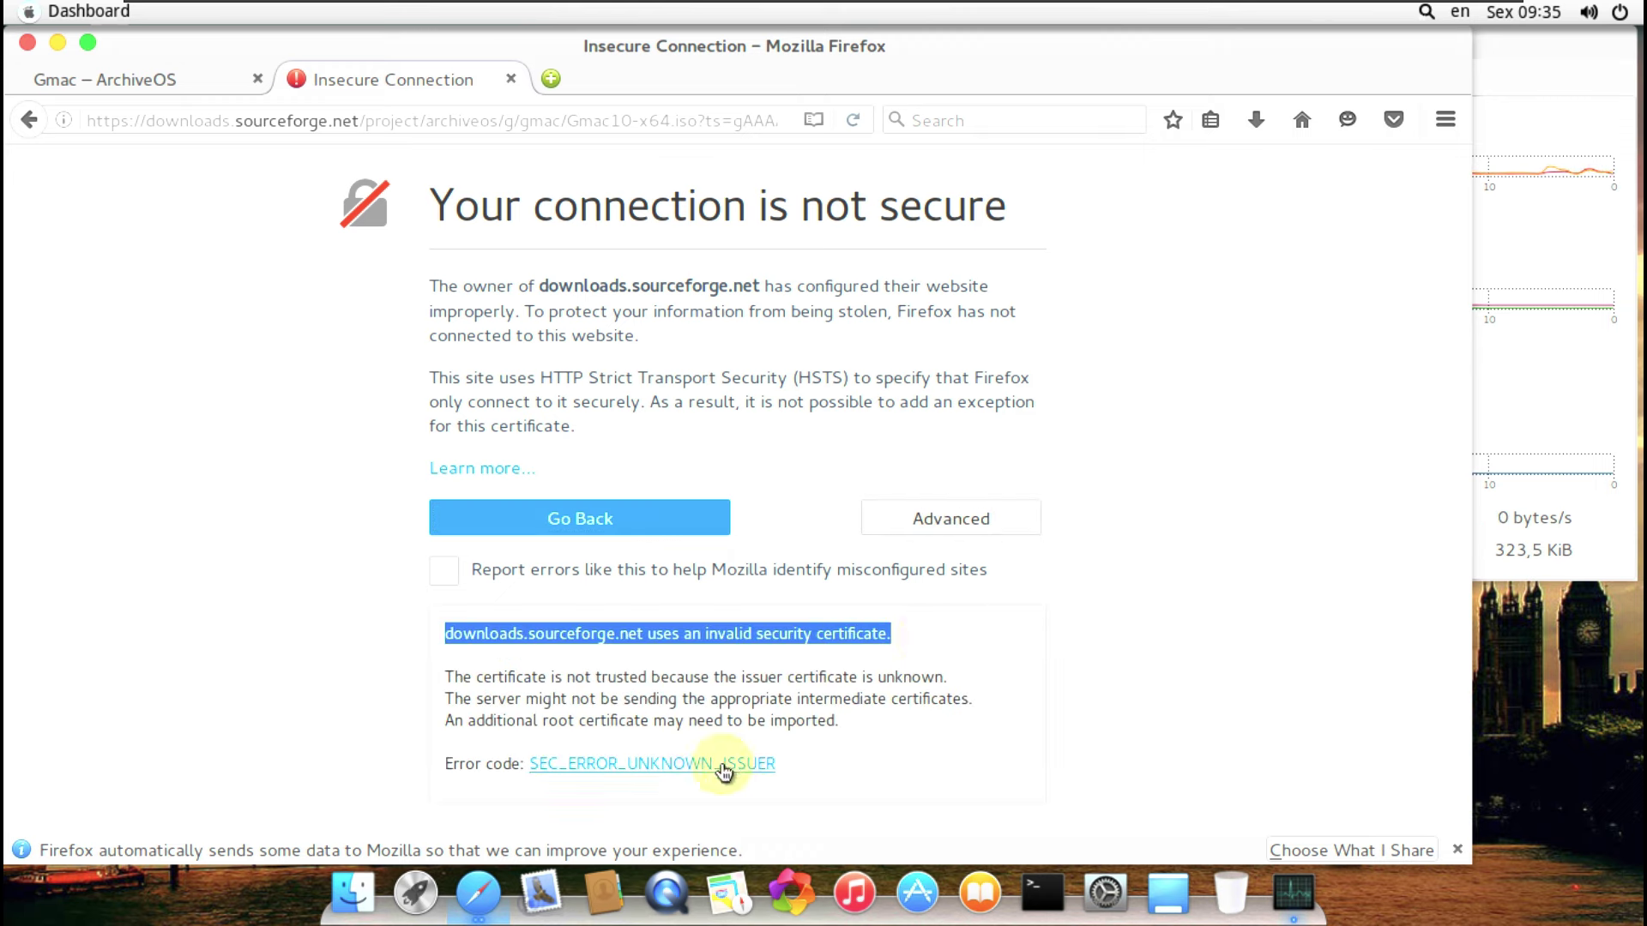
click(507, 80)
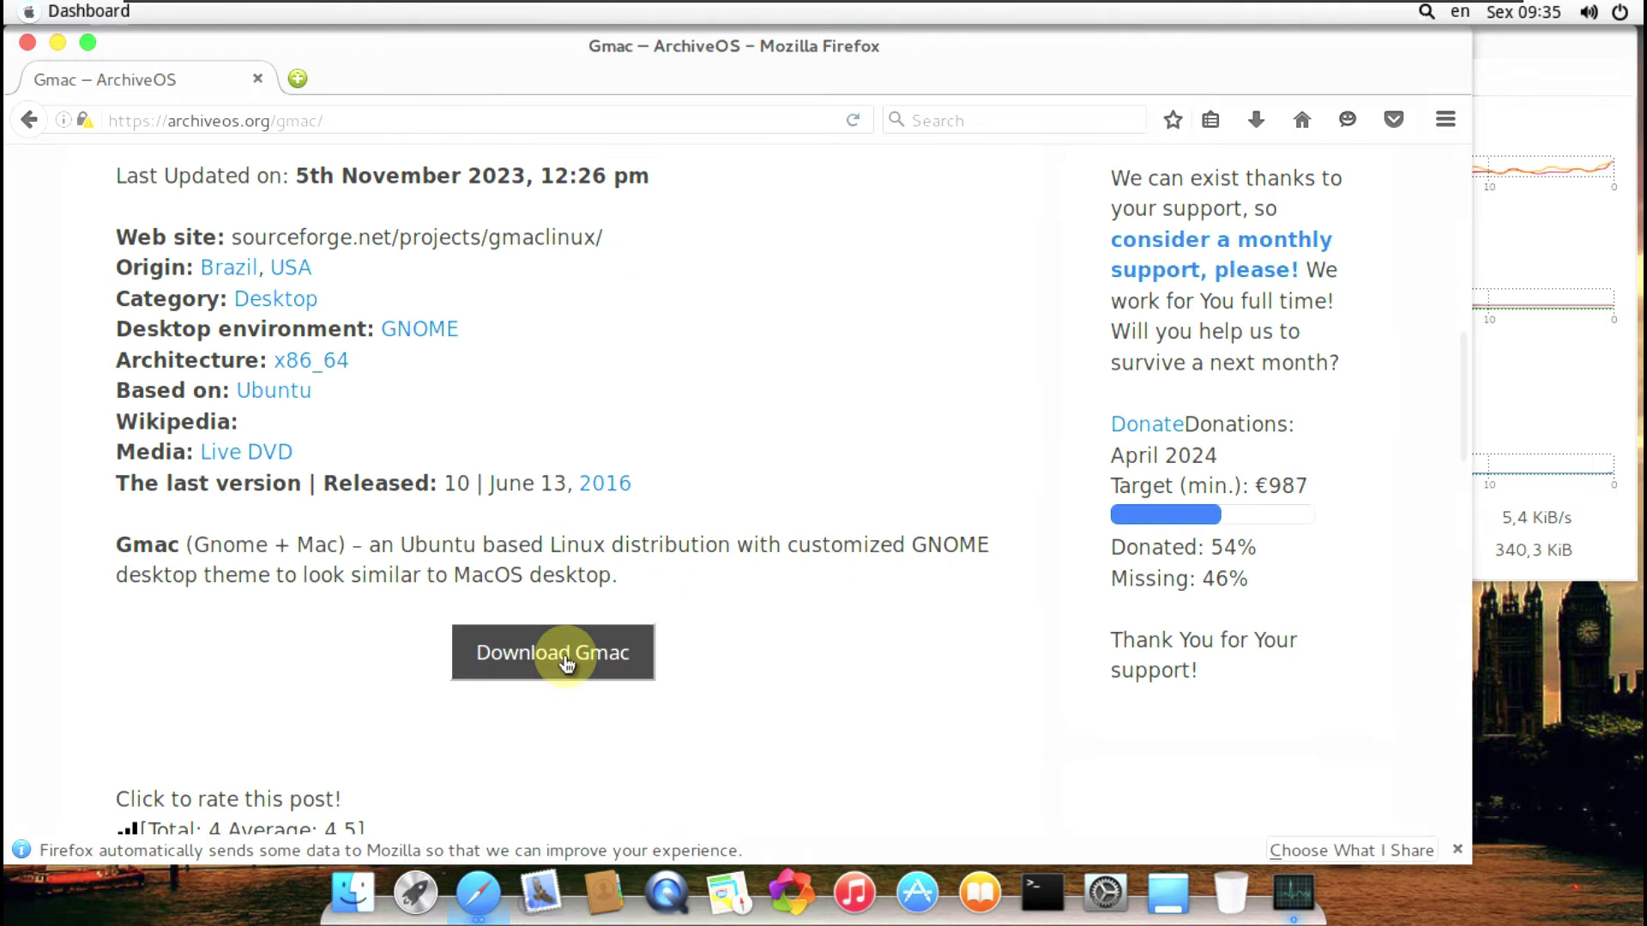
View the connection security details of archiveos.org, including the exception added for the site.
scroll(564, 660, up, 5)
scroll(564, 656, up, 3)
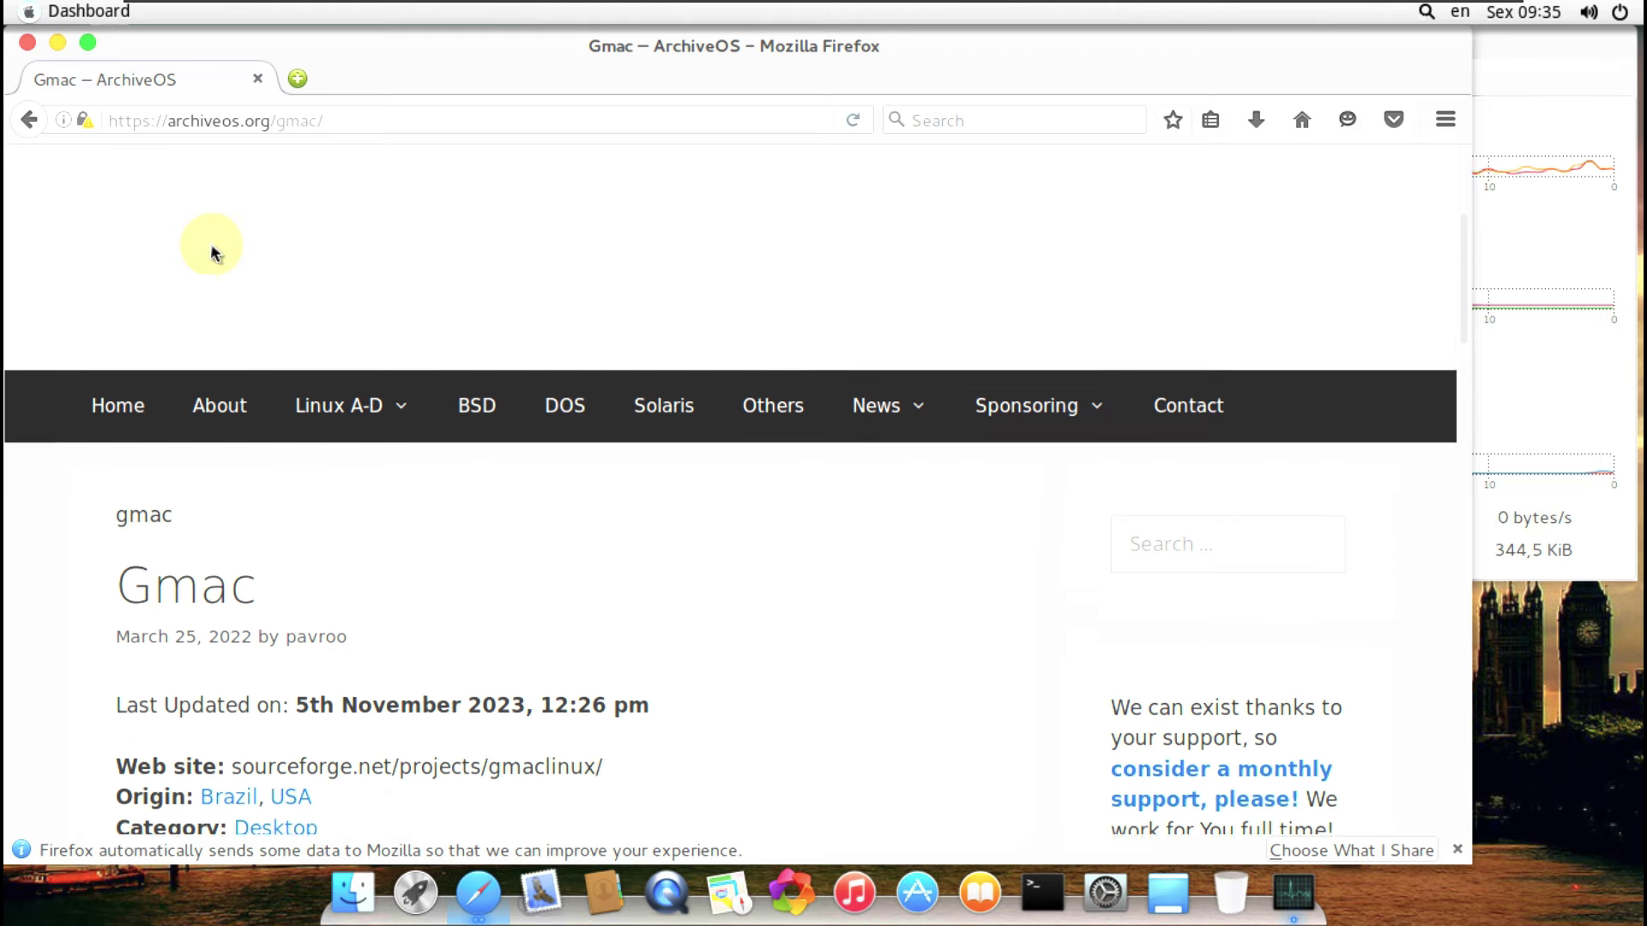
click(84, 120)
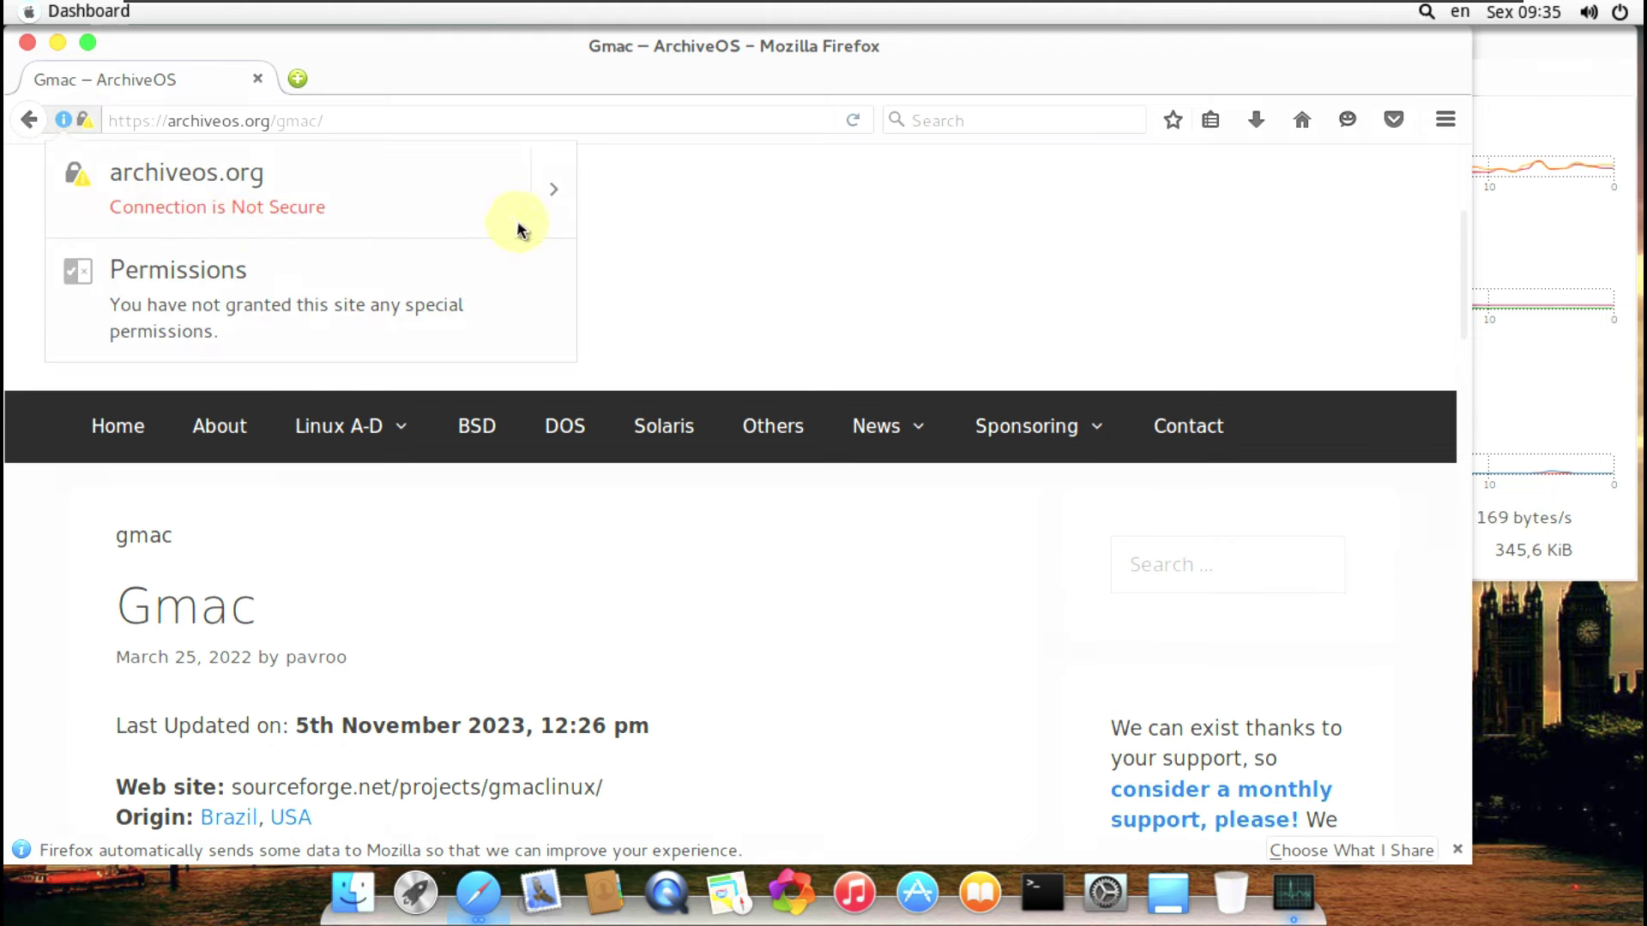
click(572, 189)
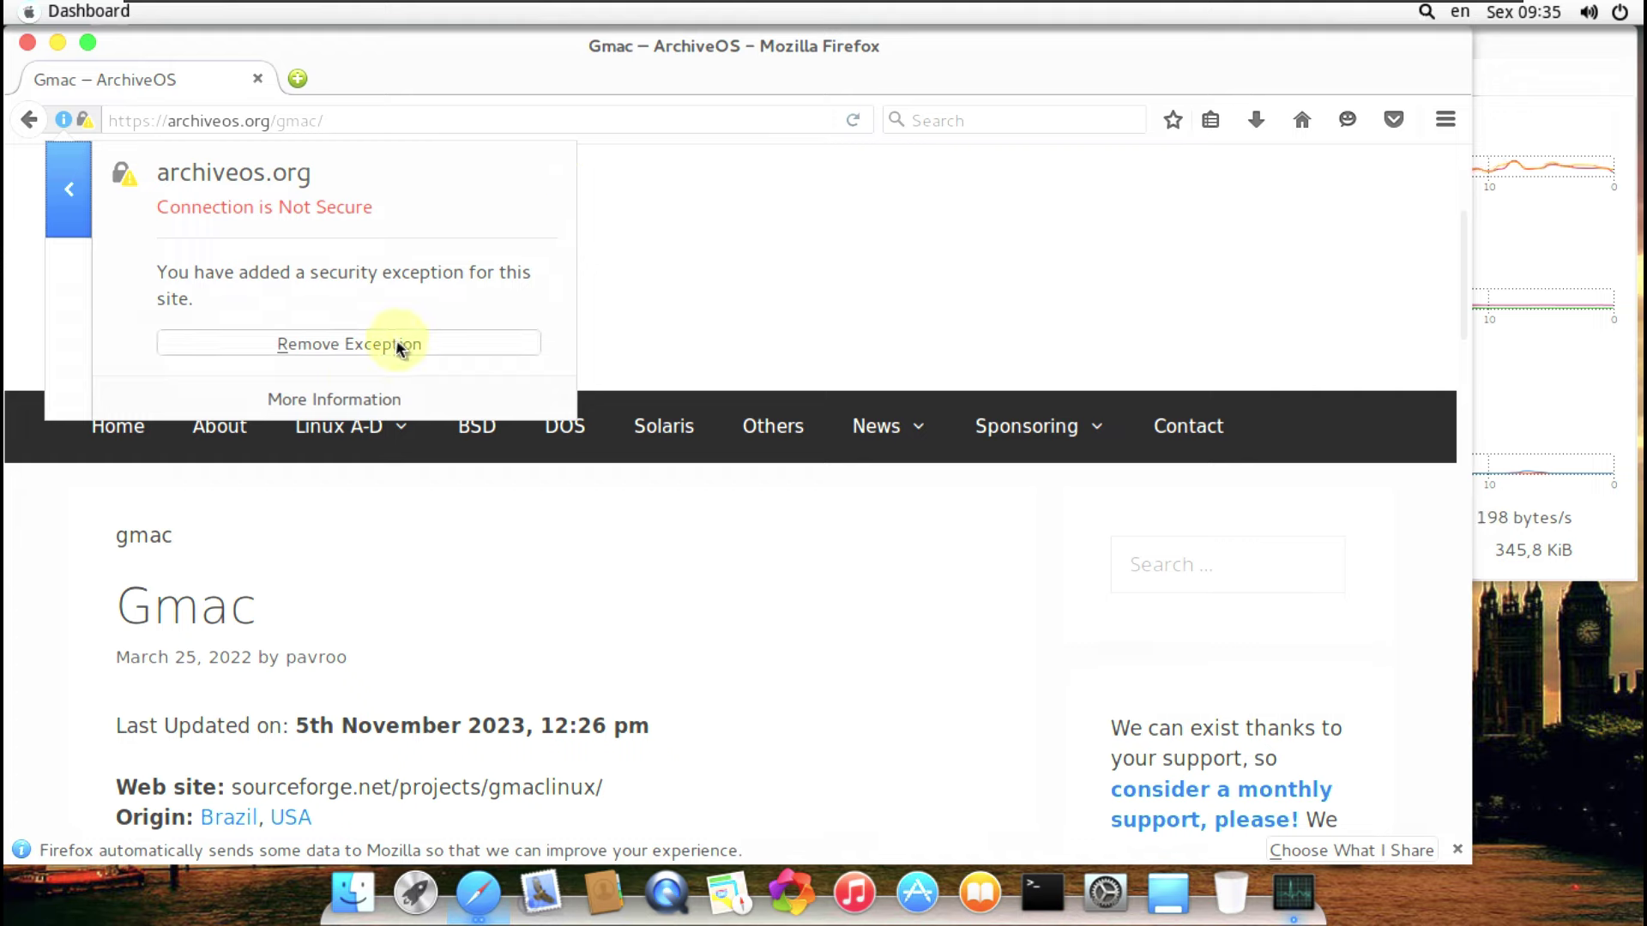
click(758, 247)
scroll(737, 348, down, 3)
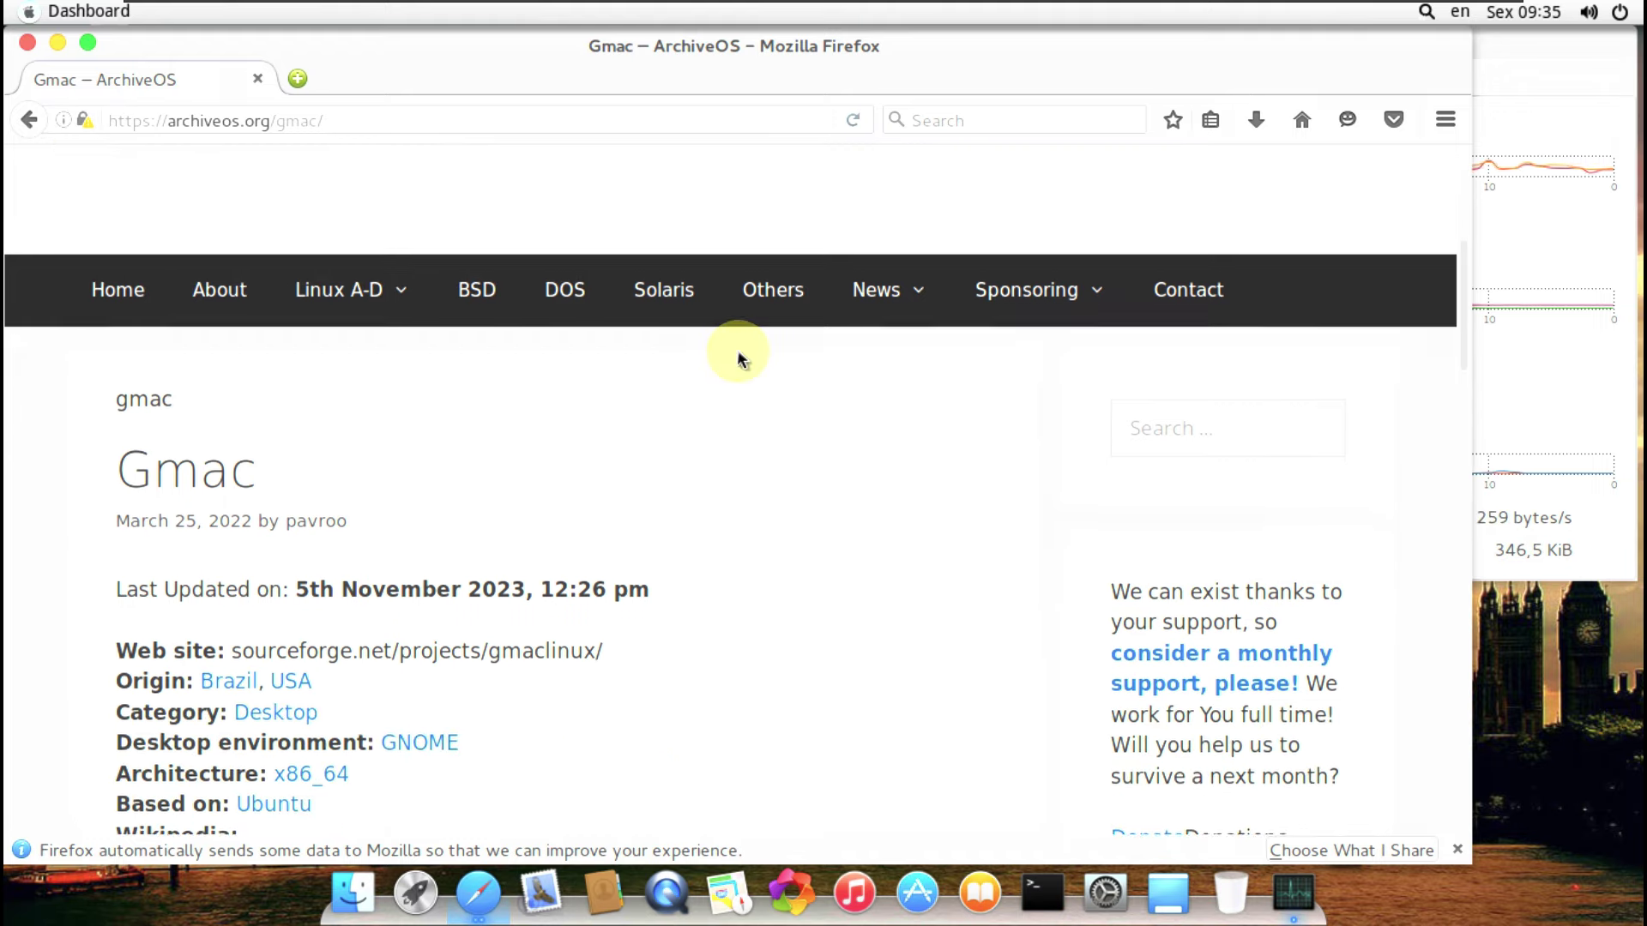
scroll(598, 540, down, 5)
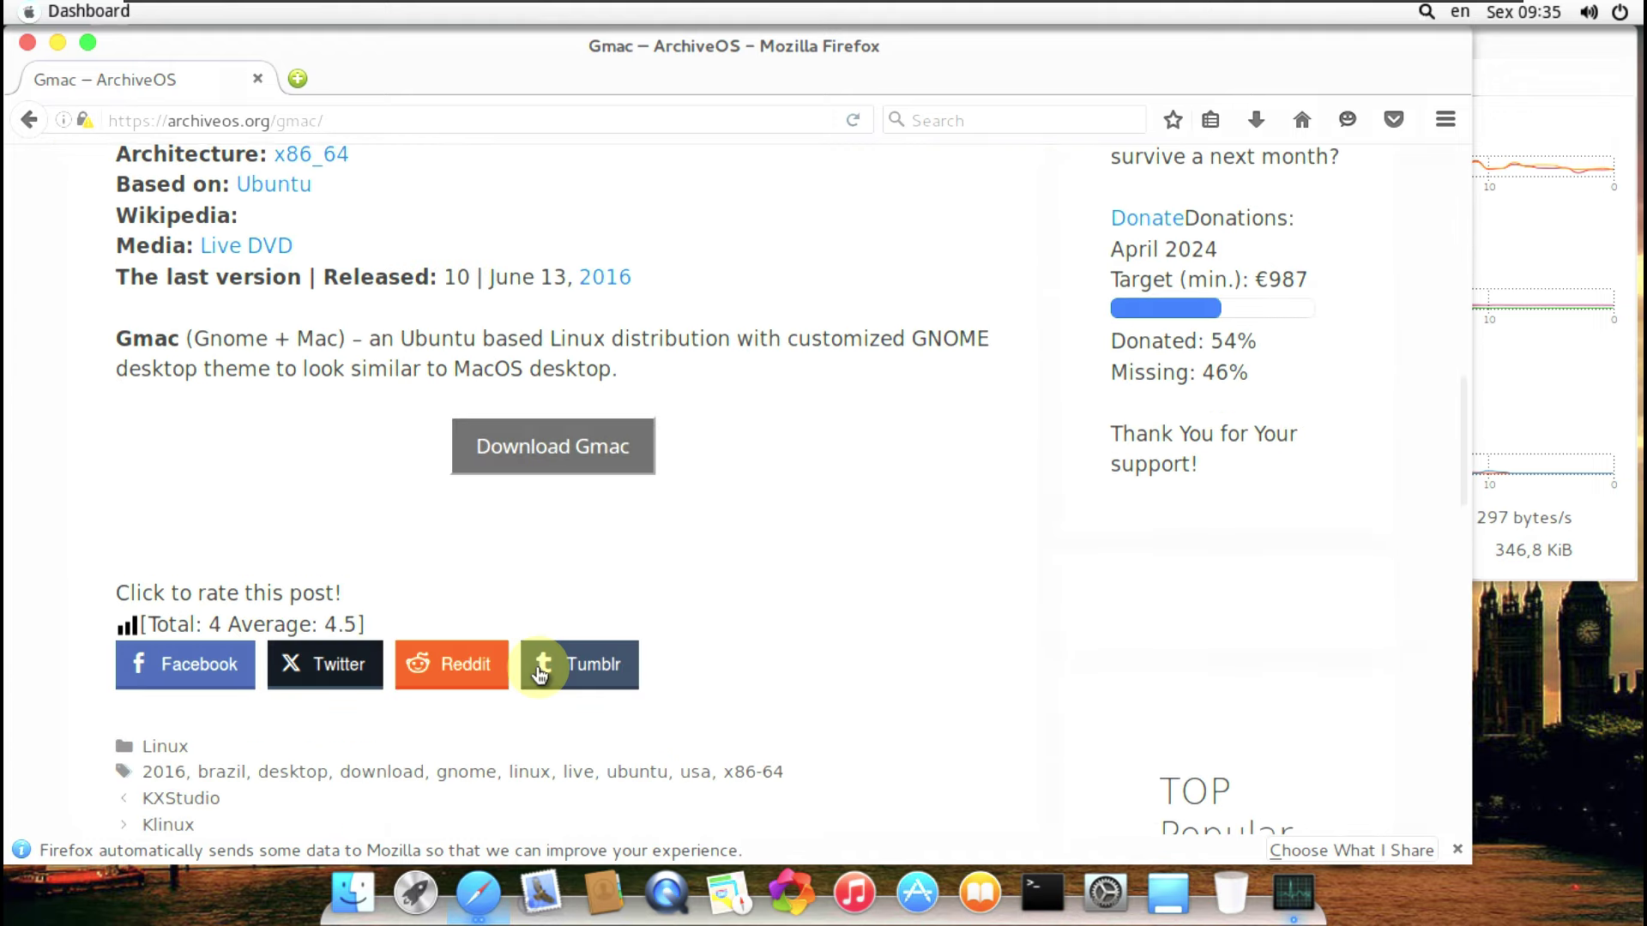
right_click(559, 454)
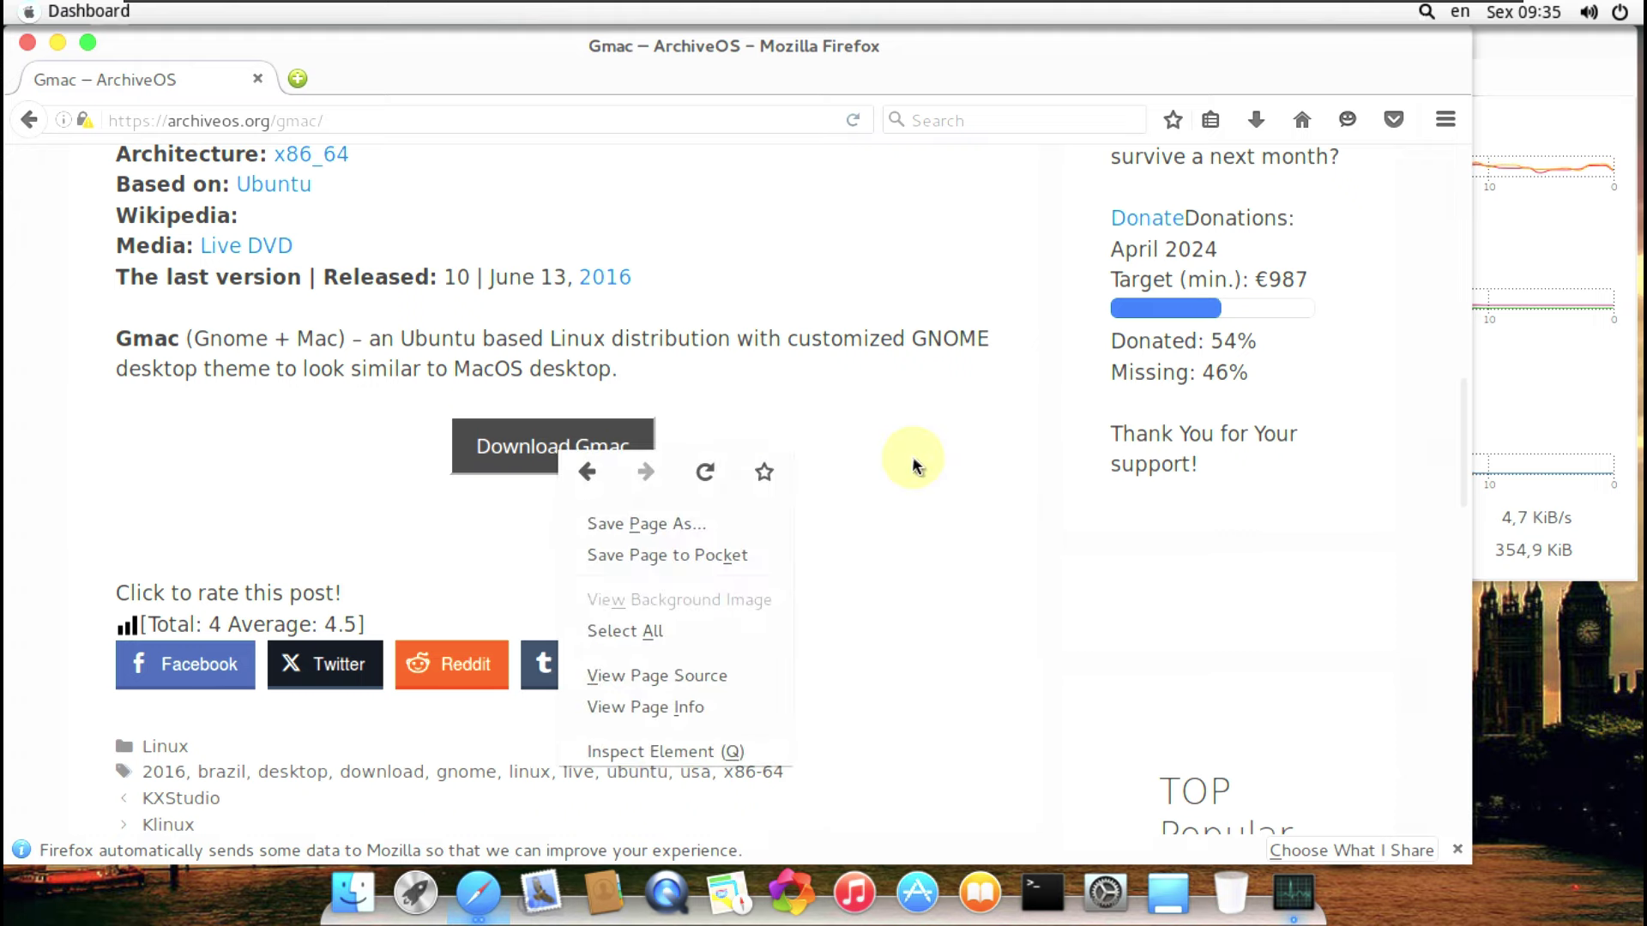
click(940, 403)
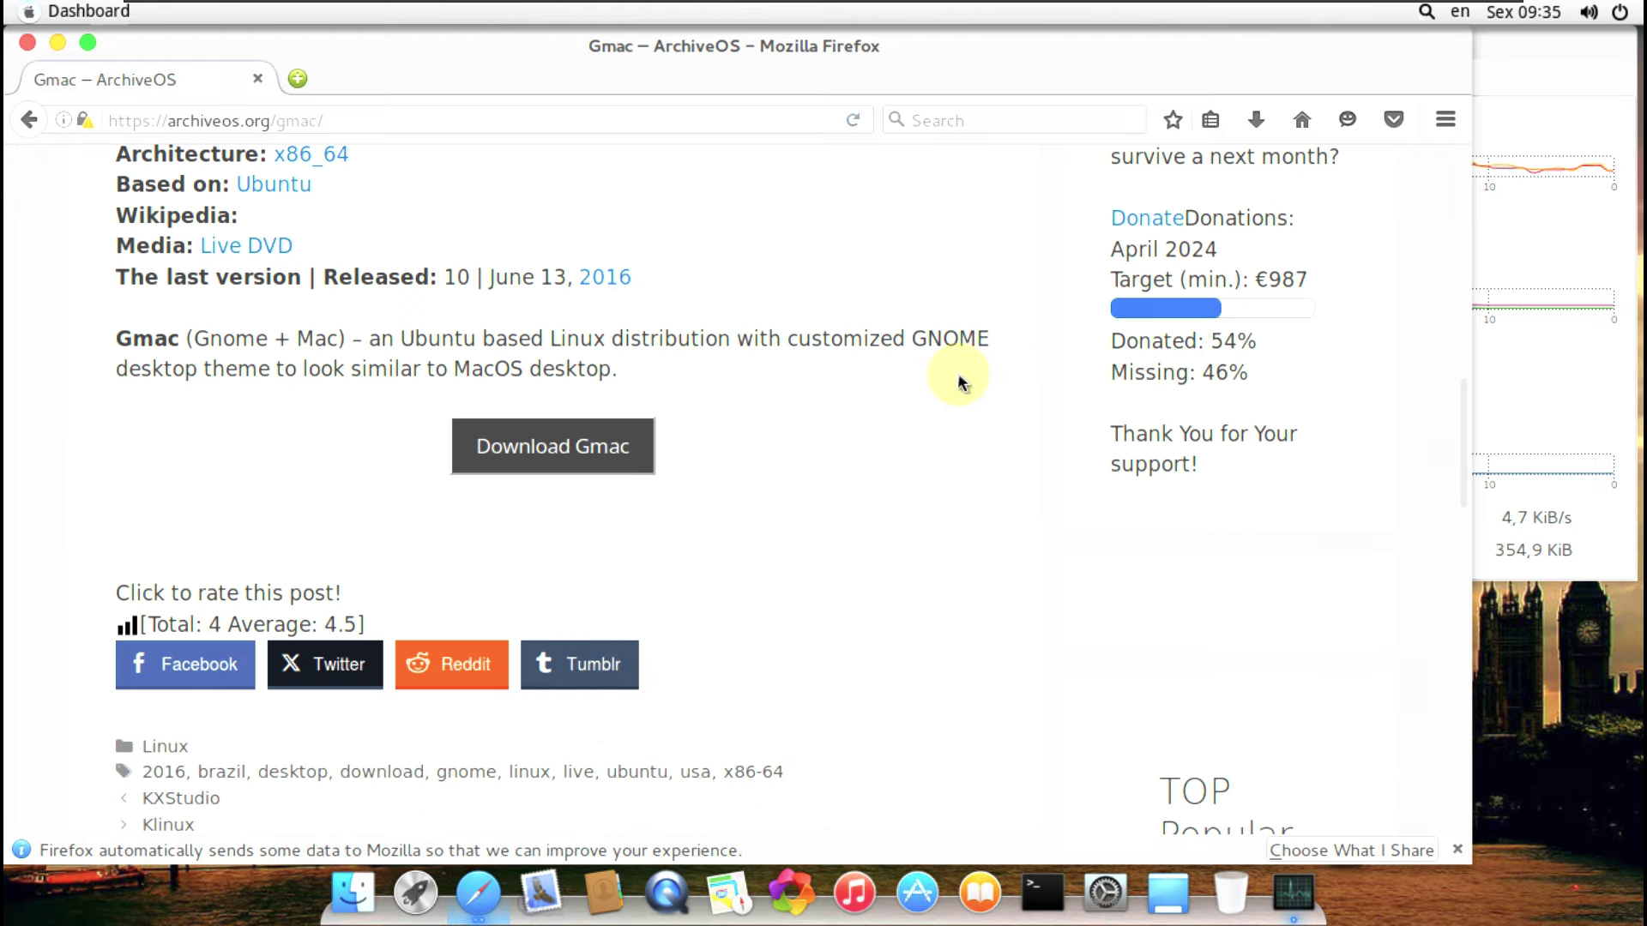
Close the main Firefox window, retry the Gmac 10 amd64 1.46GB.iso download, and close the remaining Firefox windows.
click(27, 42)
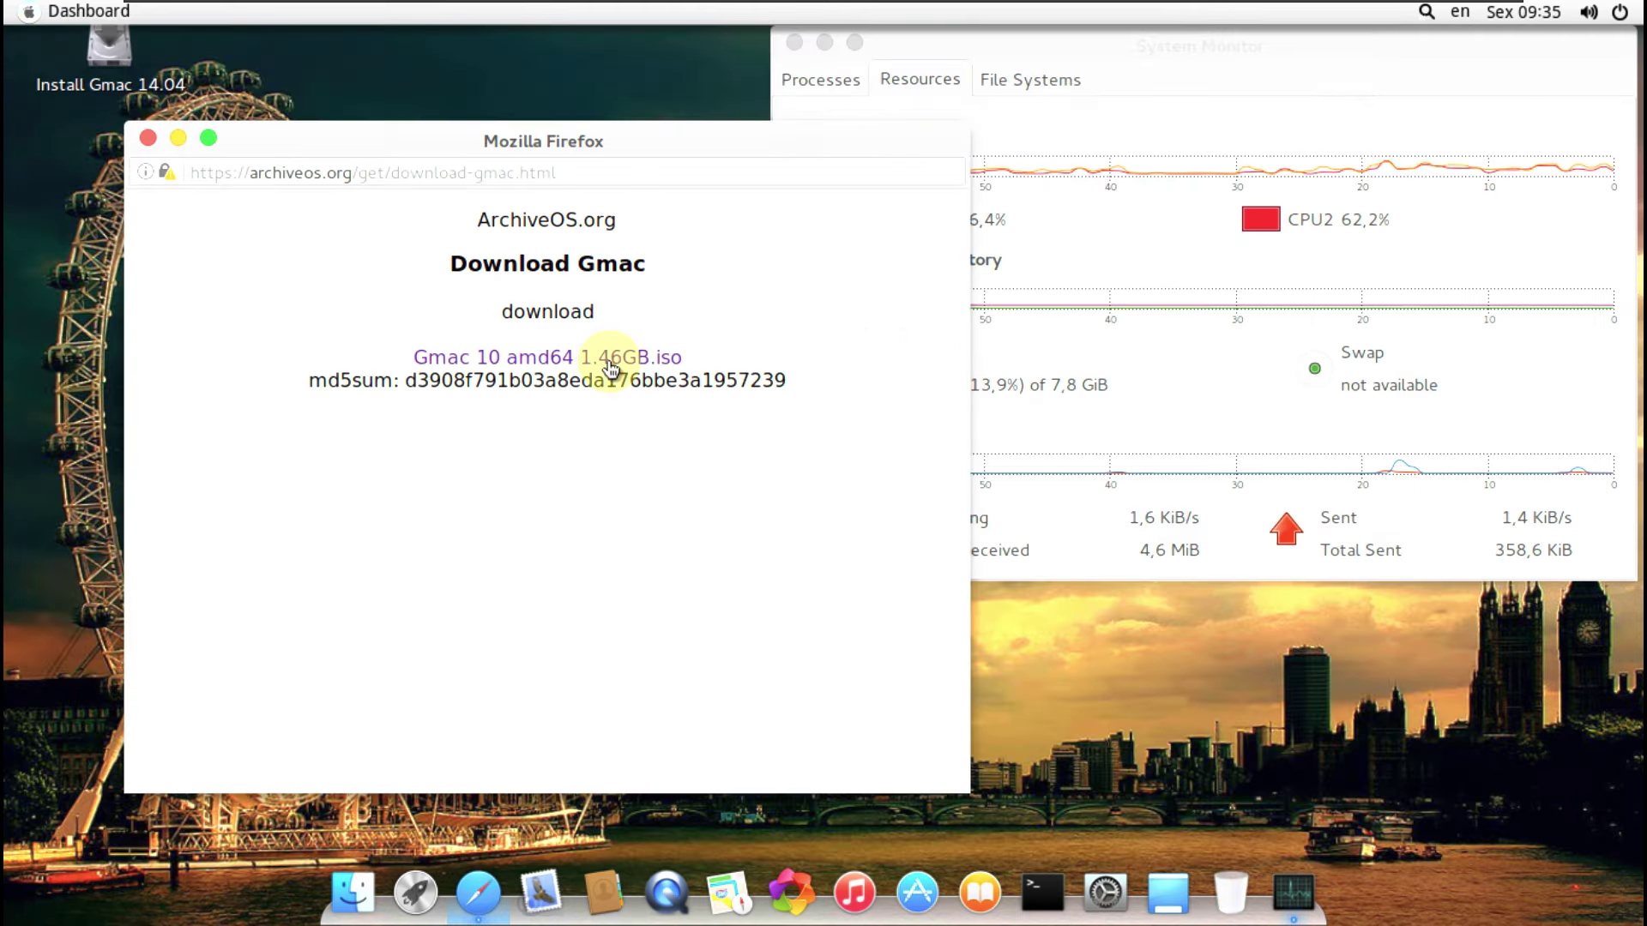
click(523, 371)
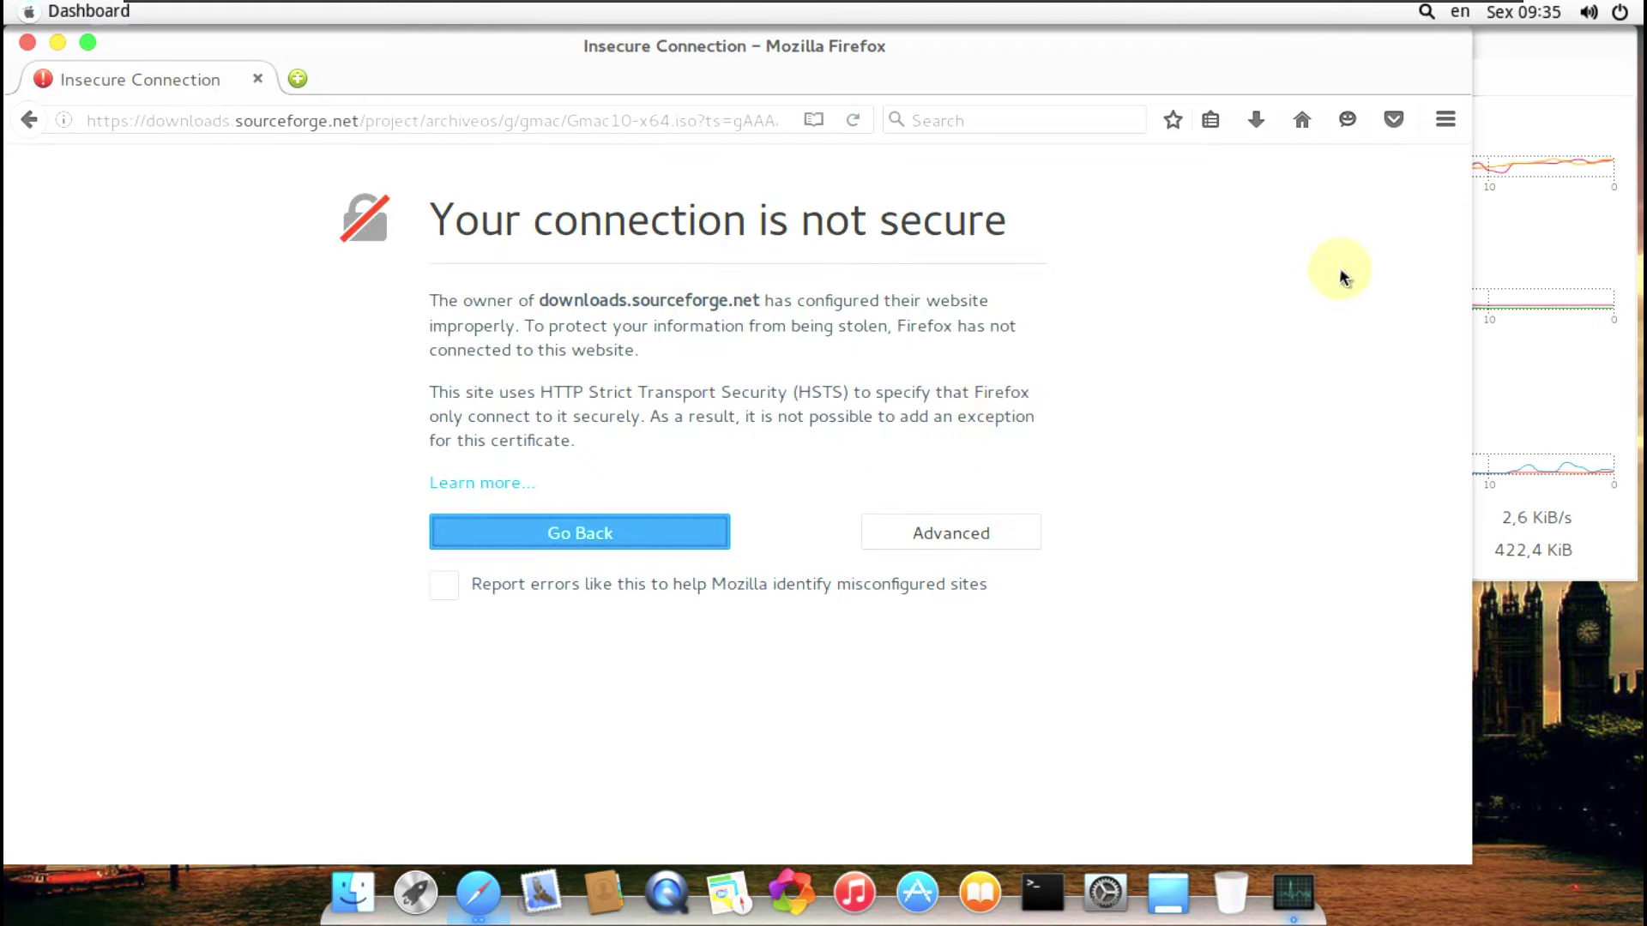
click(28, 43)
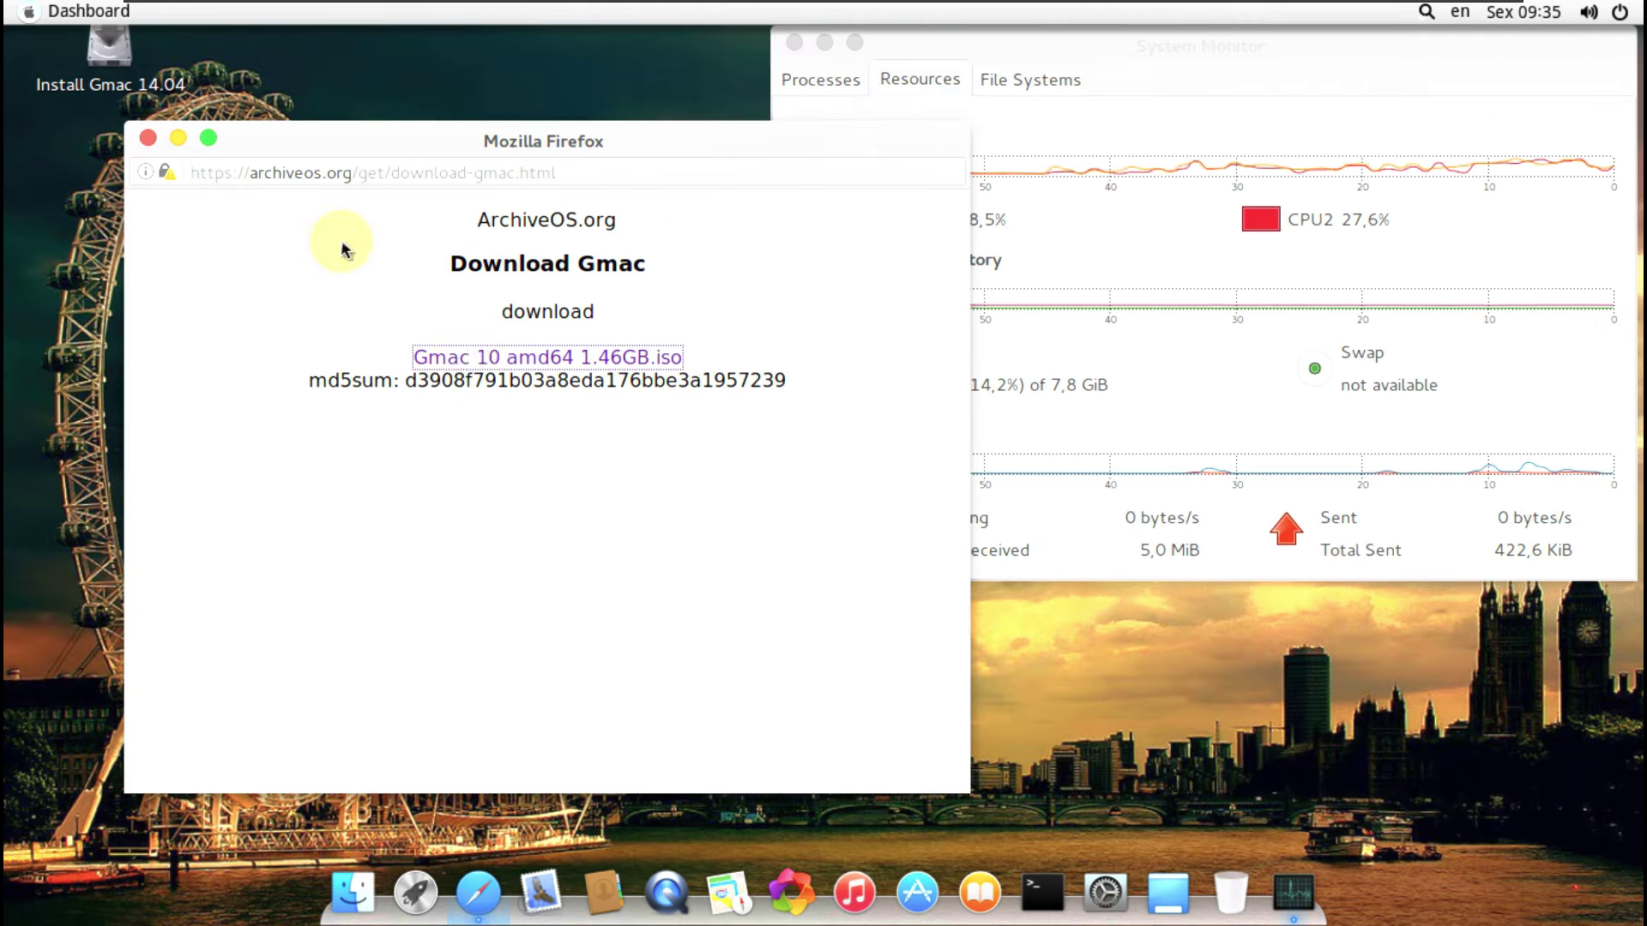
click(147, 138)
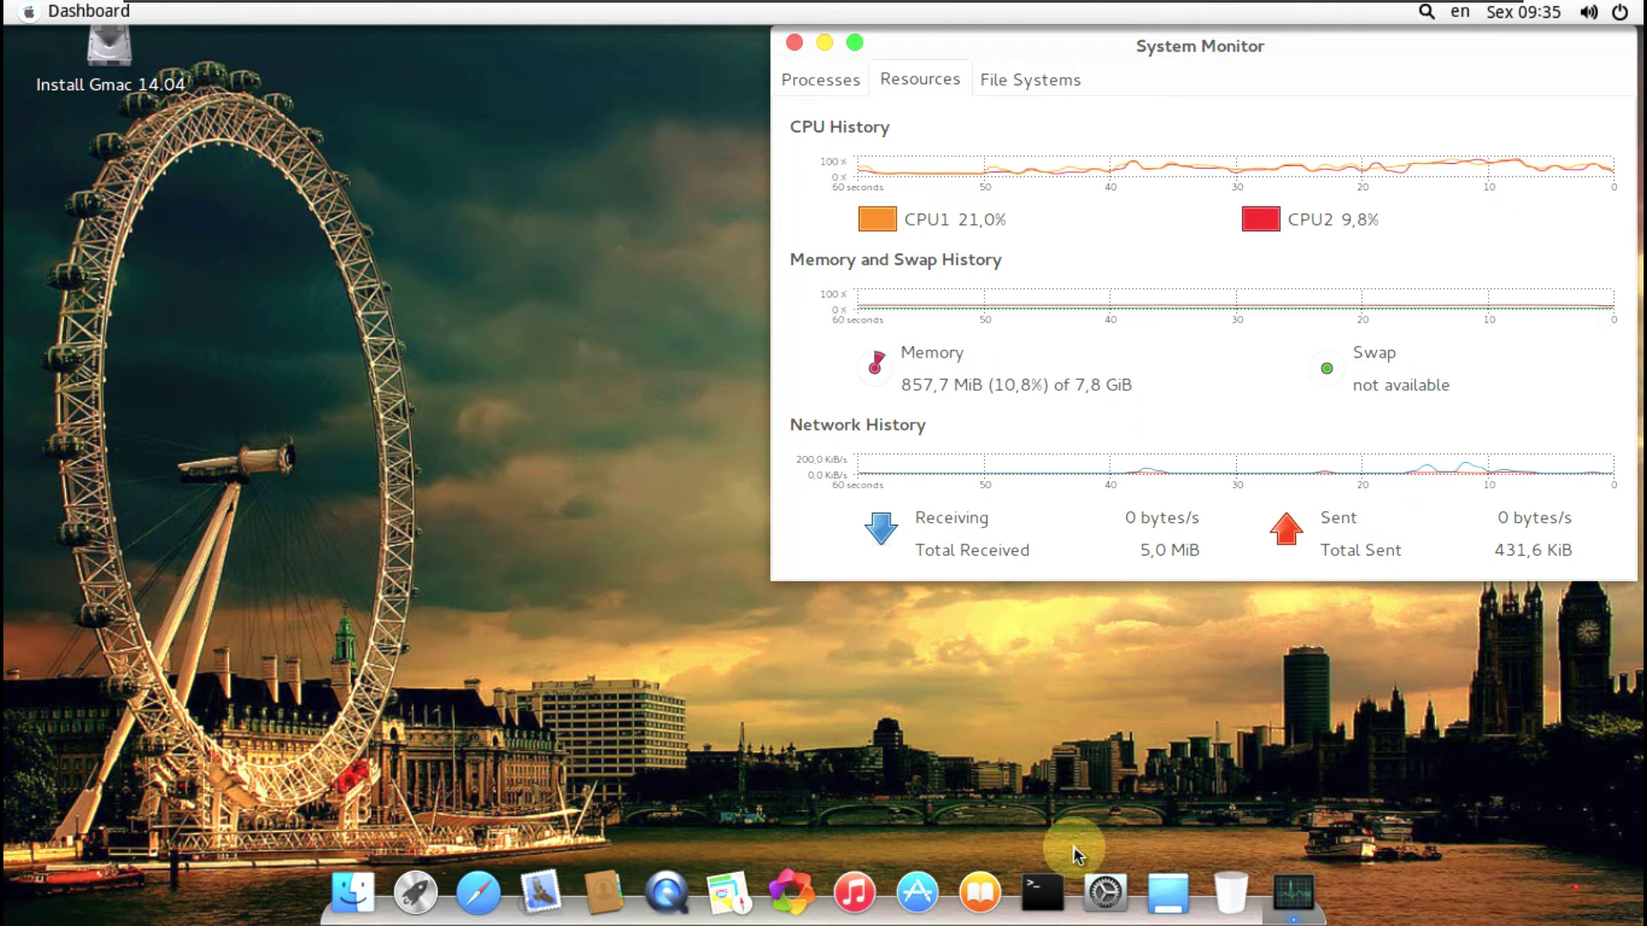
Open a terminal window and view the About GNOME Terminal information.
click(1045, 885)
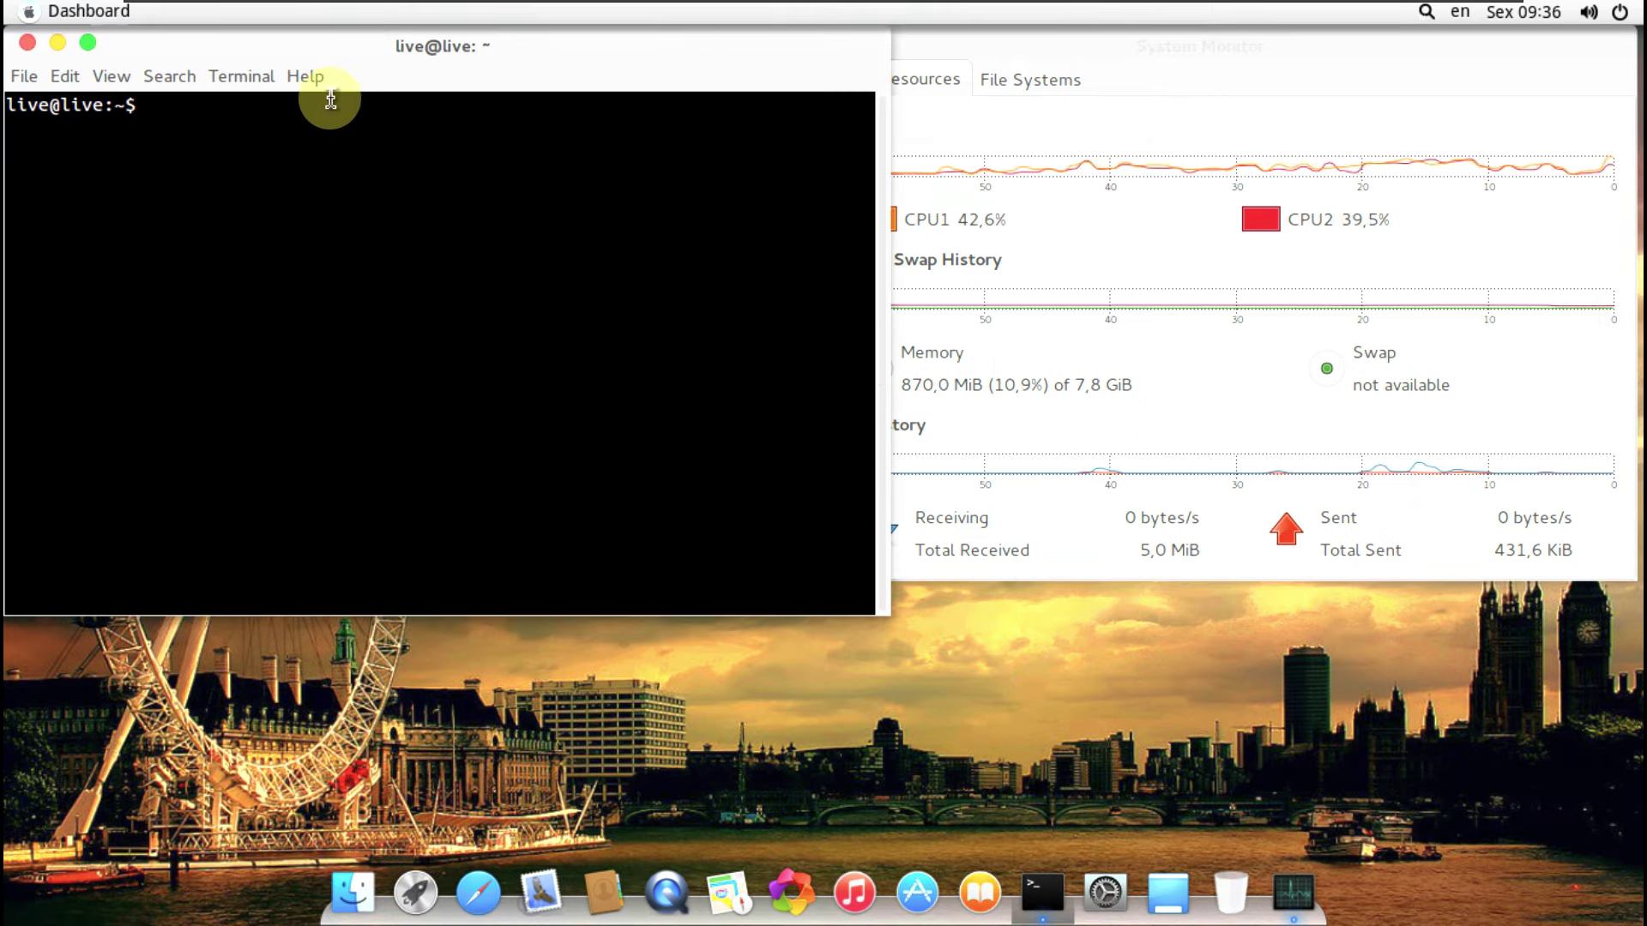
click(305, 75)
click(357, 140)
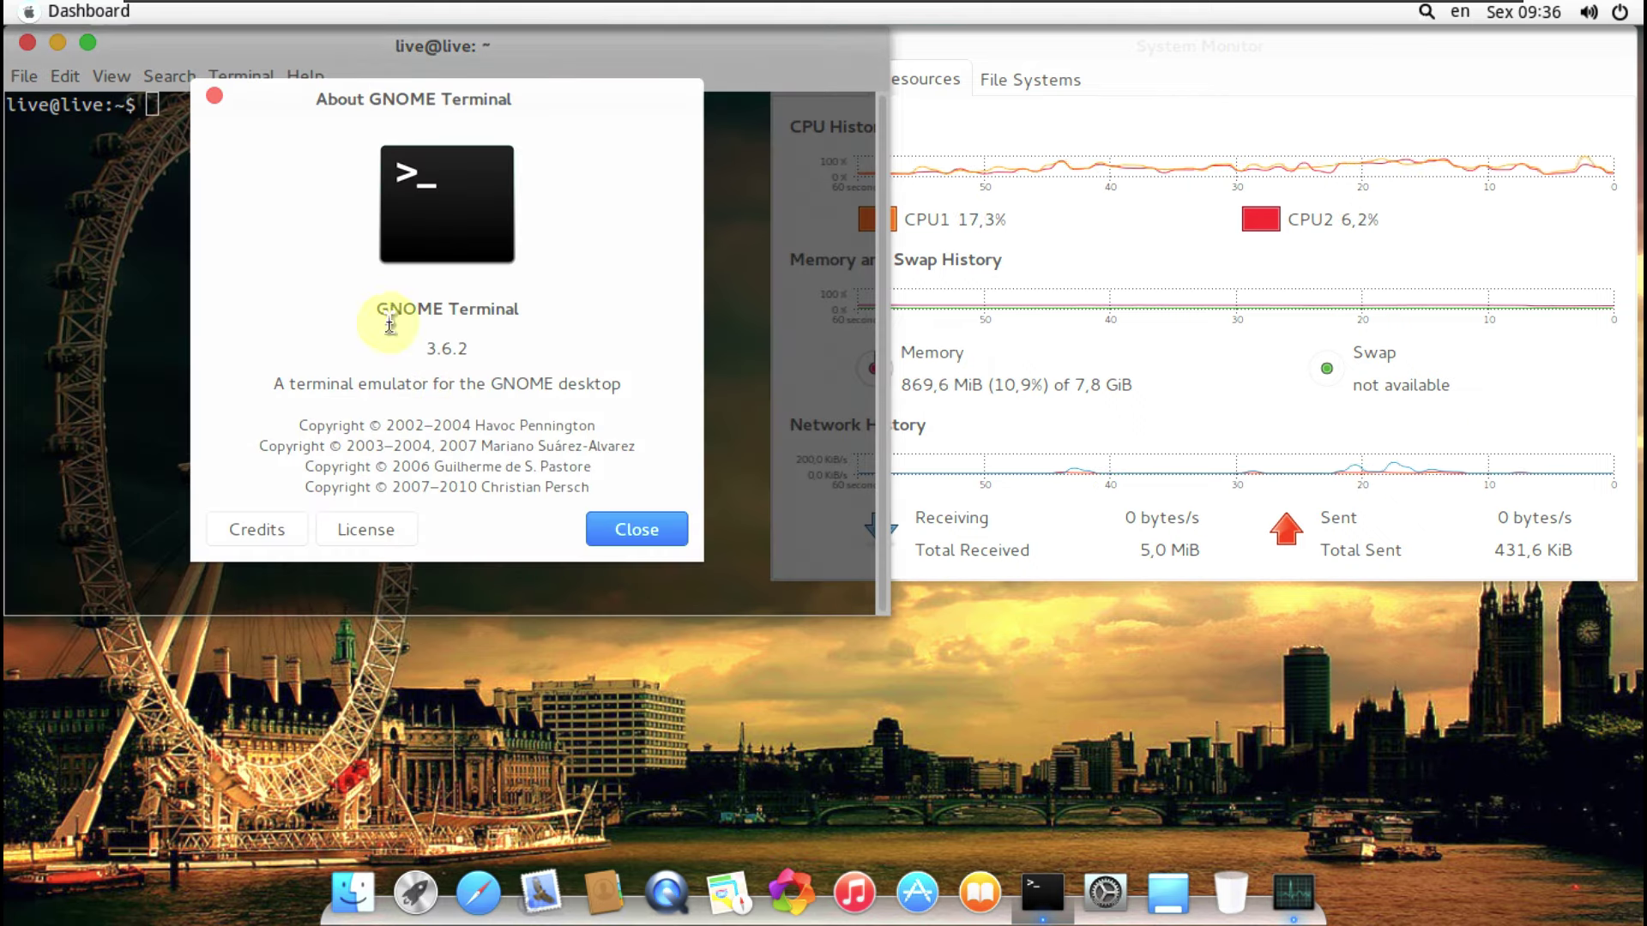
click(610, 525)
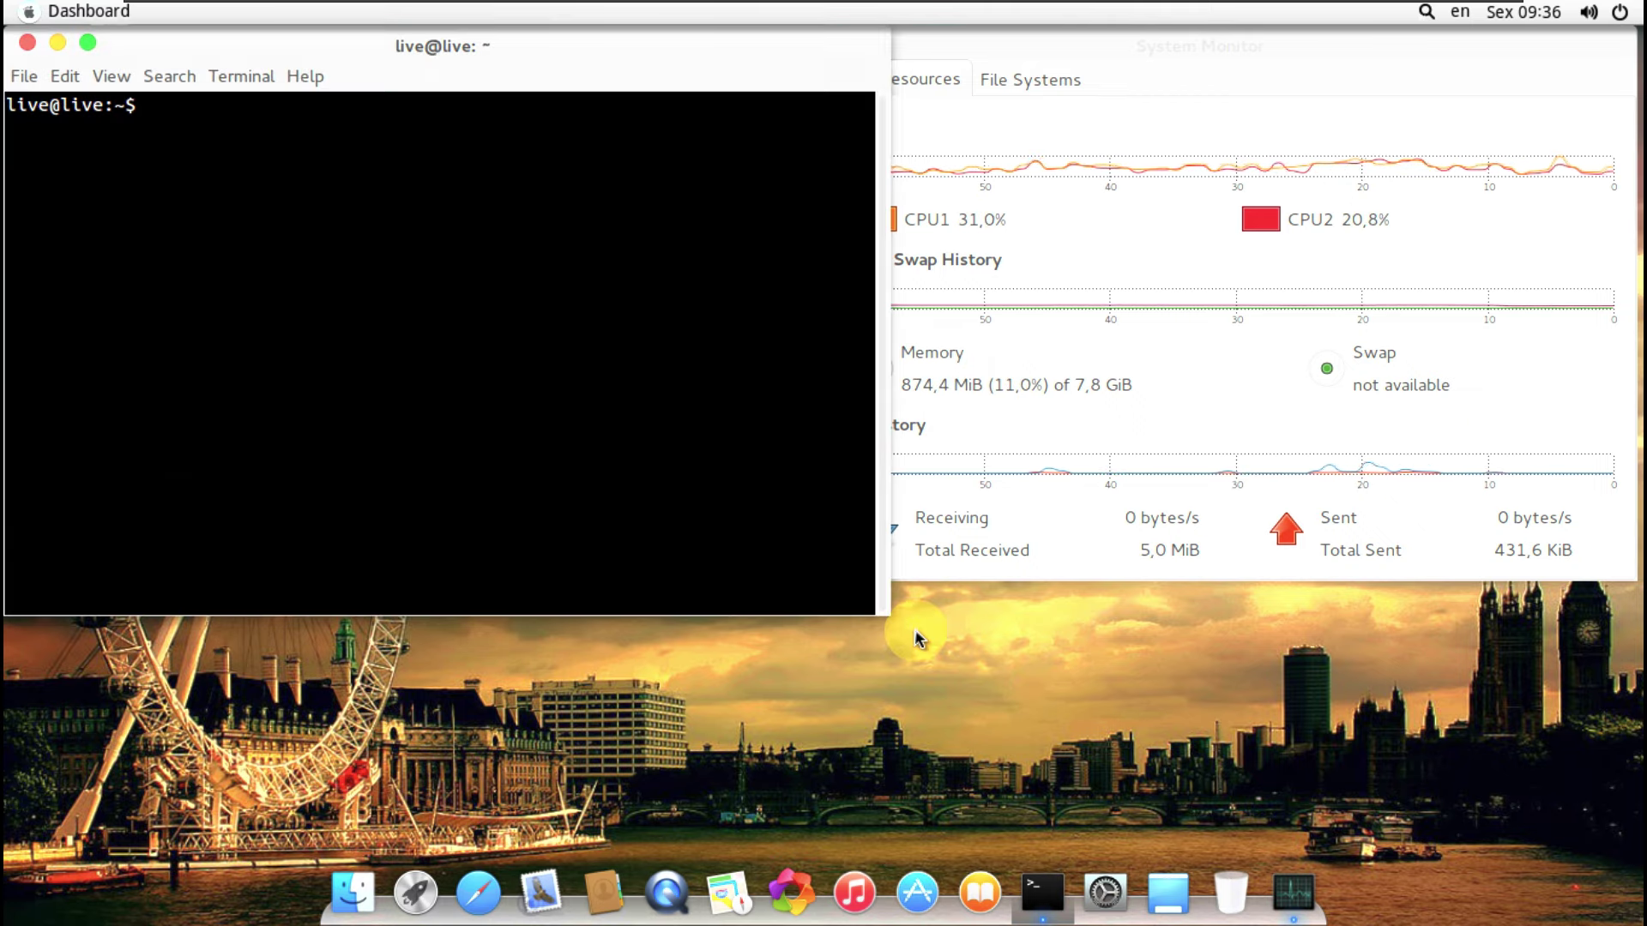
Stretch the terminal window down to the lower edge of the desktop and try to run neofetch.
drag(882, 614, 886, 875)
click(663, 478)
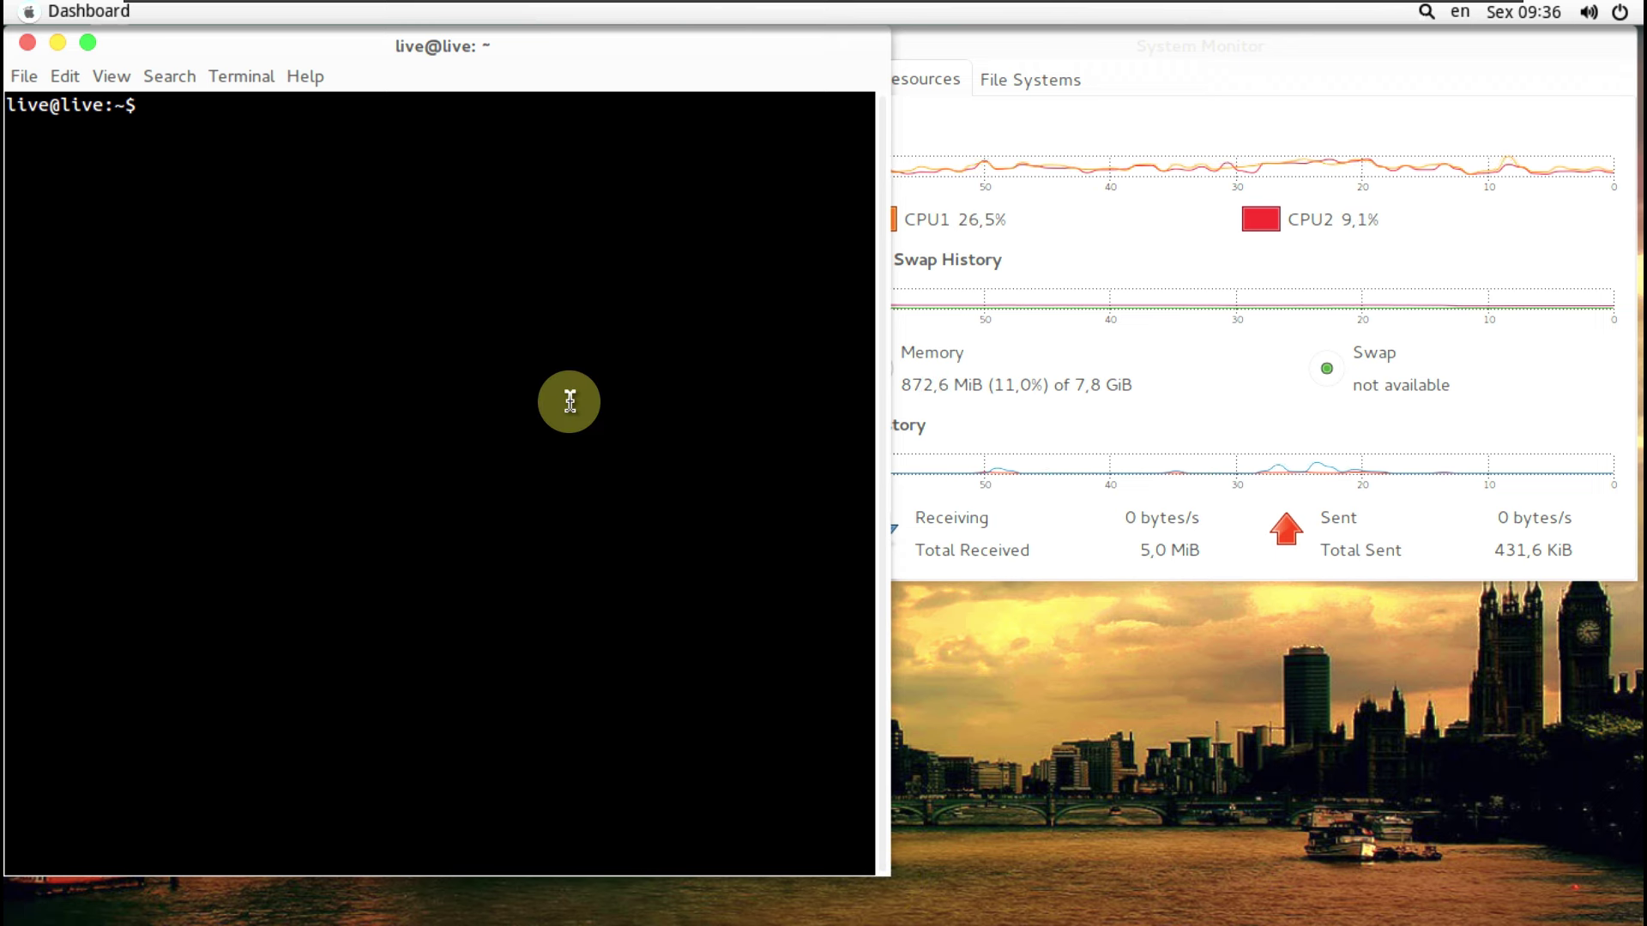
text(neofe)
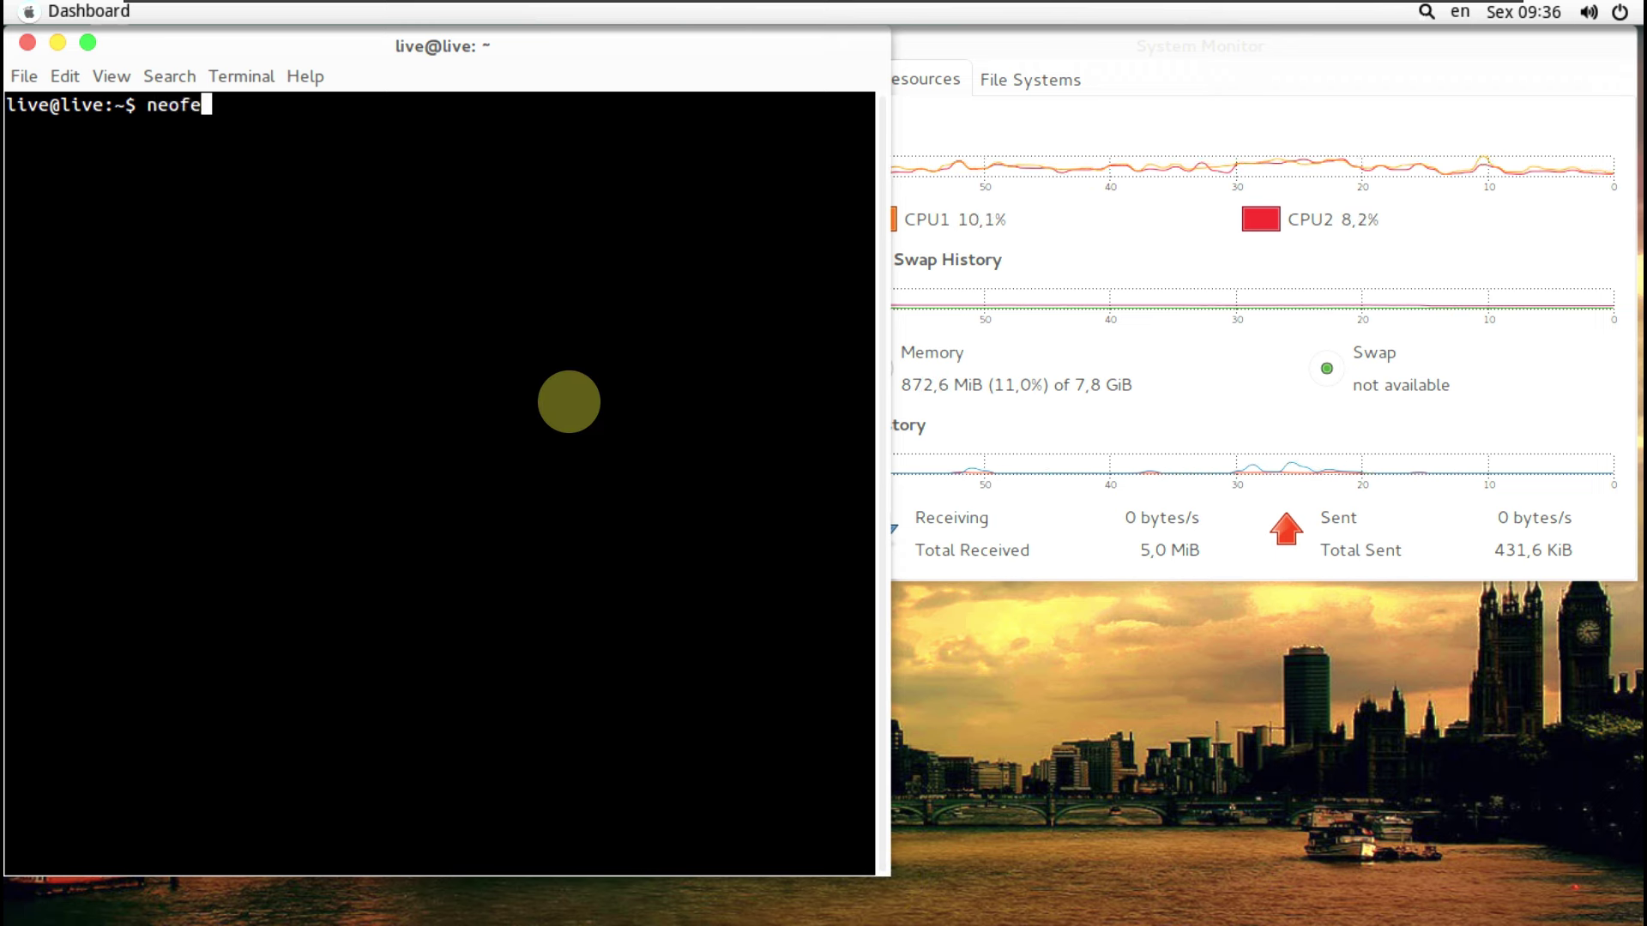
text(tch)
key(Return)
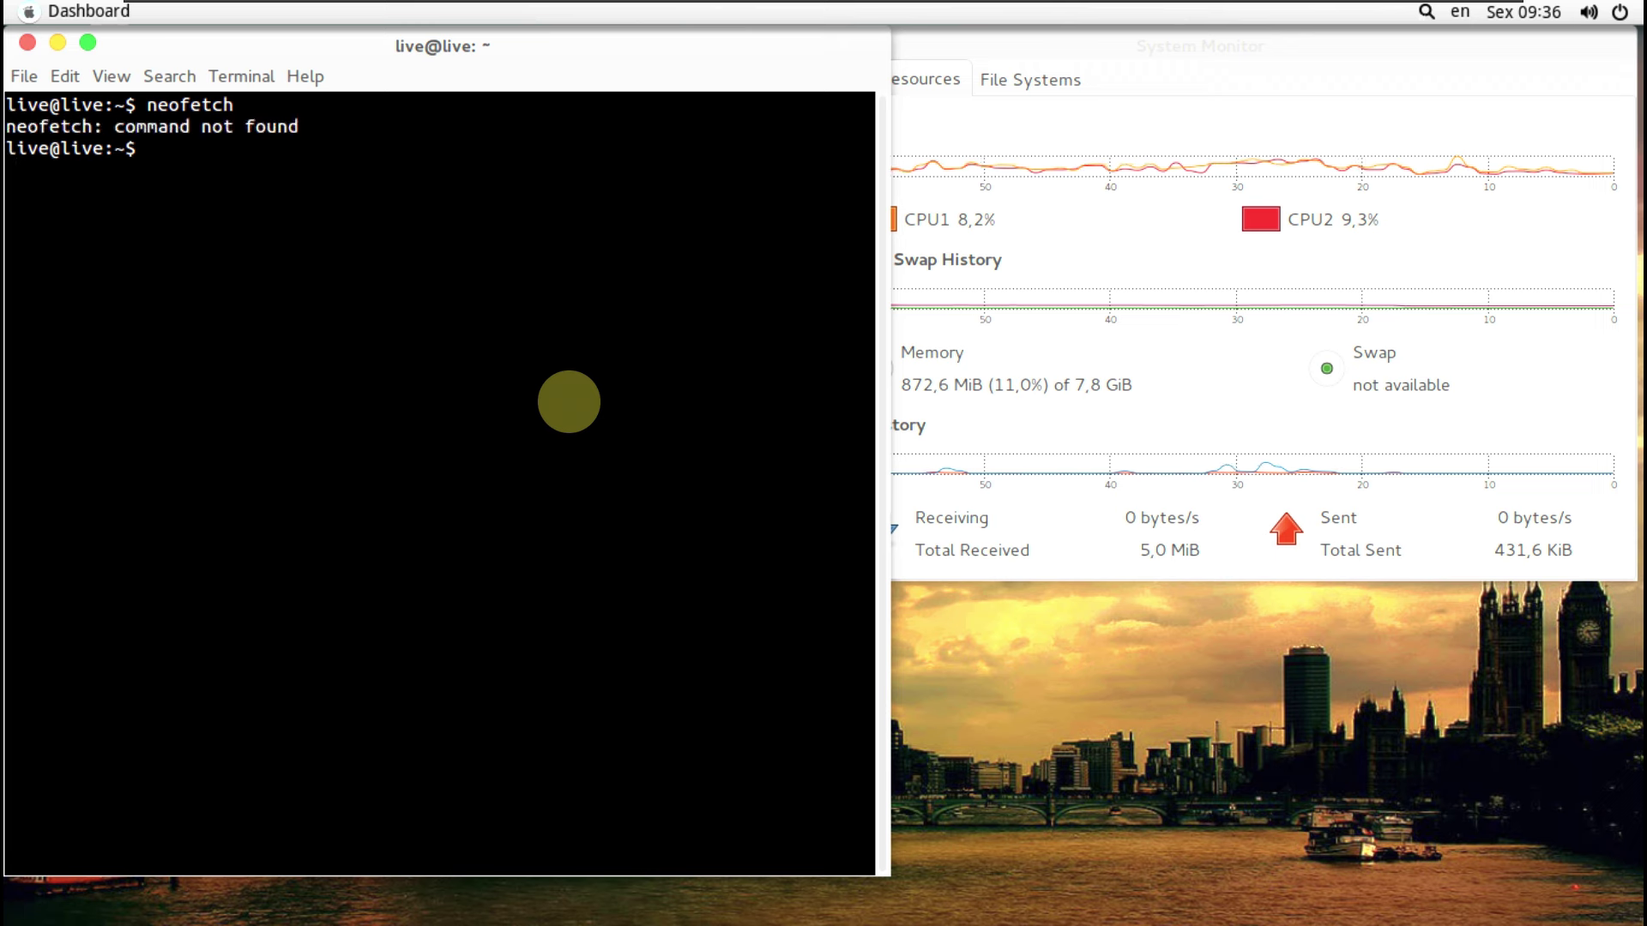
Try to run inxi, and try to install it with the suggested command sudo apt-get install inxi.
text(inxi)
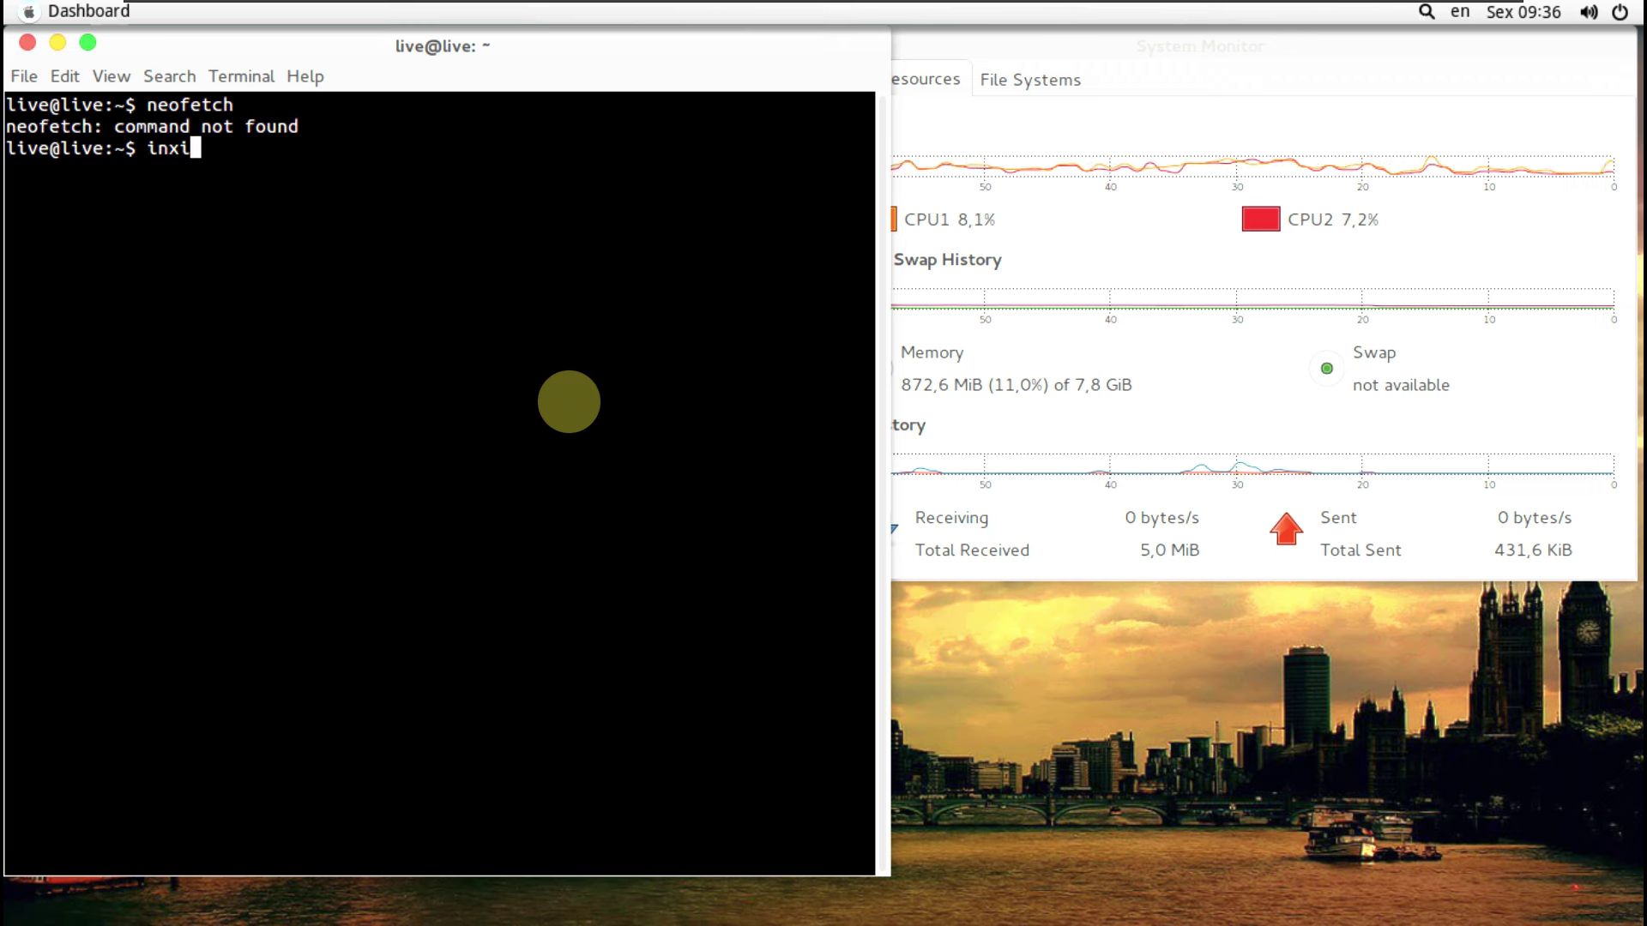
key(Return)
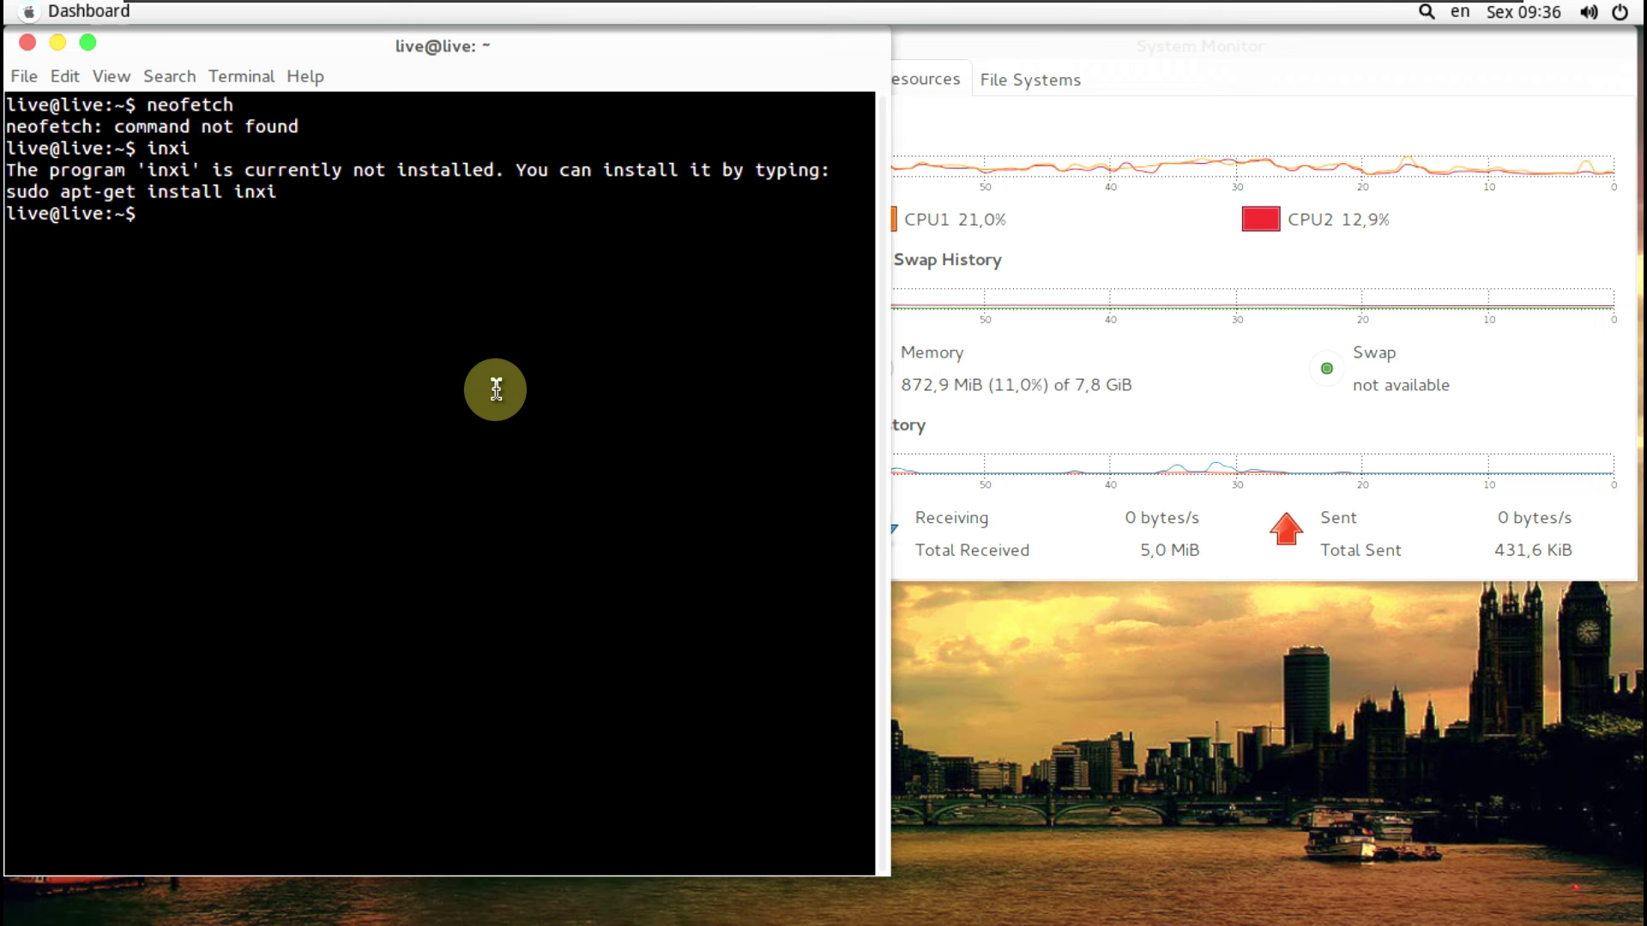
drag(278, 190, 12, 199)
right_click(12, 199)
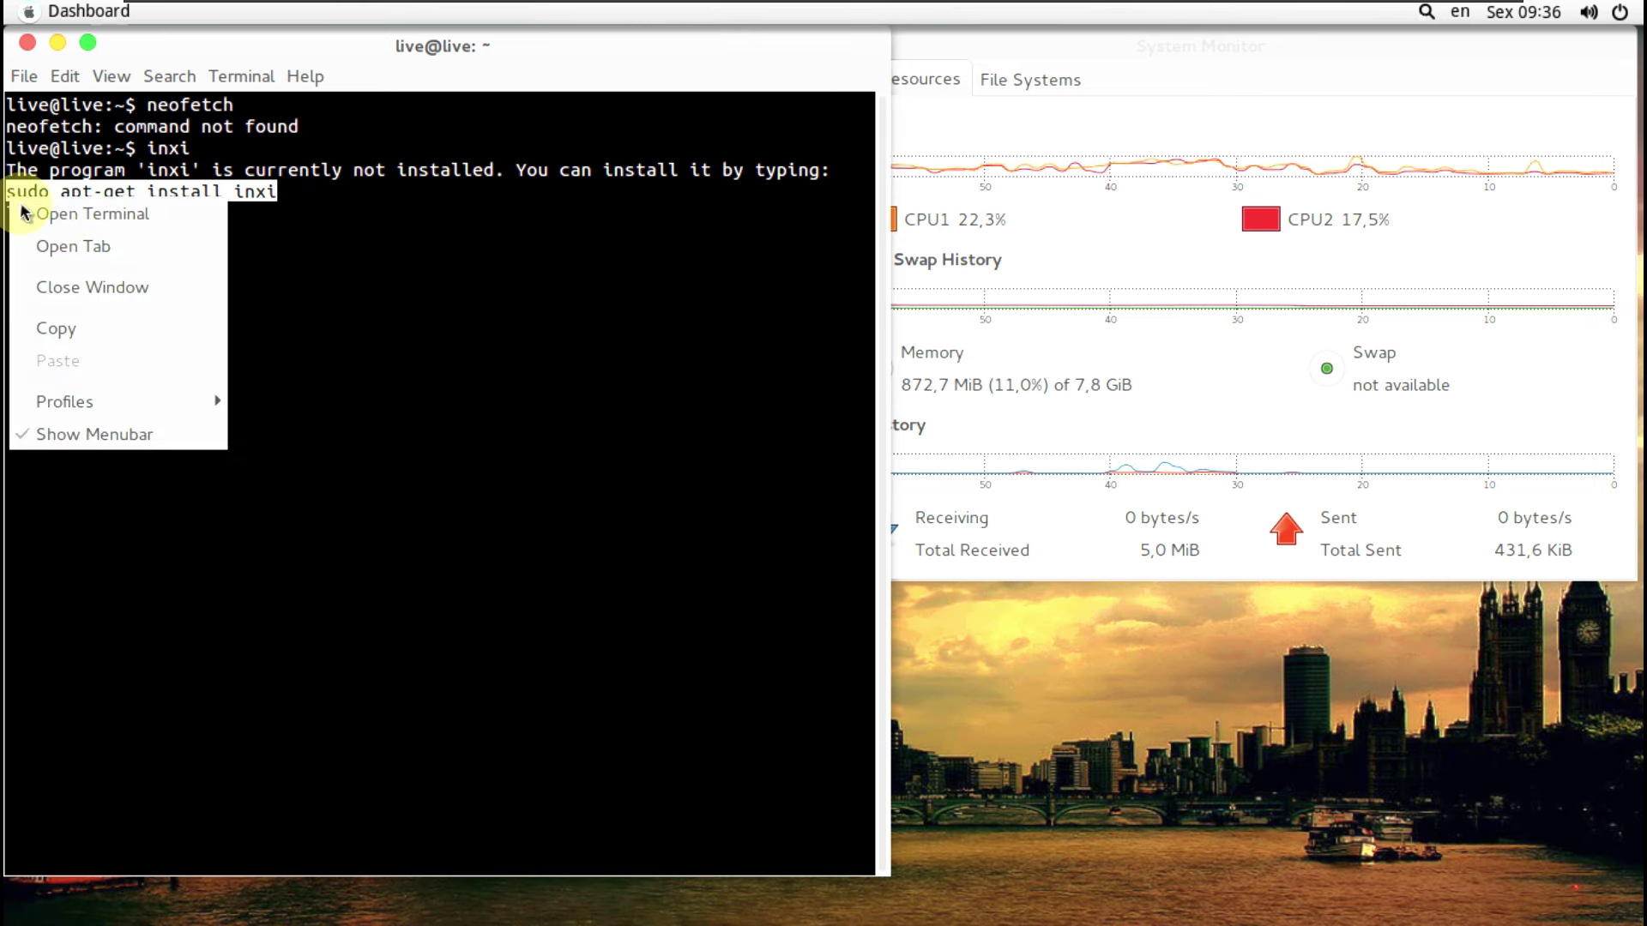
click(83, 324)
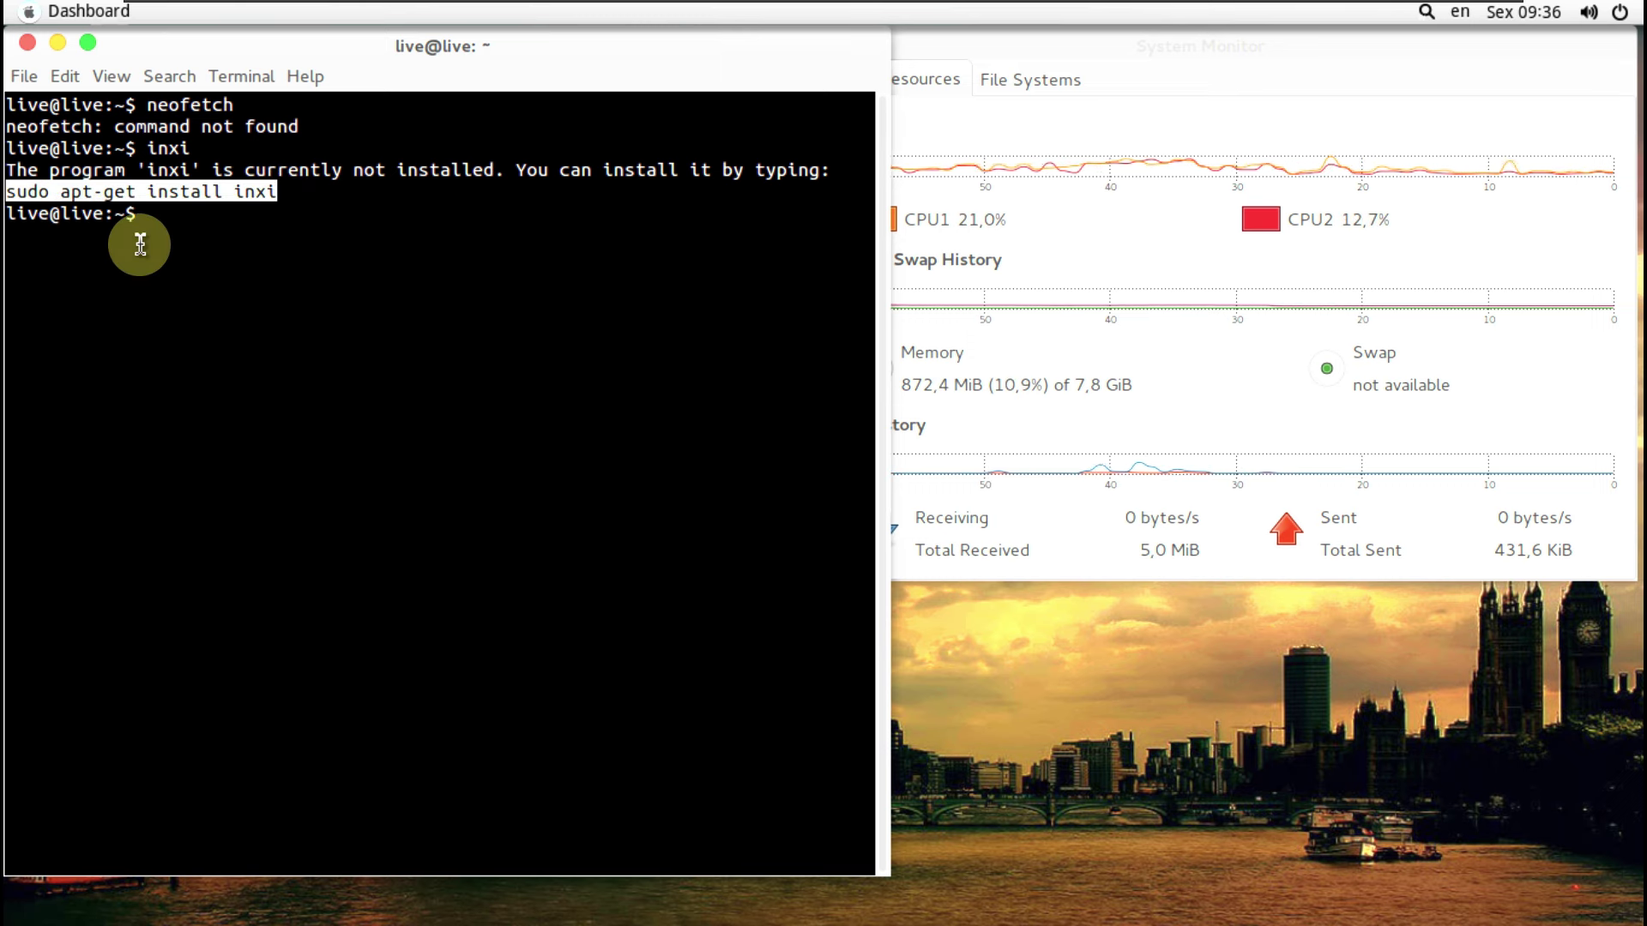
right_click(151, 215)
click(197, 382)
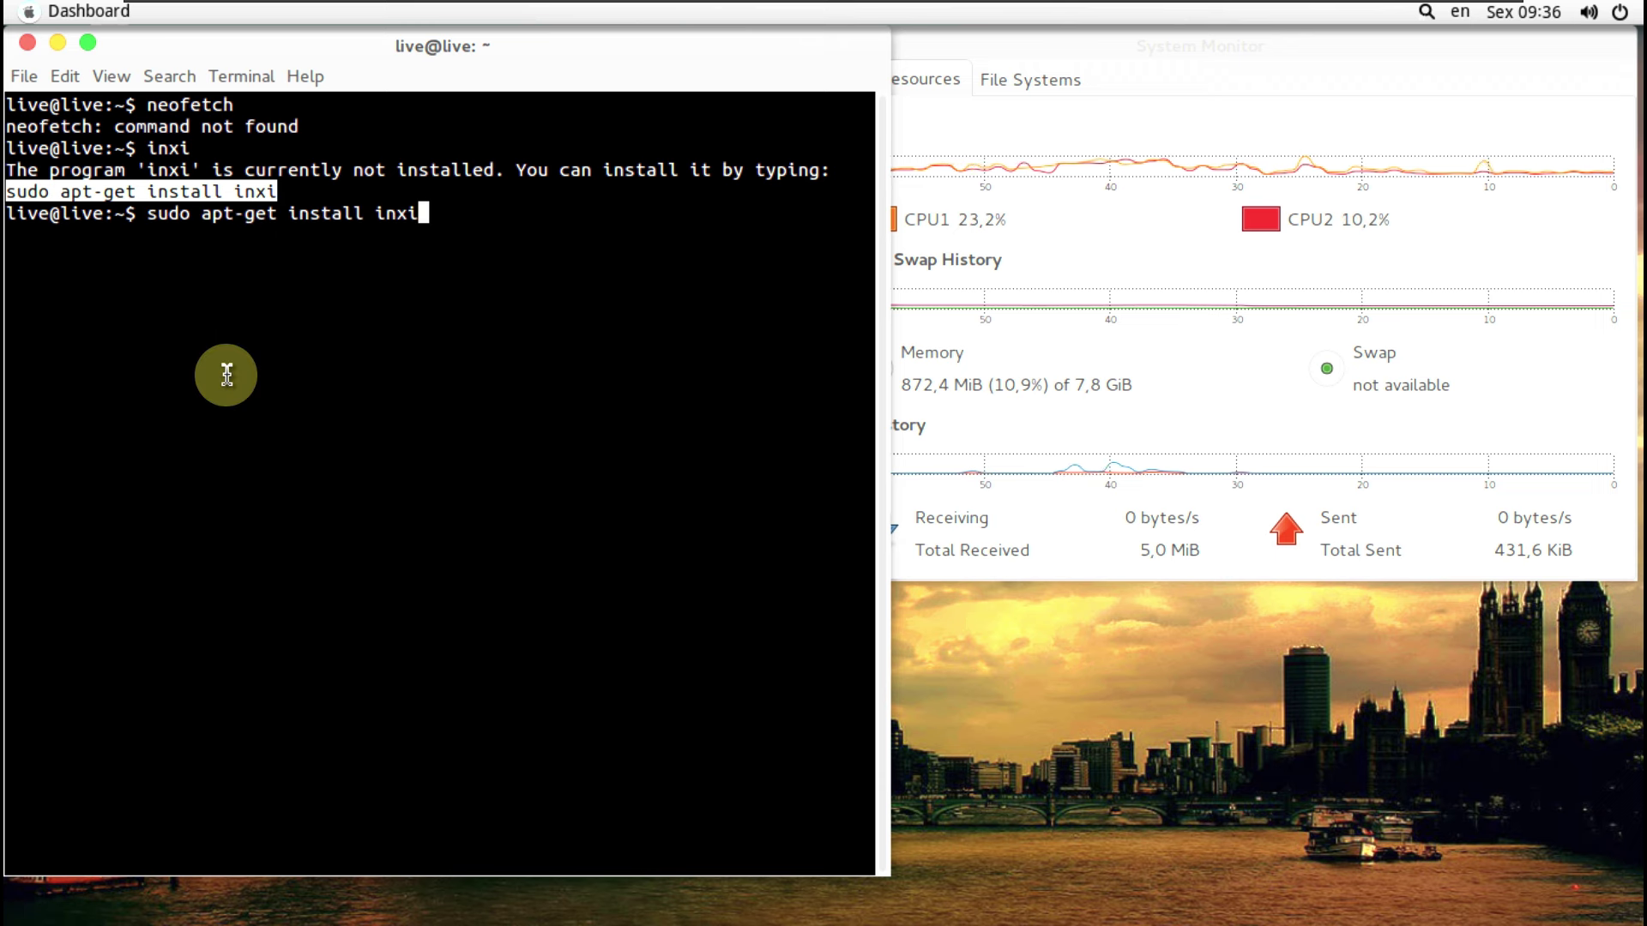
key(Return)
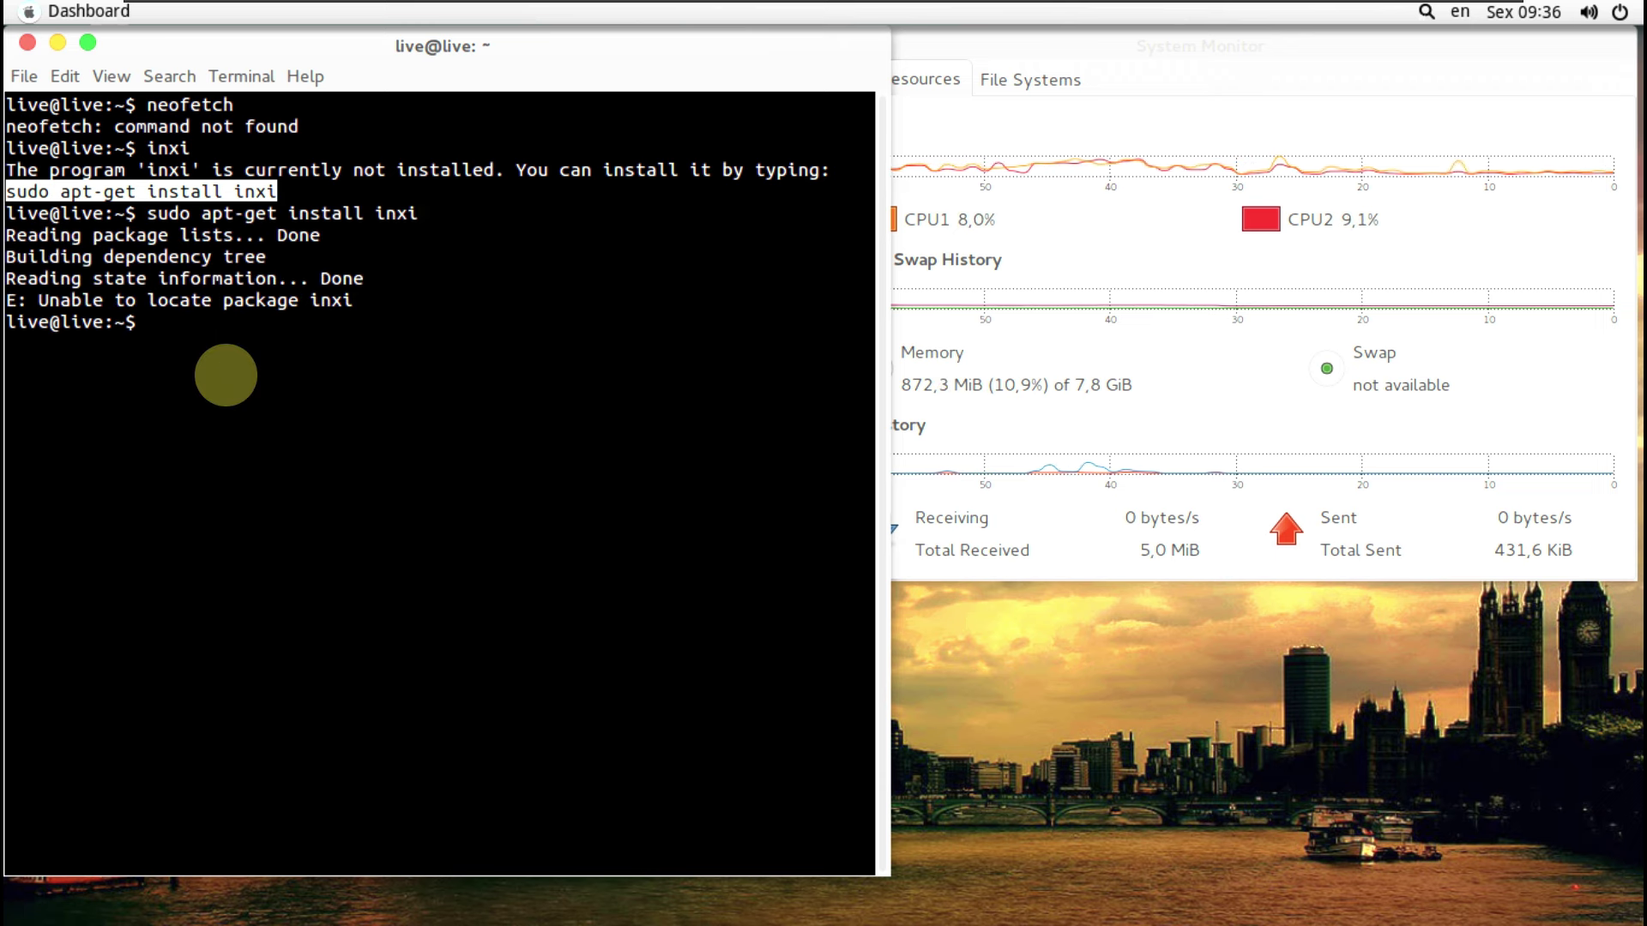
Print the full system information with uname -a and the kernel release with uname -r.
text(uname -a)
key(Return)
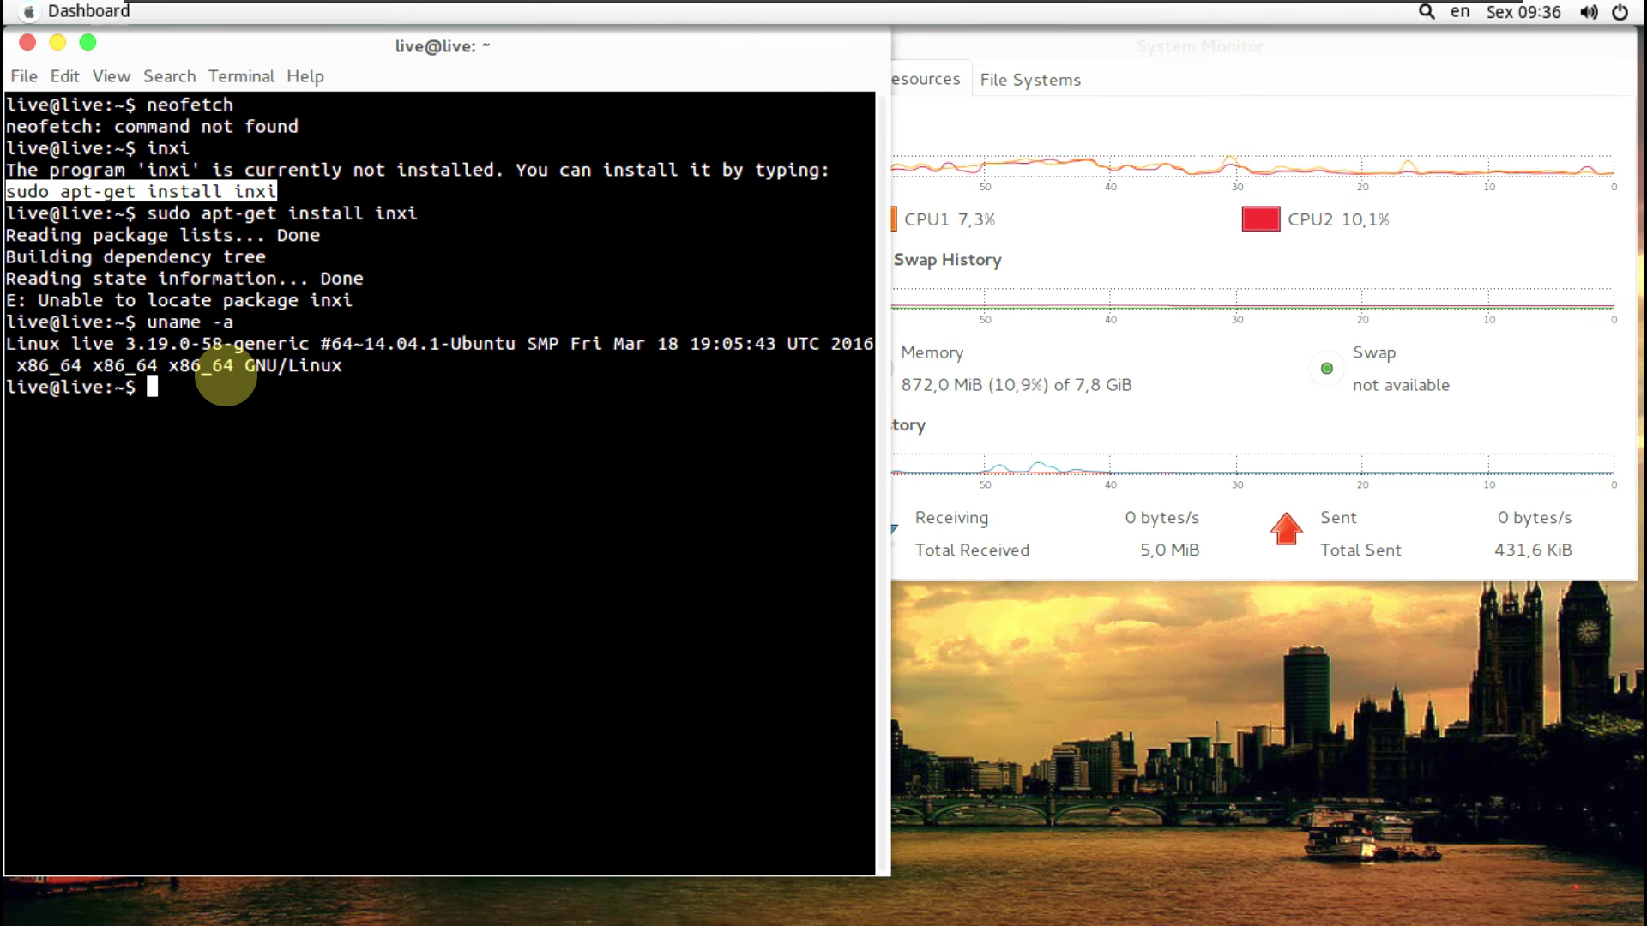
text(uname )
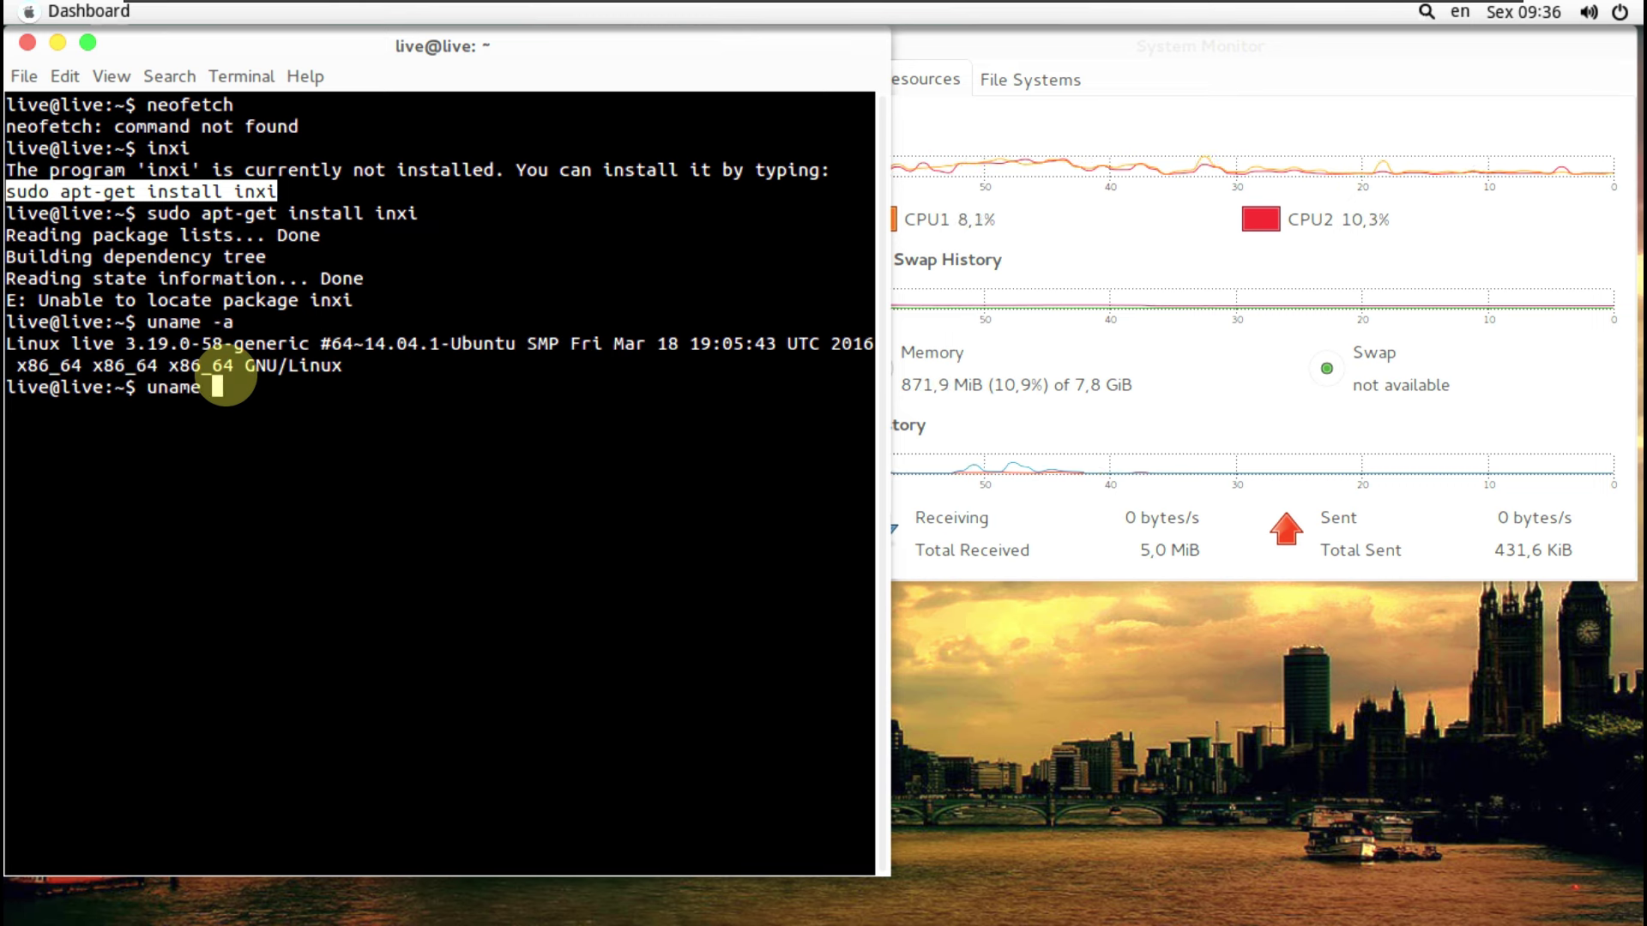
text(-r)
key(Return)
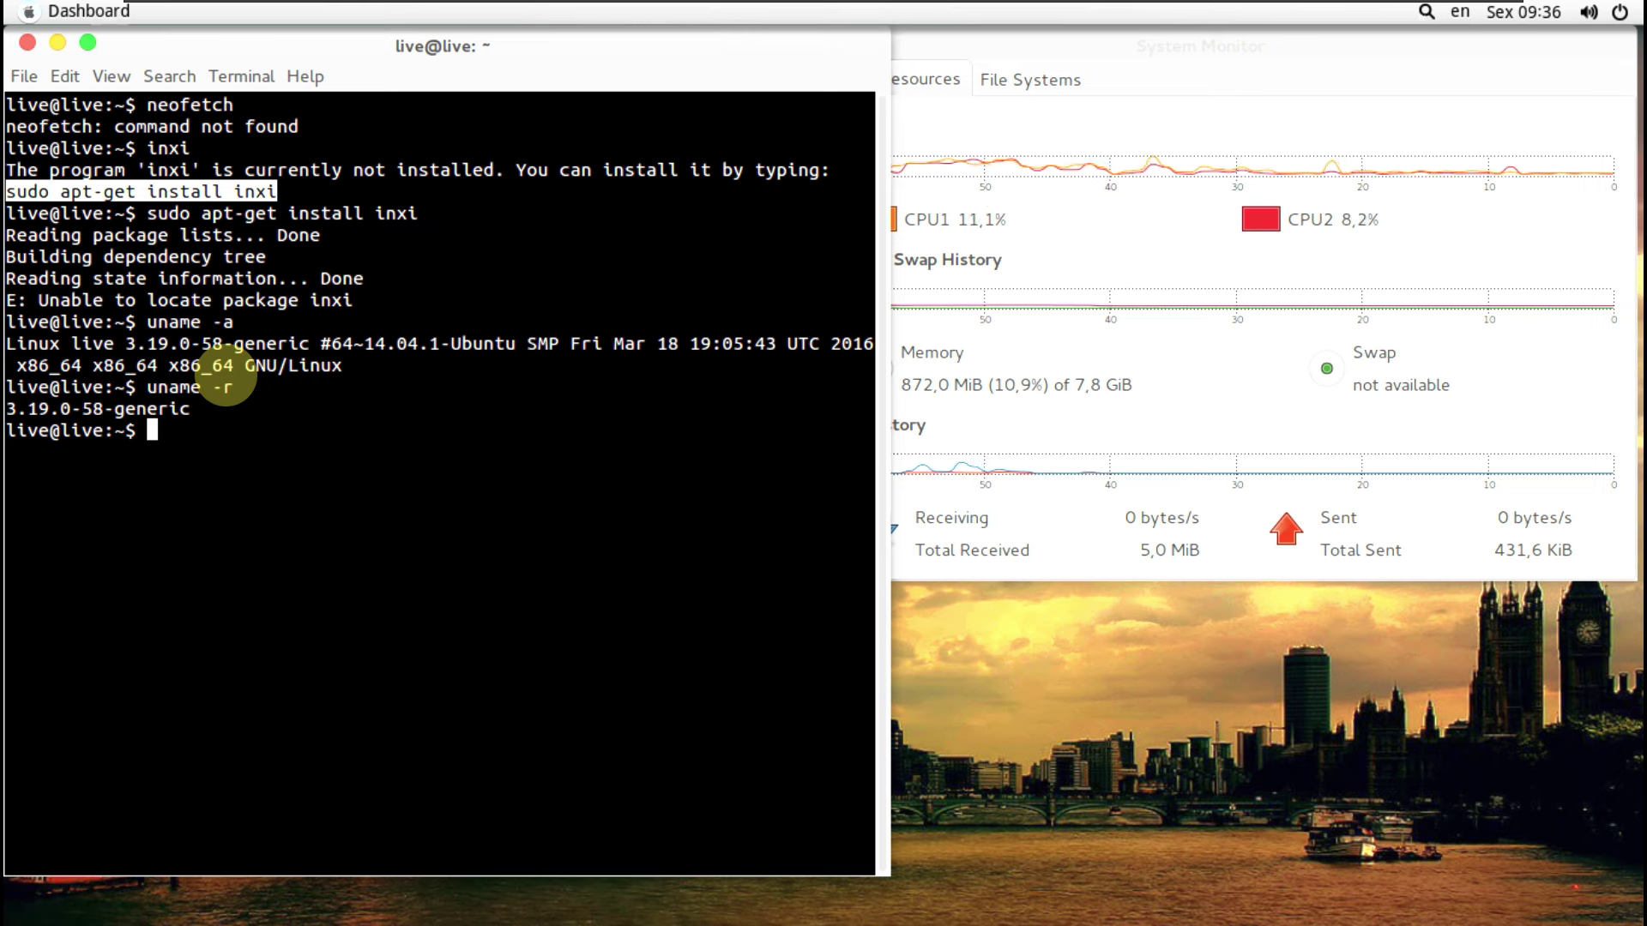
Print the kernel name with uname and the hardware platform with uname -i.
text(unam)
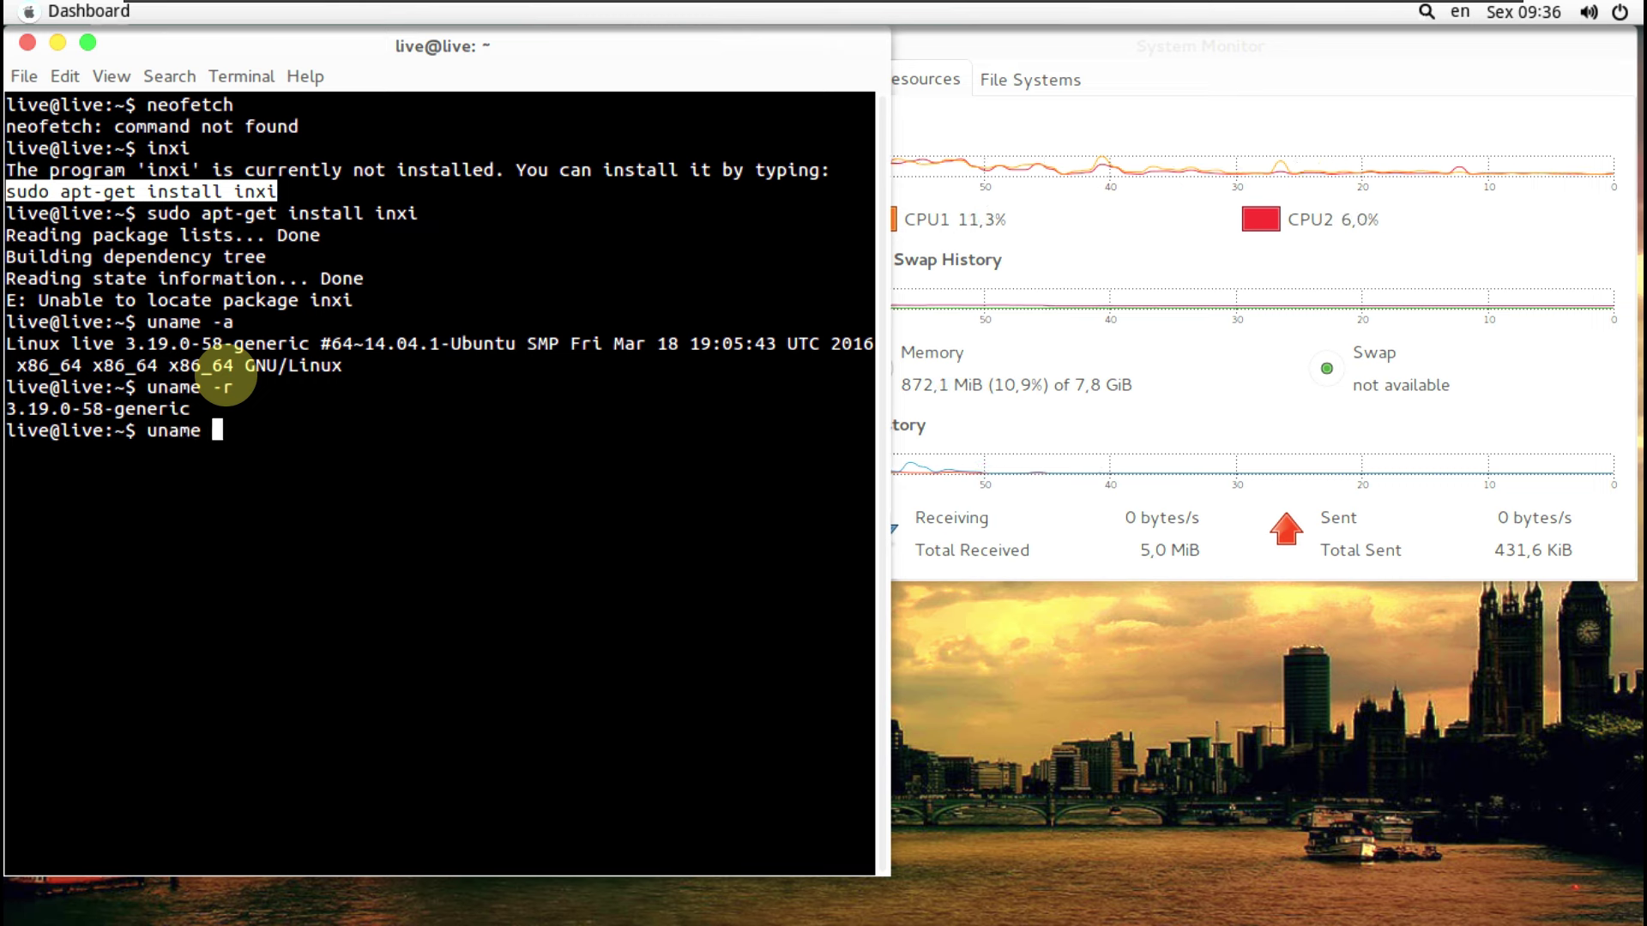
text(e)
key(Return)
text(uname -i)
key(Return)
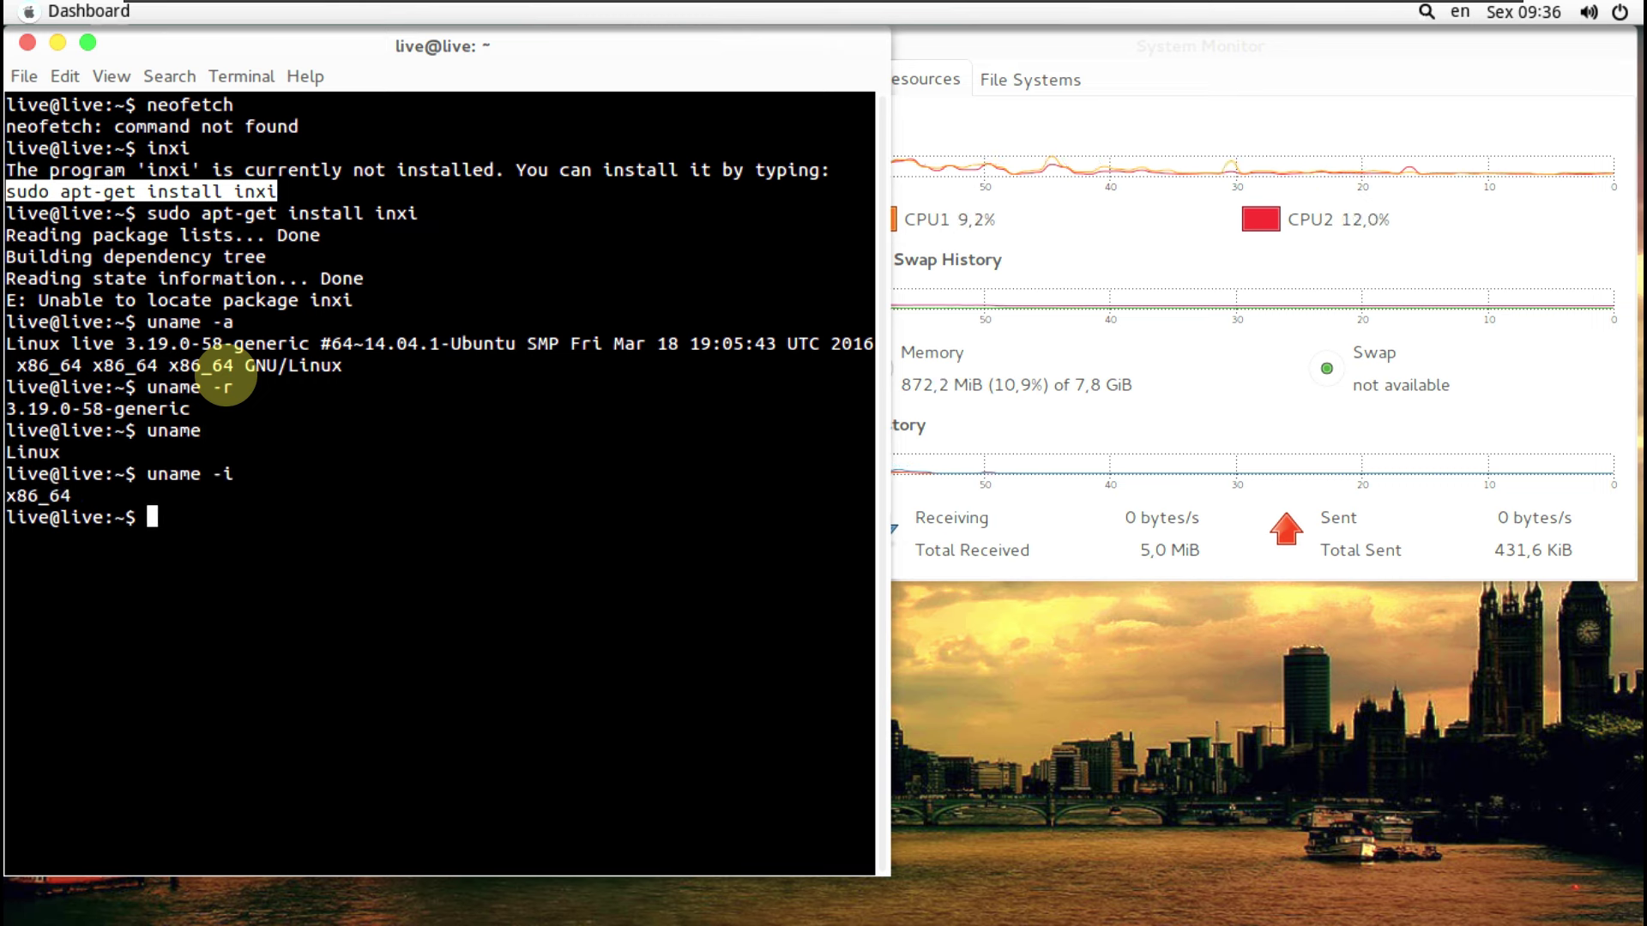
Print the operating system name with uname -o and end the terminal session with exit.
text(uname -o)
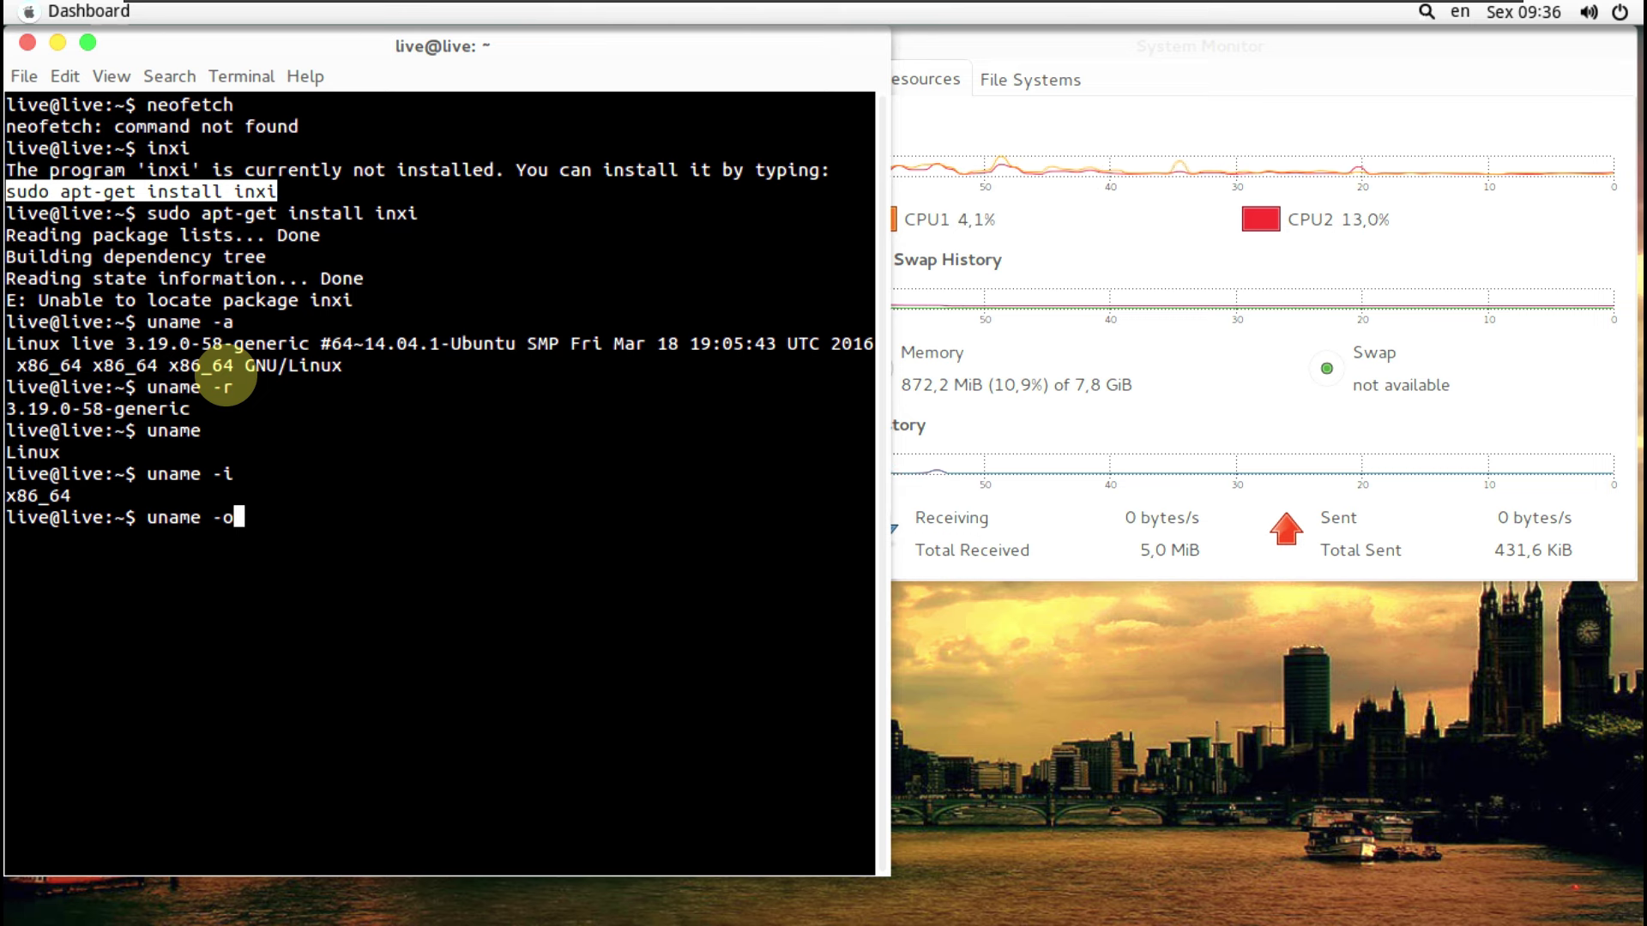
key(Return)
text(exit)
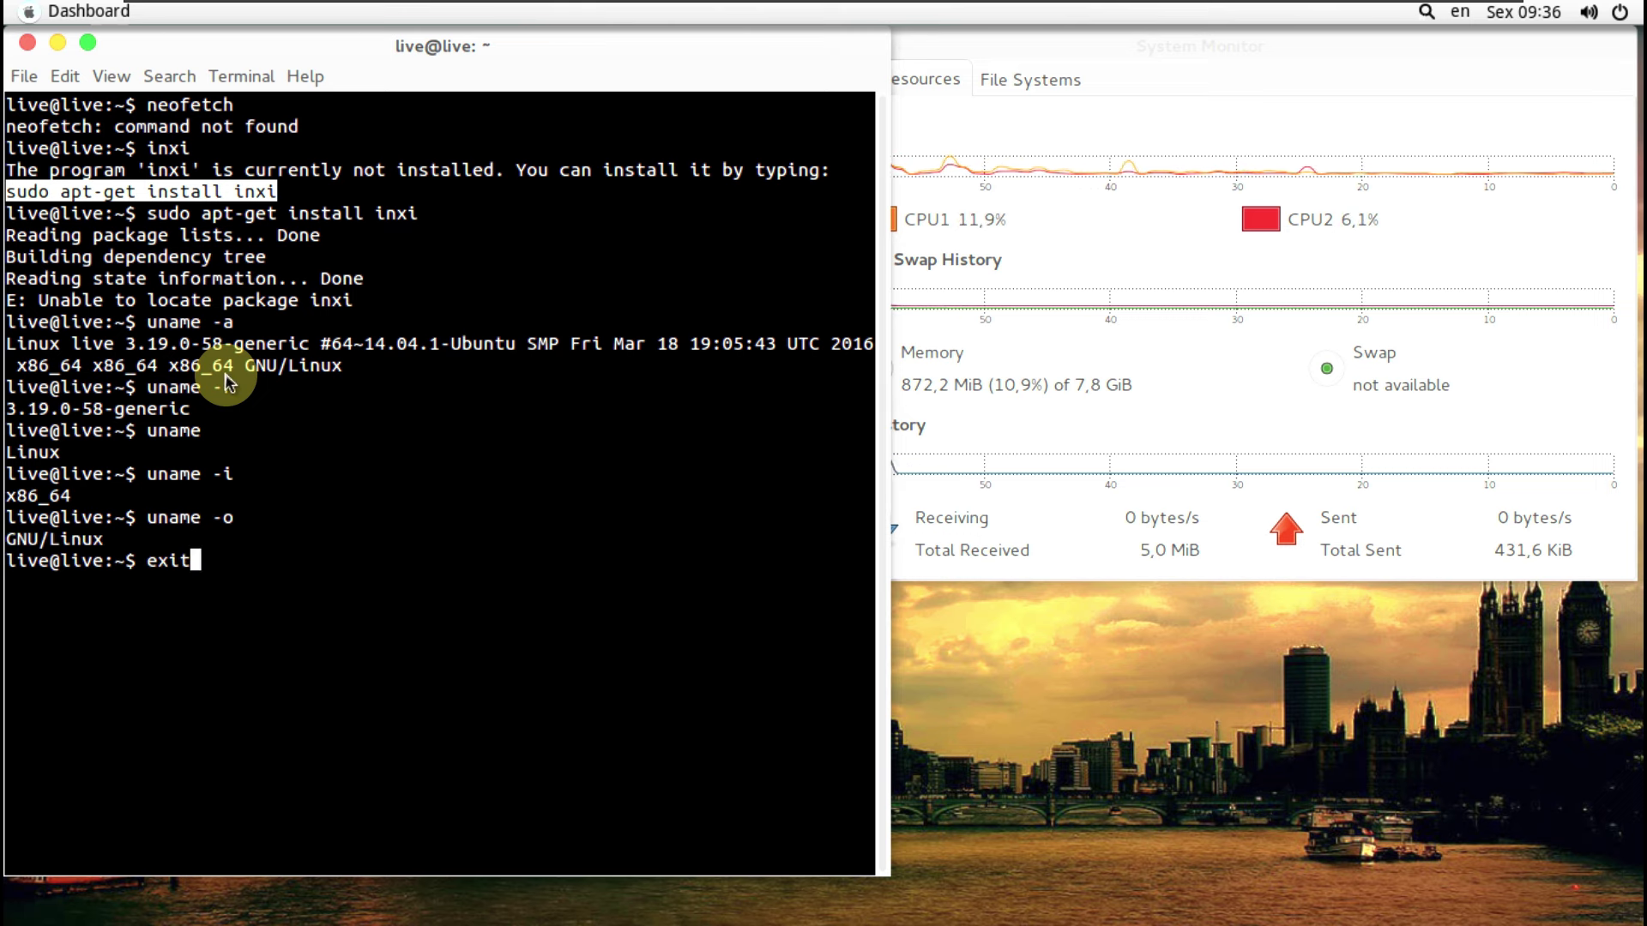
key(Return)
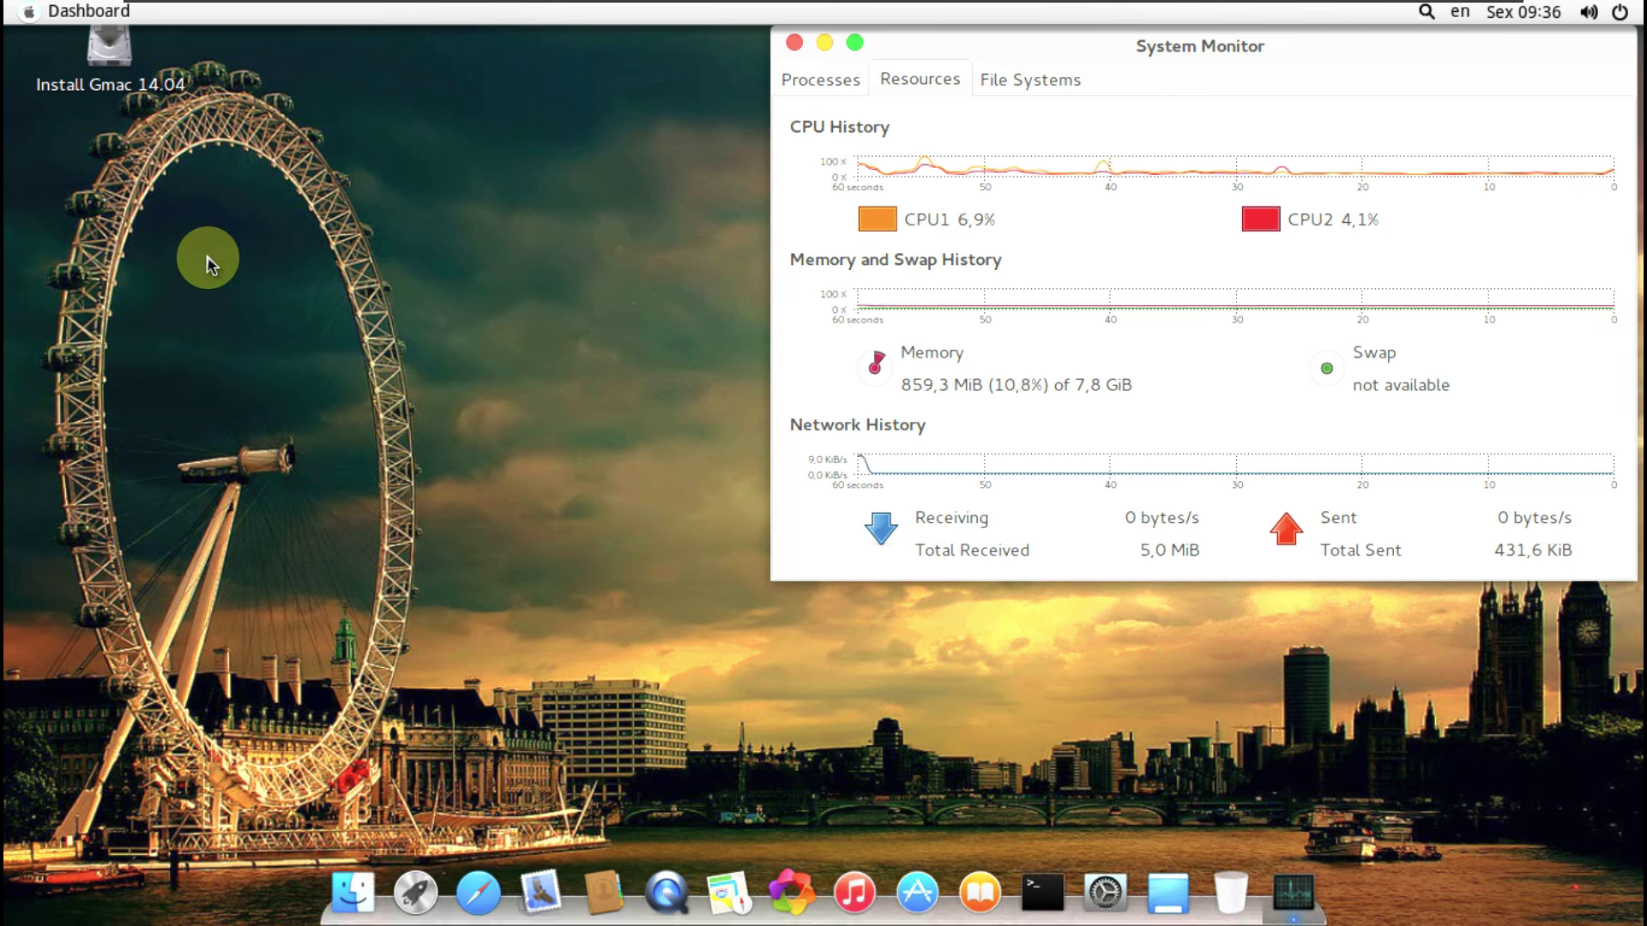
Launch the Install Gmac 14.04 installer from the desktop and continue with English as the language.
right_click(126, 85)
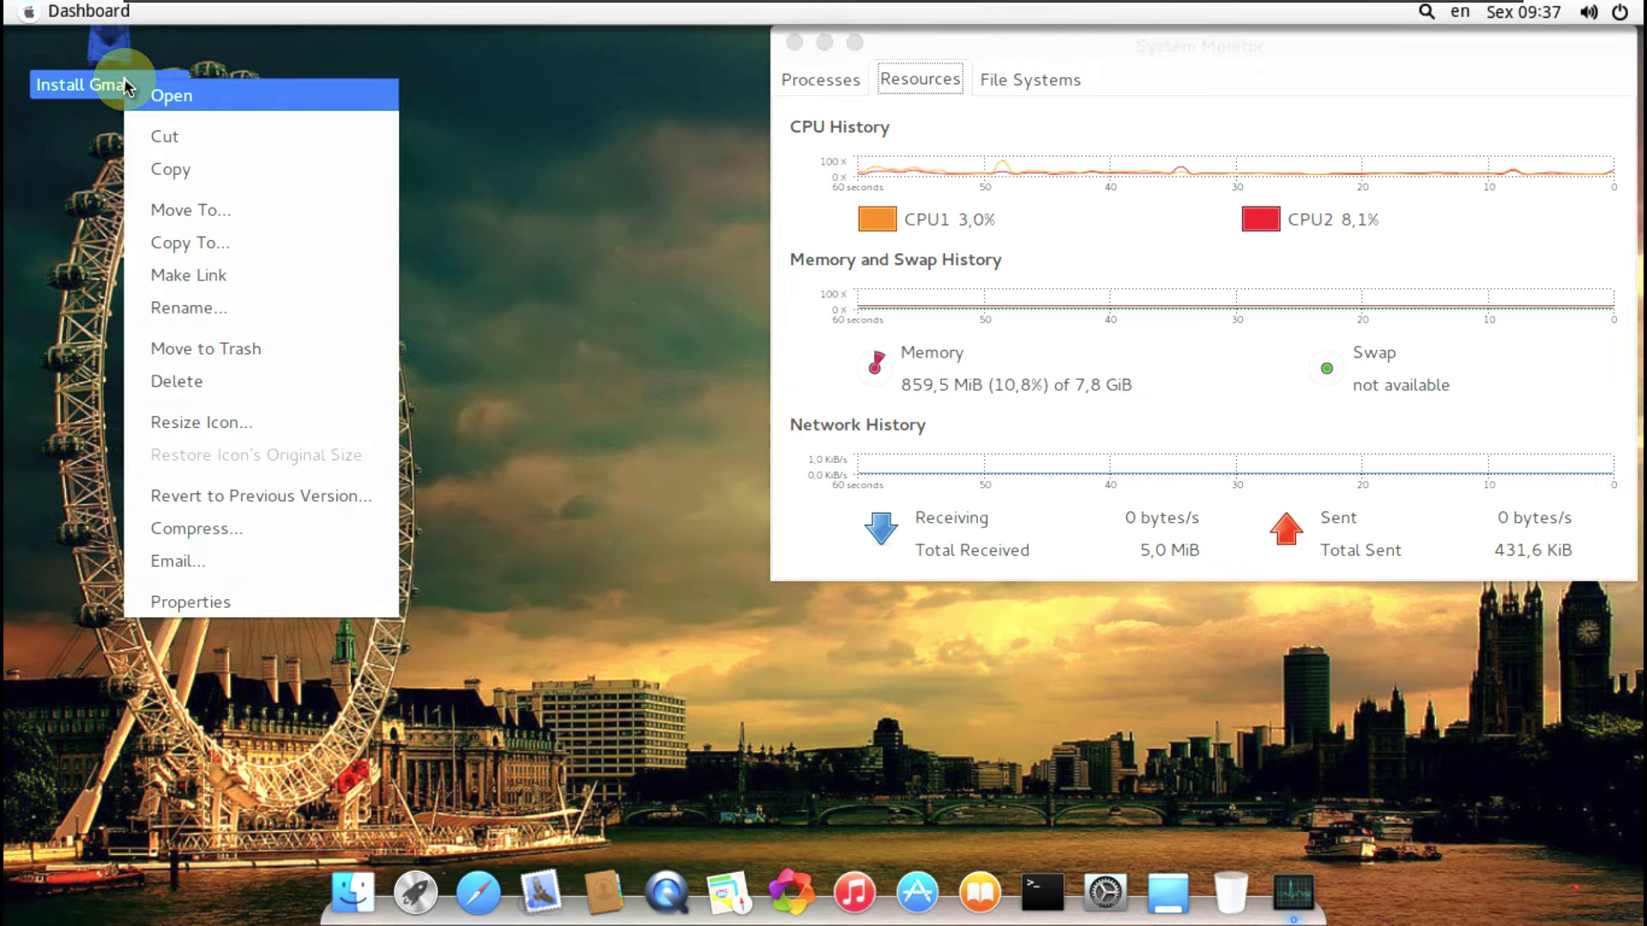
click(154, 95)
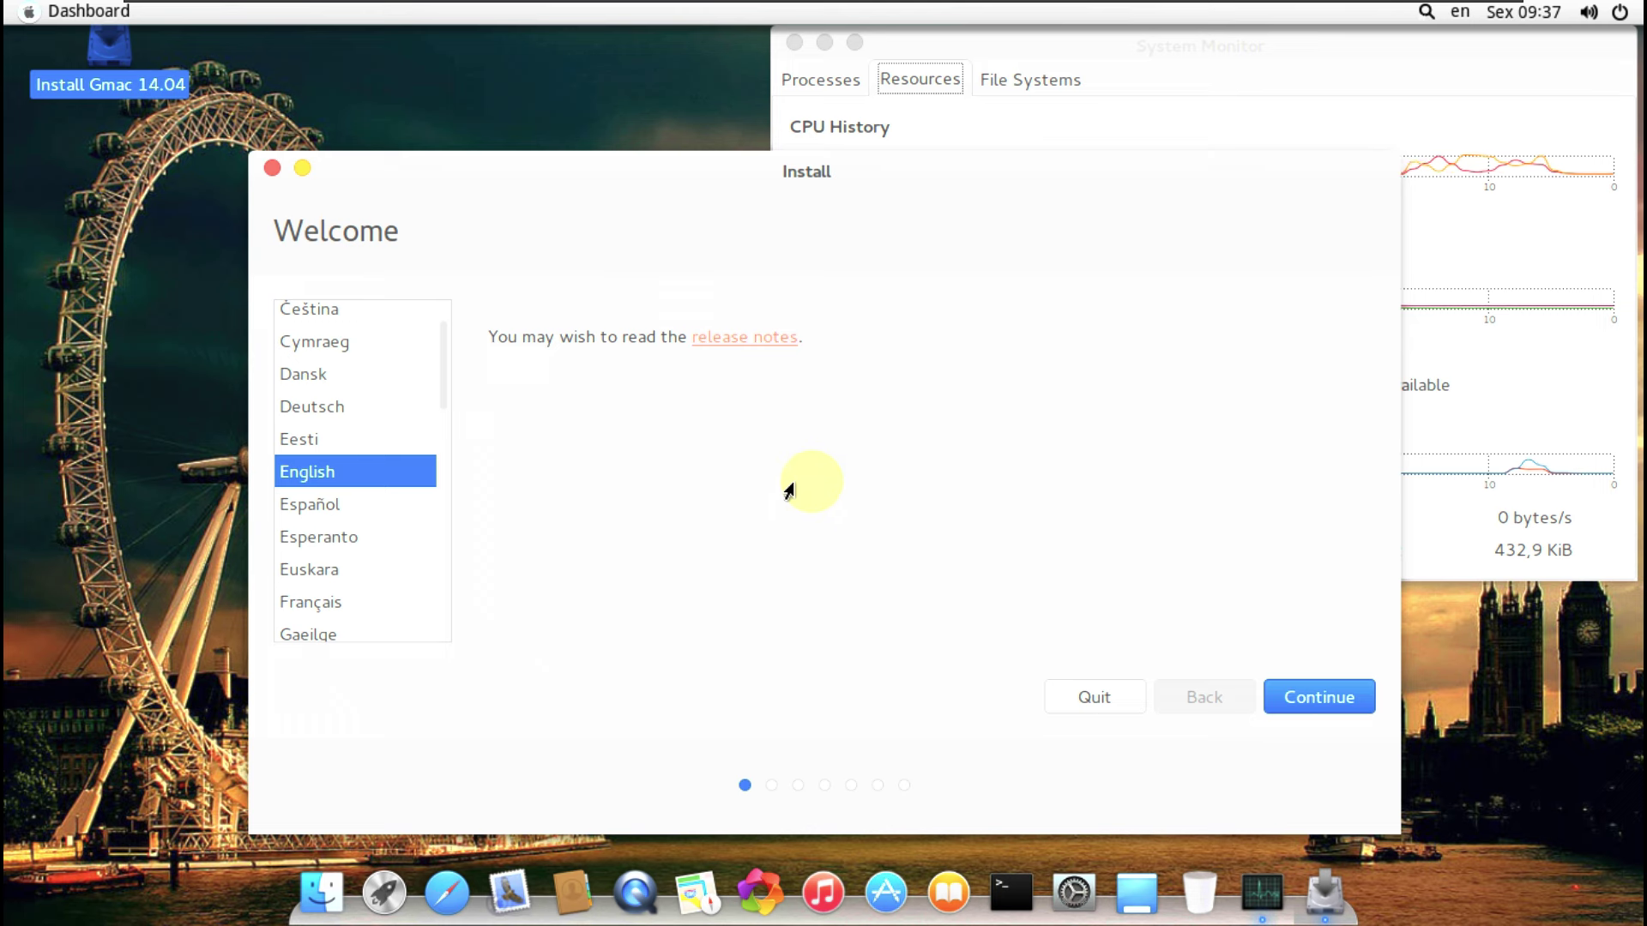
click(1340, 691)
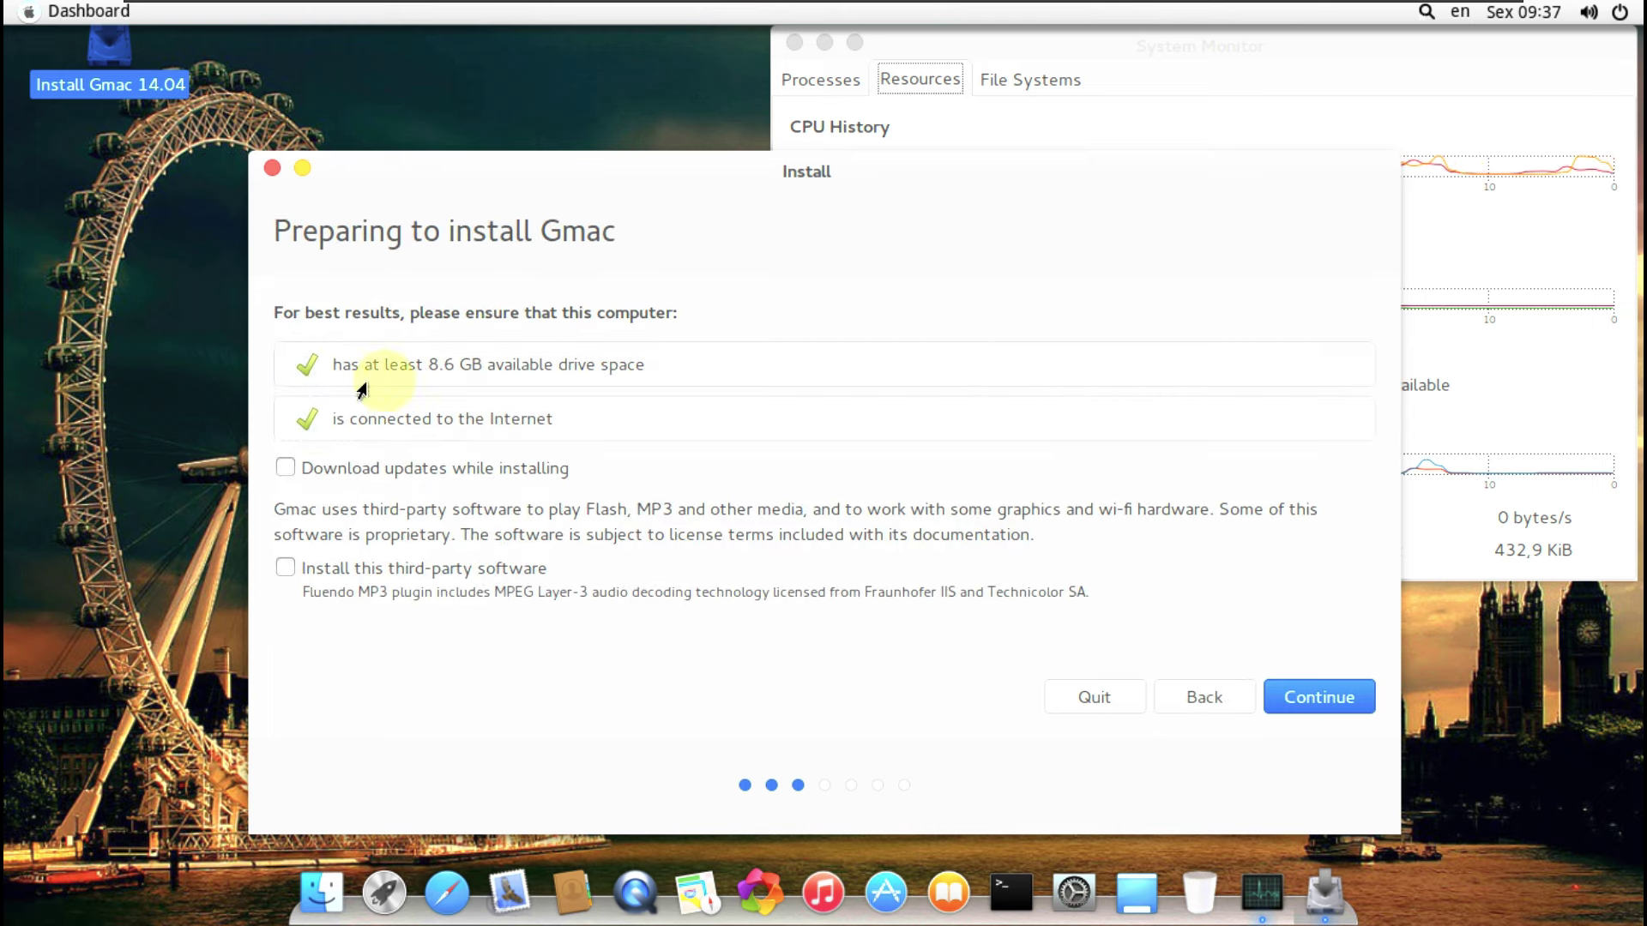
Enable downloading updates while installing and installing third-party software, and continue to the installation type.
click(444, 471)
click(415, 566)
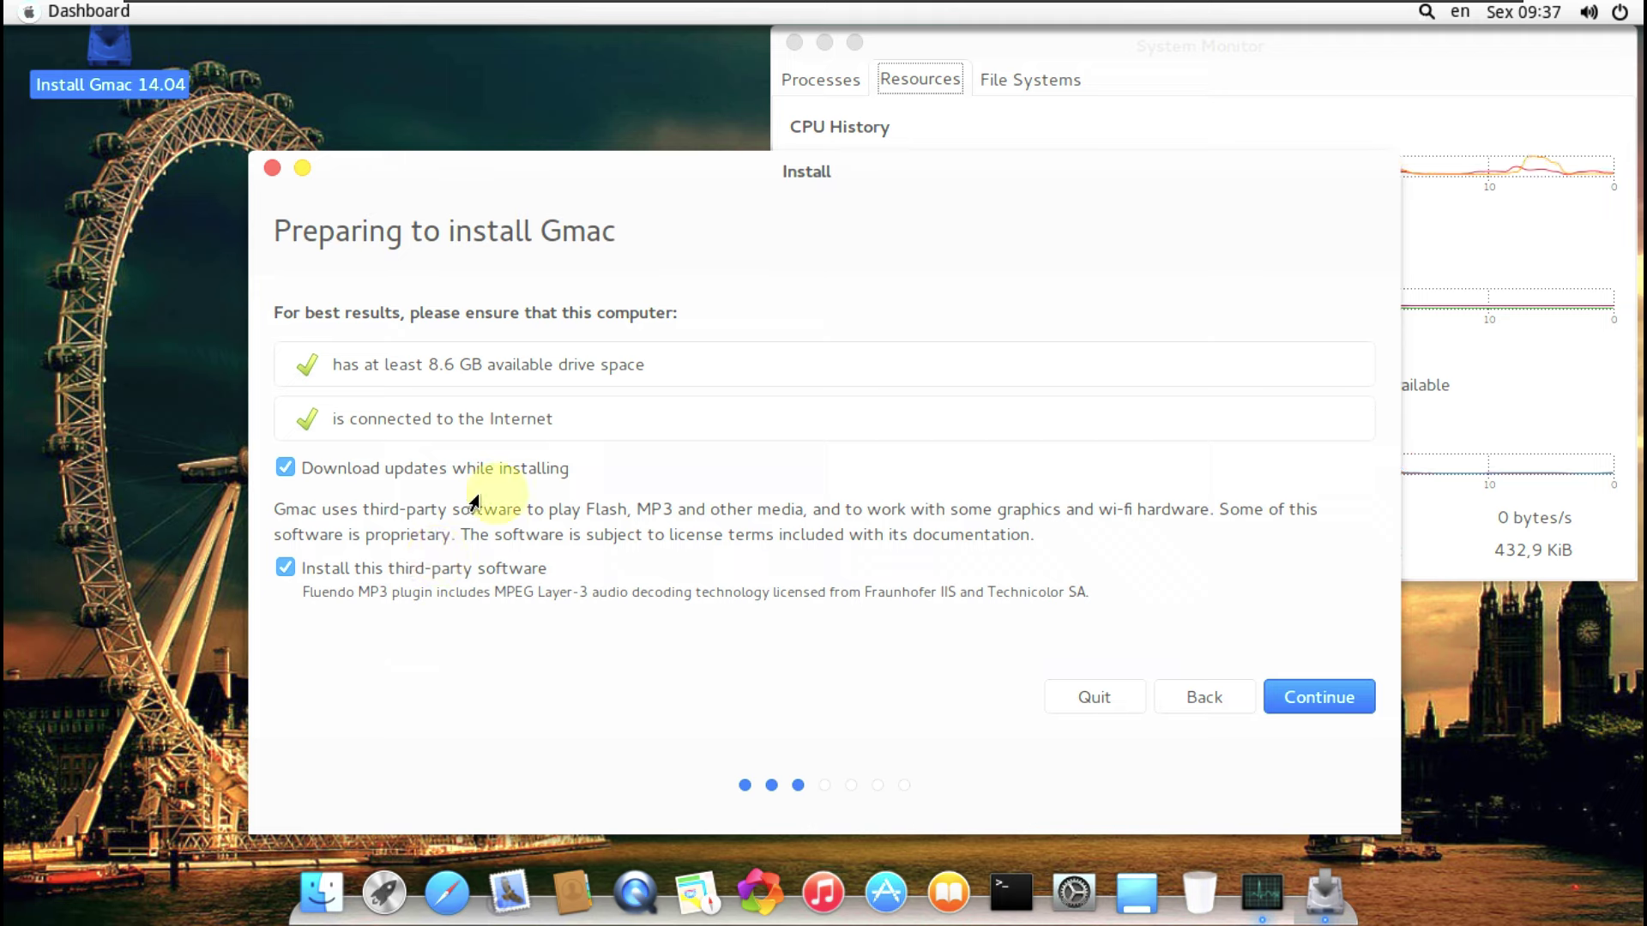
click(1300, 693)
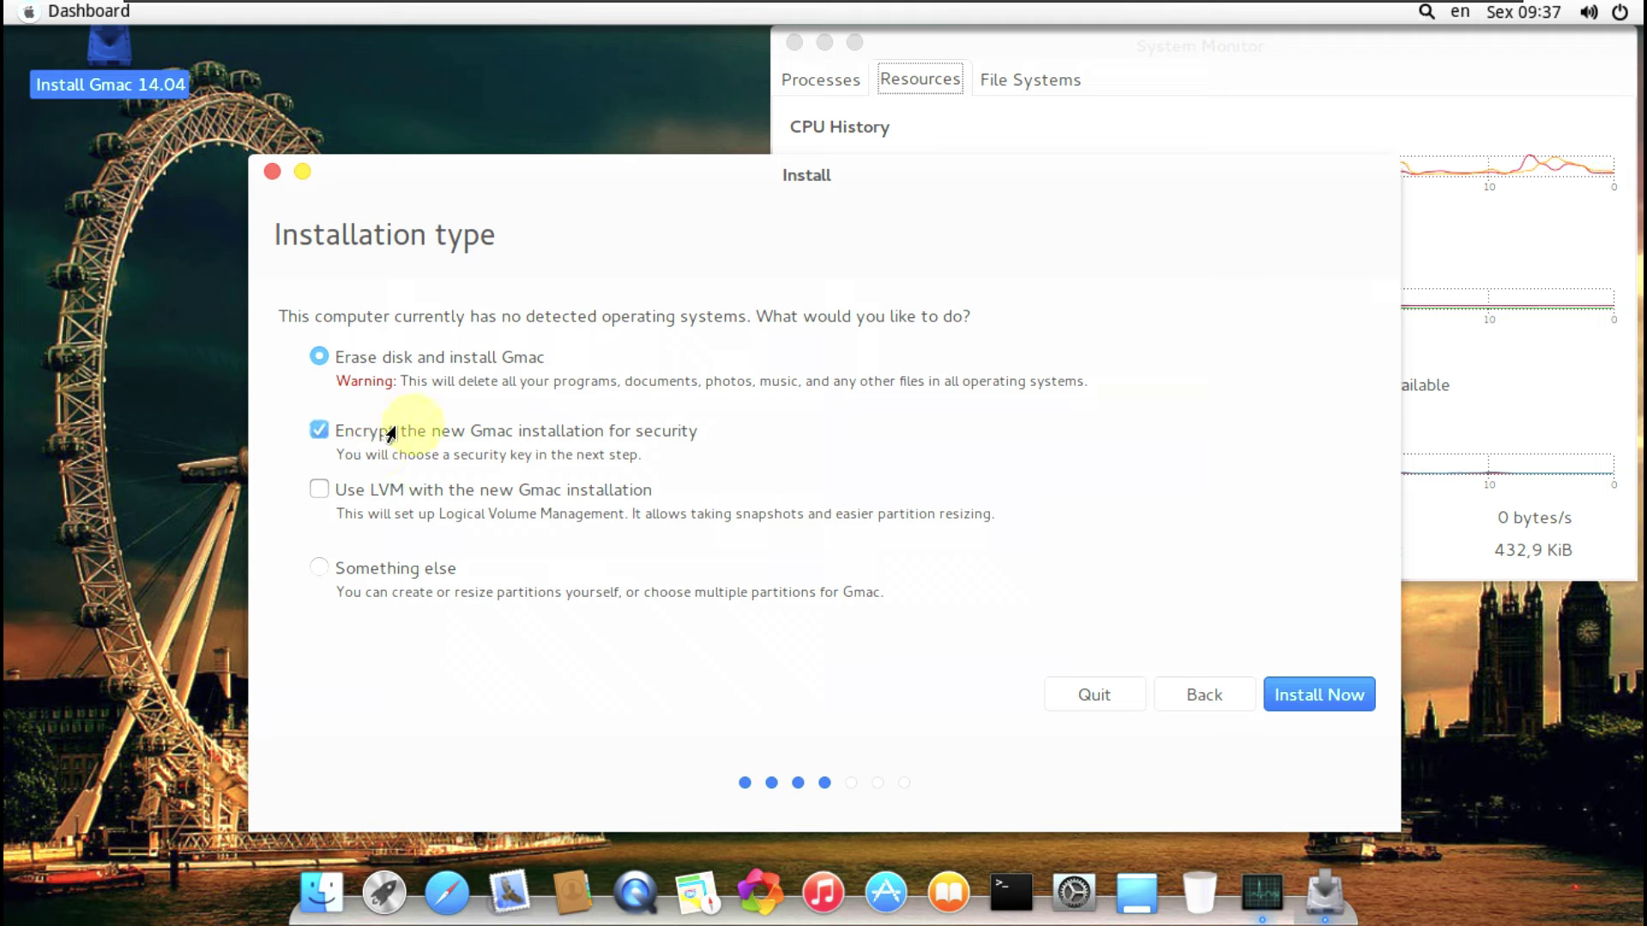
Try the installation type options, choose Something else, and quit the installation.
click(382, 489)
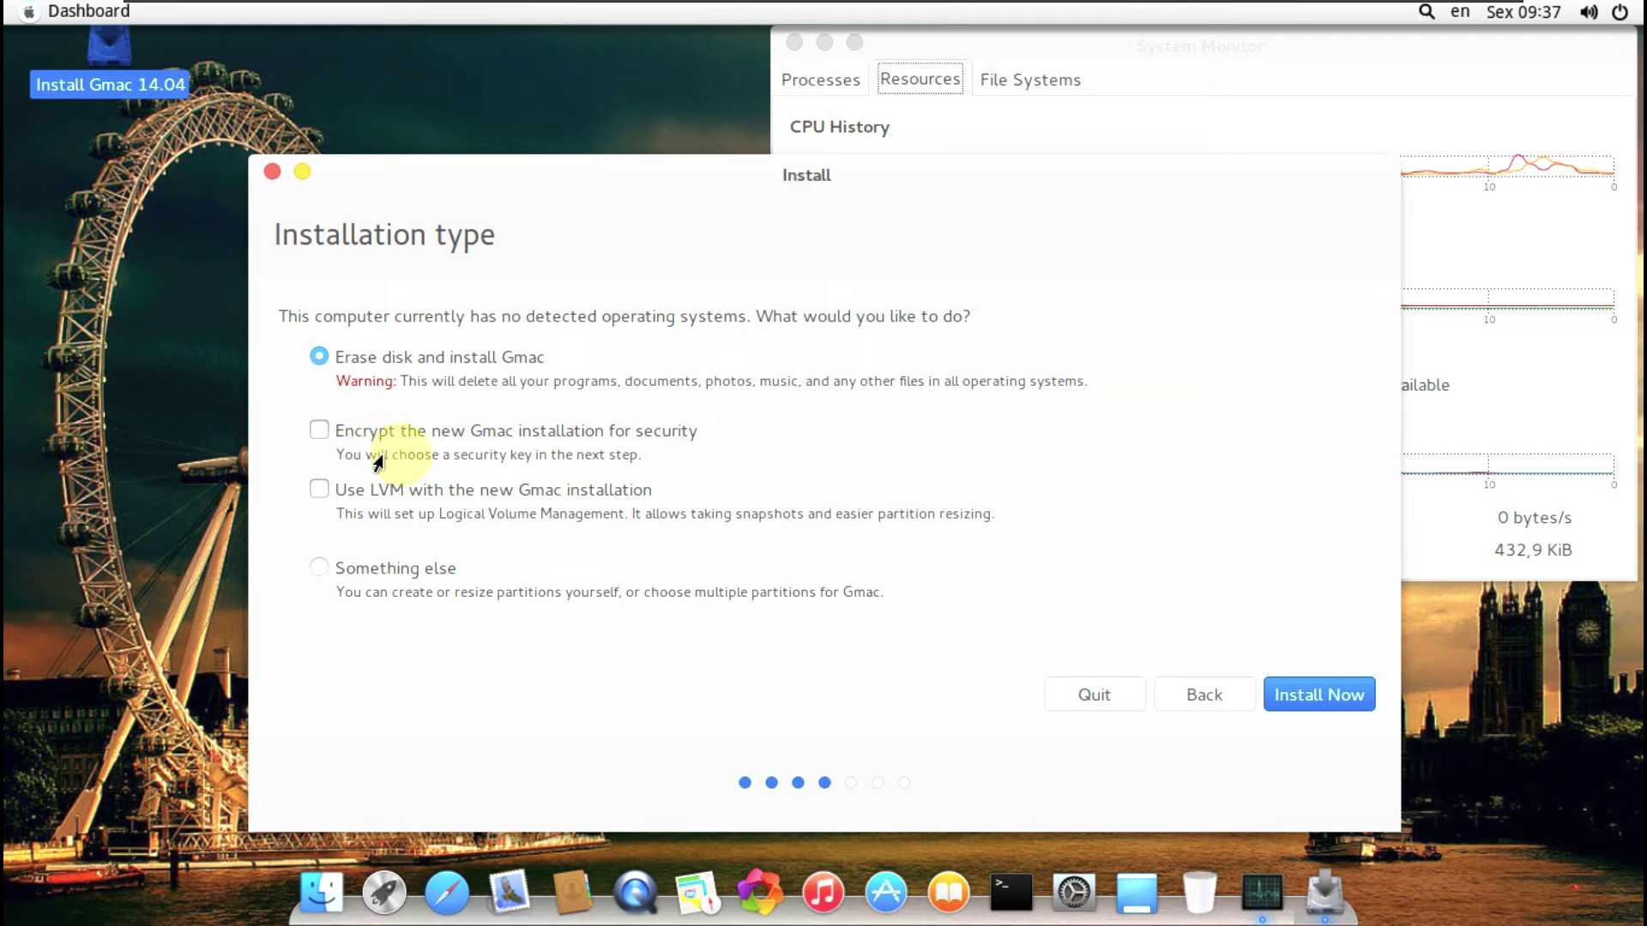
click(427, 576)
click(1077, 695)
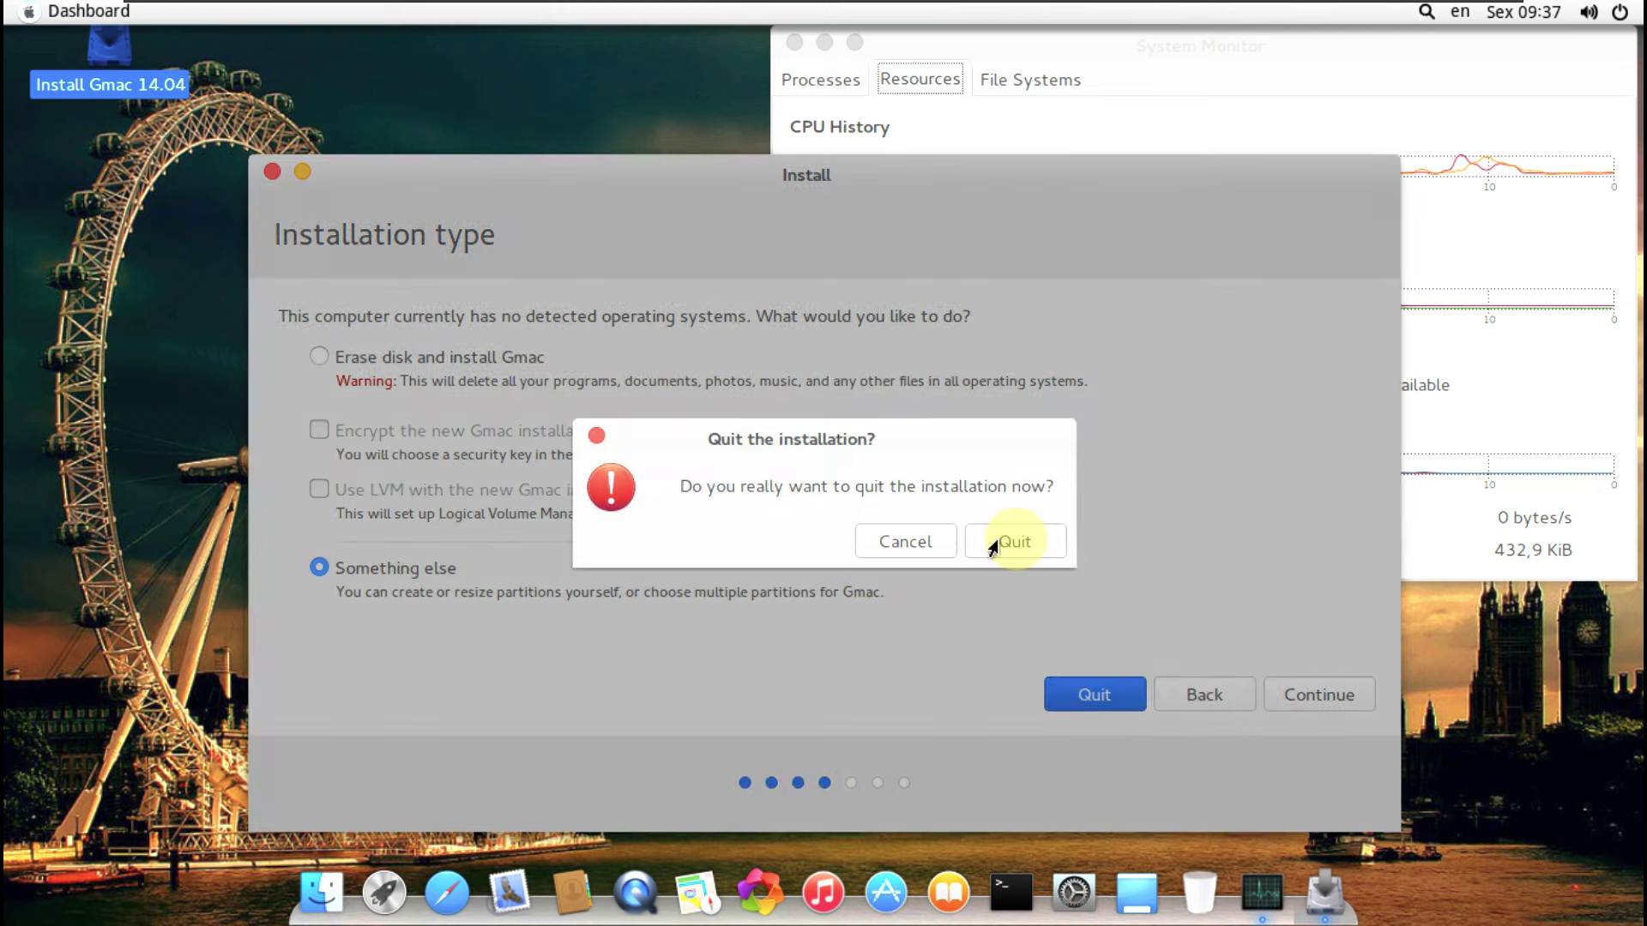
click(1005, 534)
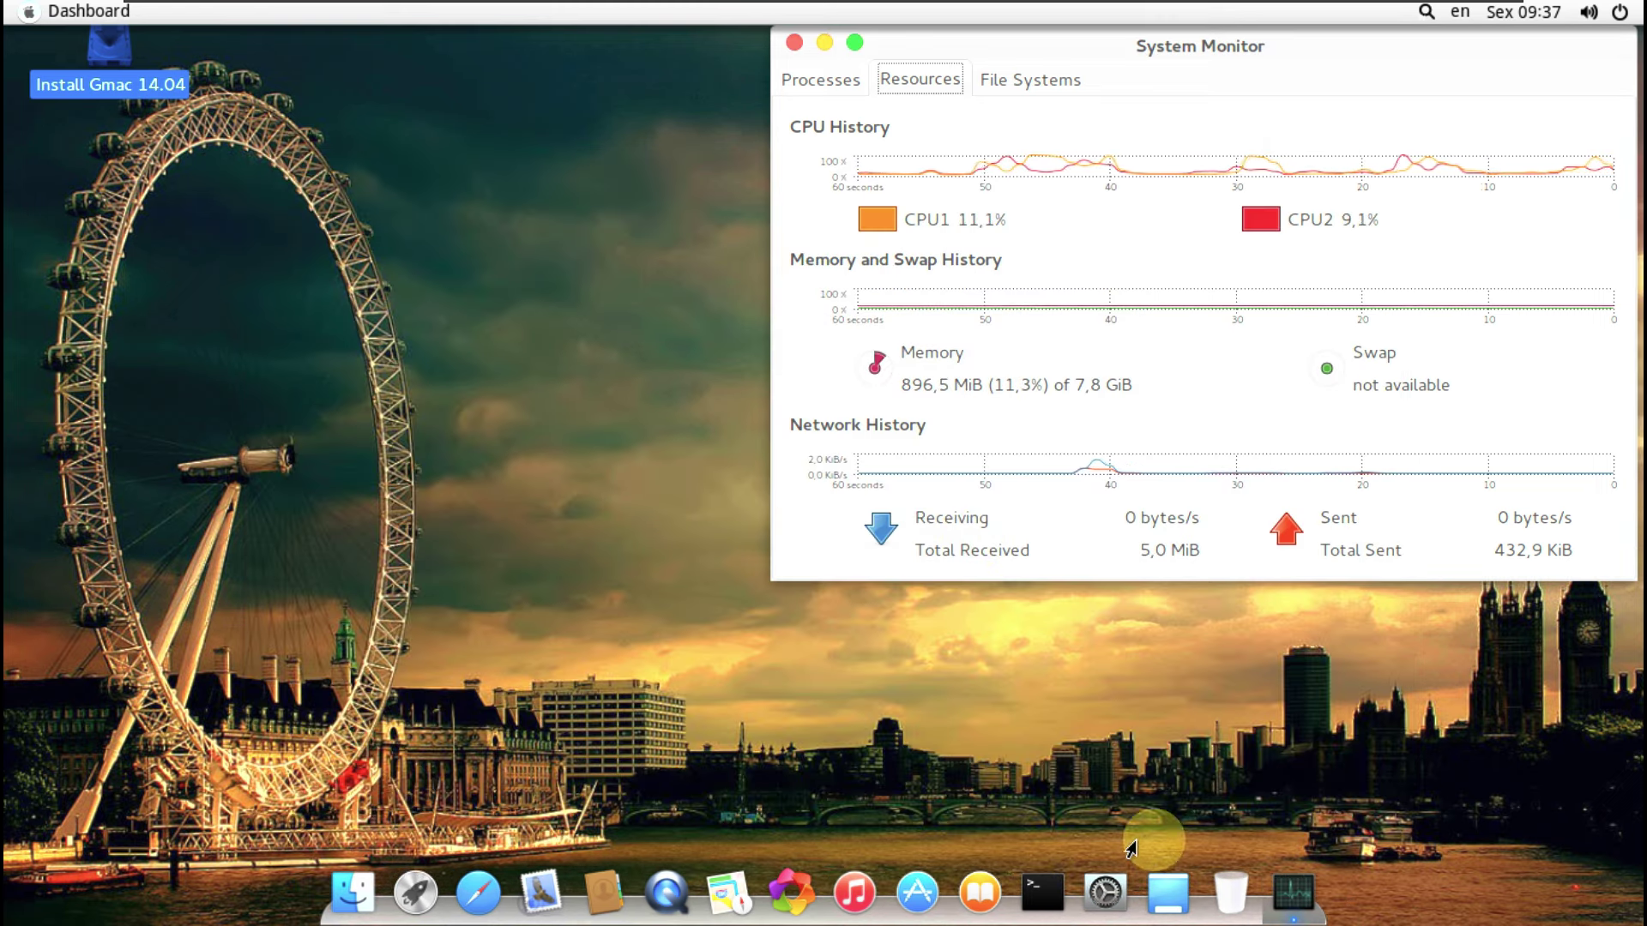
Open the Gmac Store and view its About information.
click(900, 880)
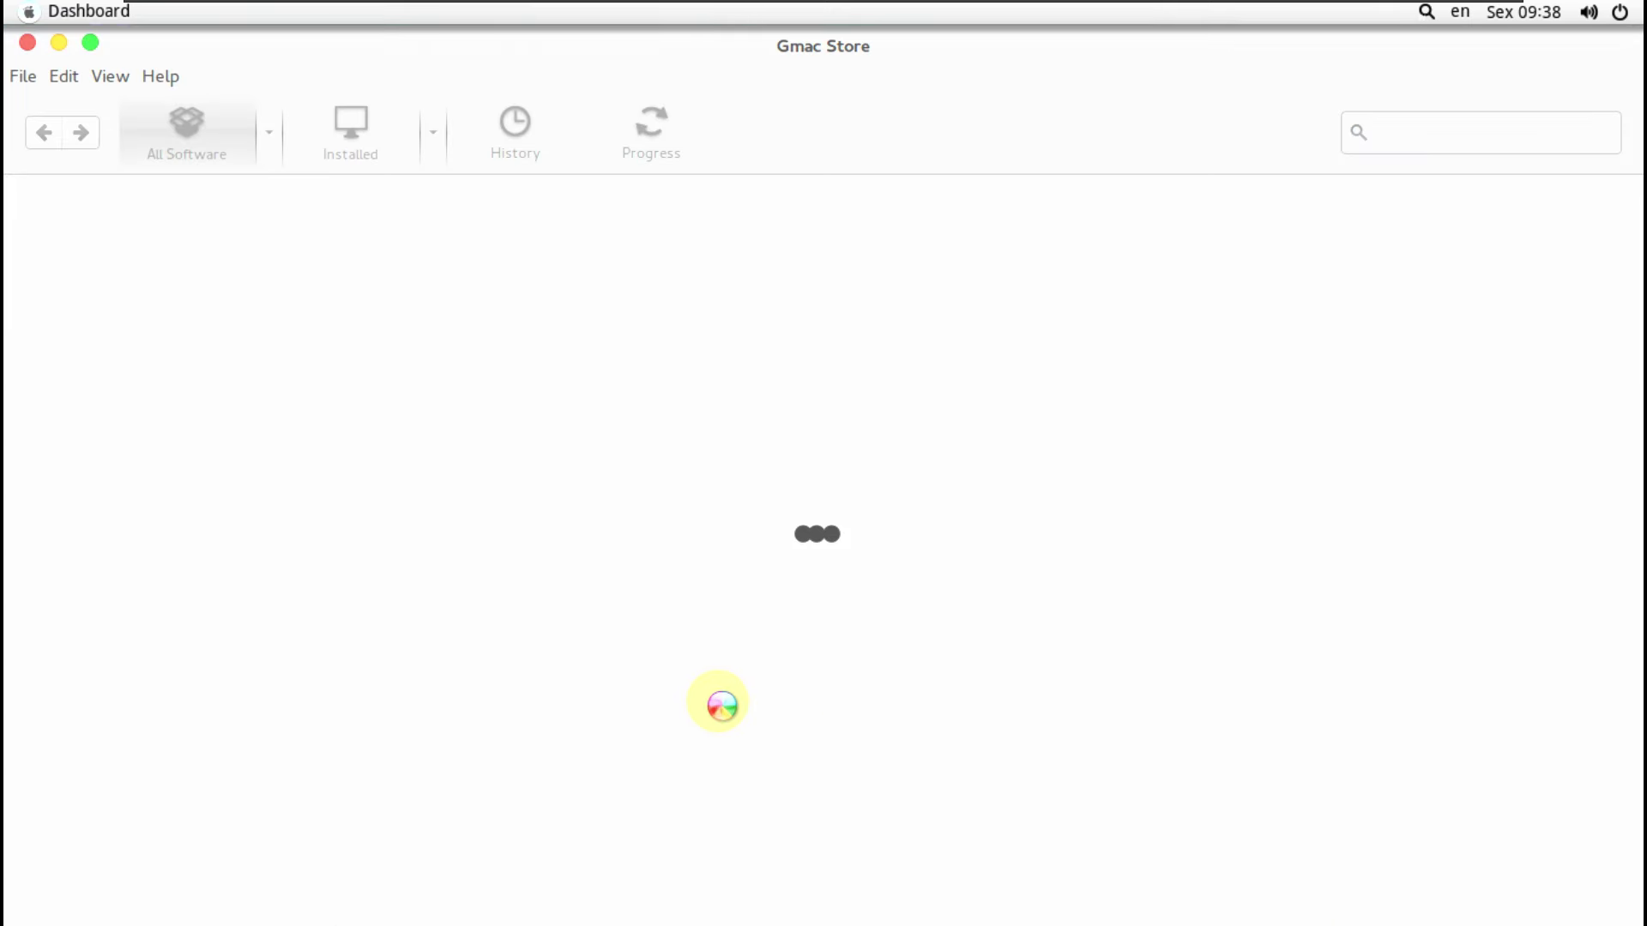
click(160, 76)
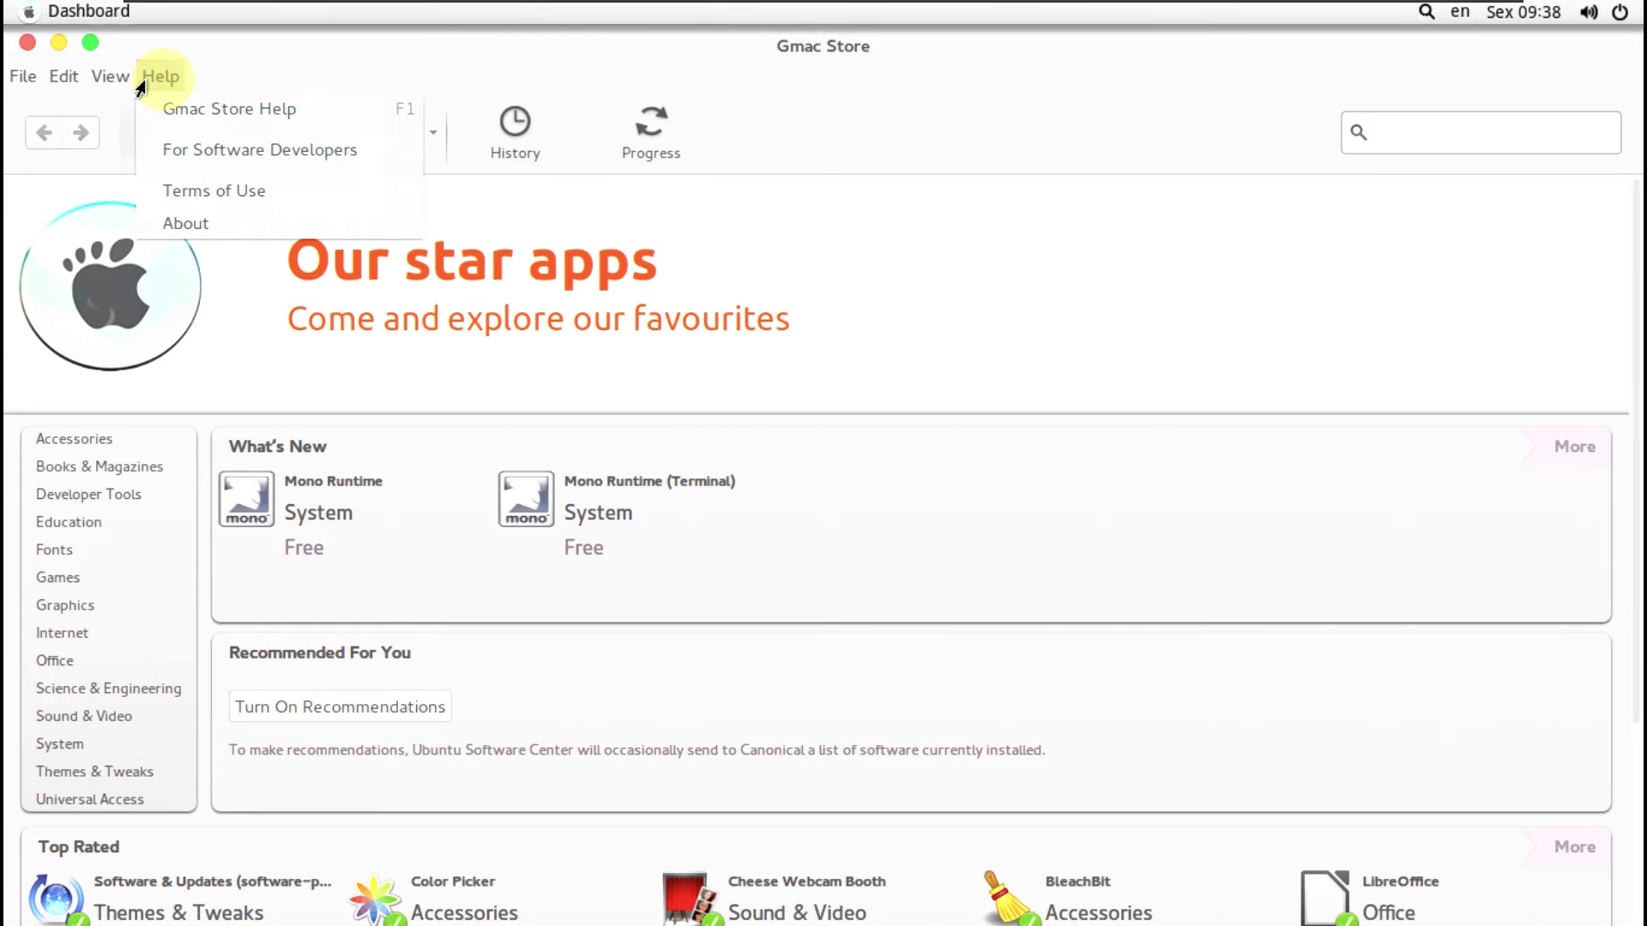
click(210, 220)
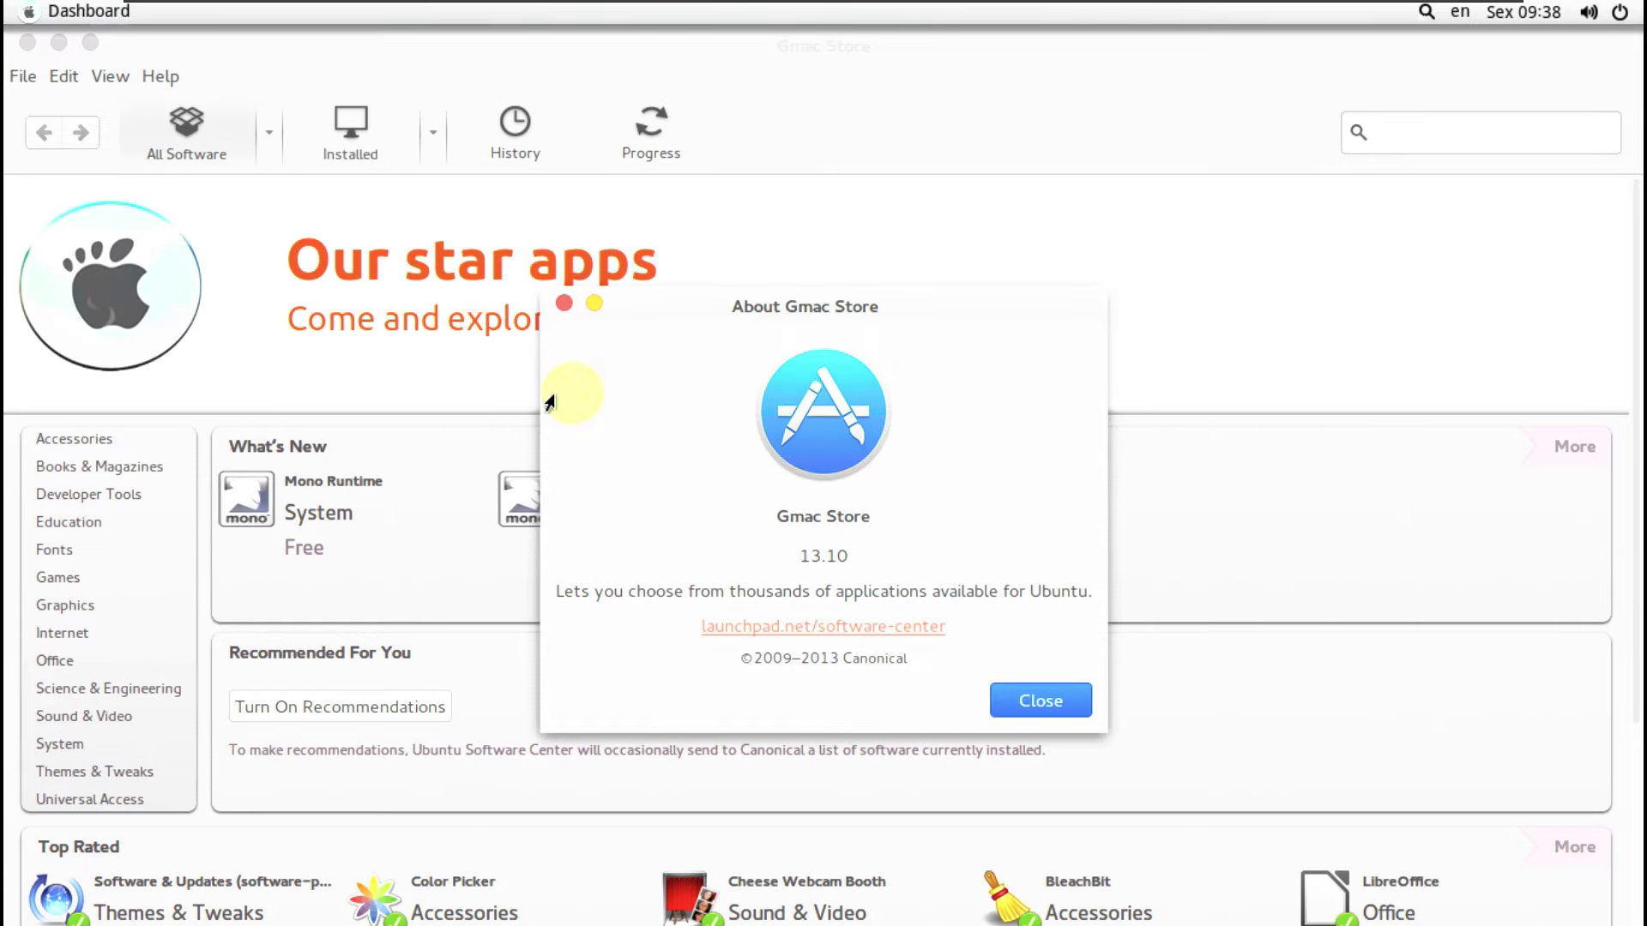
click(1025, 702)
Browse the store's home page from the featured banner to the Top Rated apps, keeping the view on All Software.
scroll(736, 661, down, 5)
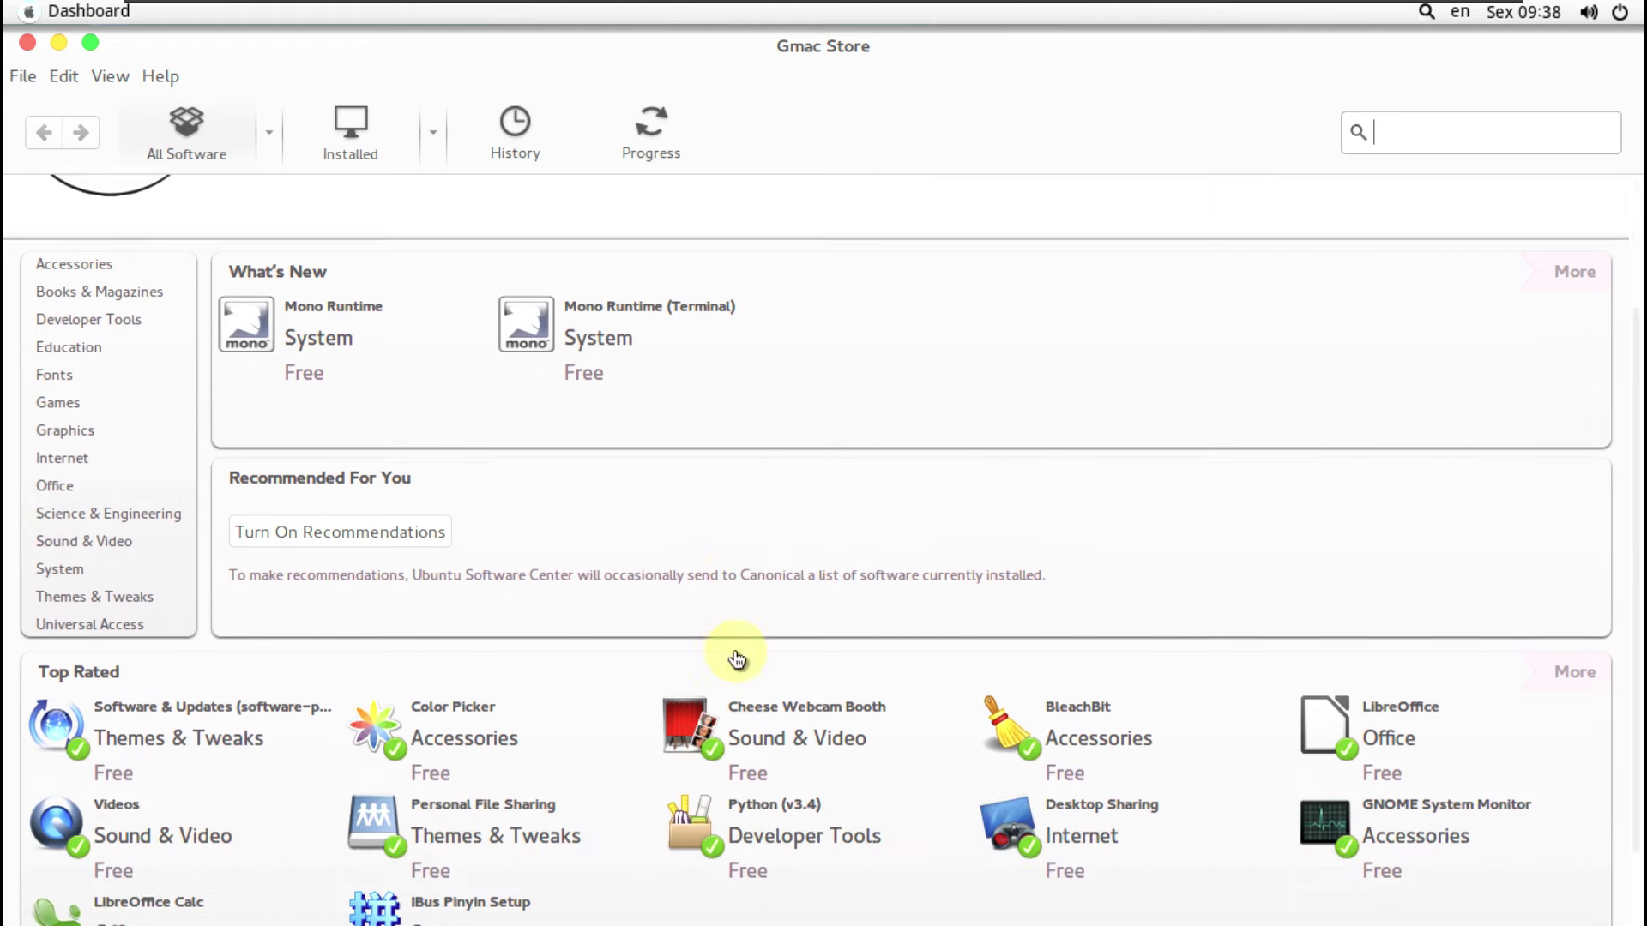
scroll(720, 652, up, 2)
scroll(721, 643, down, 2)
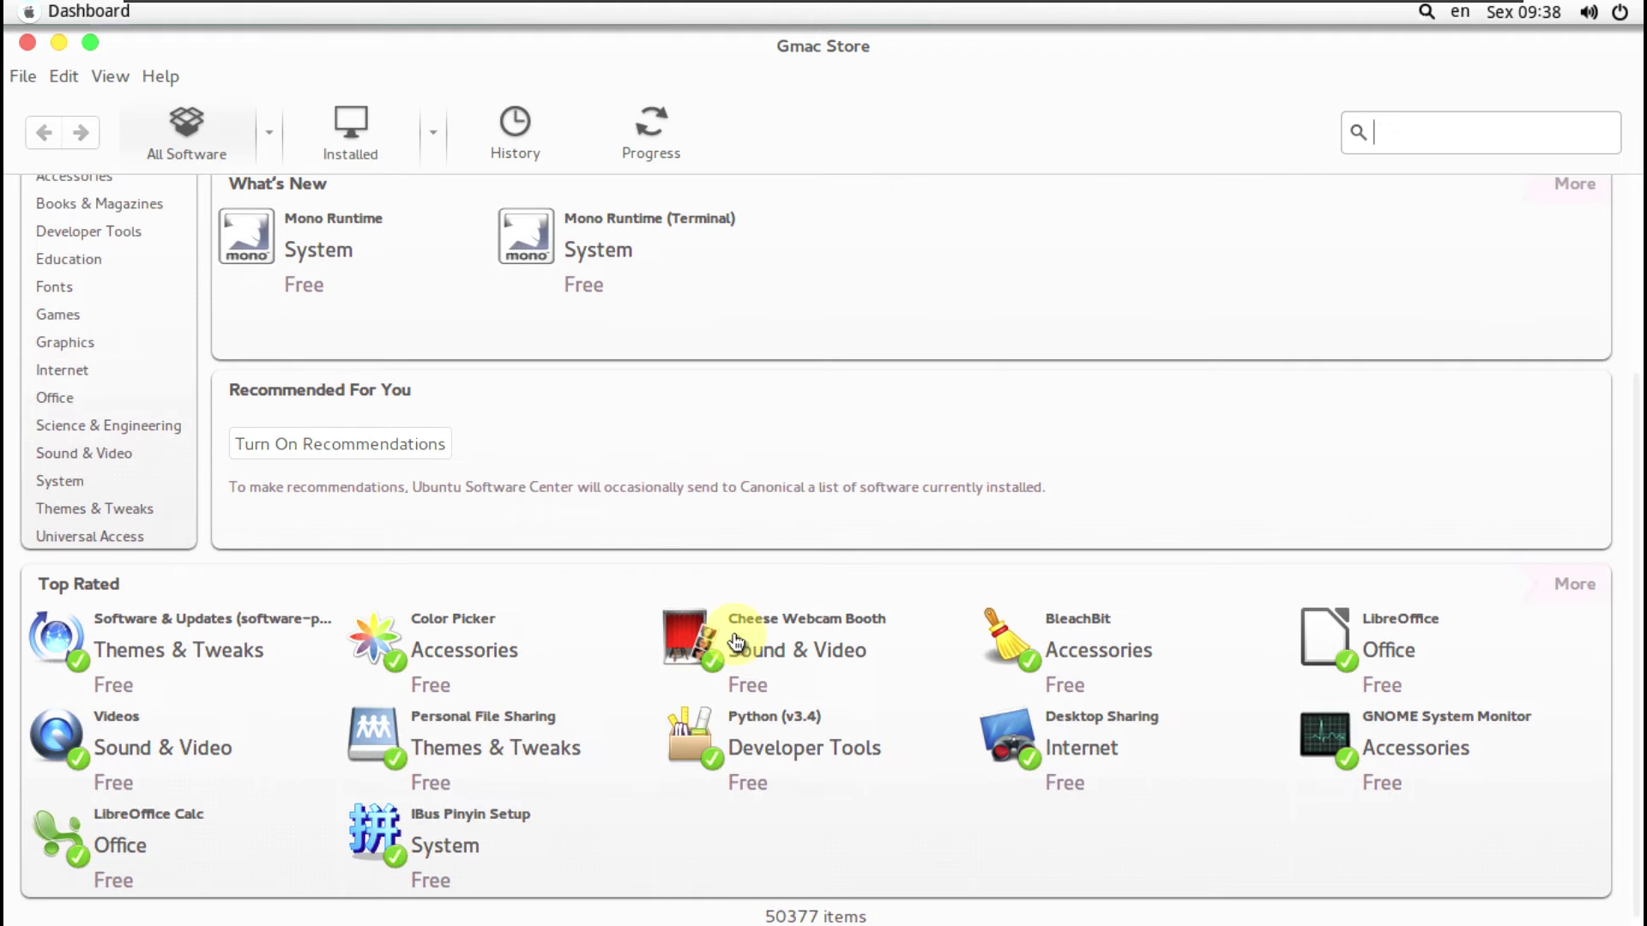
scroll(735, 639, up, 6)
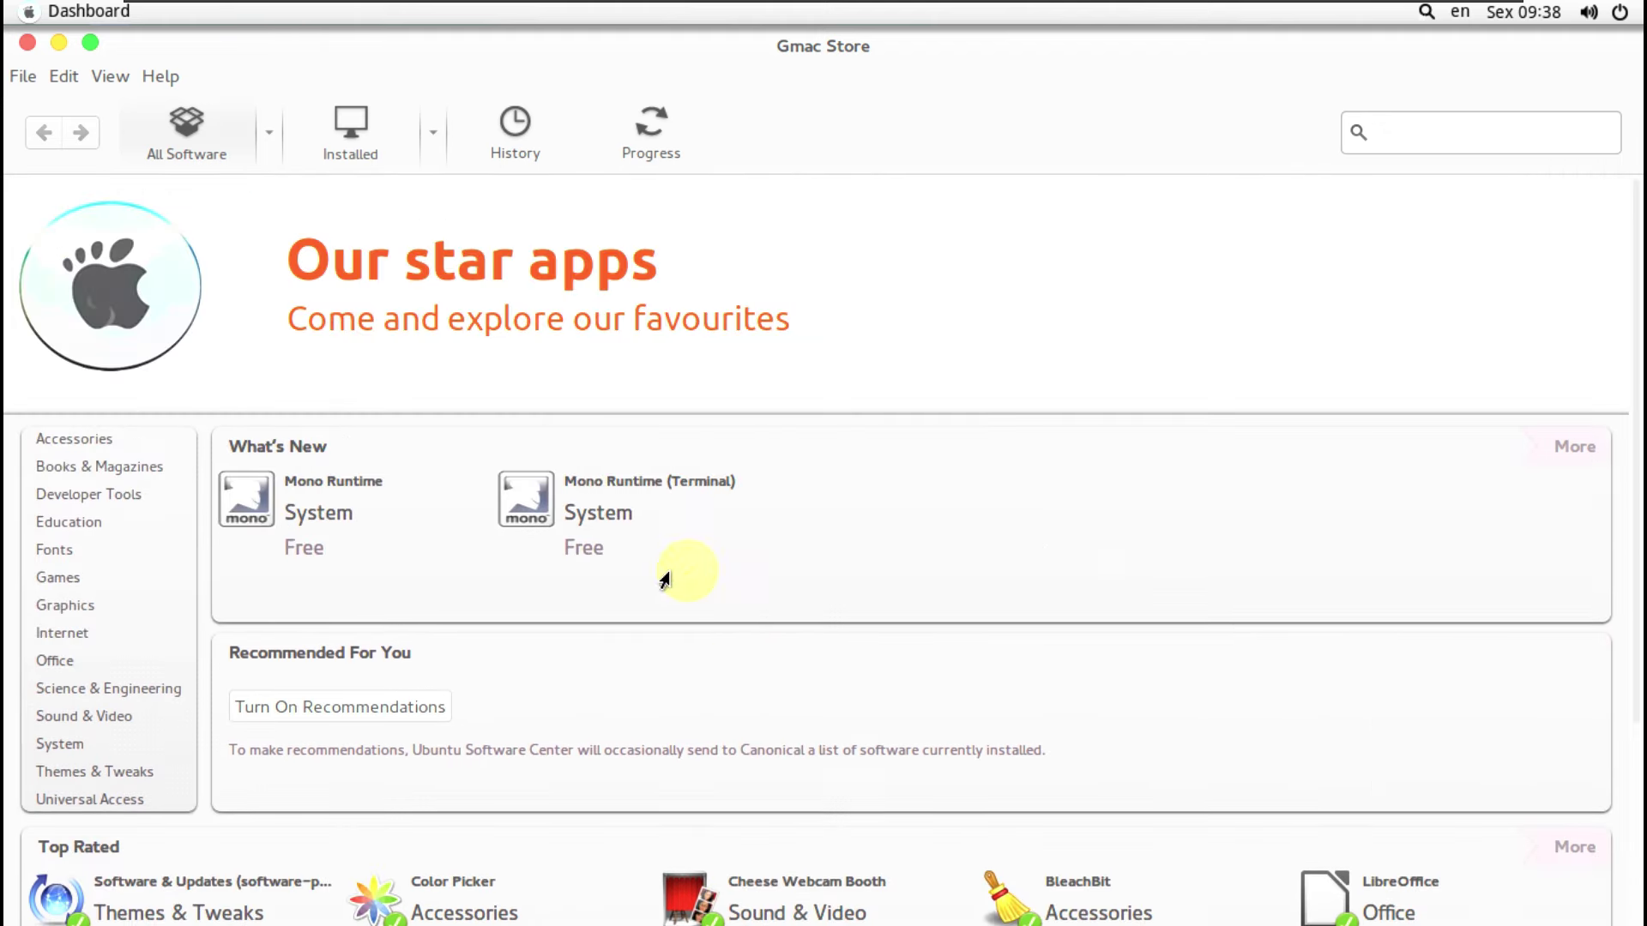
click(106, 78)
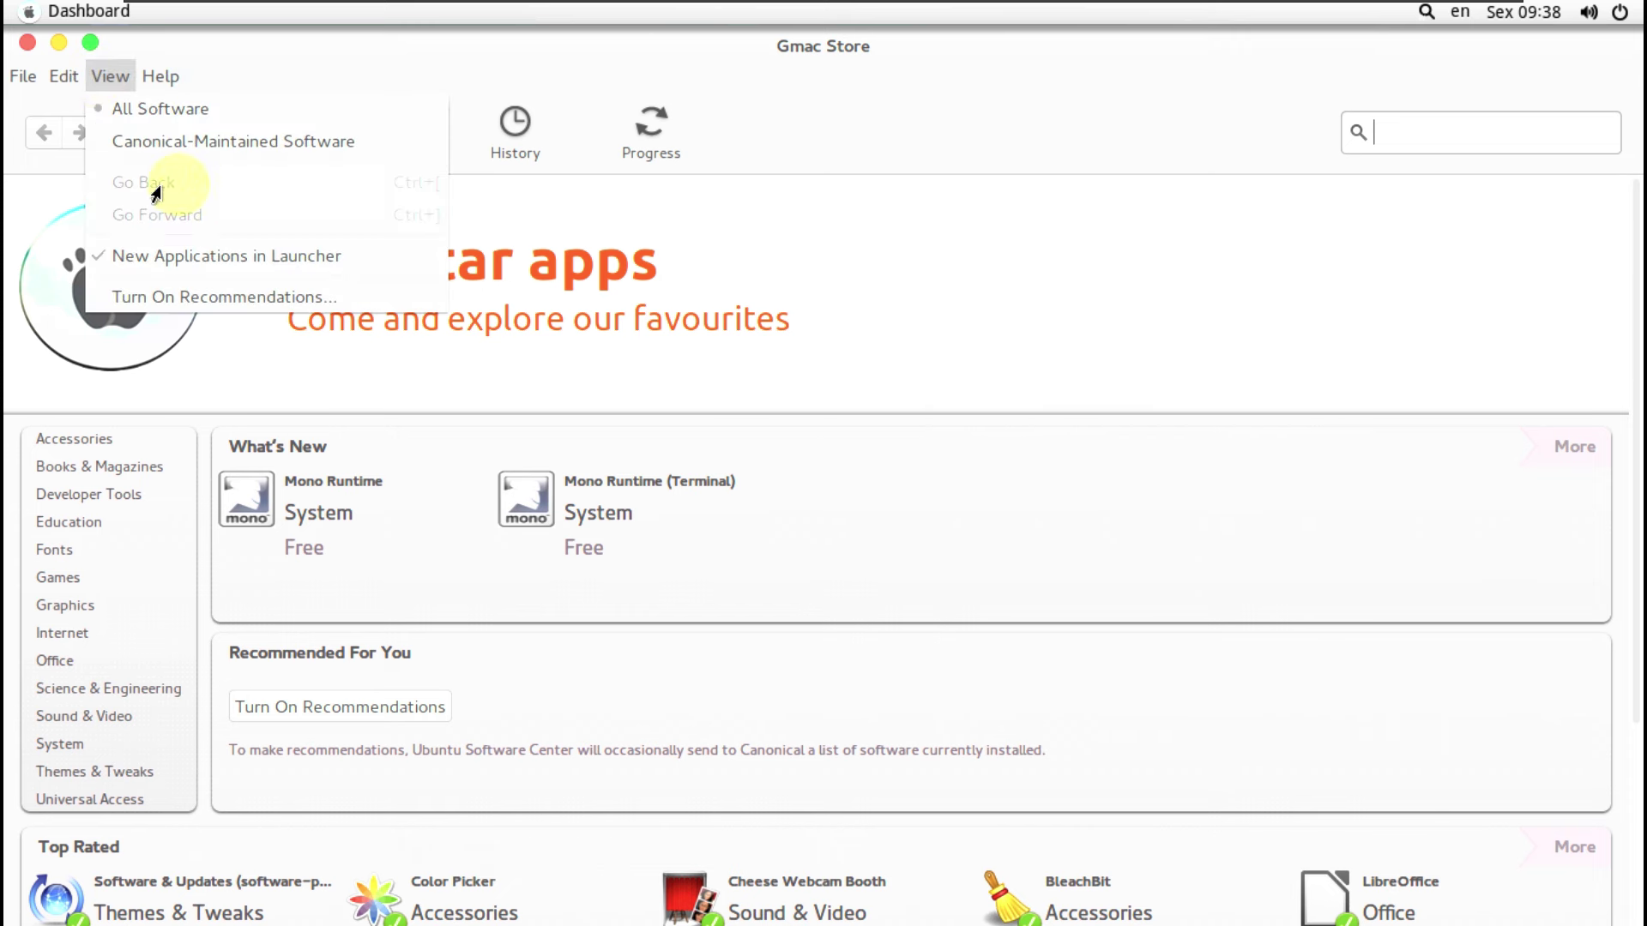
click(163, 109)
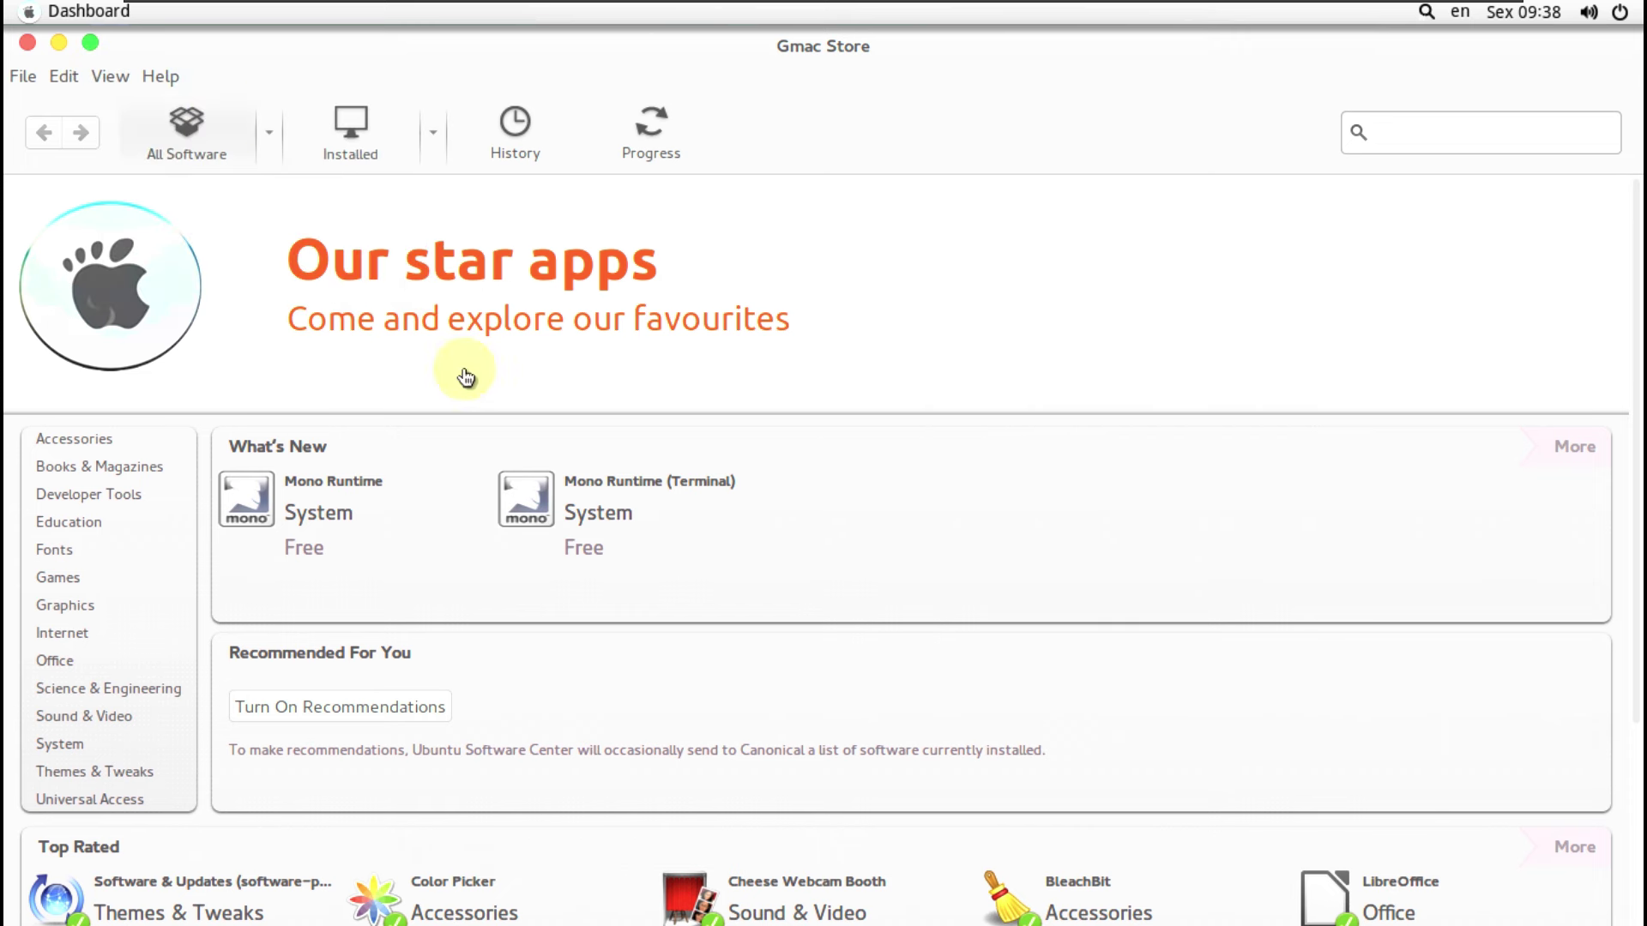
scroll(669, 577, down, 5)
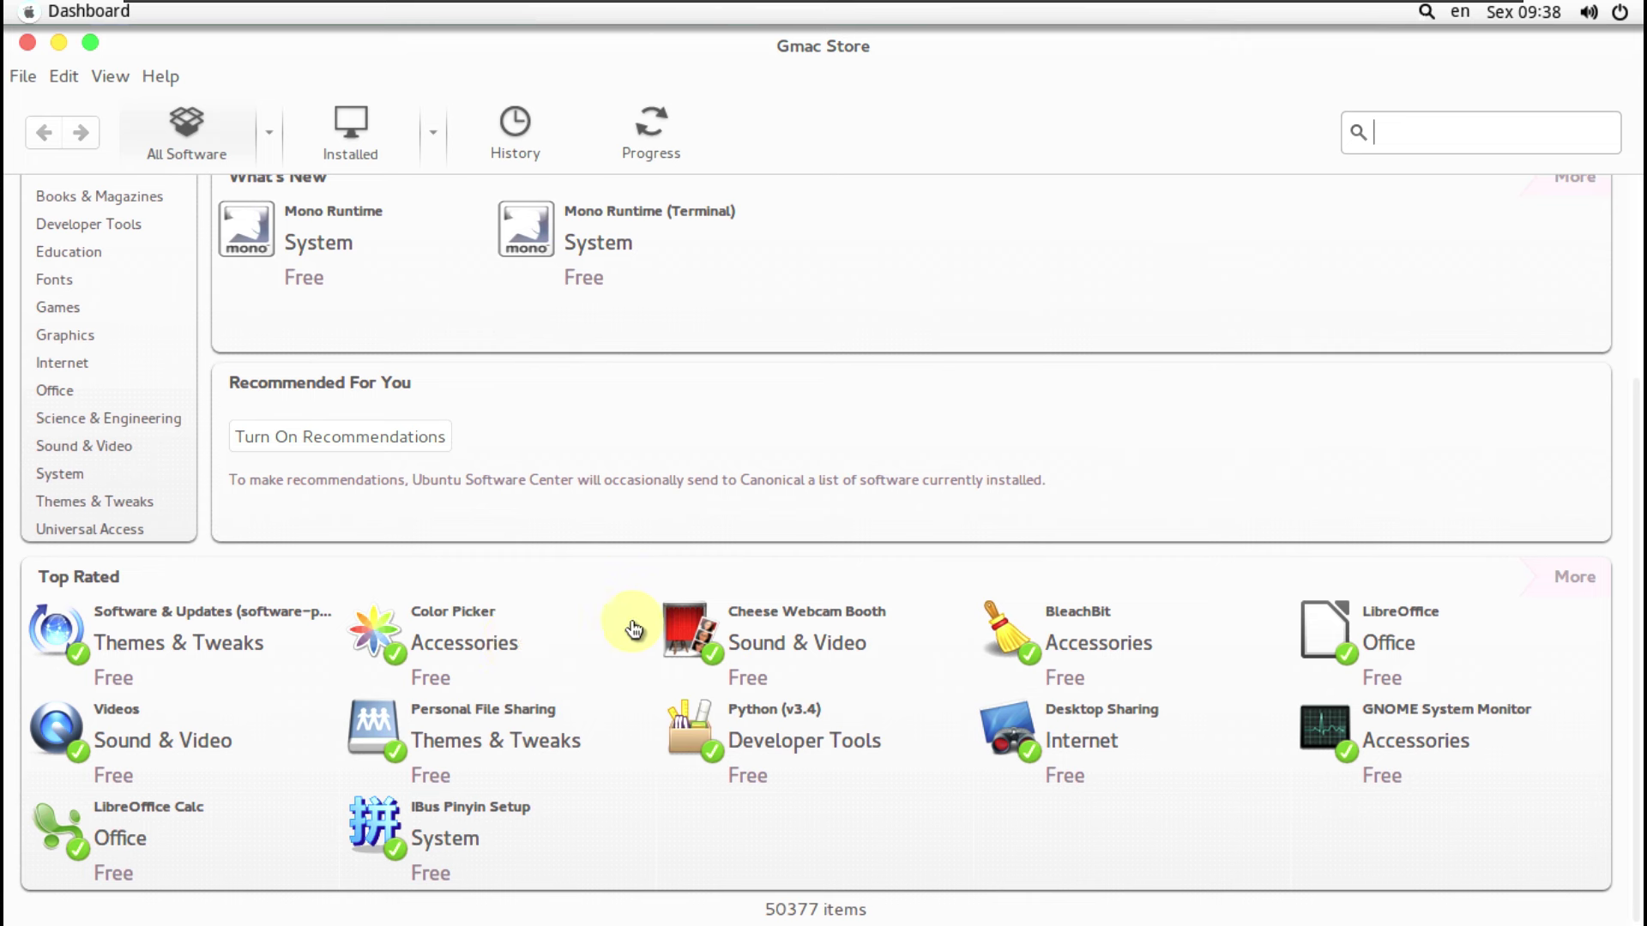
Examine the Videos app's description, optional add-ons and version details, and return to the store's home page.
click(192, 729)
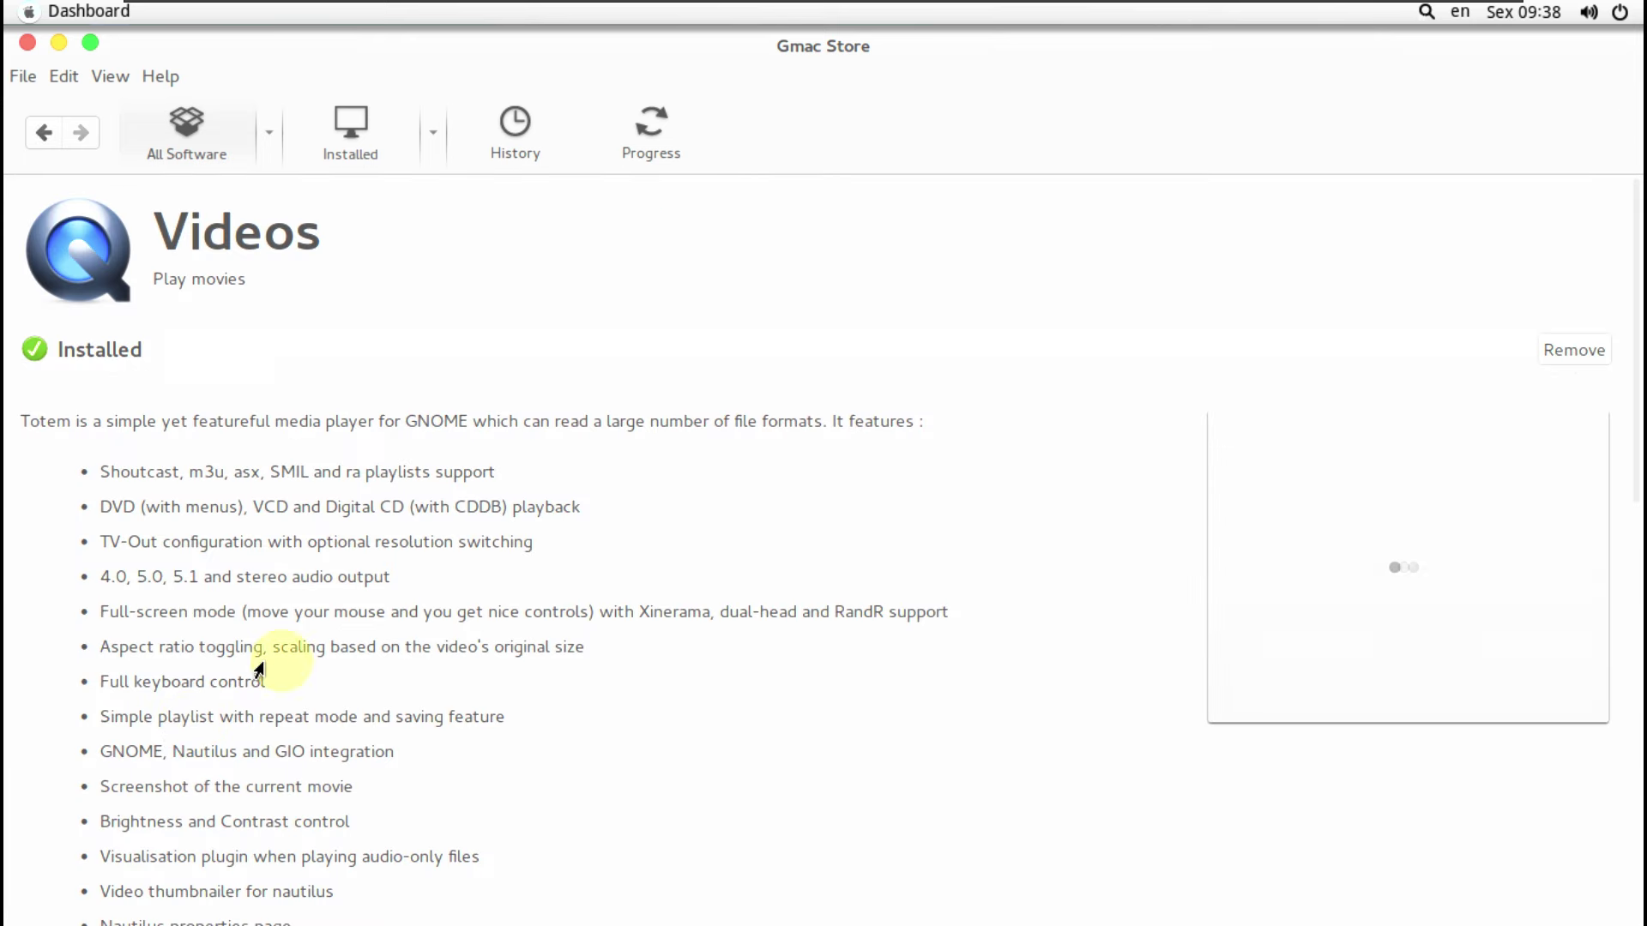
scroll(423, 569, down, 10)
scroll(405, 576, up, 1)
scroll(412, 549, down, 1)
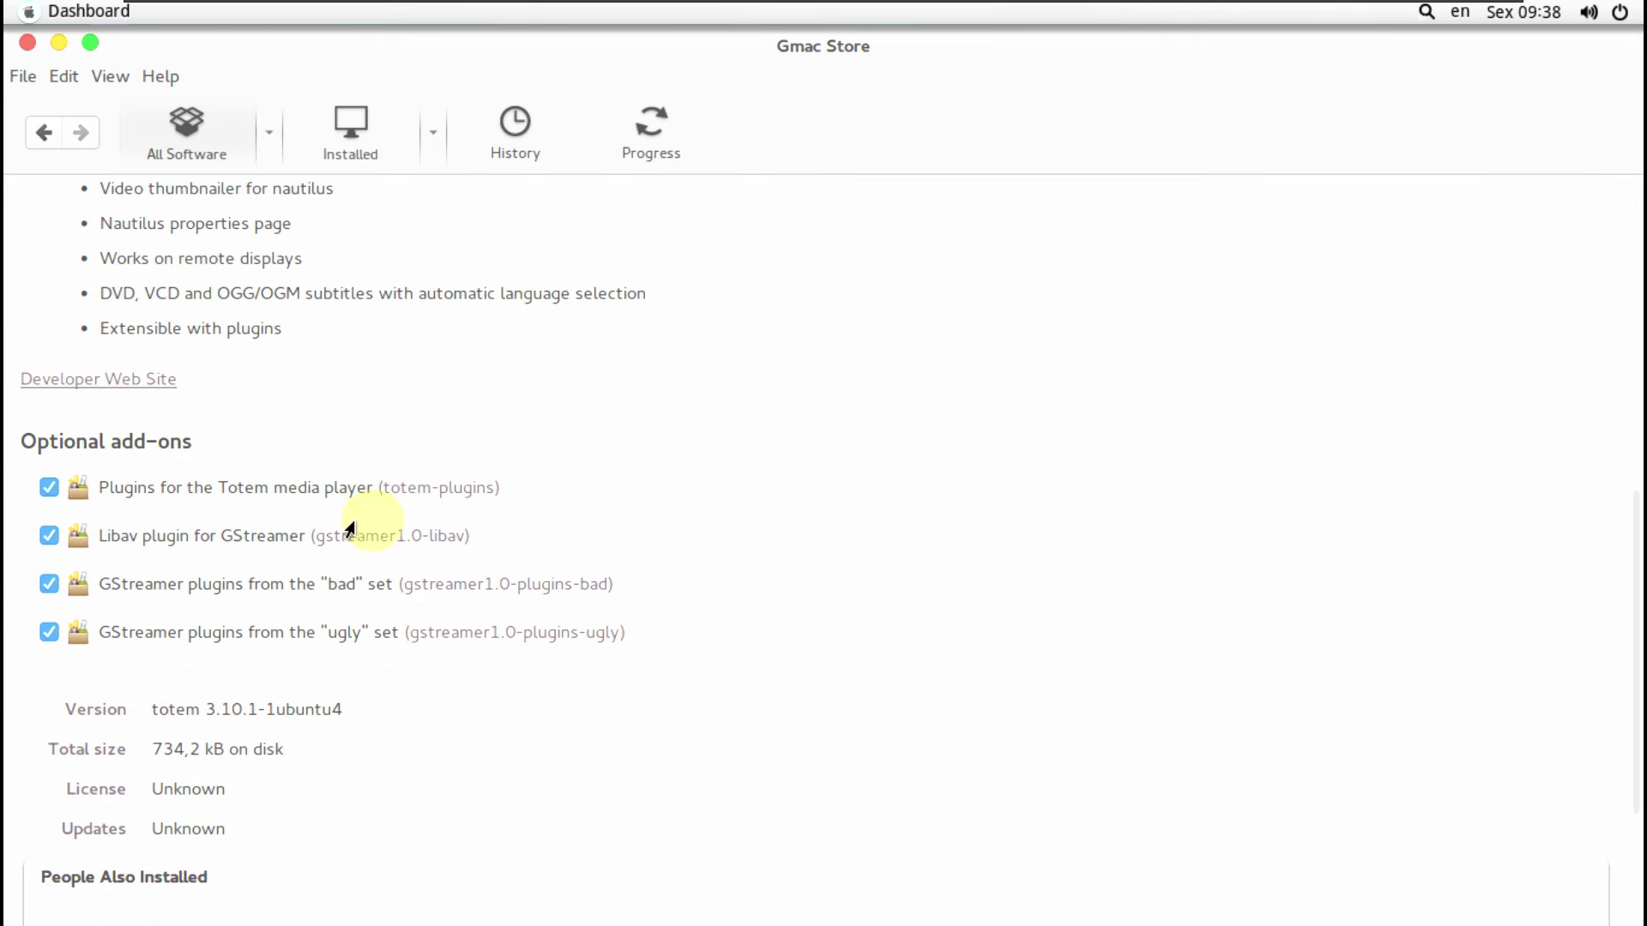
click(40, 135)
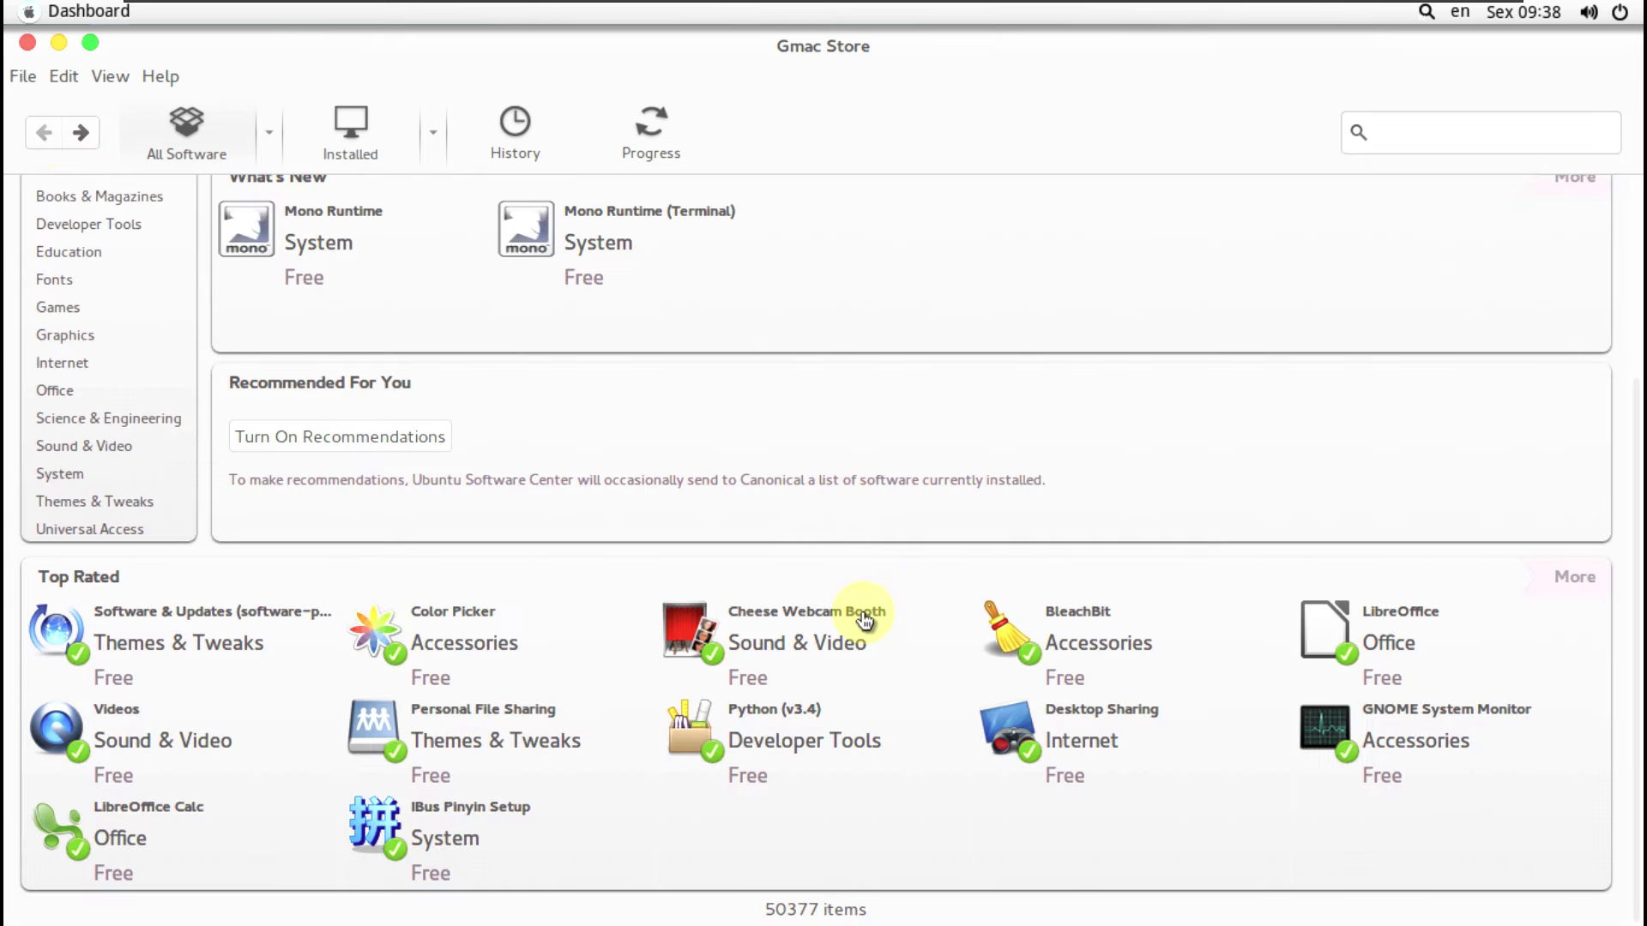
Examine the Cheese Webcam Booth app's details and reviews section, and close the Gmac Store.
click(831, 614)
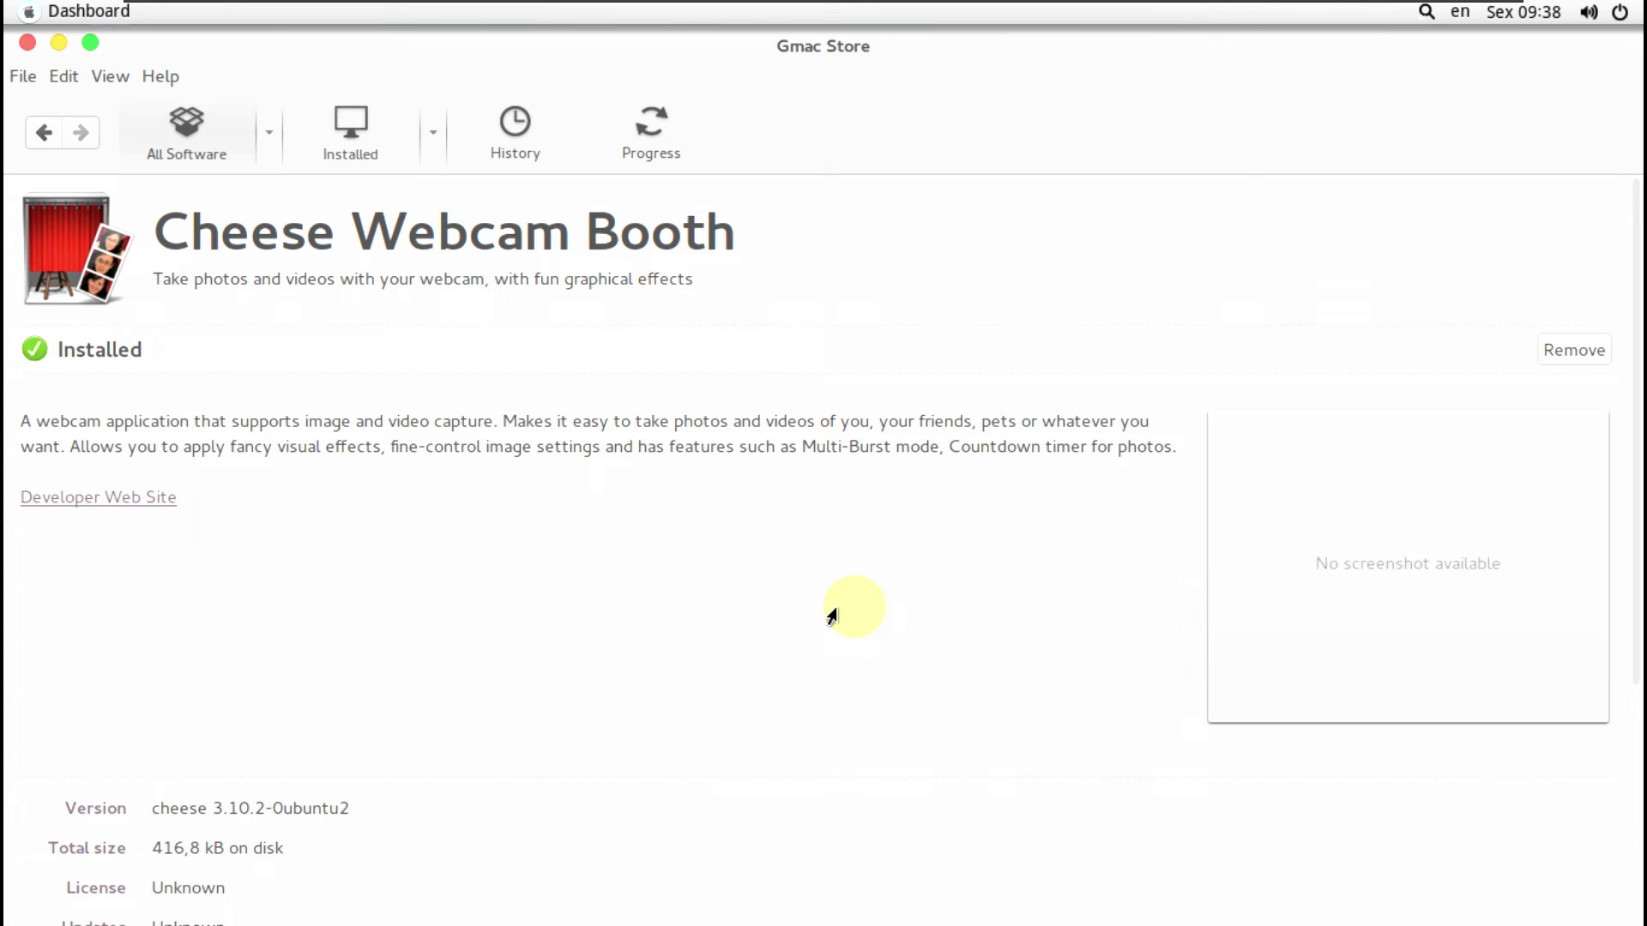
scroll(819, 584, down, 5)
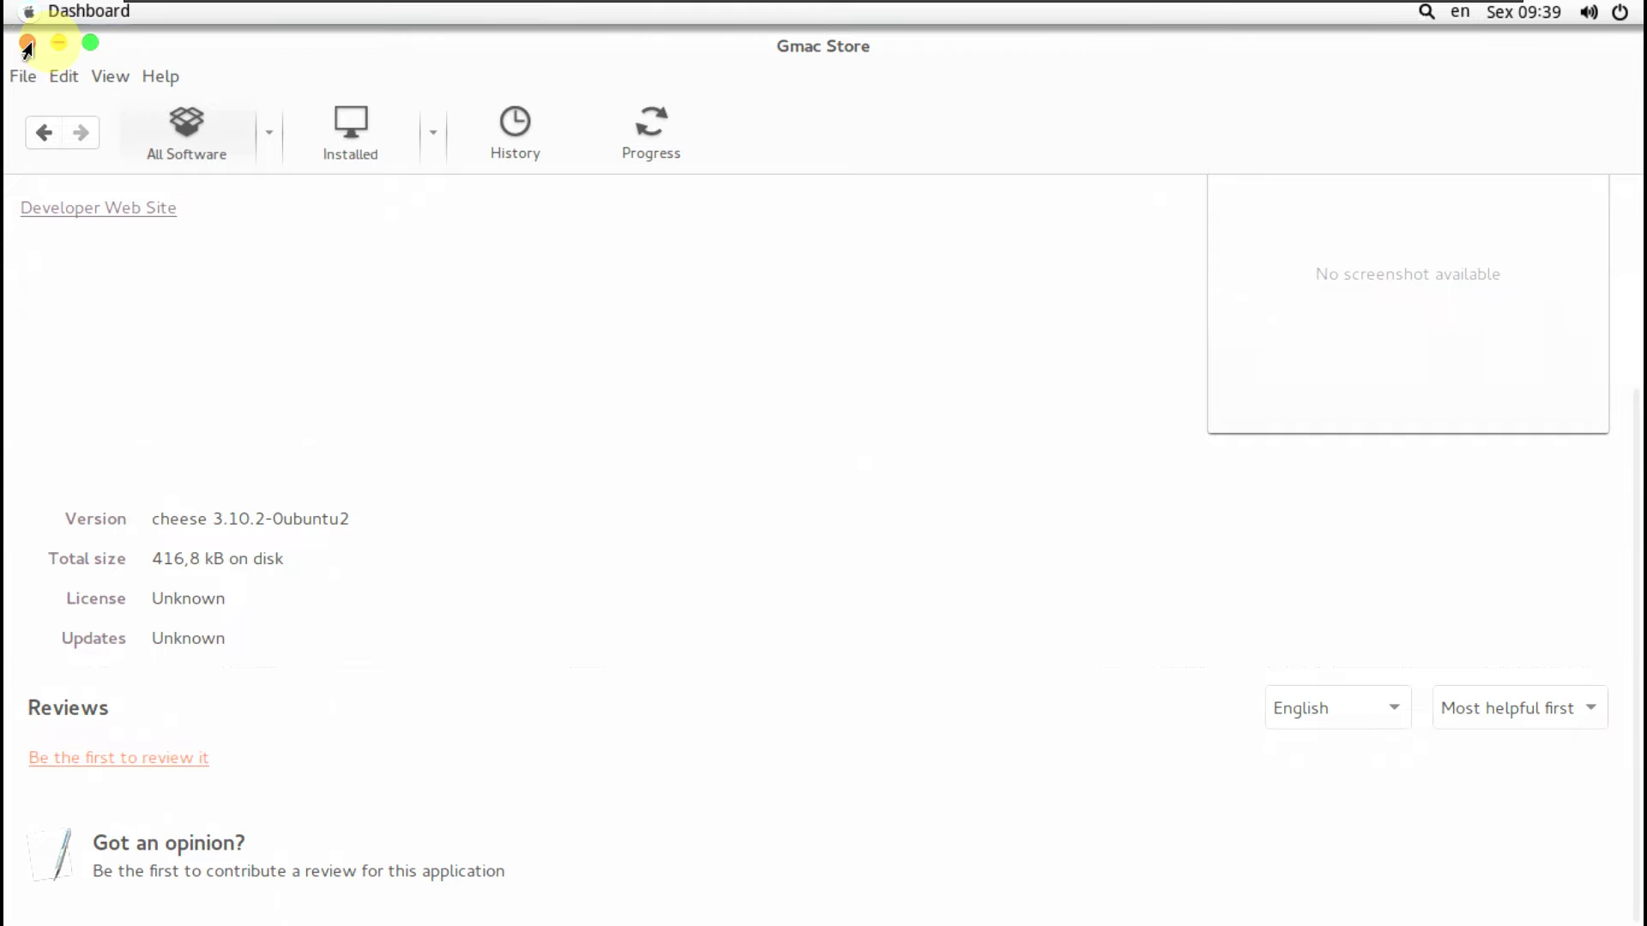
double_click(123, 53)
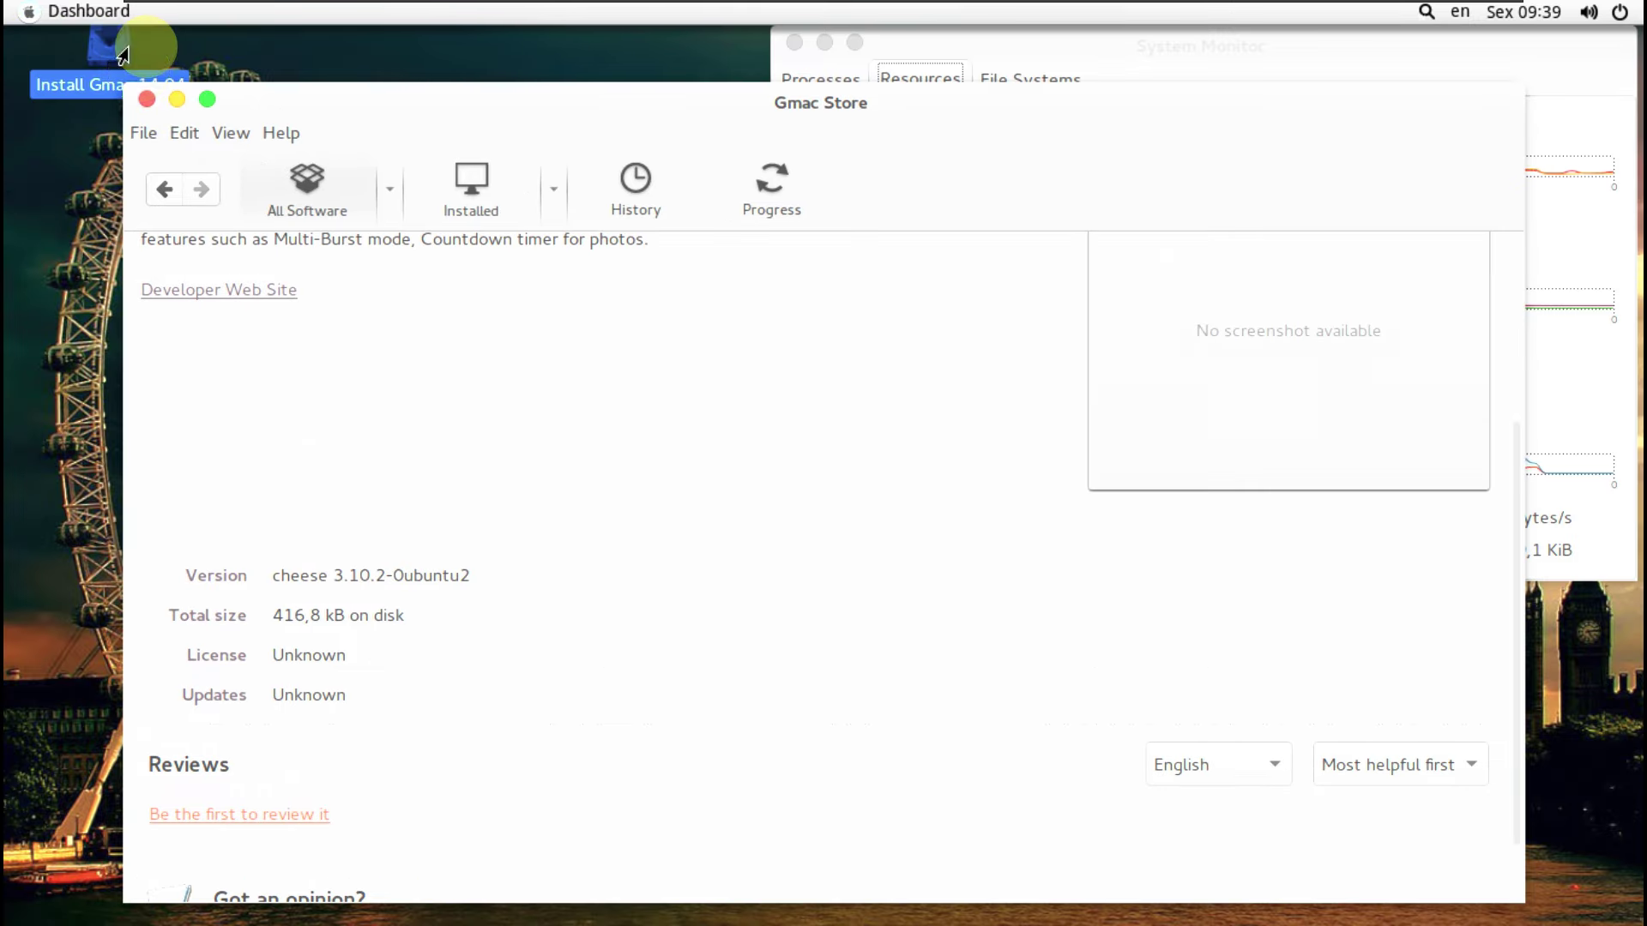
click(146, 100)
Change the desktop background to the wallpaper of the white cliffs and beach beside a turquoise bay.
right_click(237, 319)
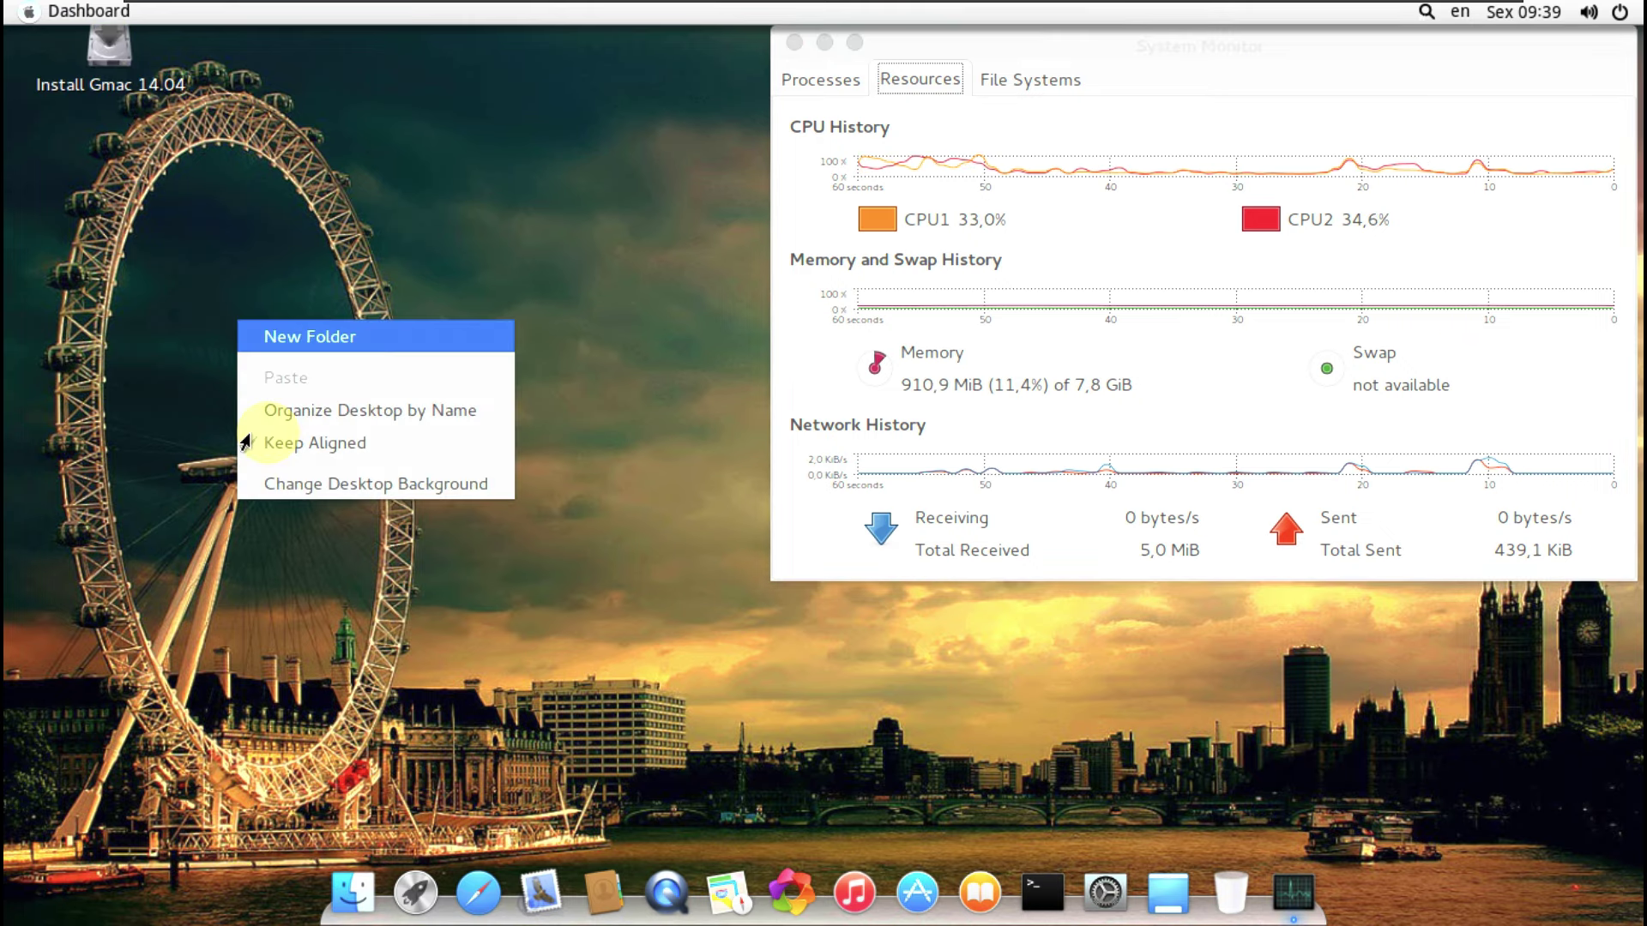
click(258, 494)
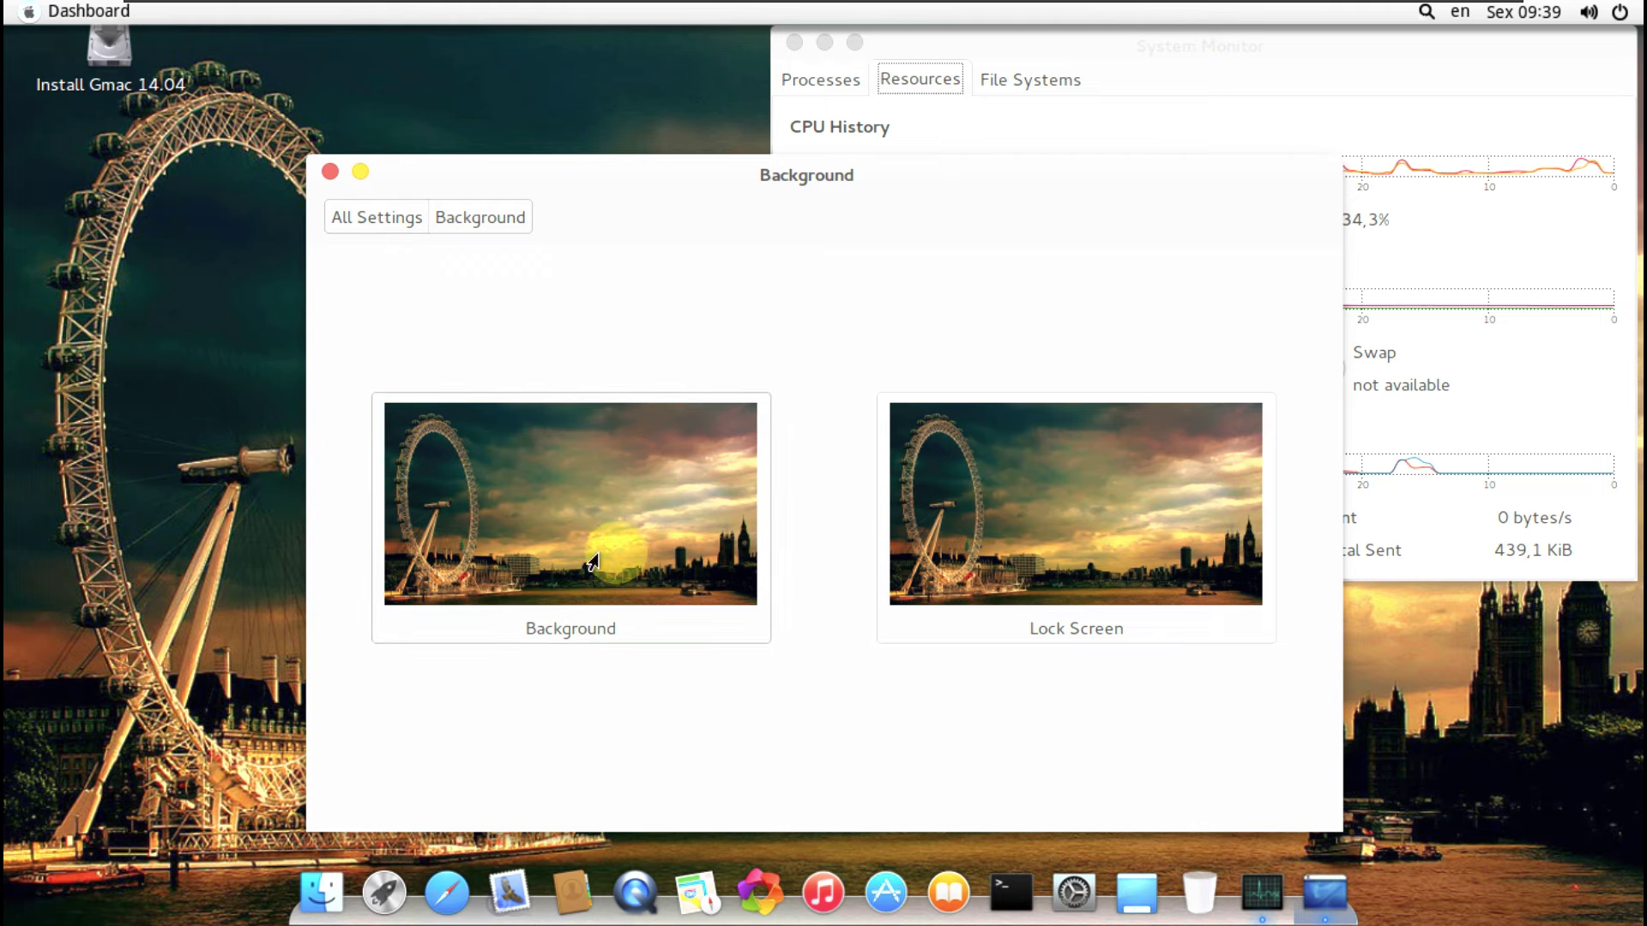
click(509, 435)
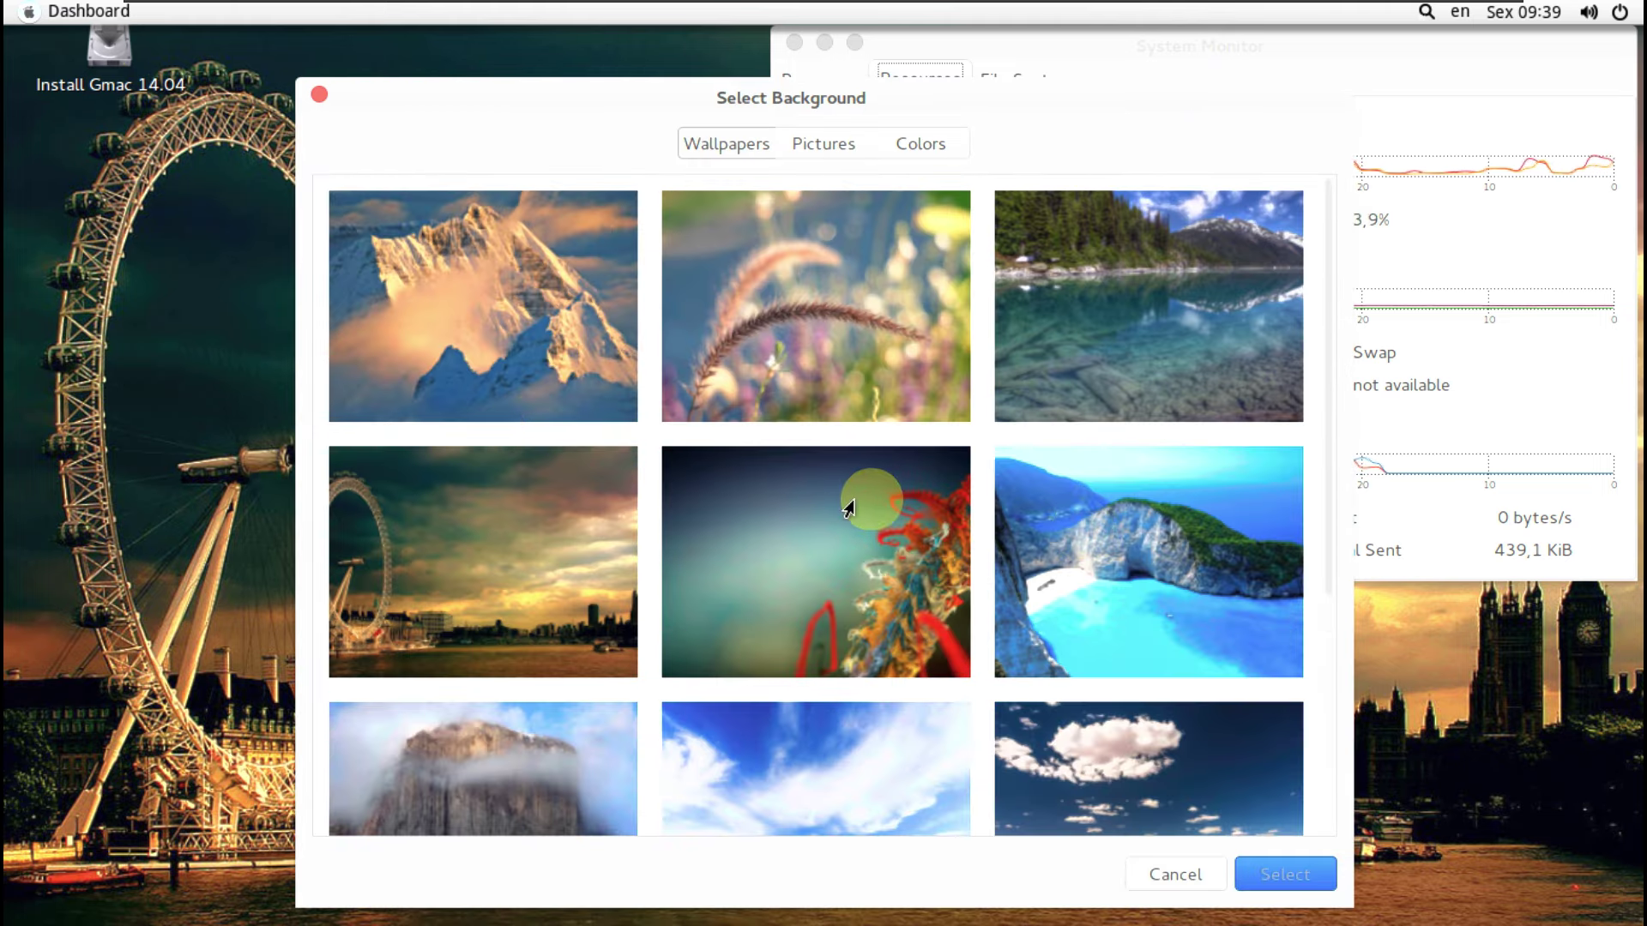
scroll(849, 501, down, 3)
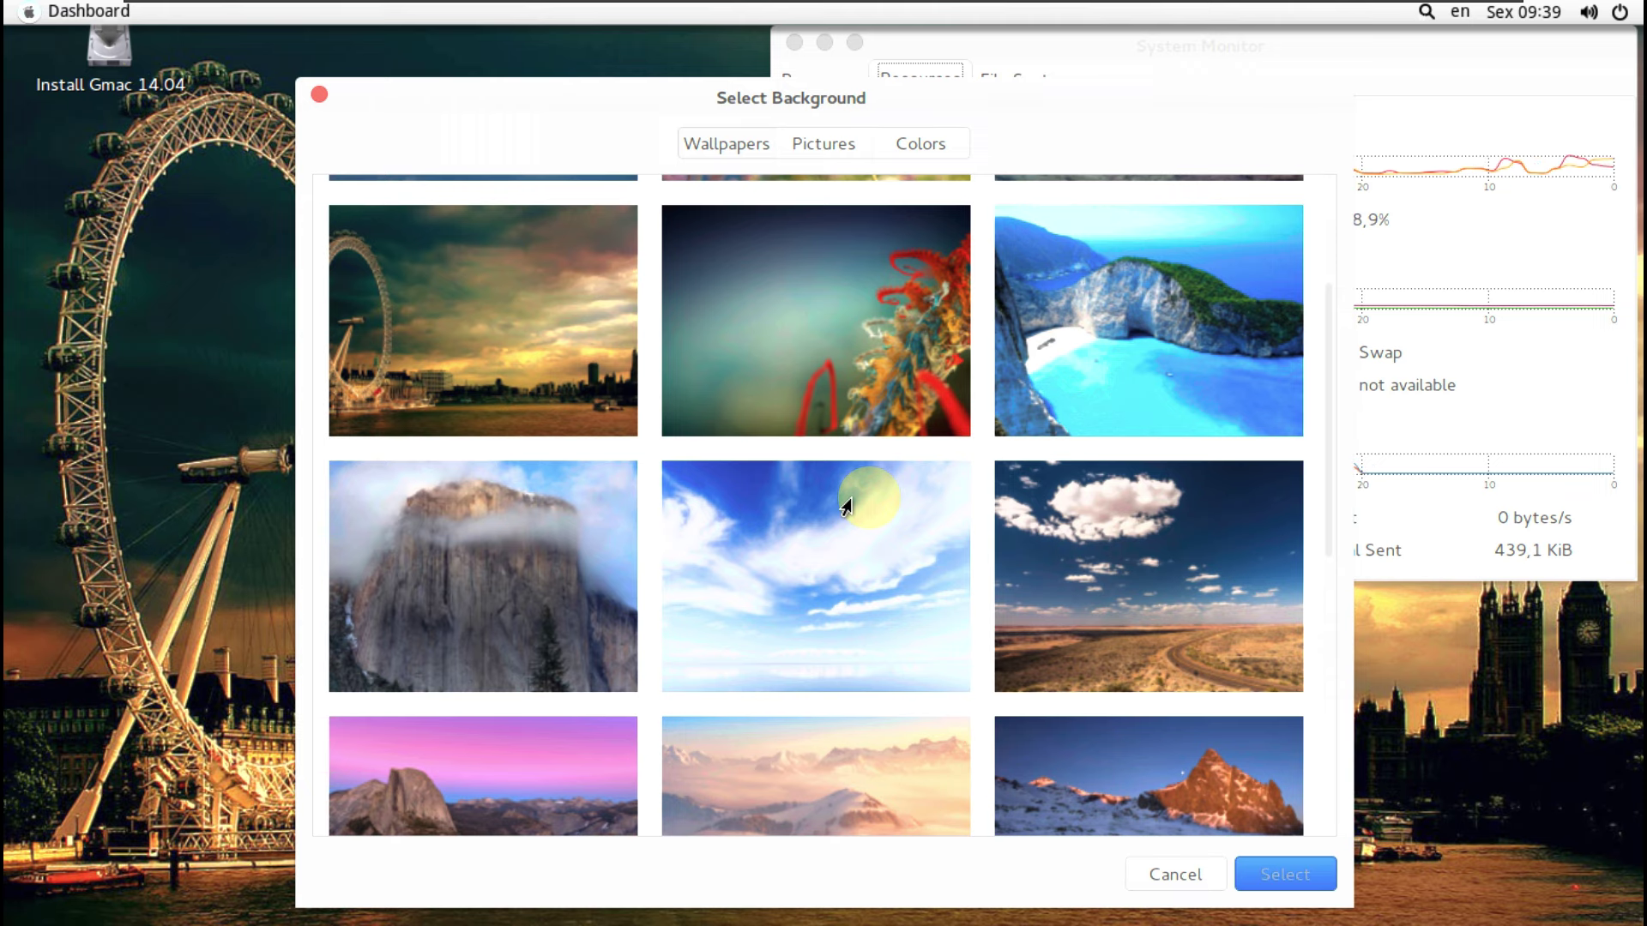
scroll(848, 502, down, 1)
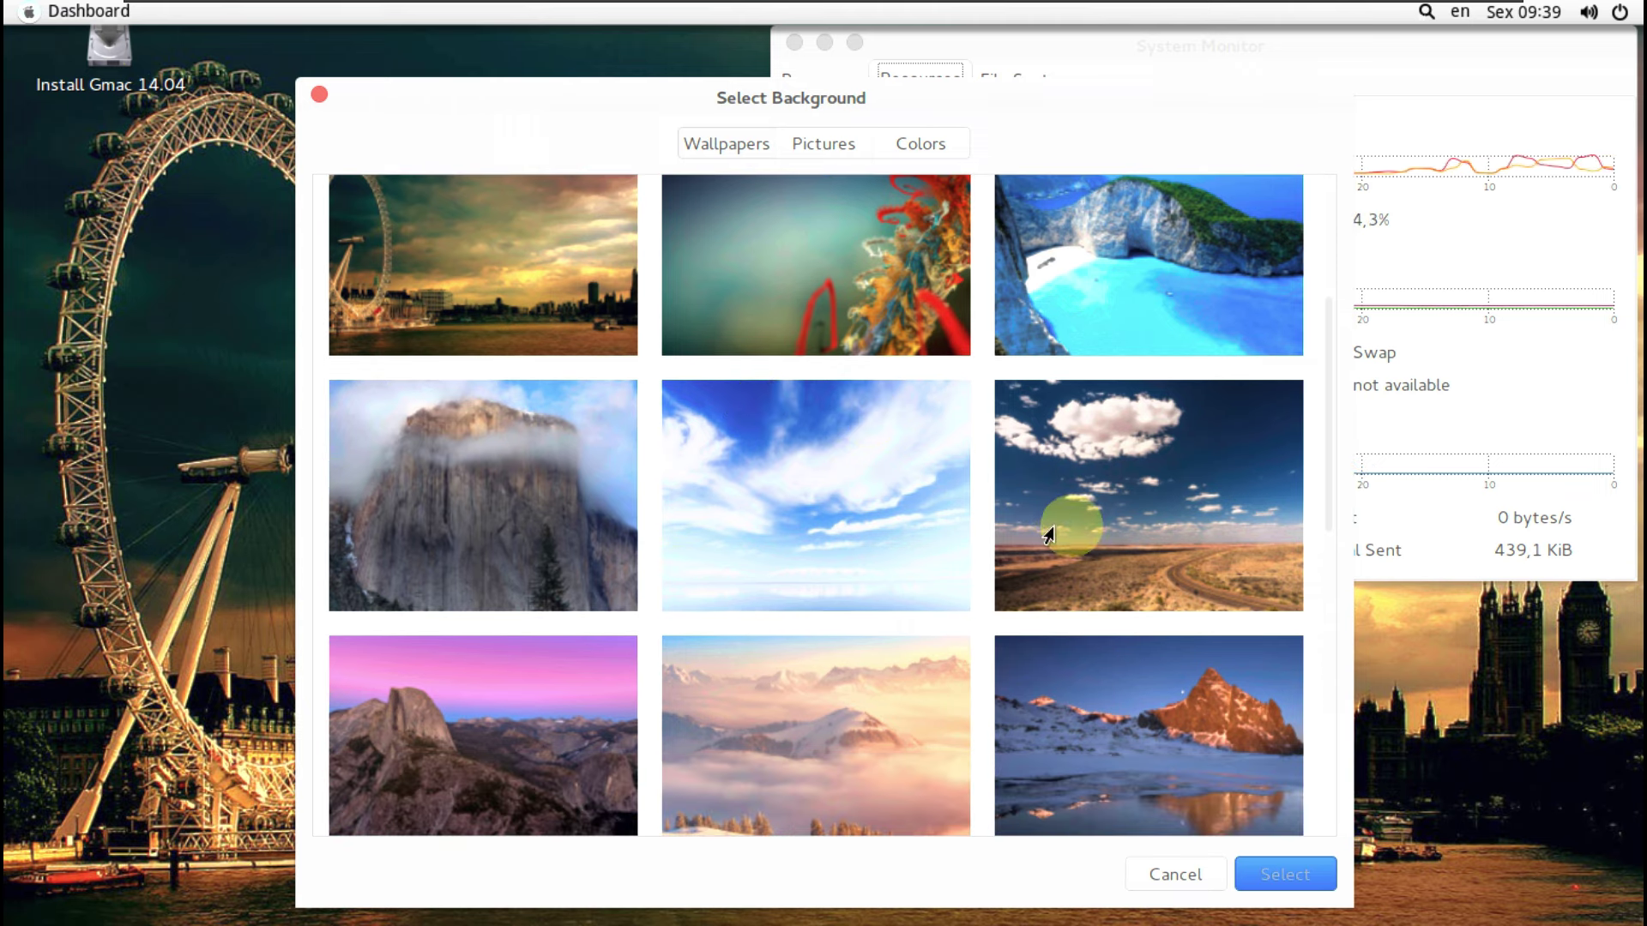
click(1056, 303)
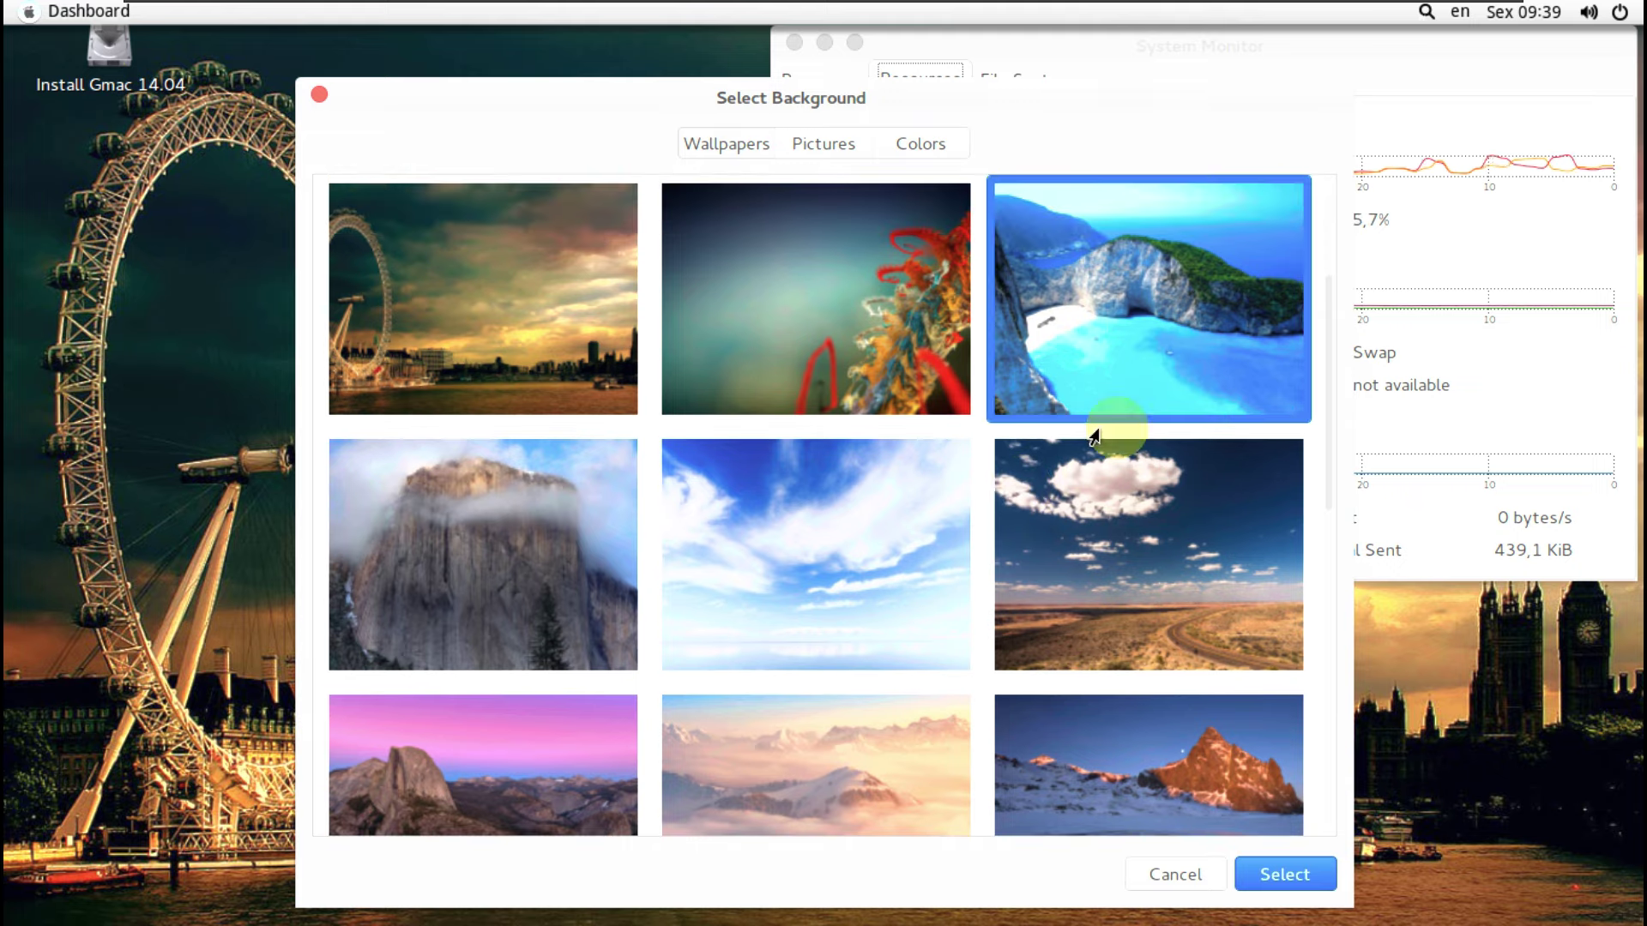
click(1254, 875)
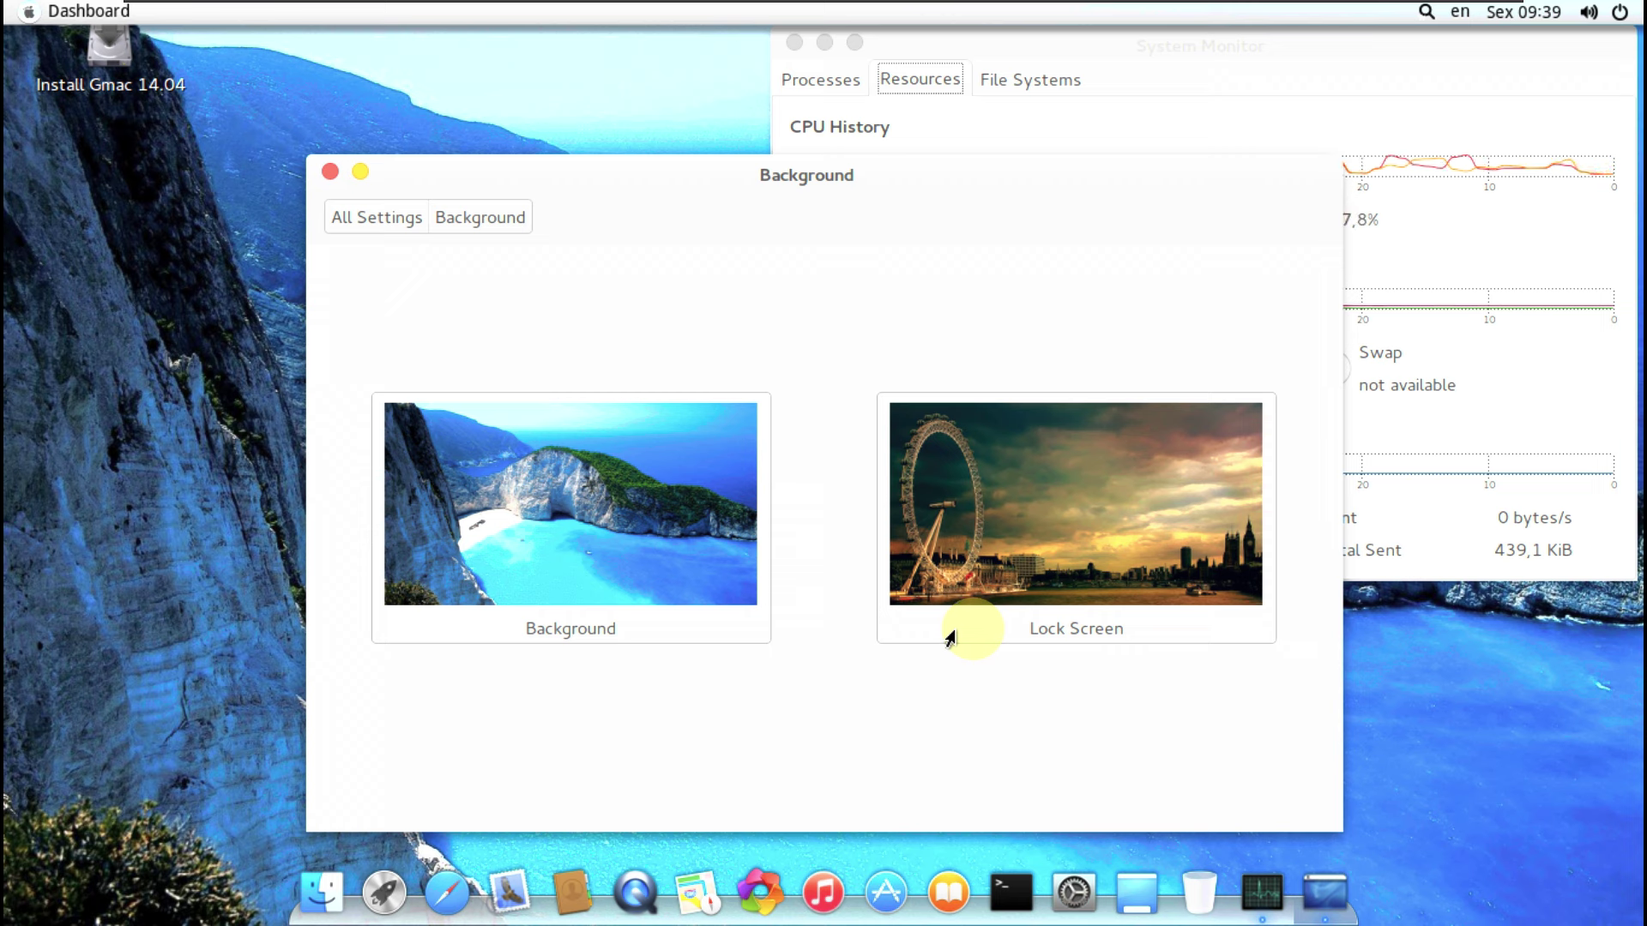
Change the lock screen image to the wallpaper of the rocky peak under a pink sky, and close the Background settings.
click(1039, 522)
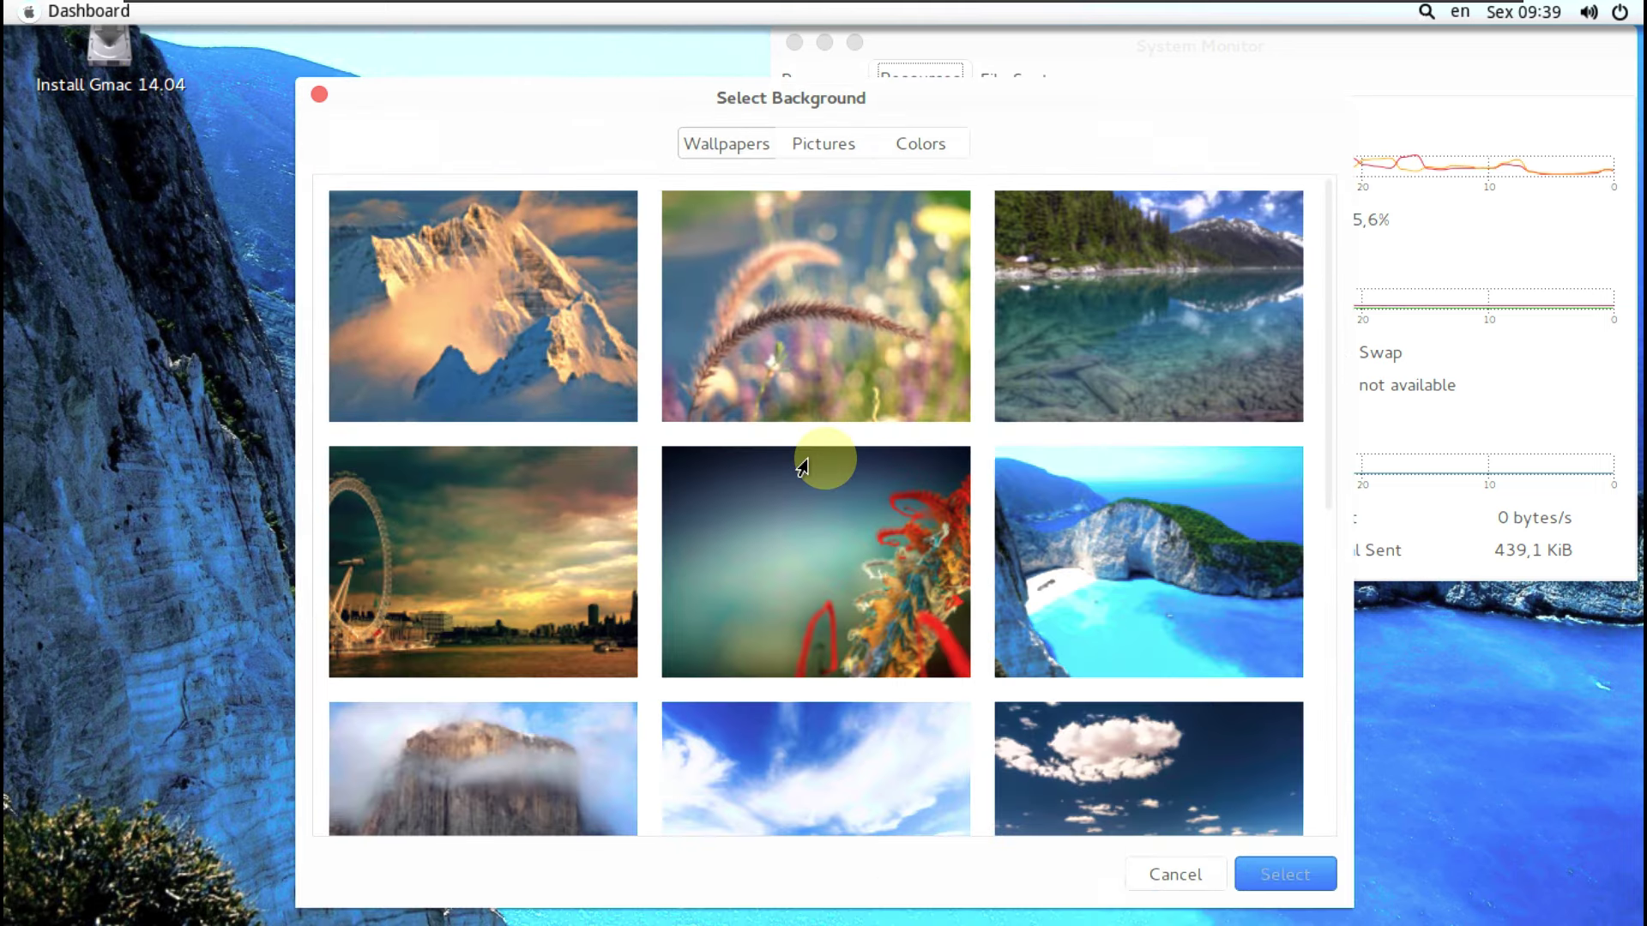
scroll(957, 549, down, 5)
click(566, 650)
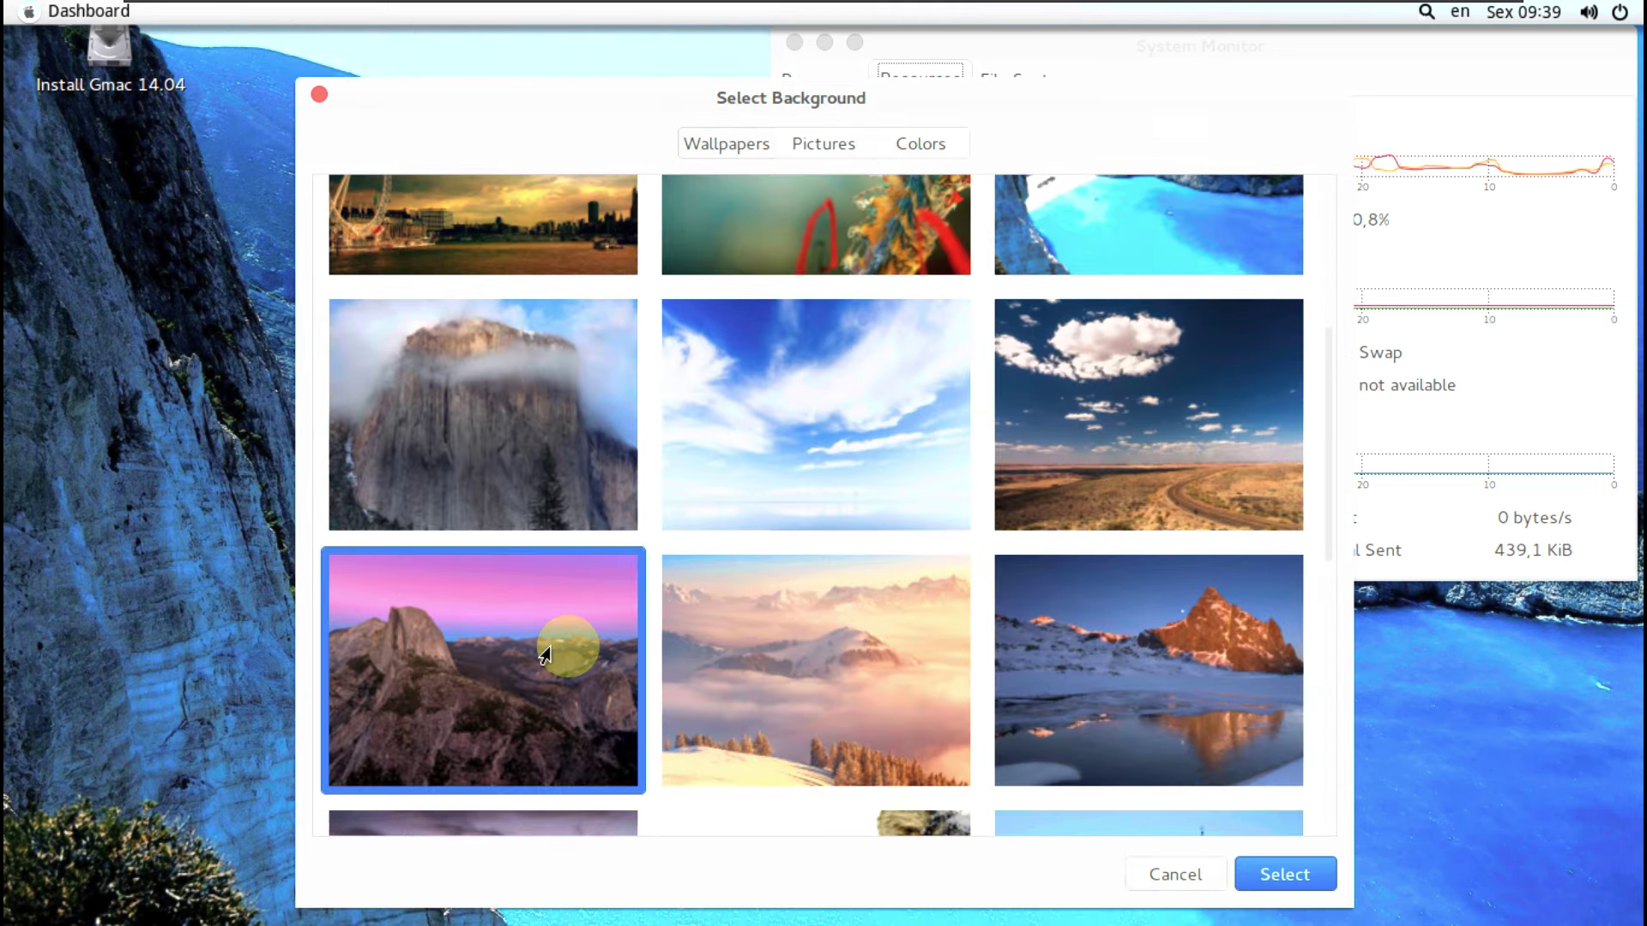
click(1285, 874)
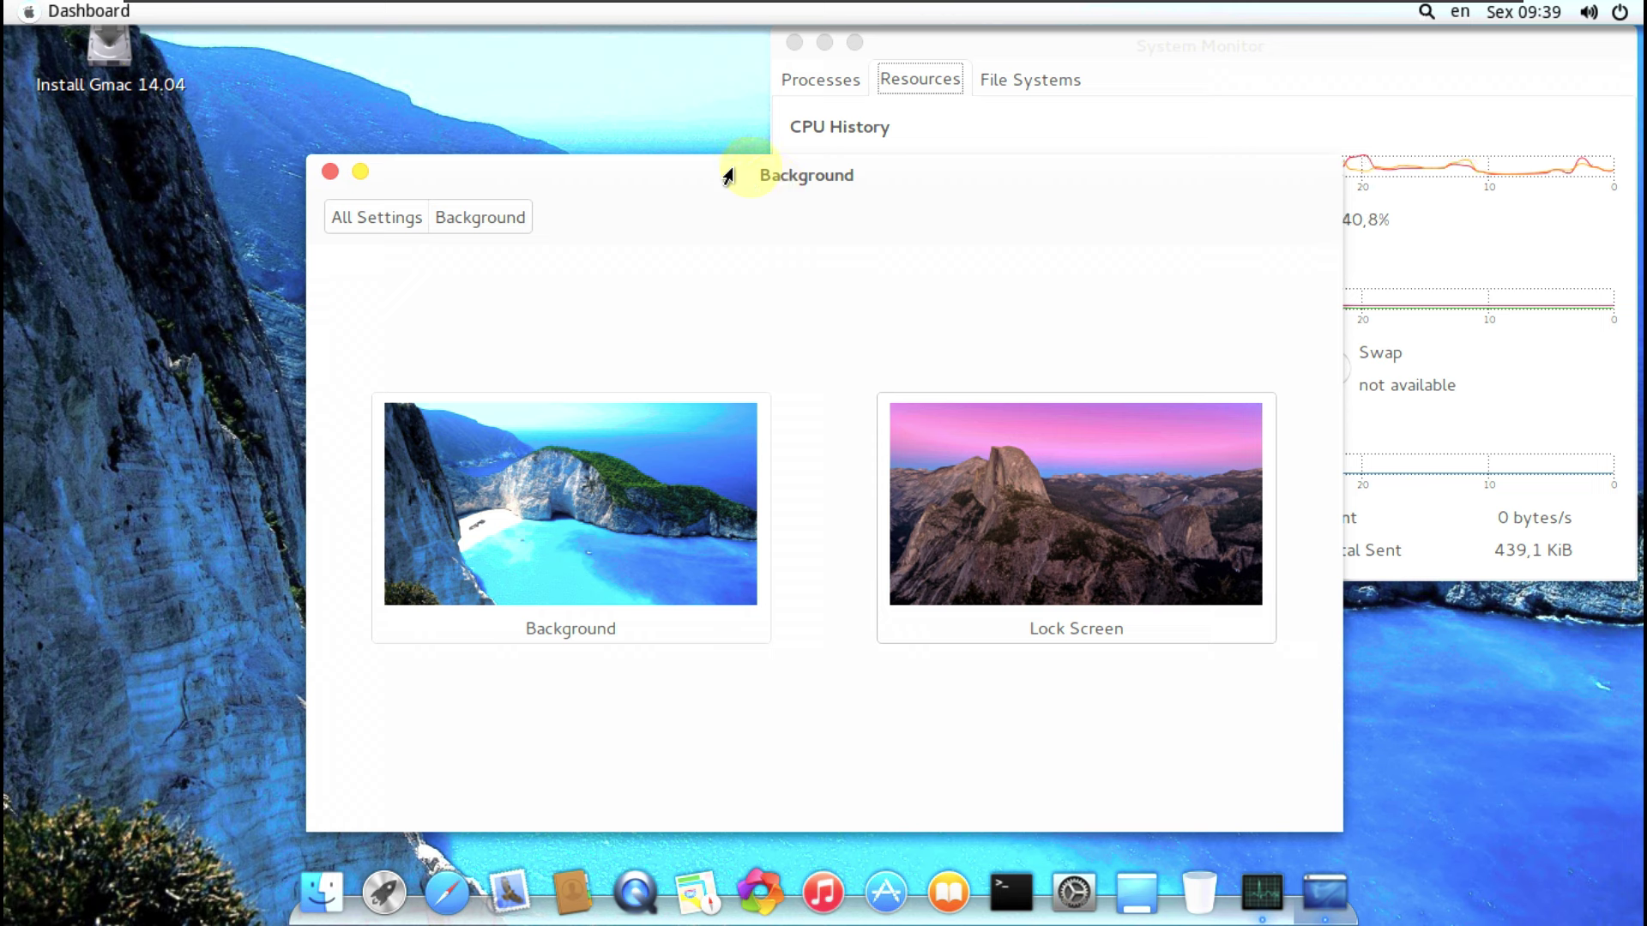
click(329, 172)
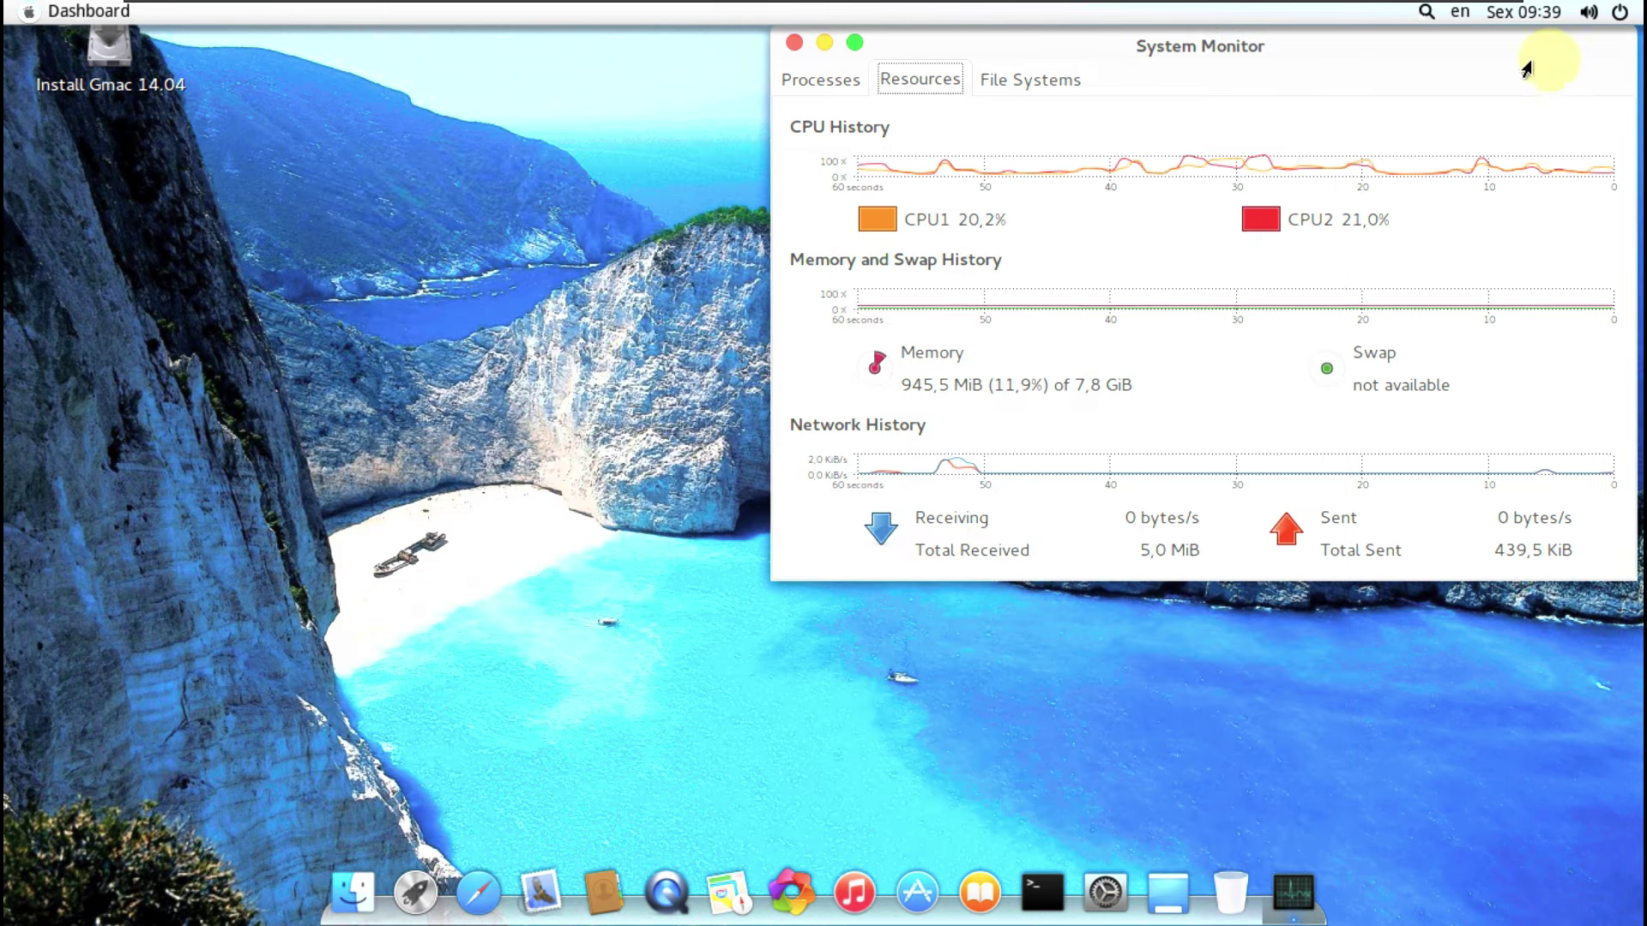
Examine the system status menu, the calendar pop-up and the input language indicator.
click(1618, 14)
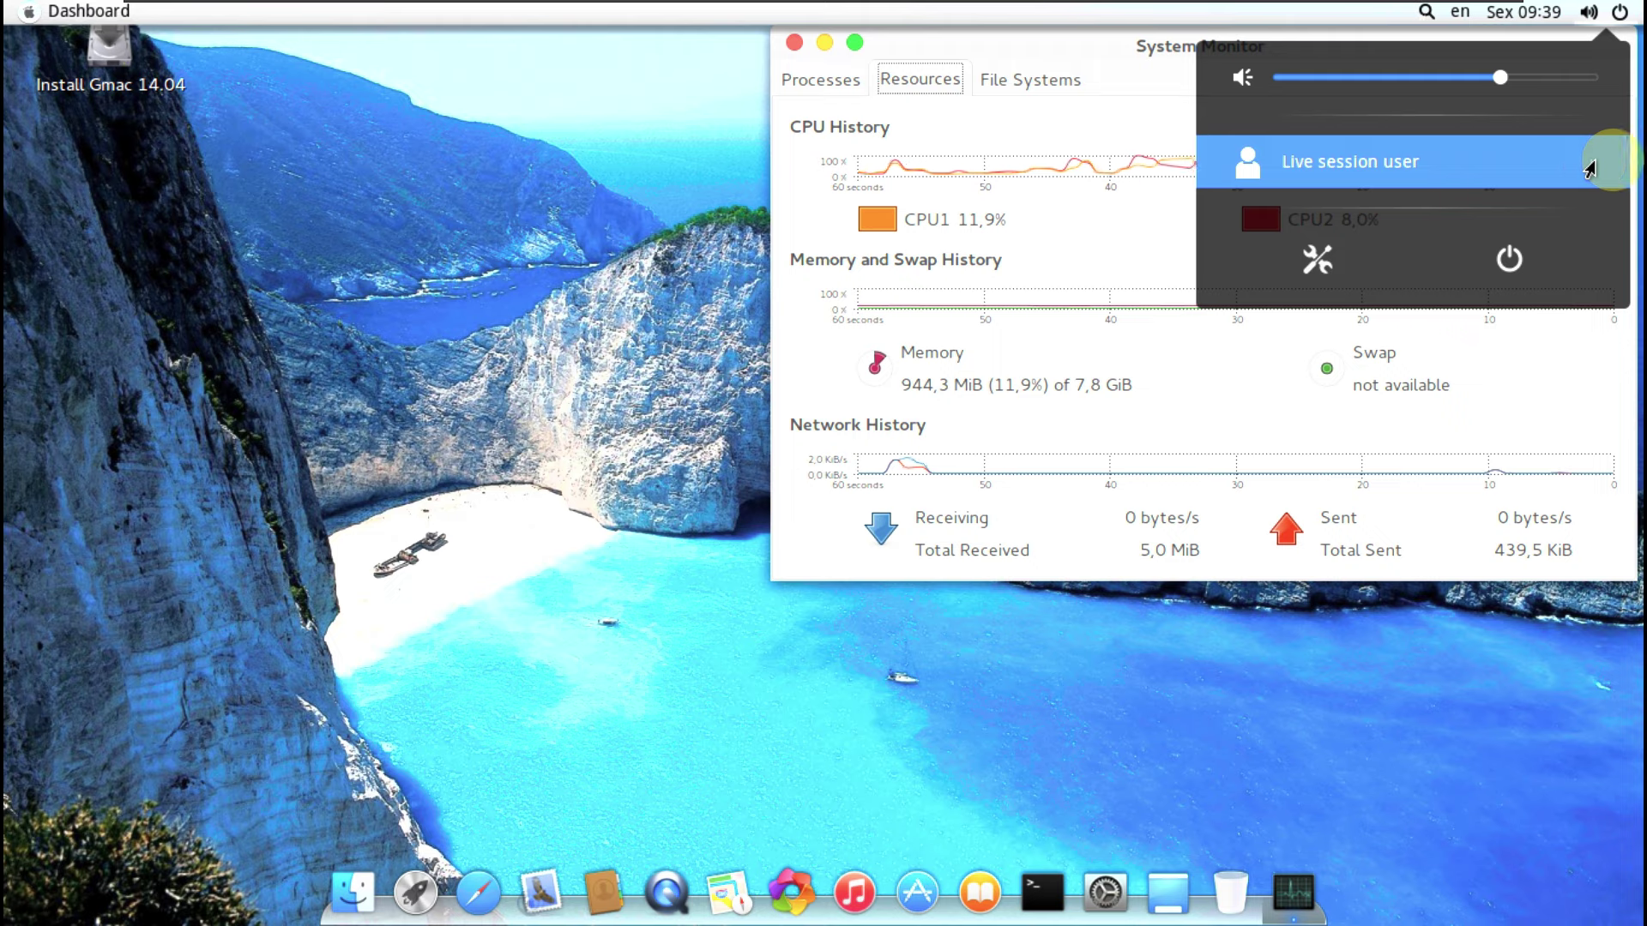
click(1589, 169)
click(1532, 19)
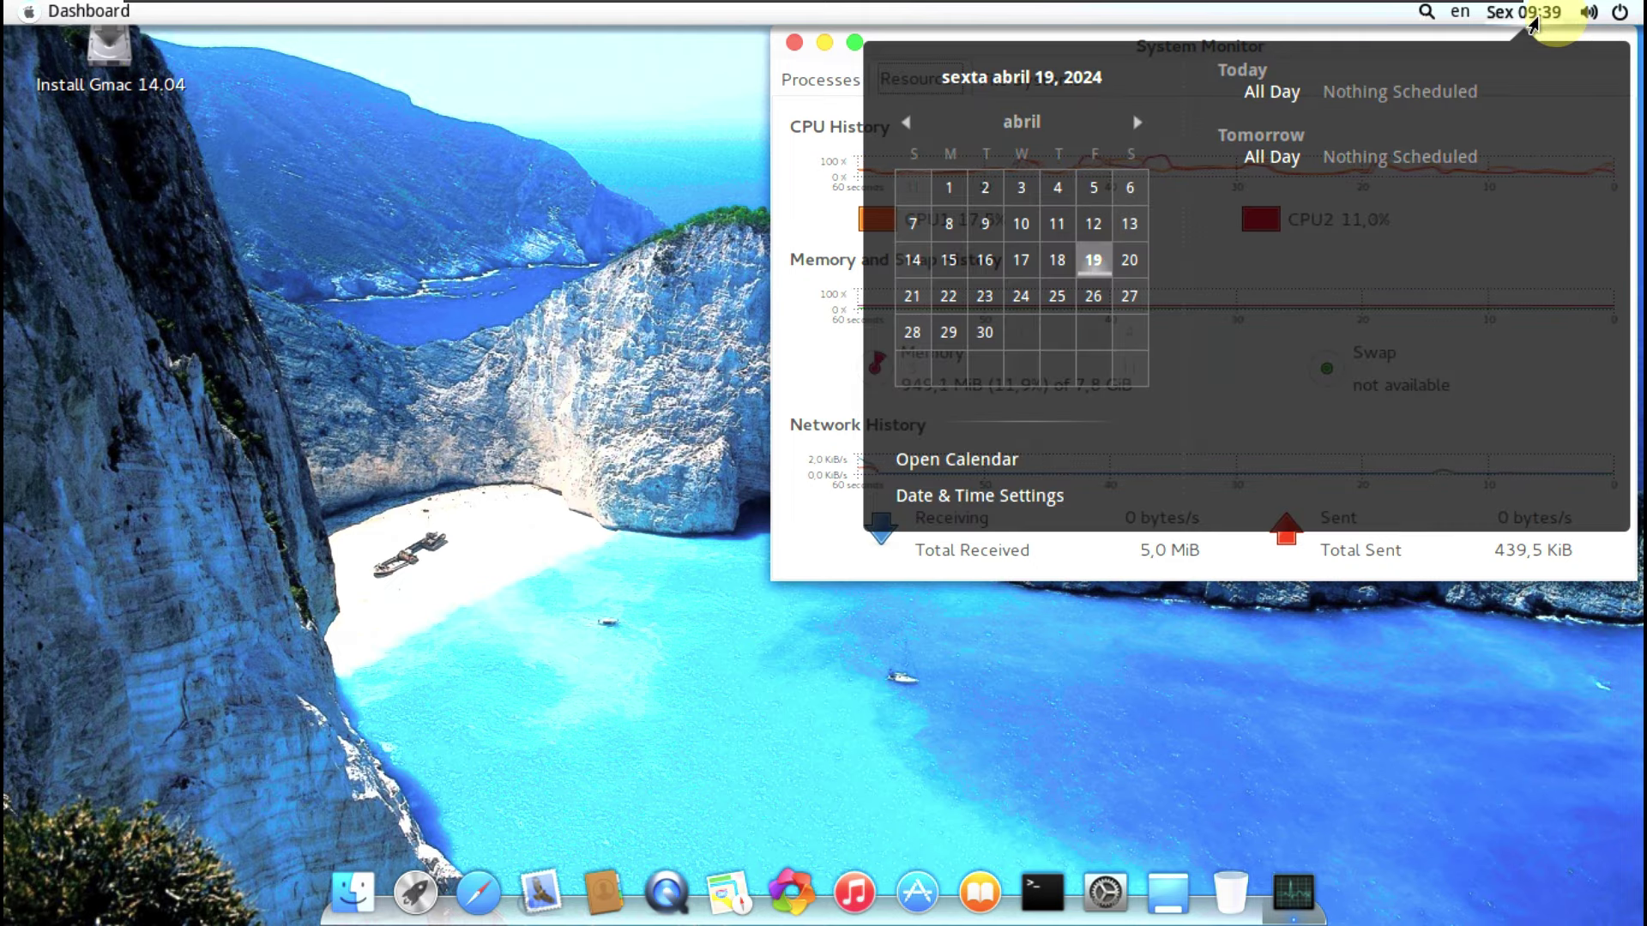
click(1532, 19)
click(1456, 14)
click(1452, 20)
Search Google for "youtube" through the desktop's web search box, view the results, and close the browser.
click(1426, 12)
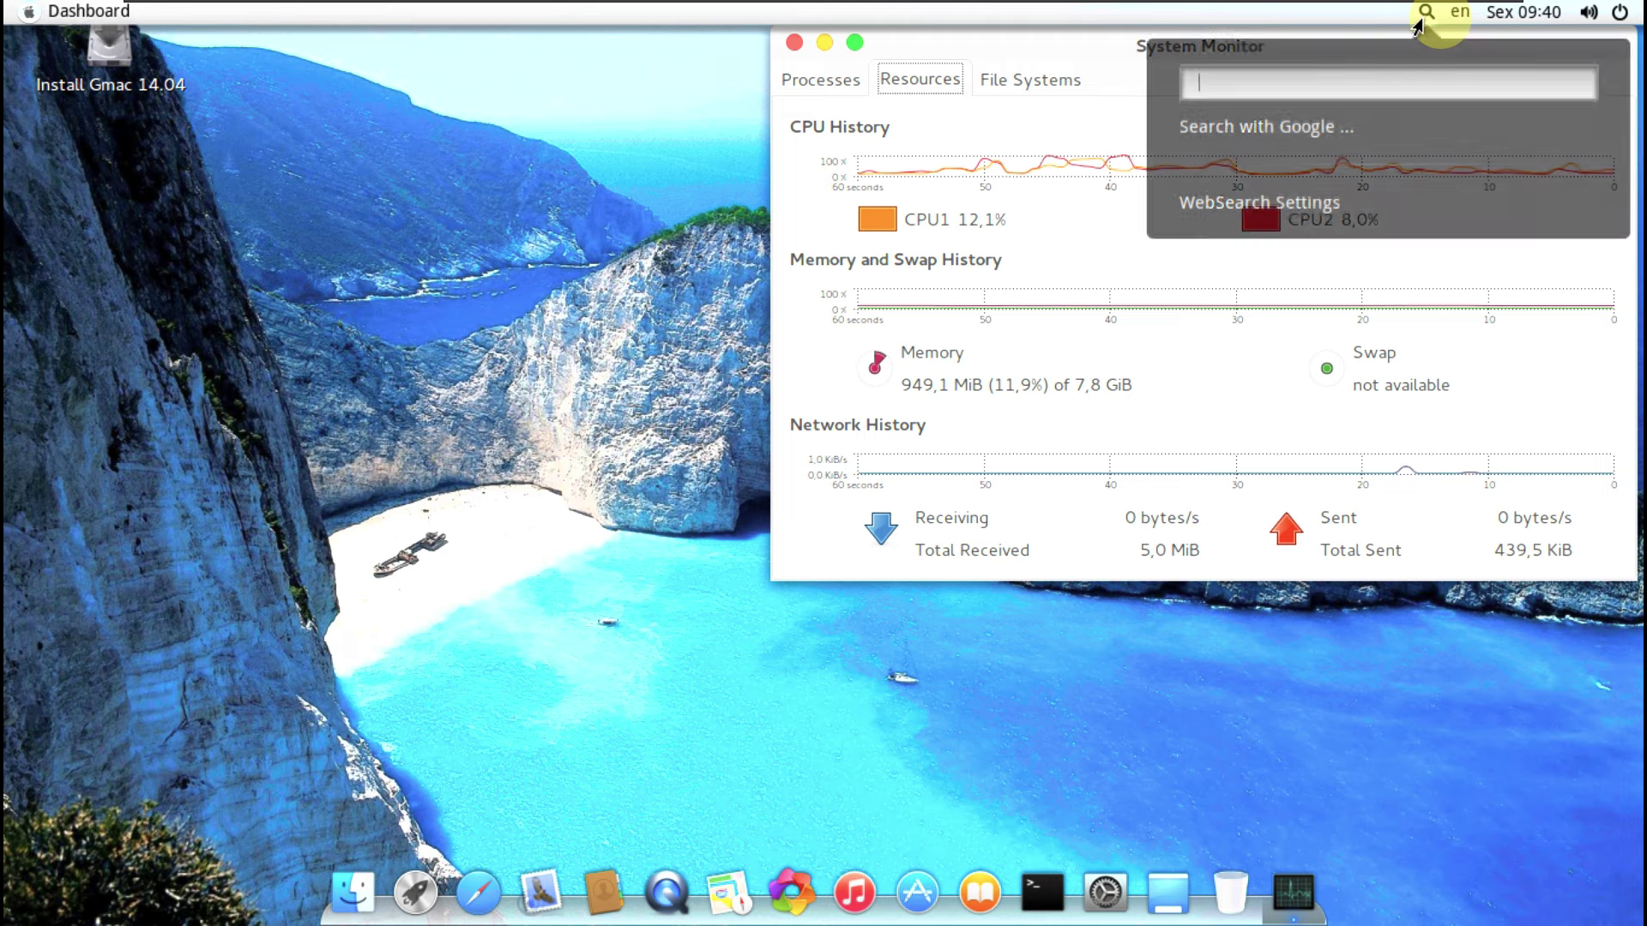
click(1343, 90)
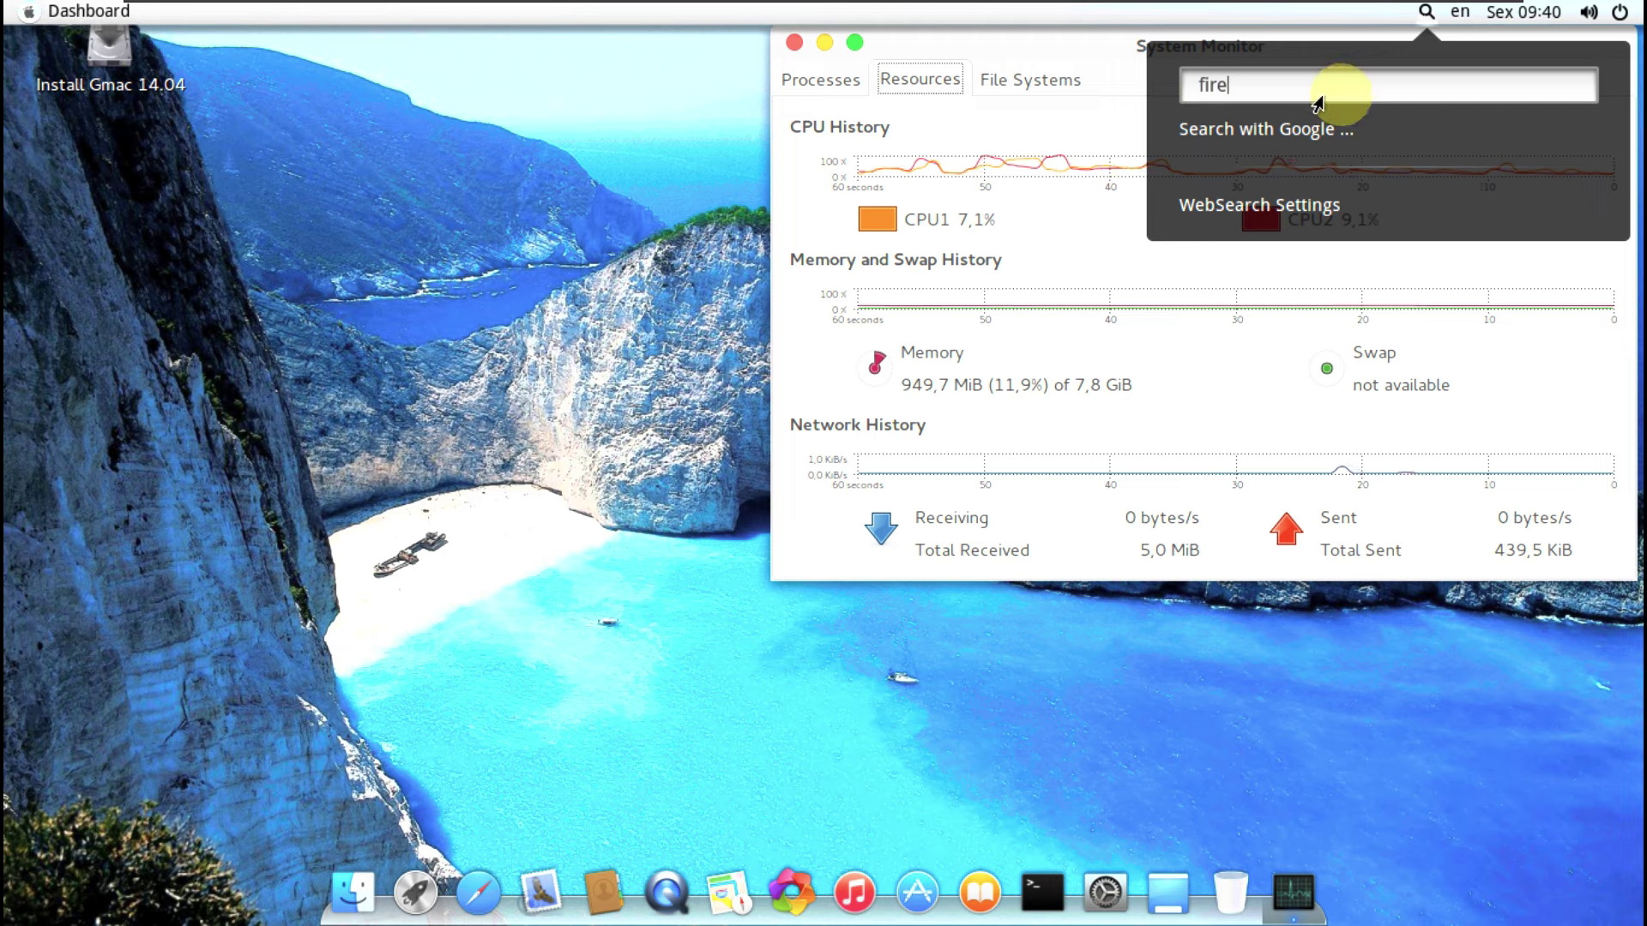
key(BackSpace)
key(BackSpace)
key(BackSpace)
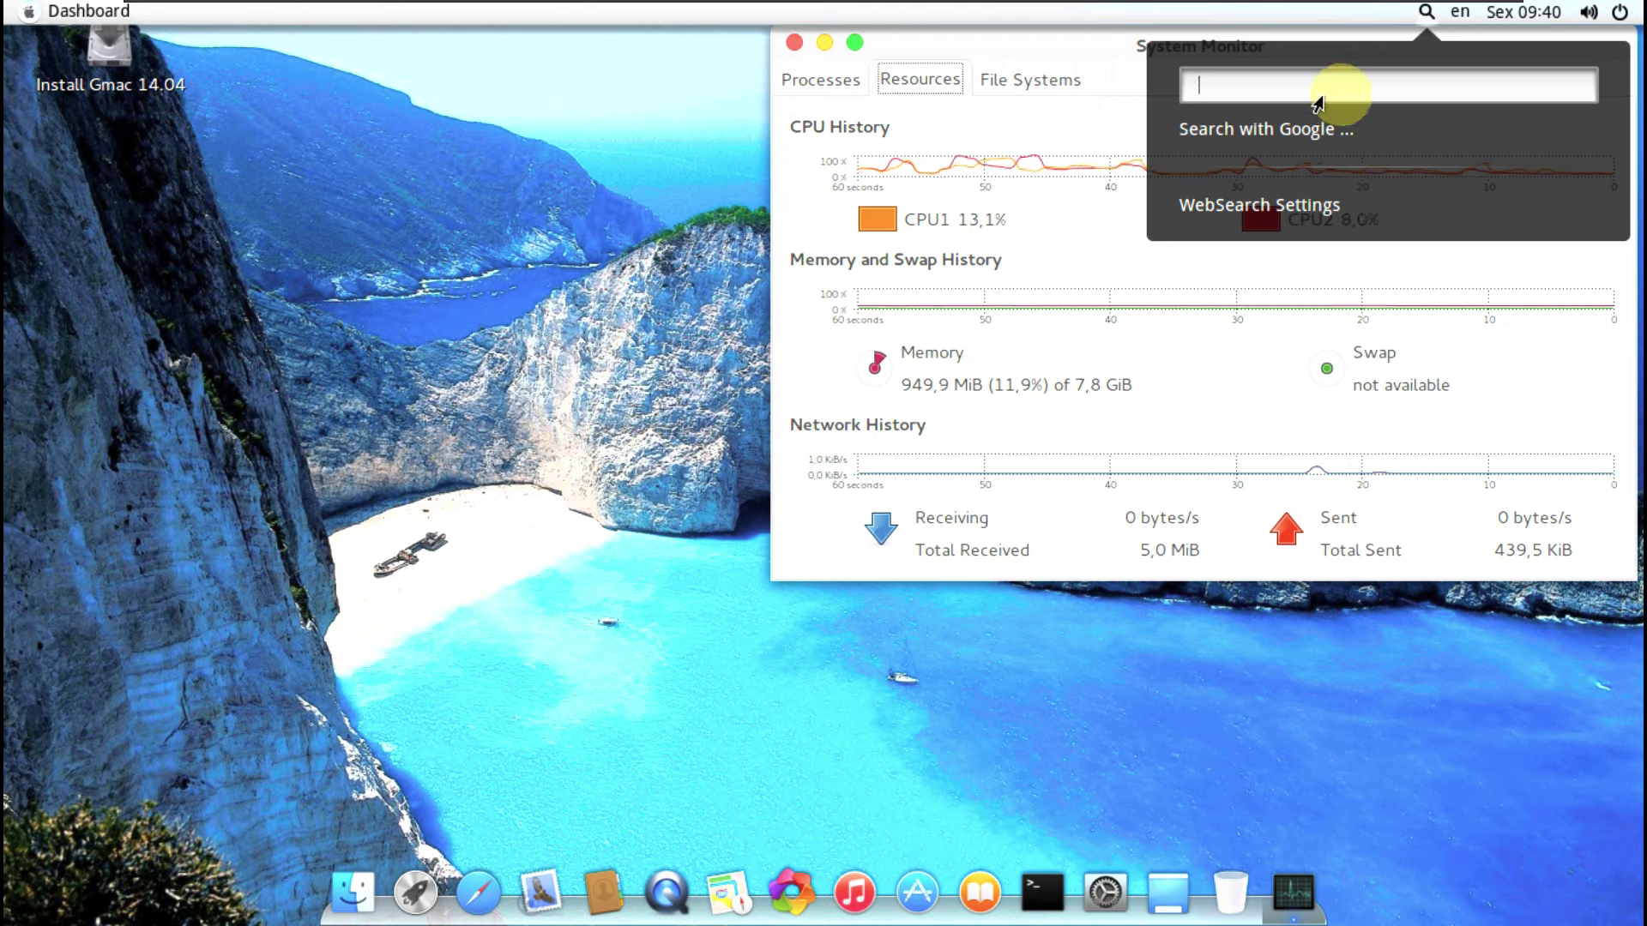
text(youtub)
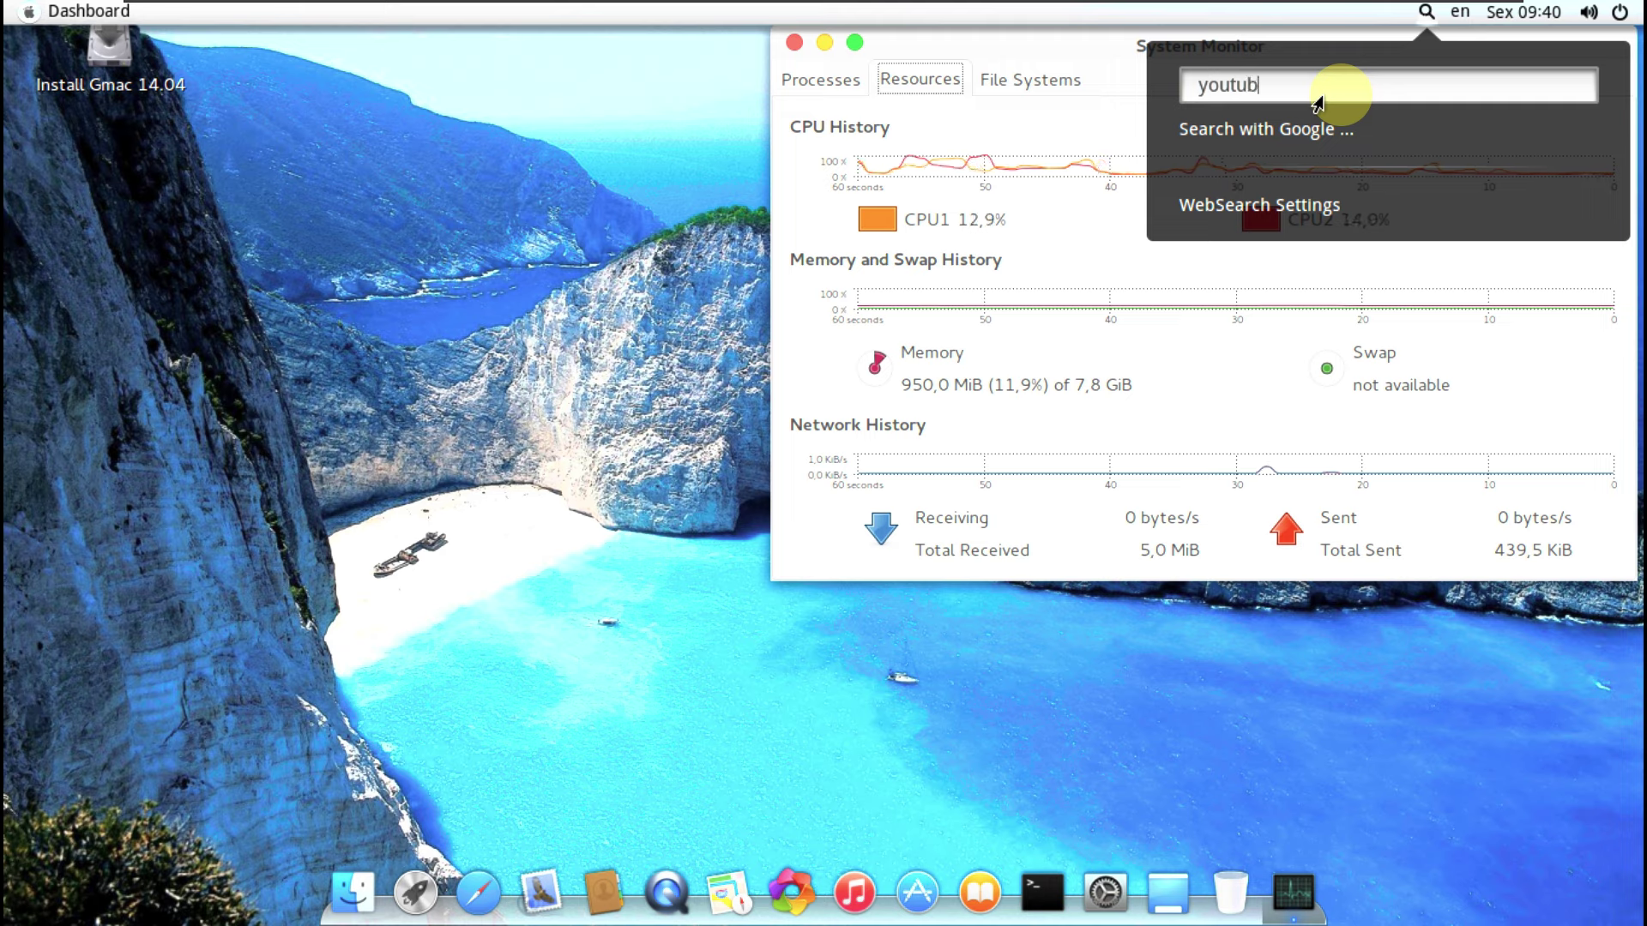
text(e)
key(Return)
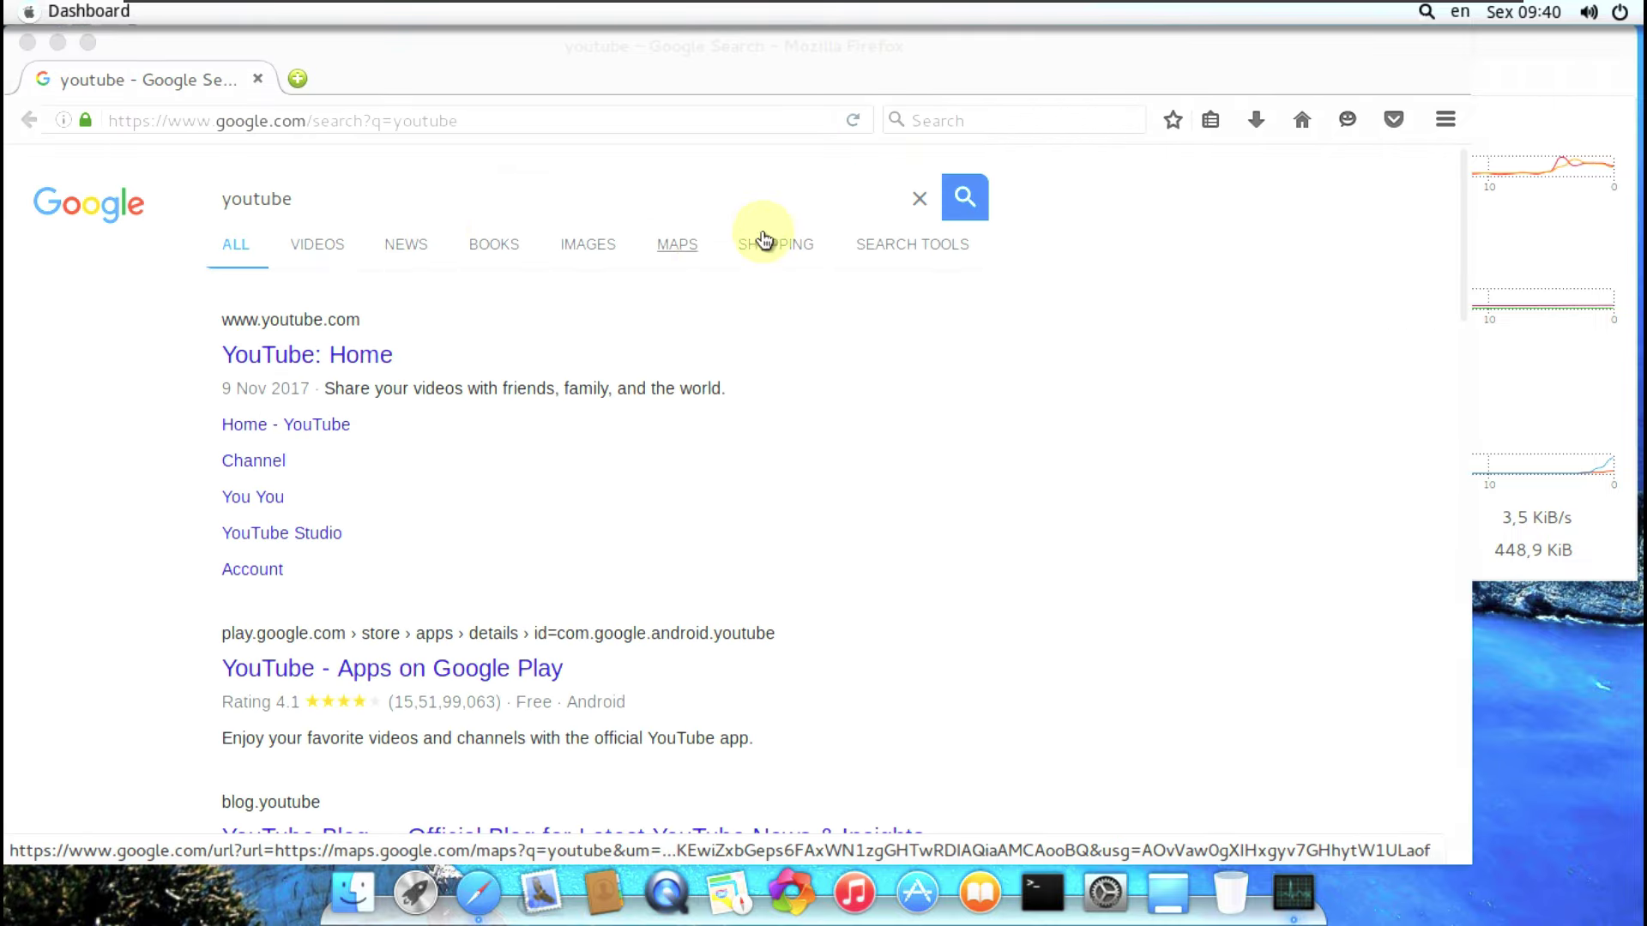
click(27, 42)
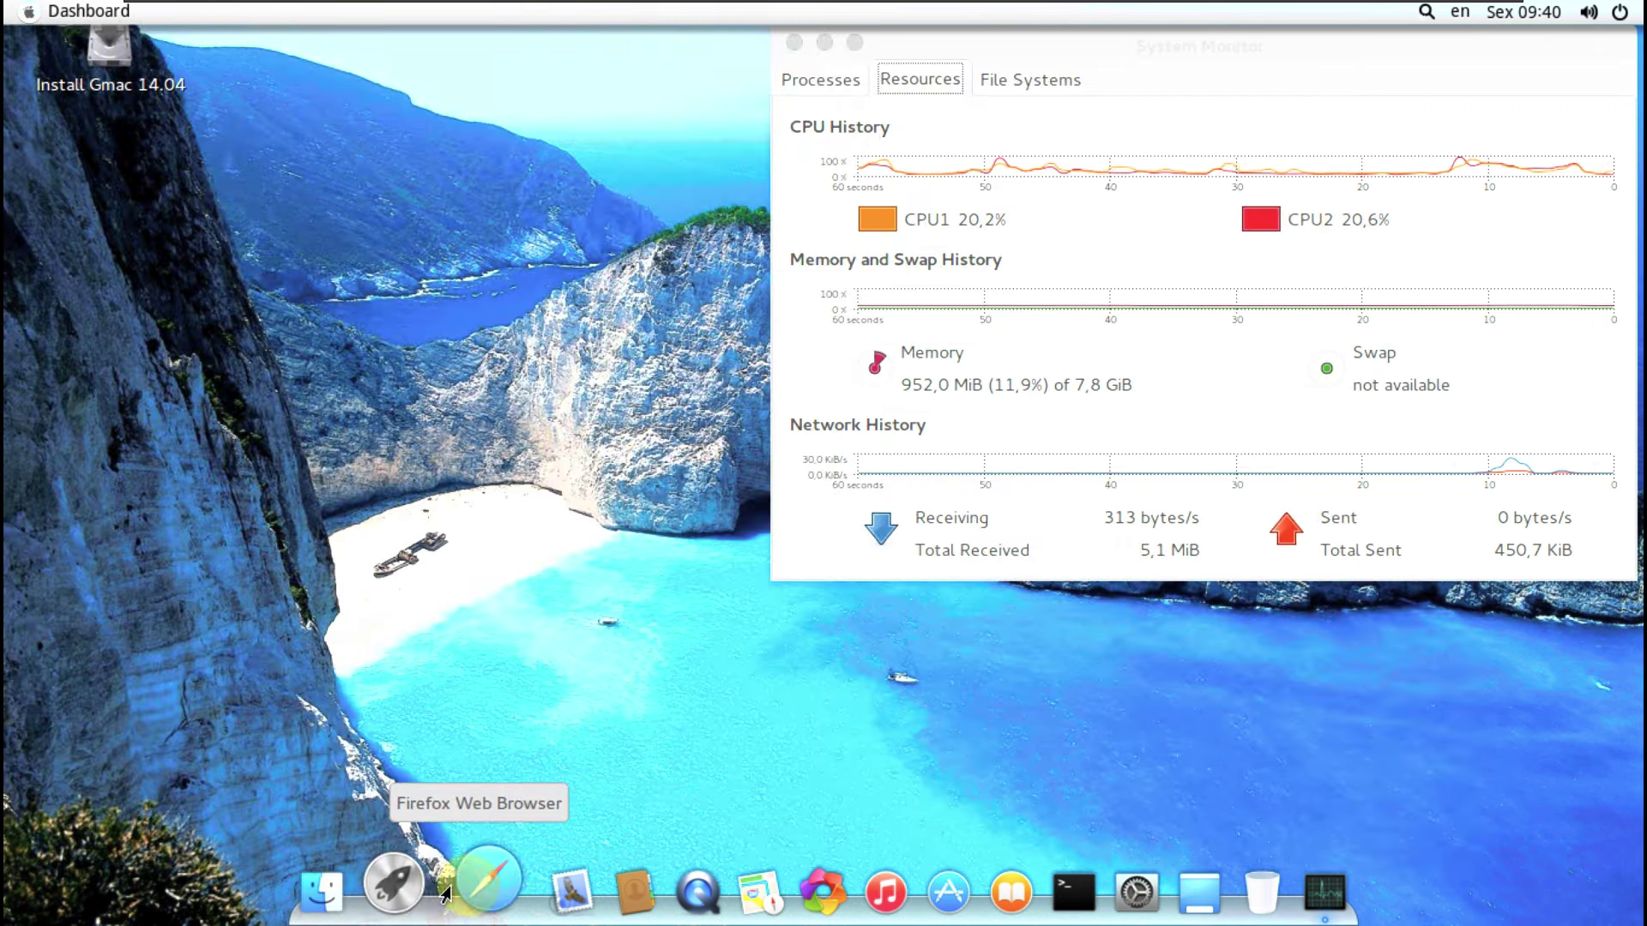
Launch the dock's mail, Contacts, Videos, maps, Shotwell, Rhythmbox and Document Viewer apps.
click(605, 896)
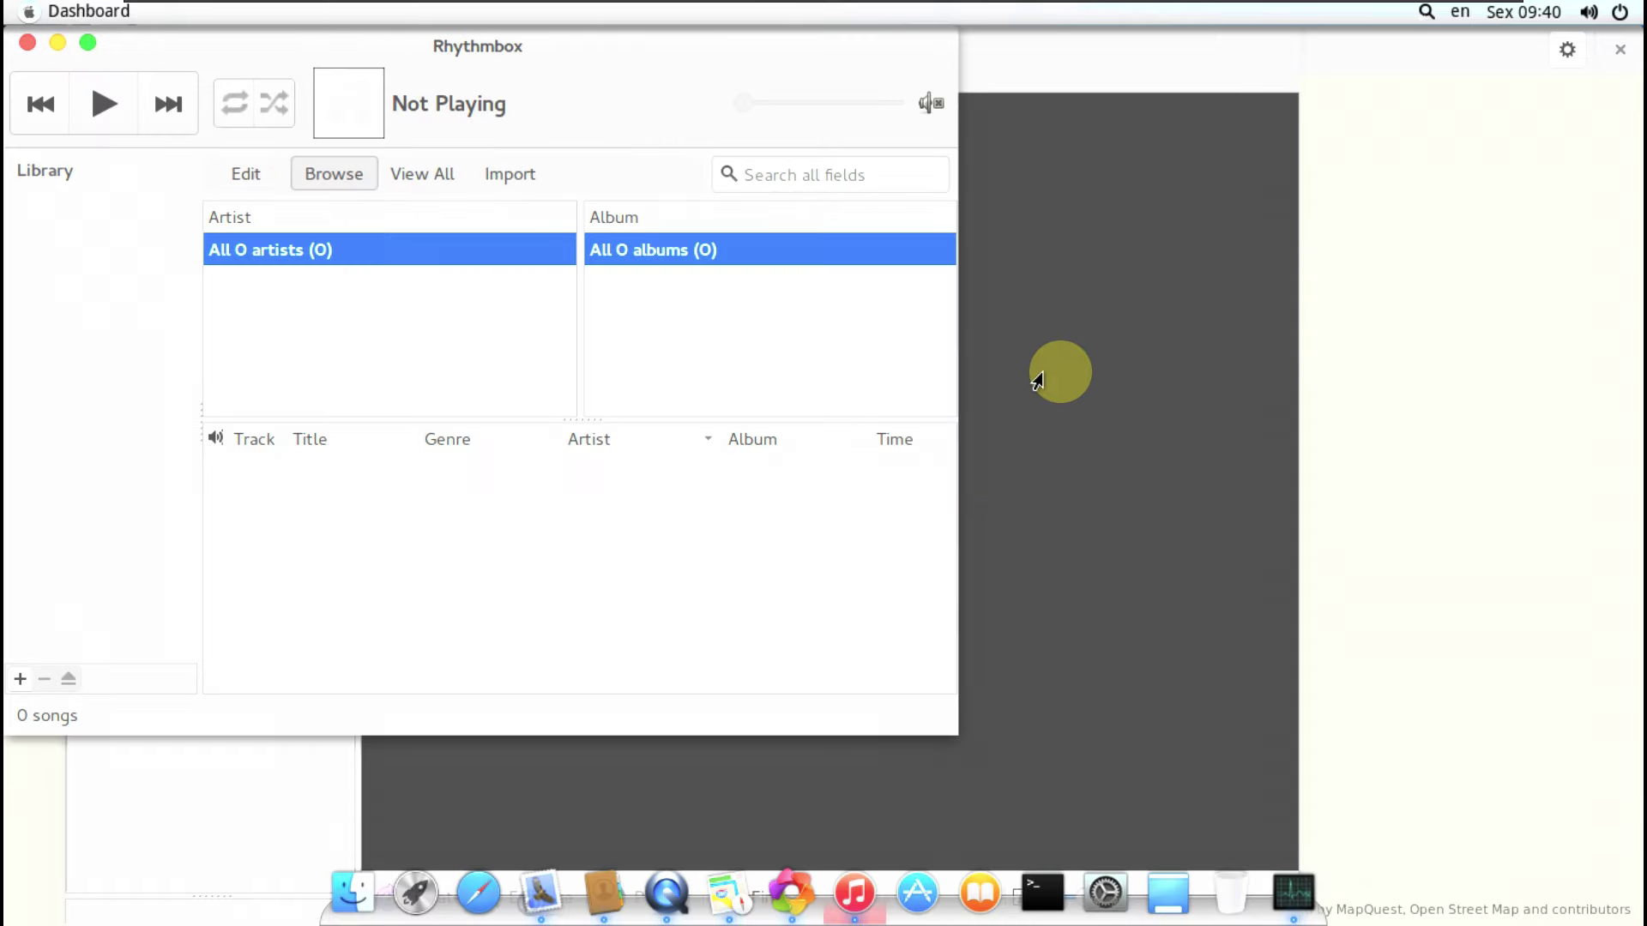
click(961, 899)
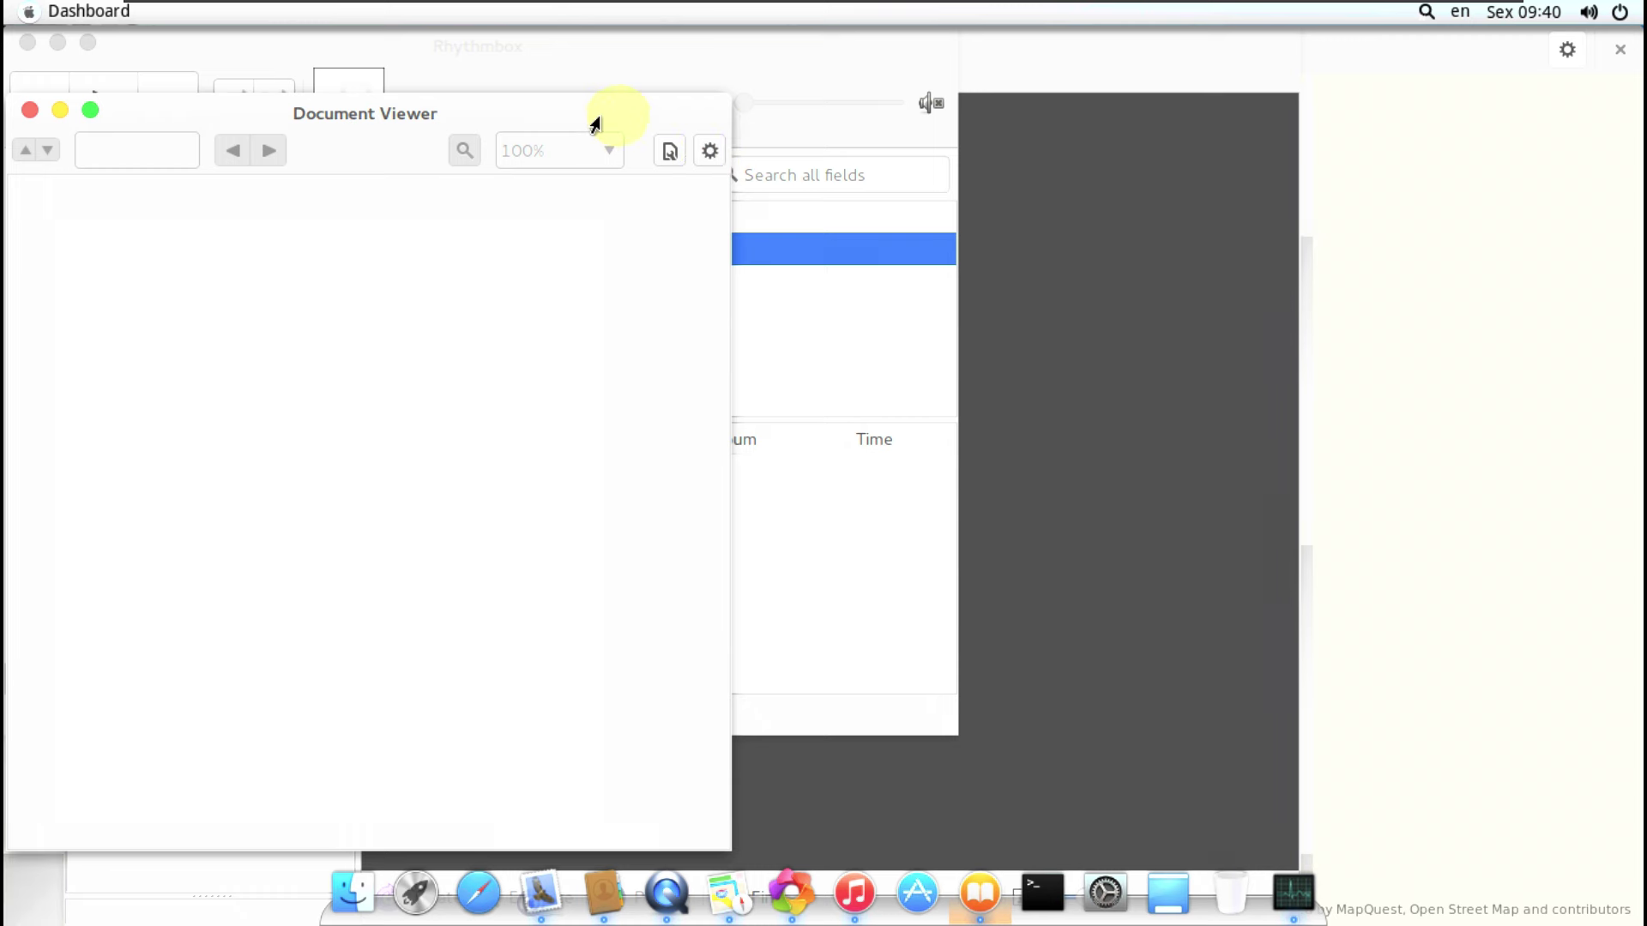
View Document Viewer's version information, and close both Document Viewer and Rhythmbox.
click(707, 152)
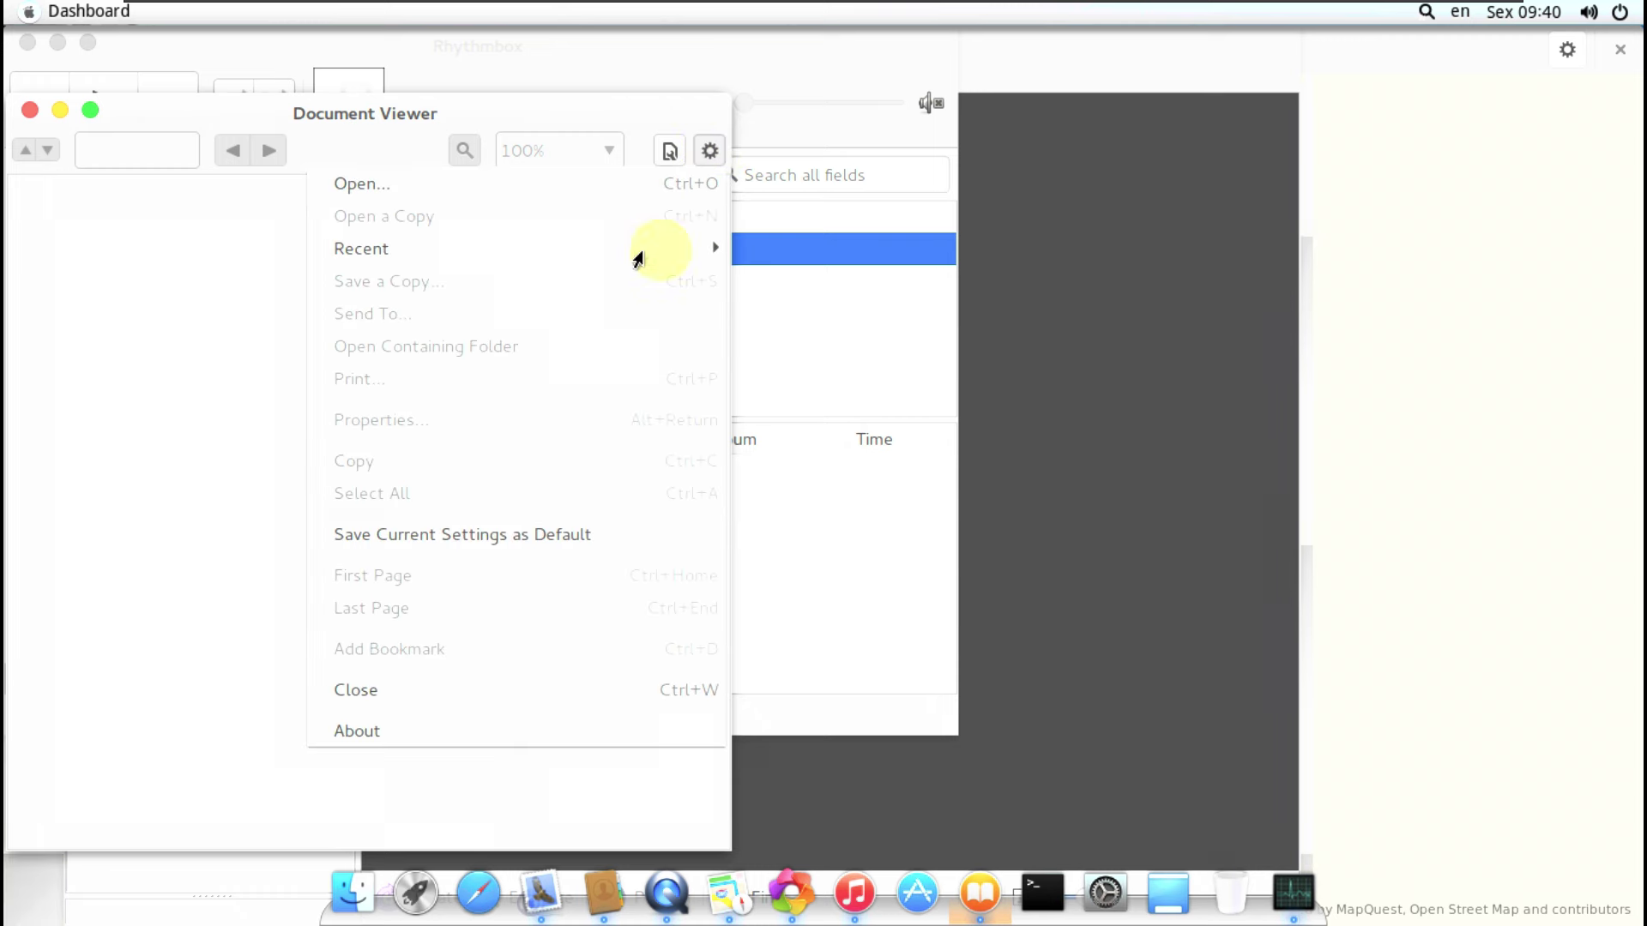
click(431, 730)
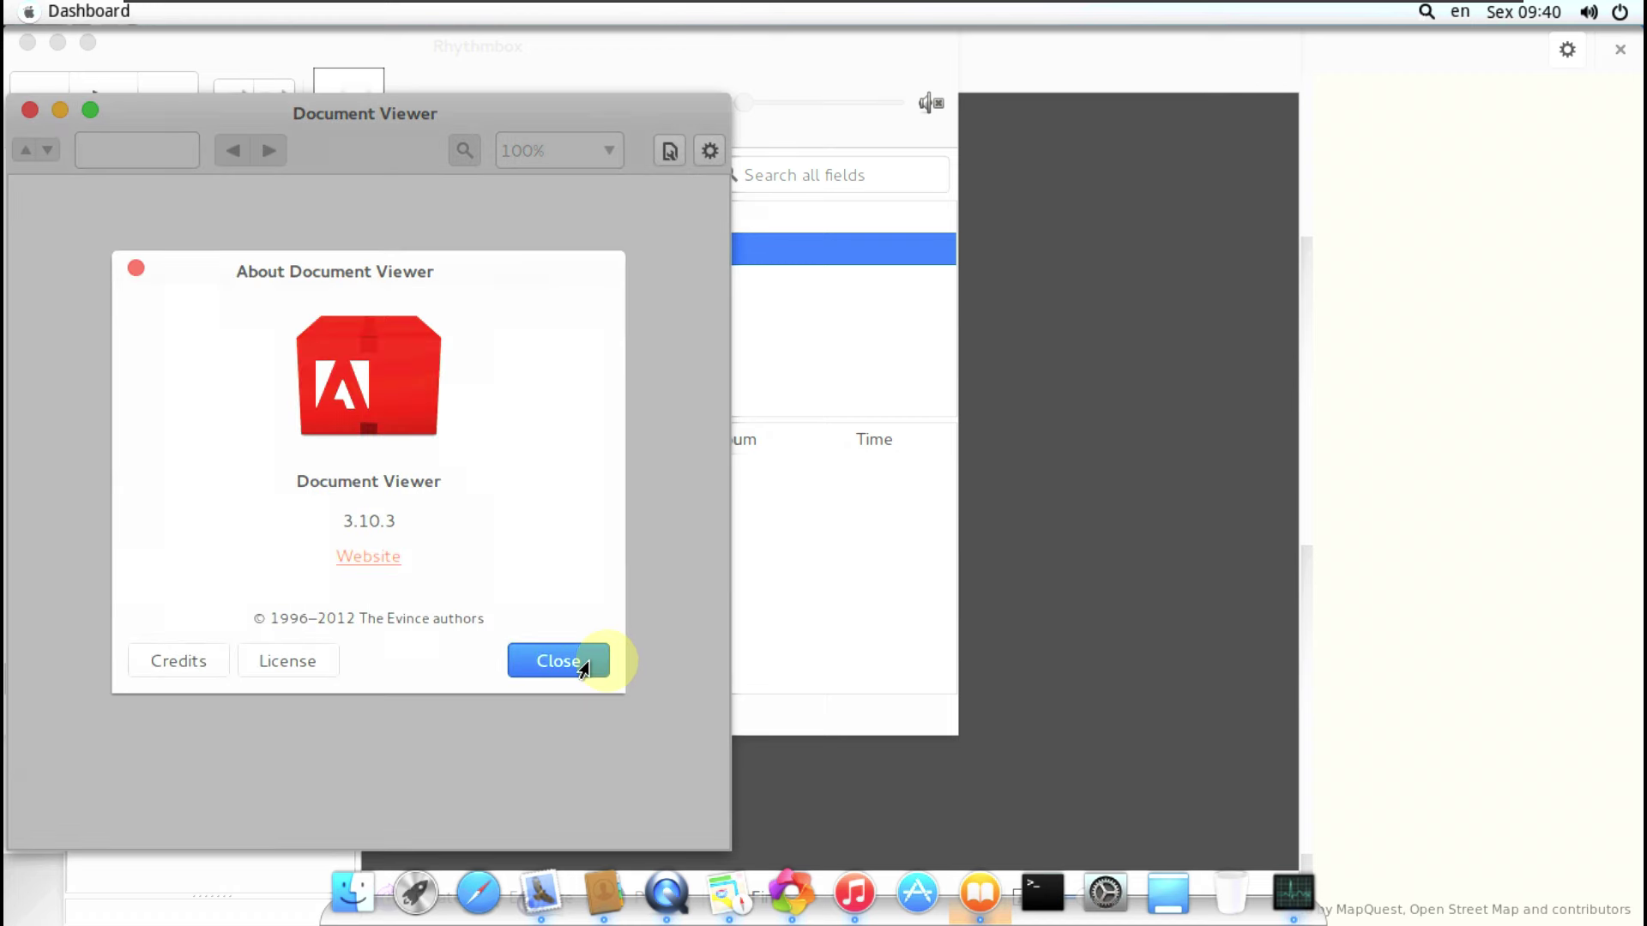
click(590, 665)
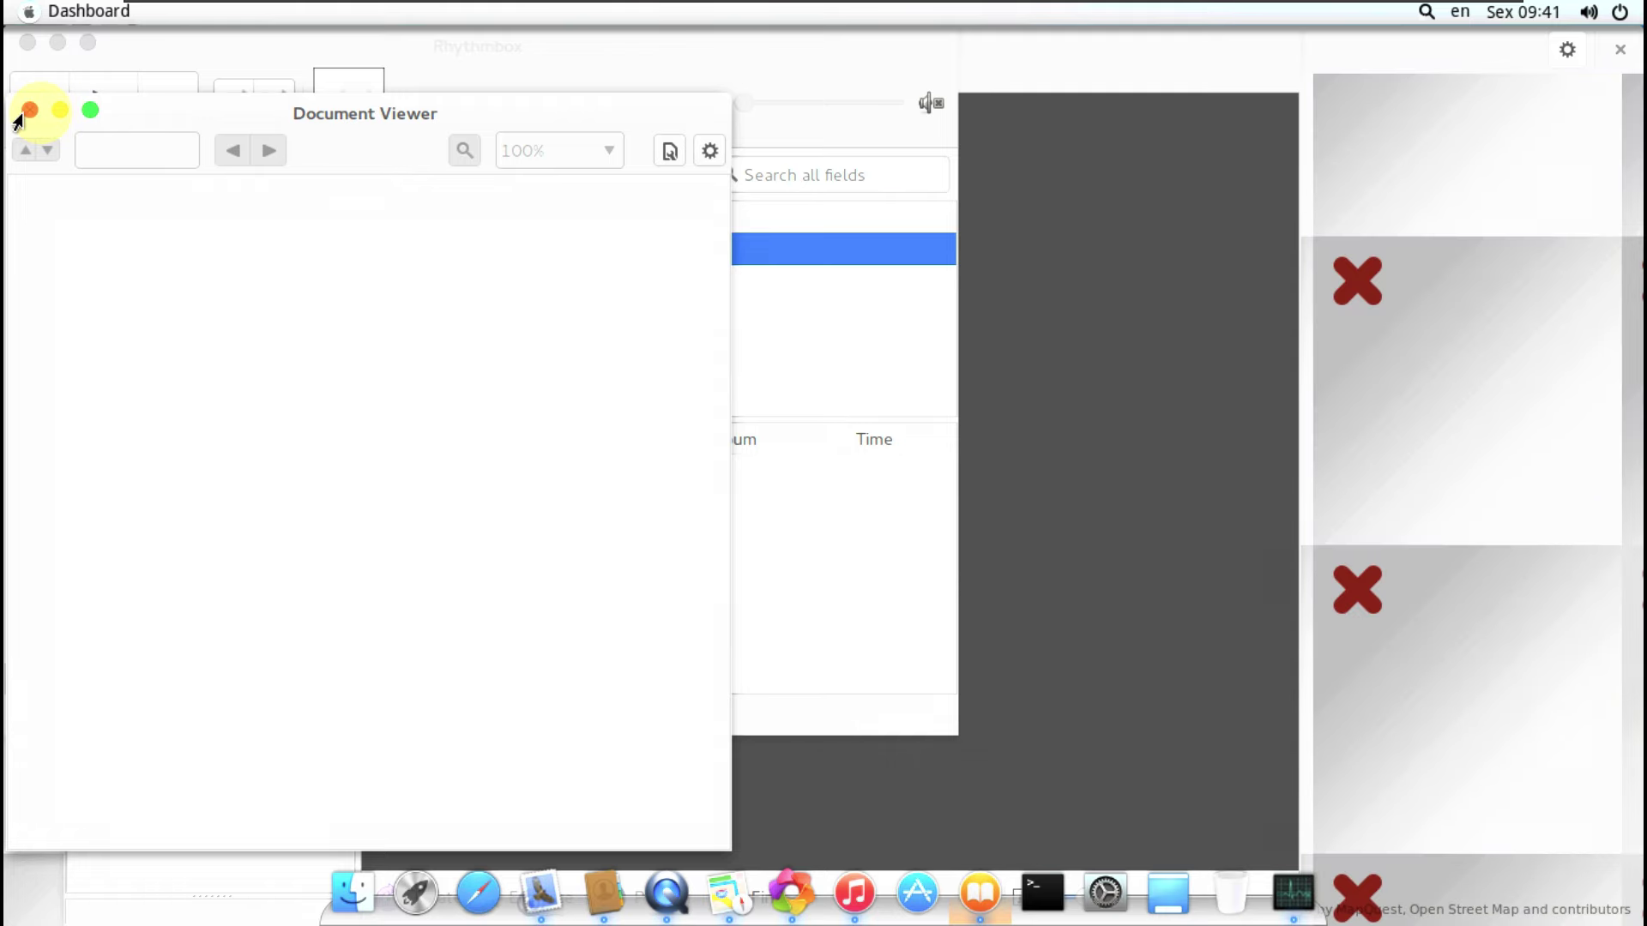
click(28, 110)
drag(518, 49, 732, 170)
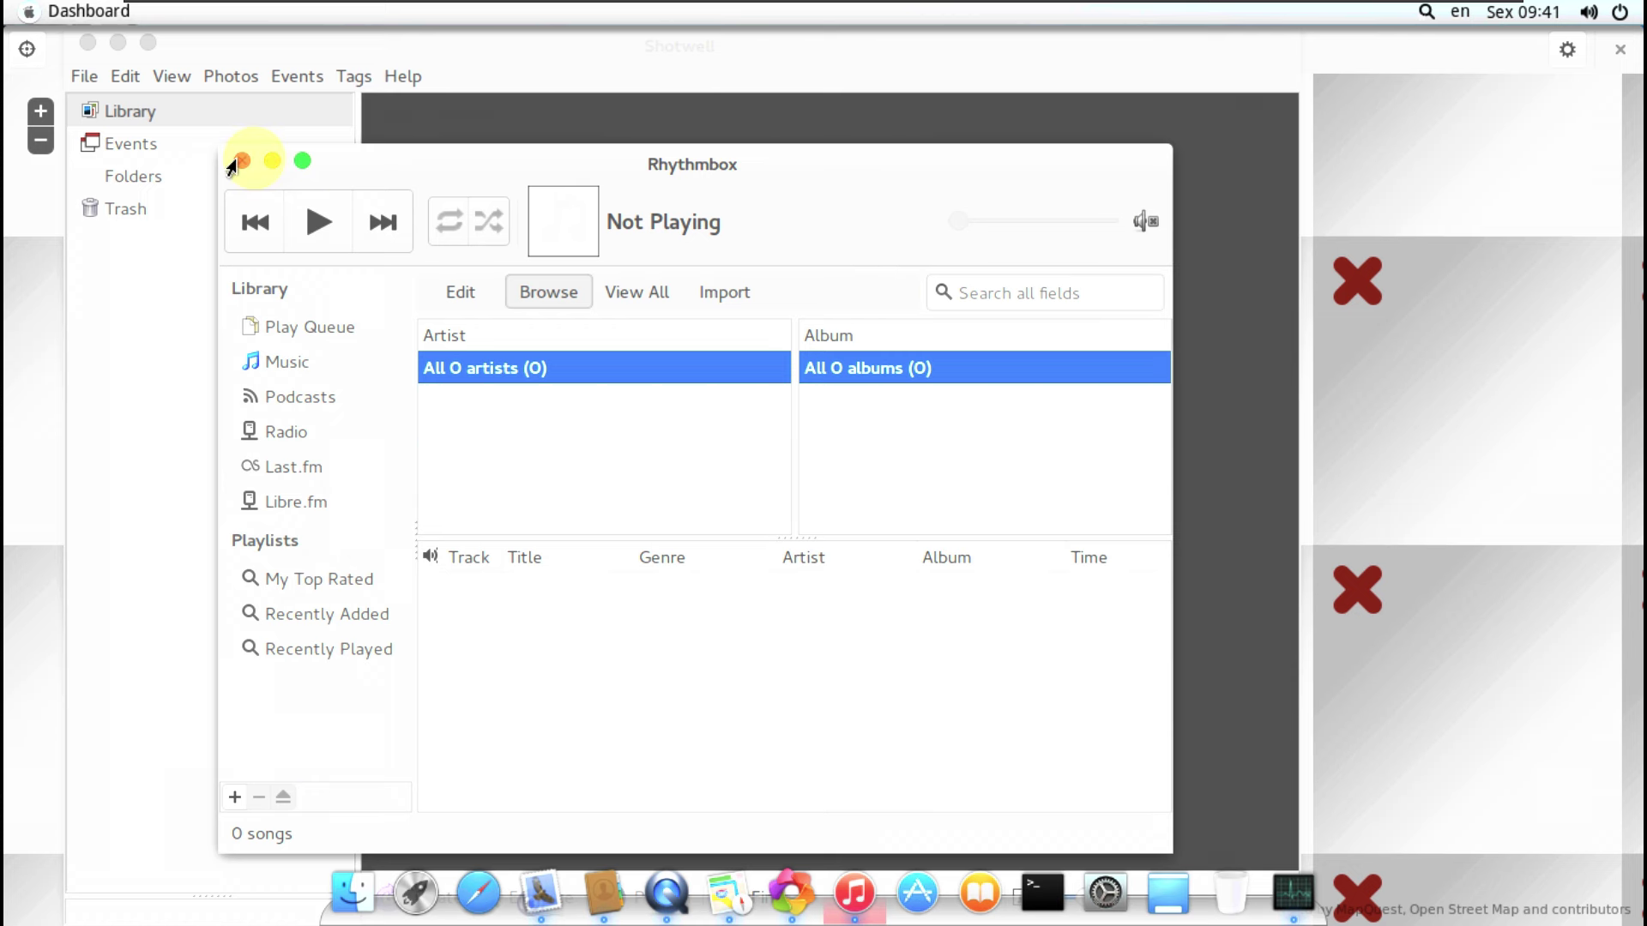
click(238, 162)
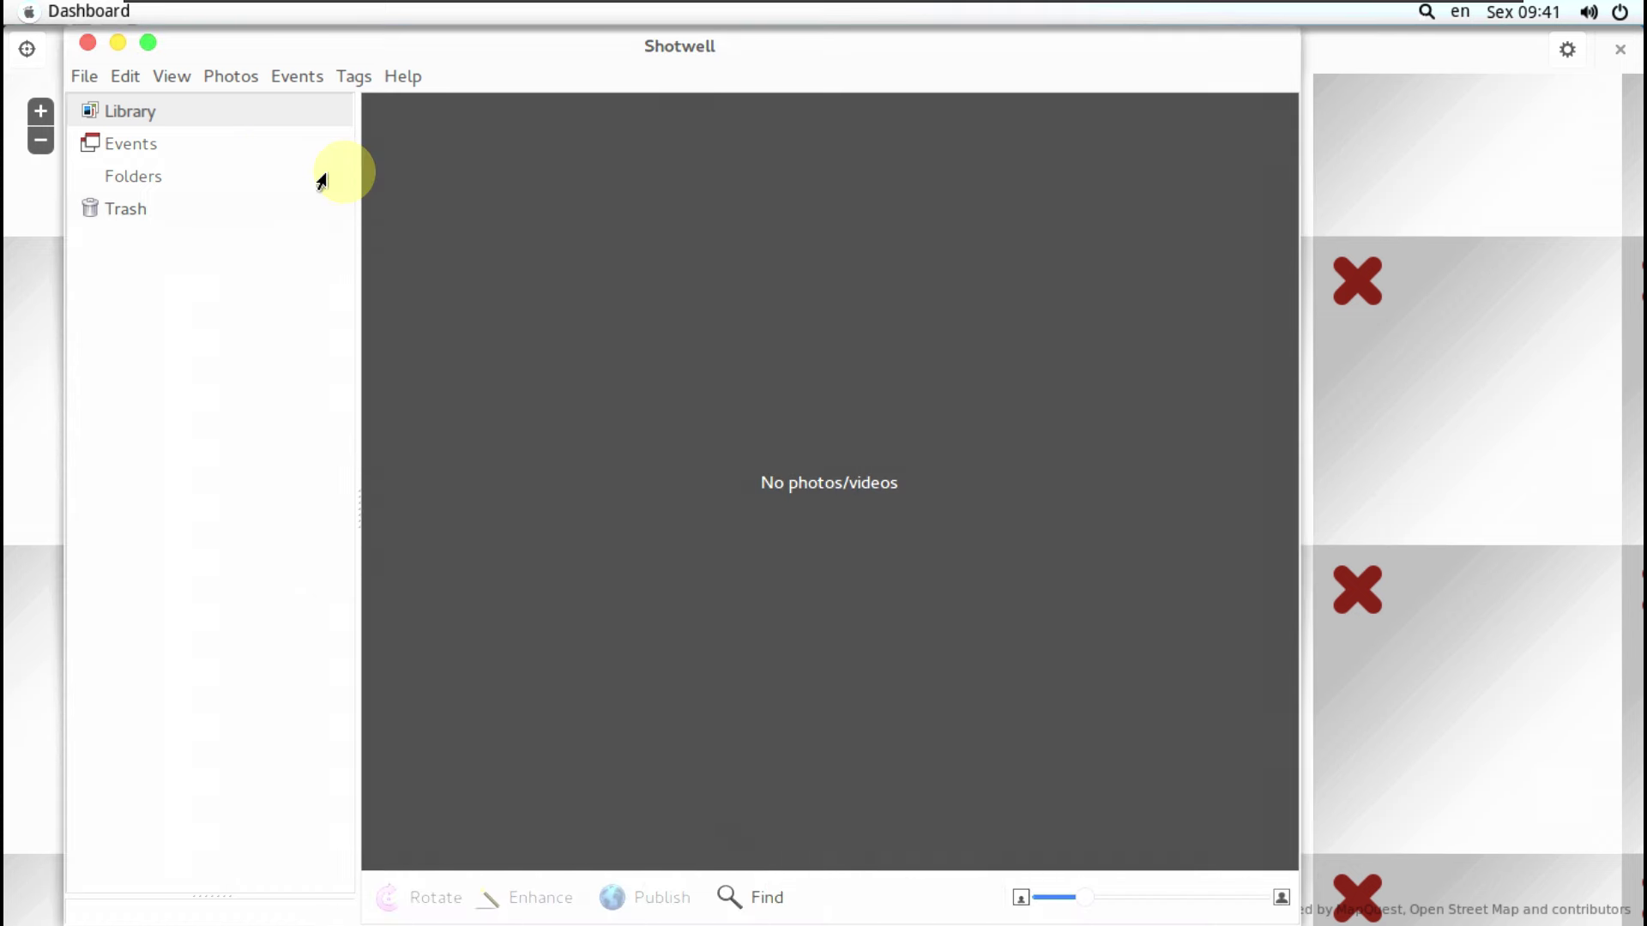
View Shotwell's version information and close Shotwell.
click(402, 76)
click(427, 217)
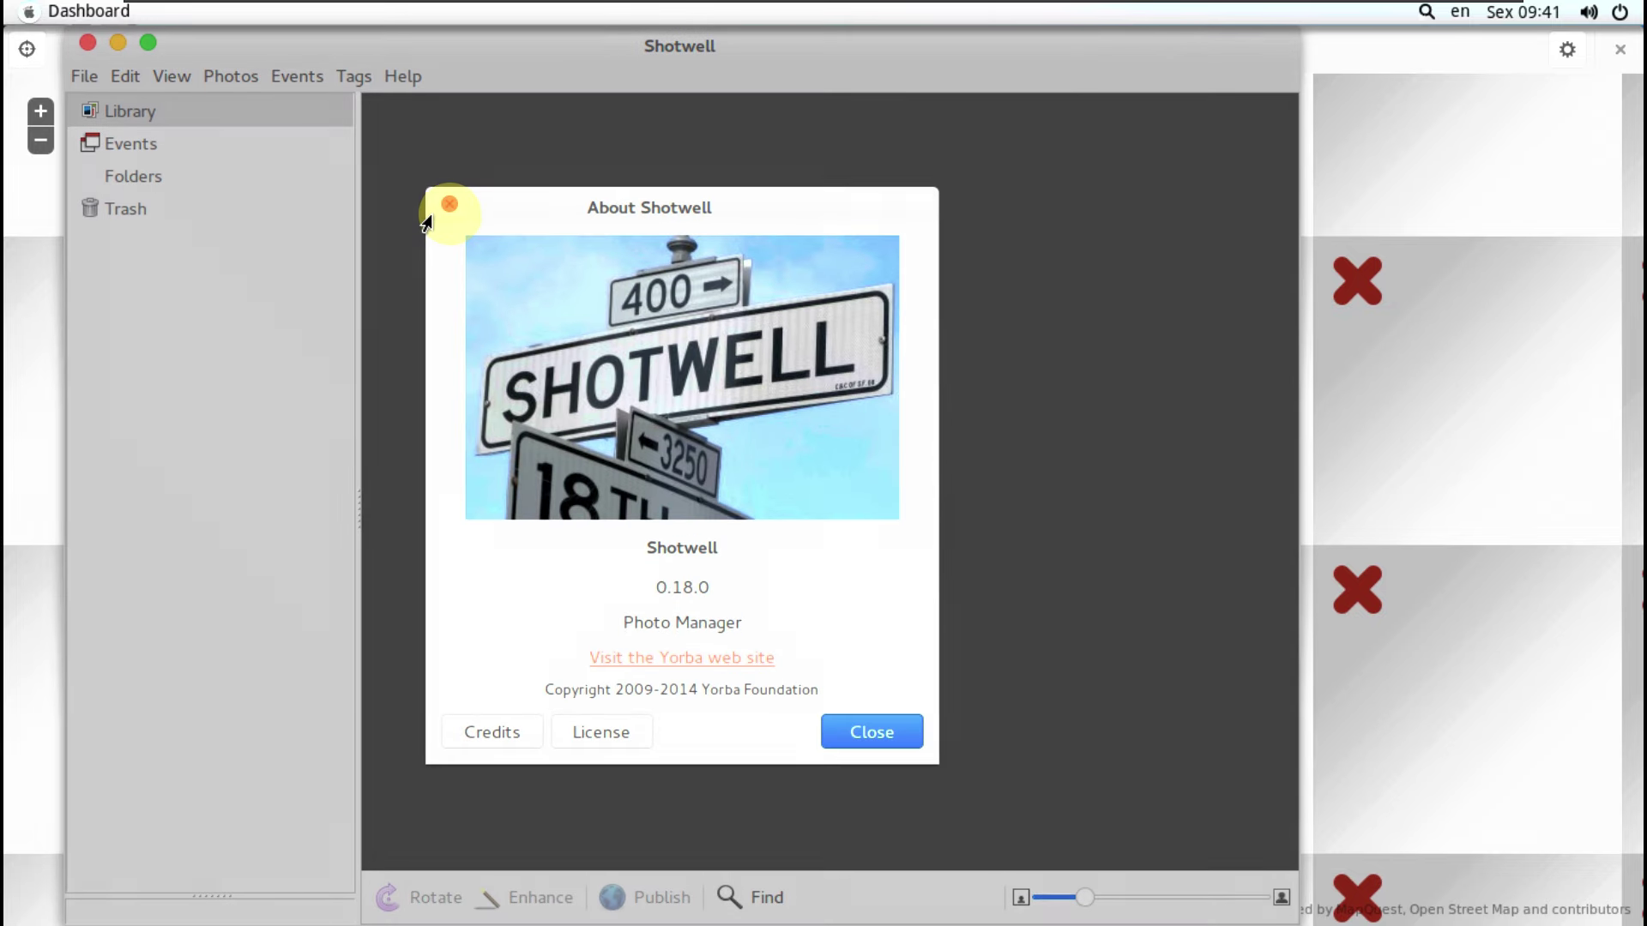
key(Escape)
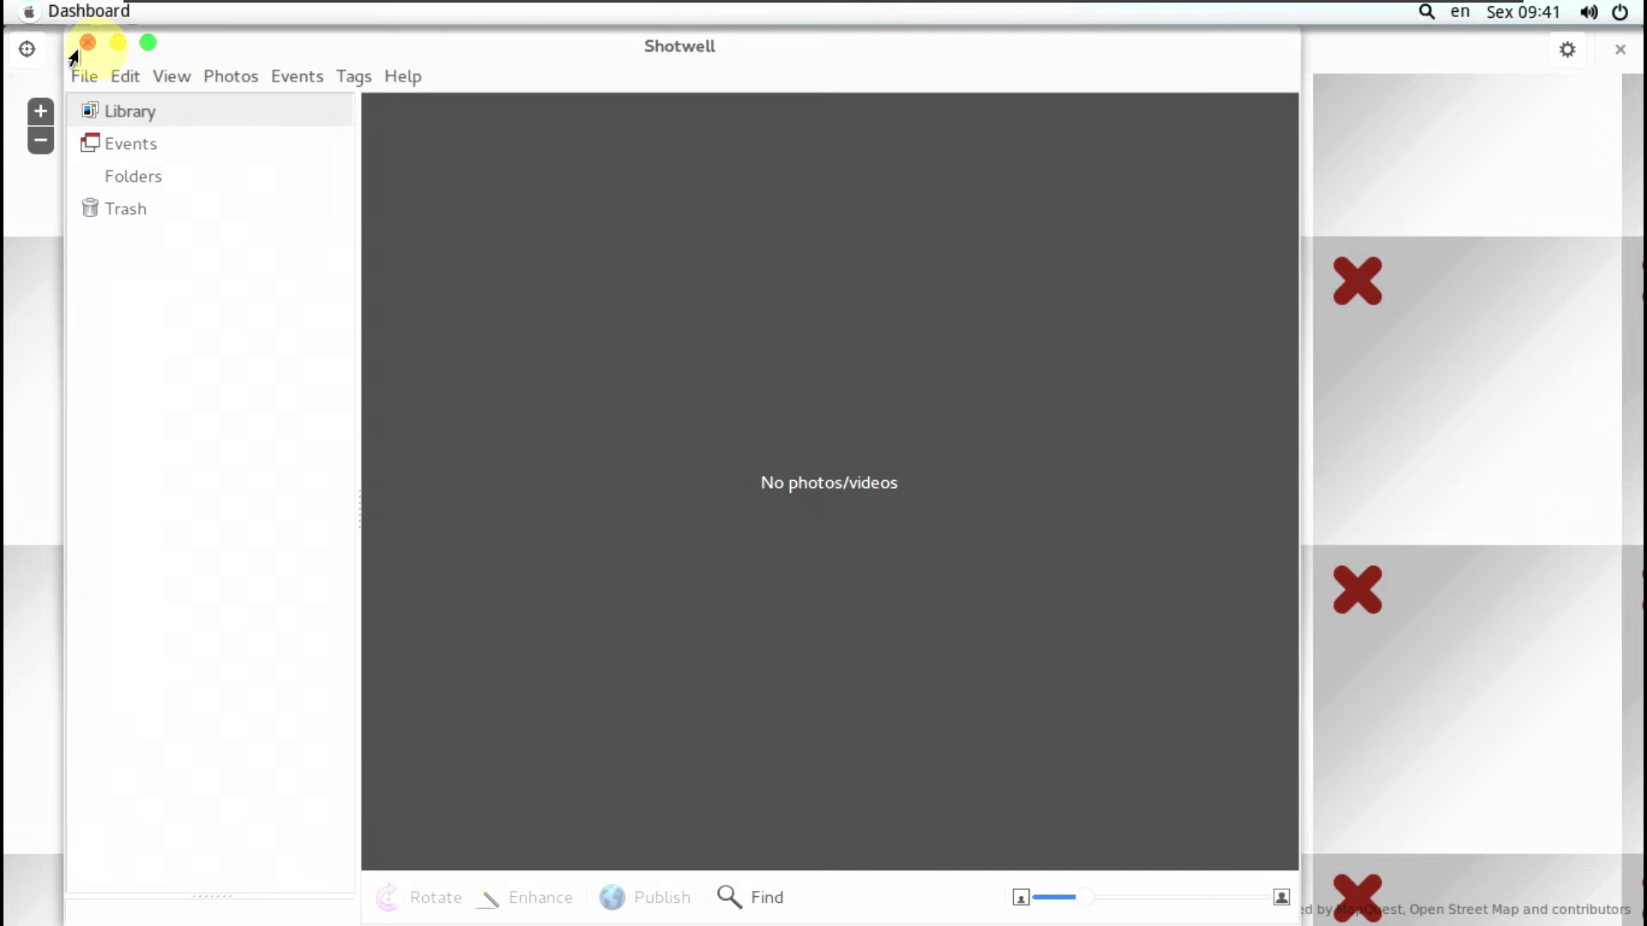
click(86, 44)
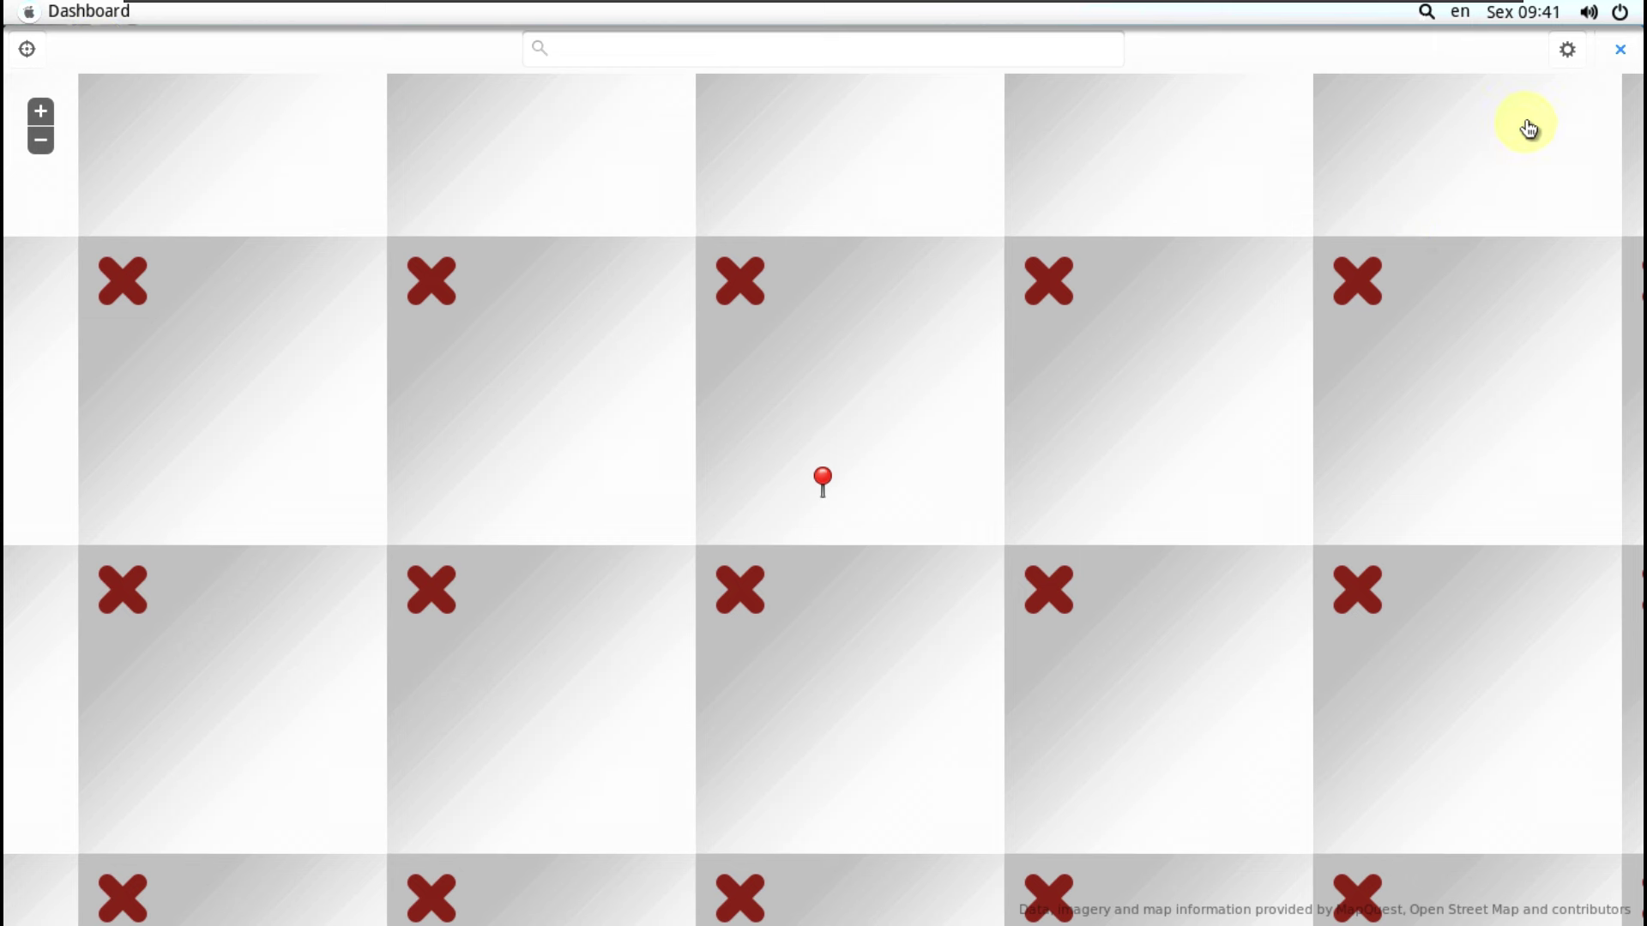
Switch the map to the Satellite view, search it for "los angeles", and close the maps app.
click(1567, 49)
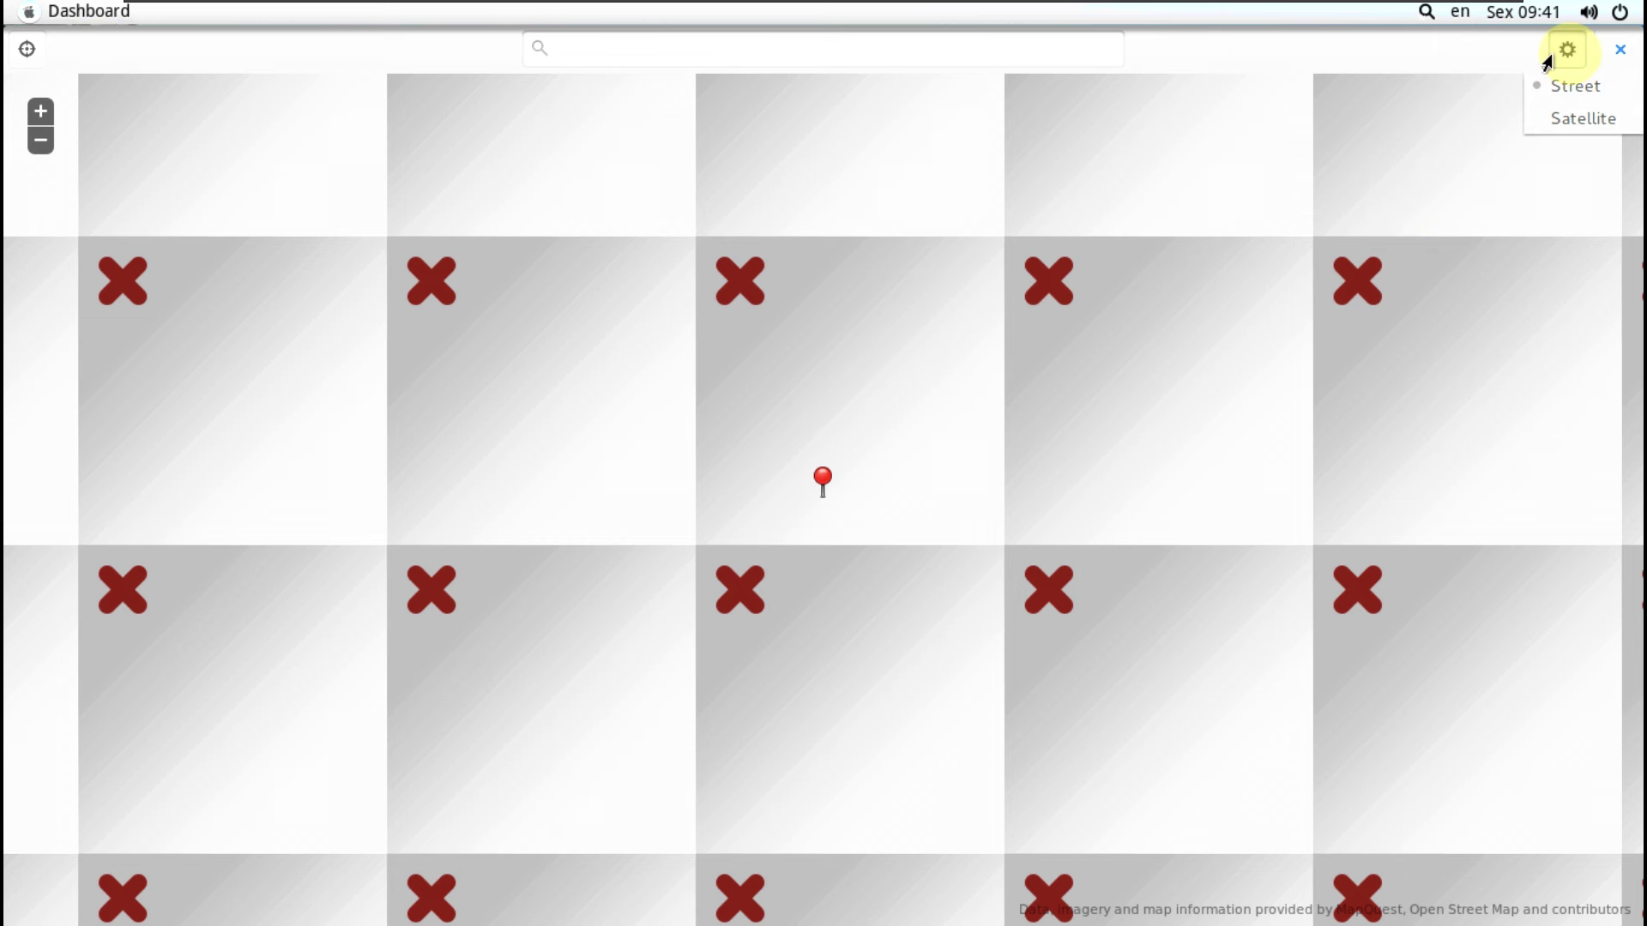
click(1544, 122)
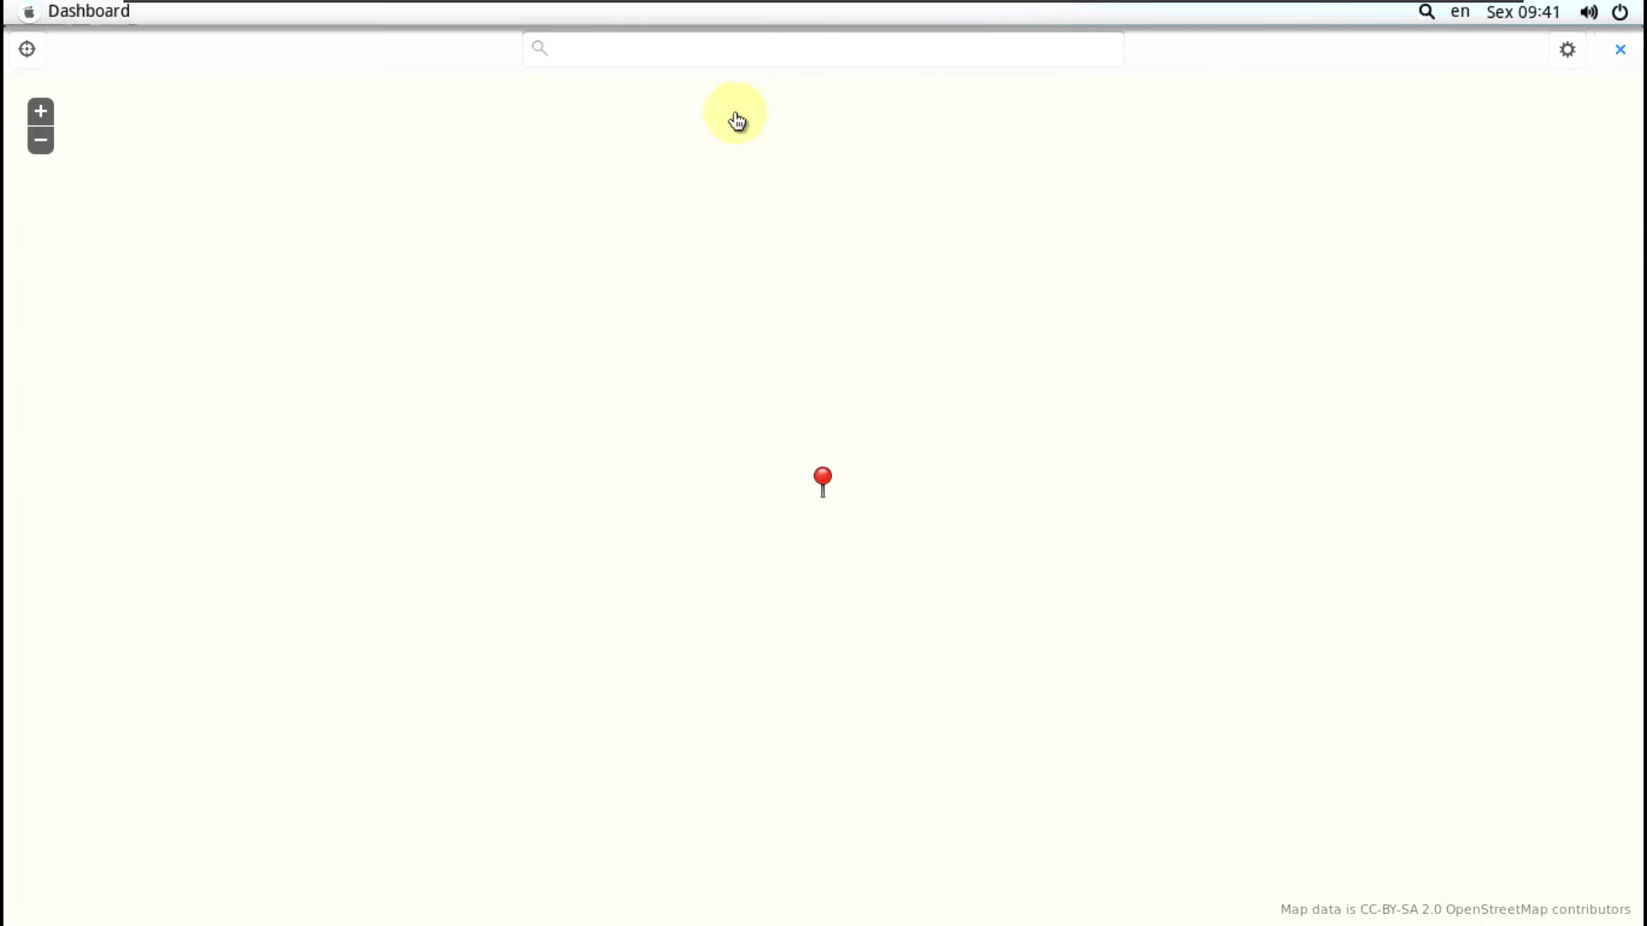
click(701, 60)
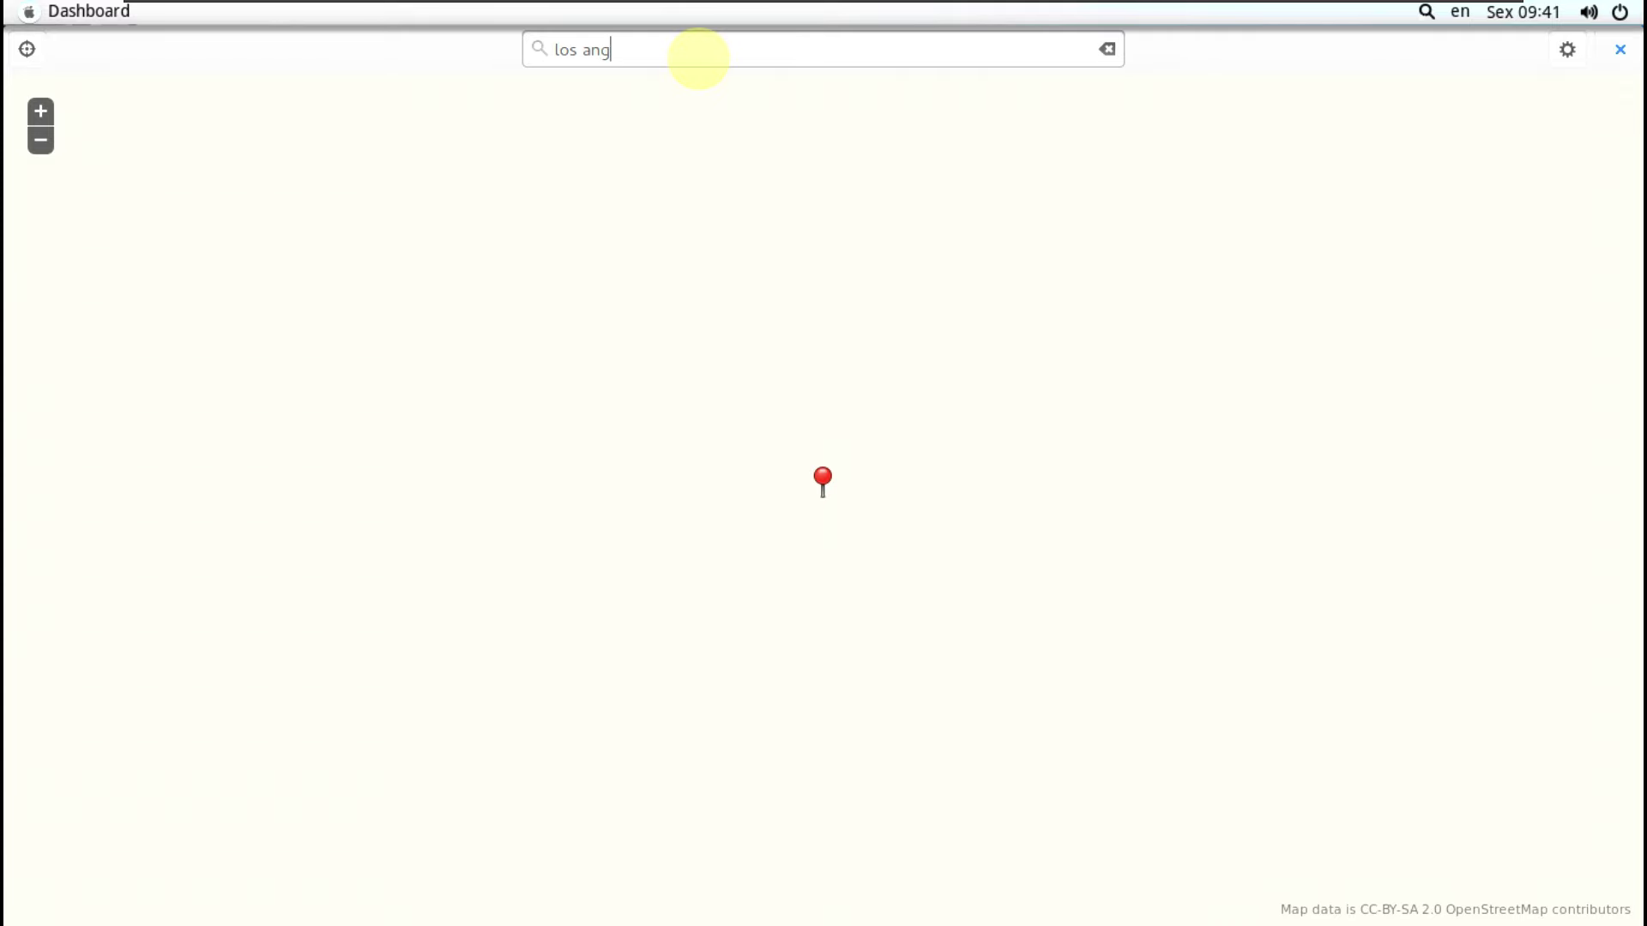
key(Return)
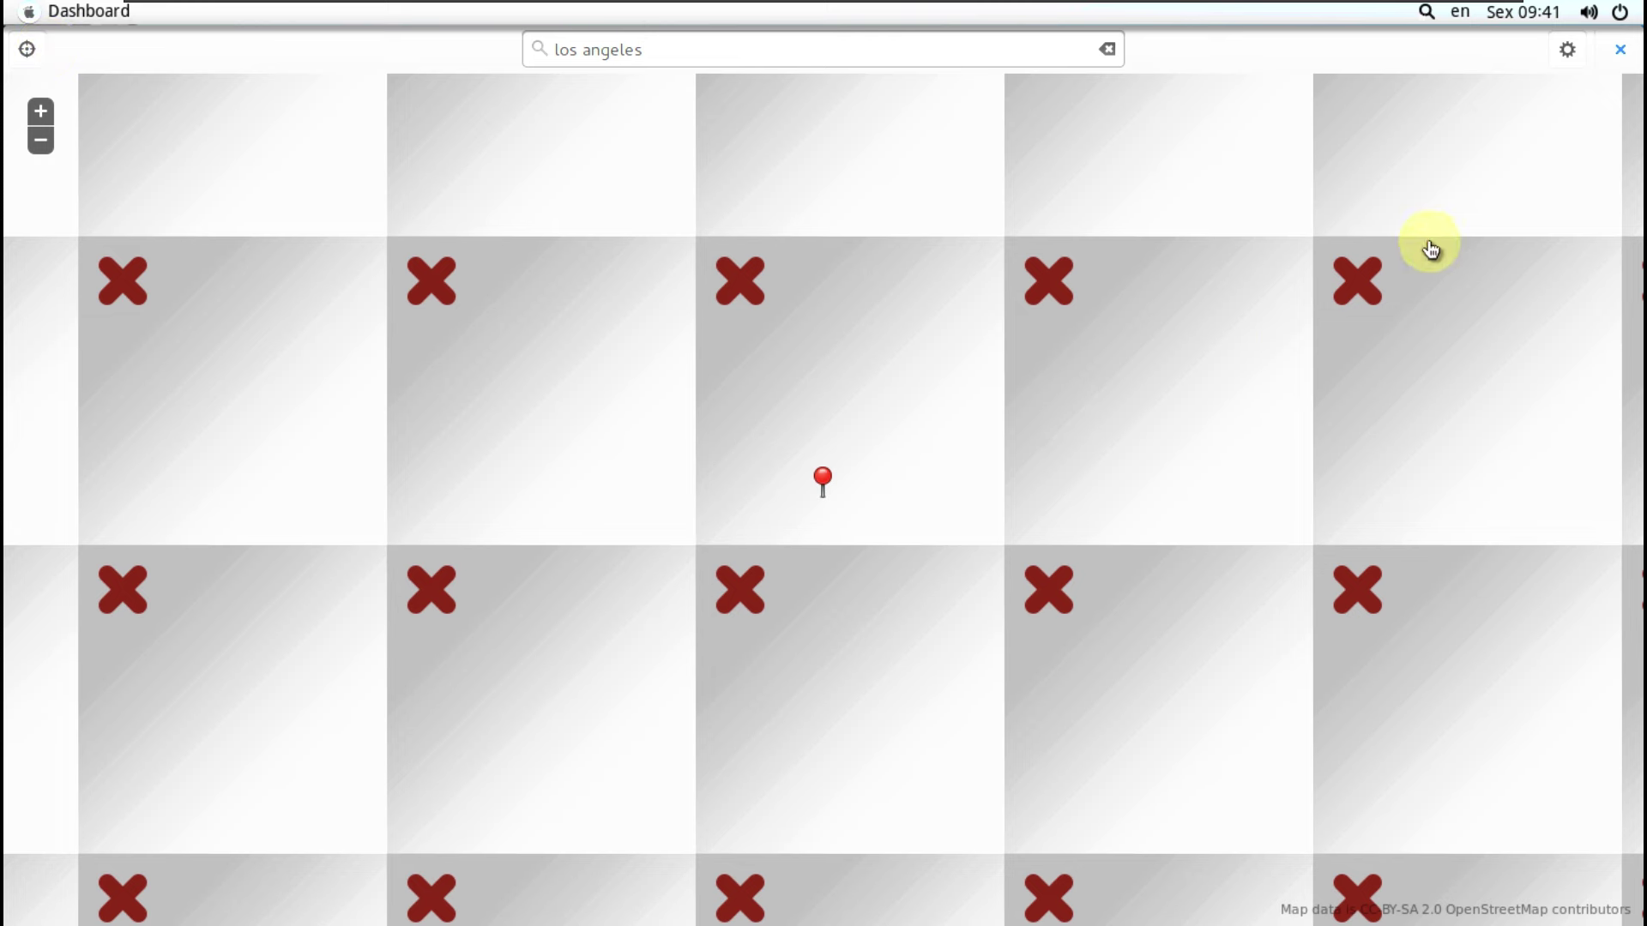
click(1619, 48)
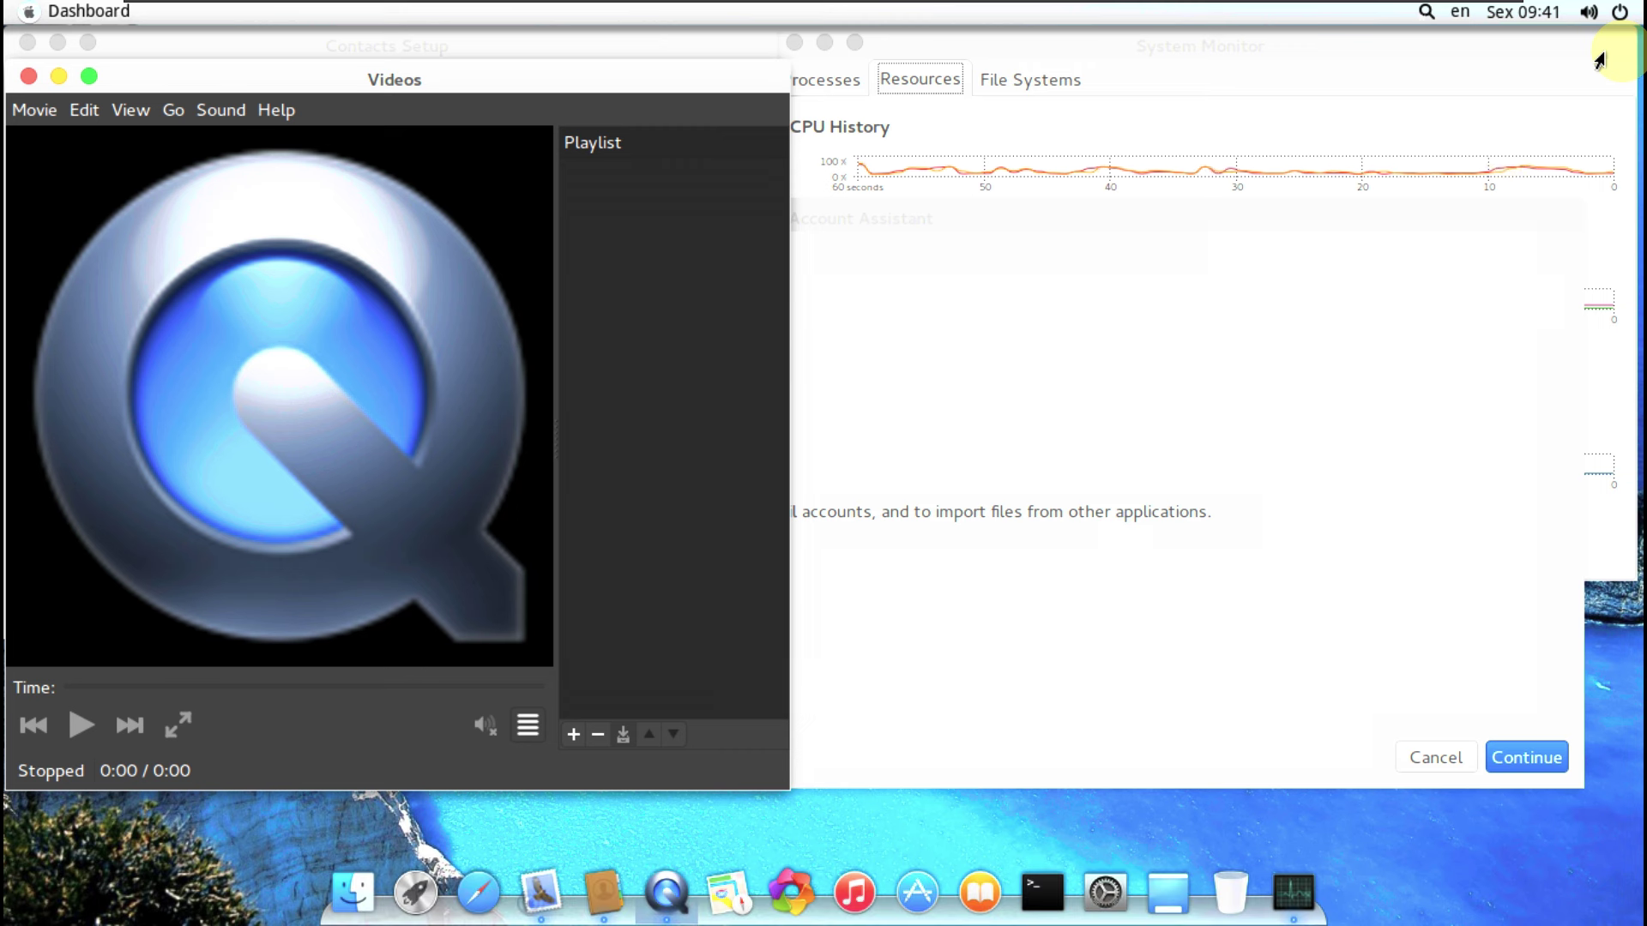
Bring up the Evolution Account Assistant and cancel the email account setup.
click(953, 320)
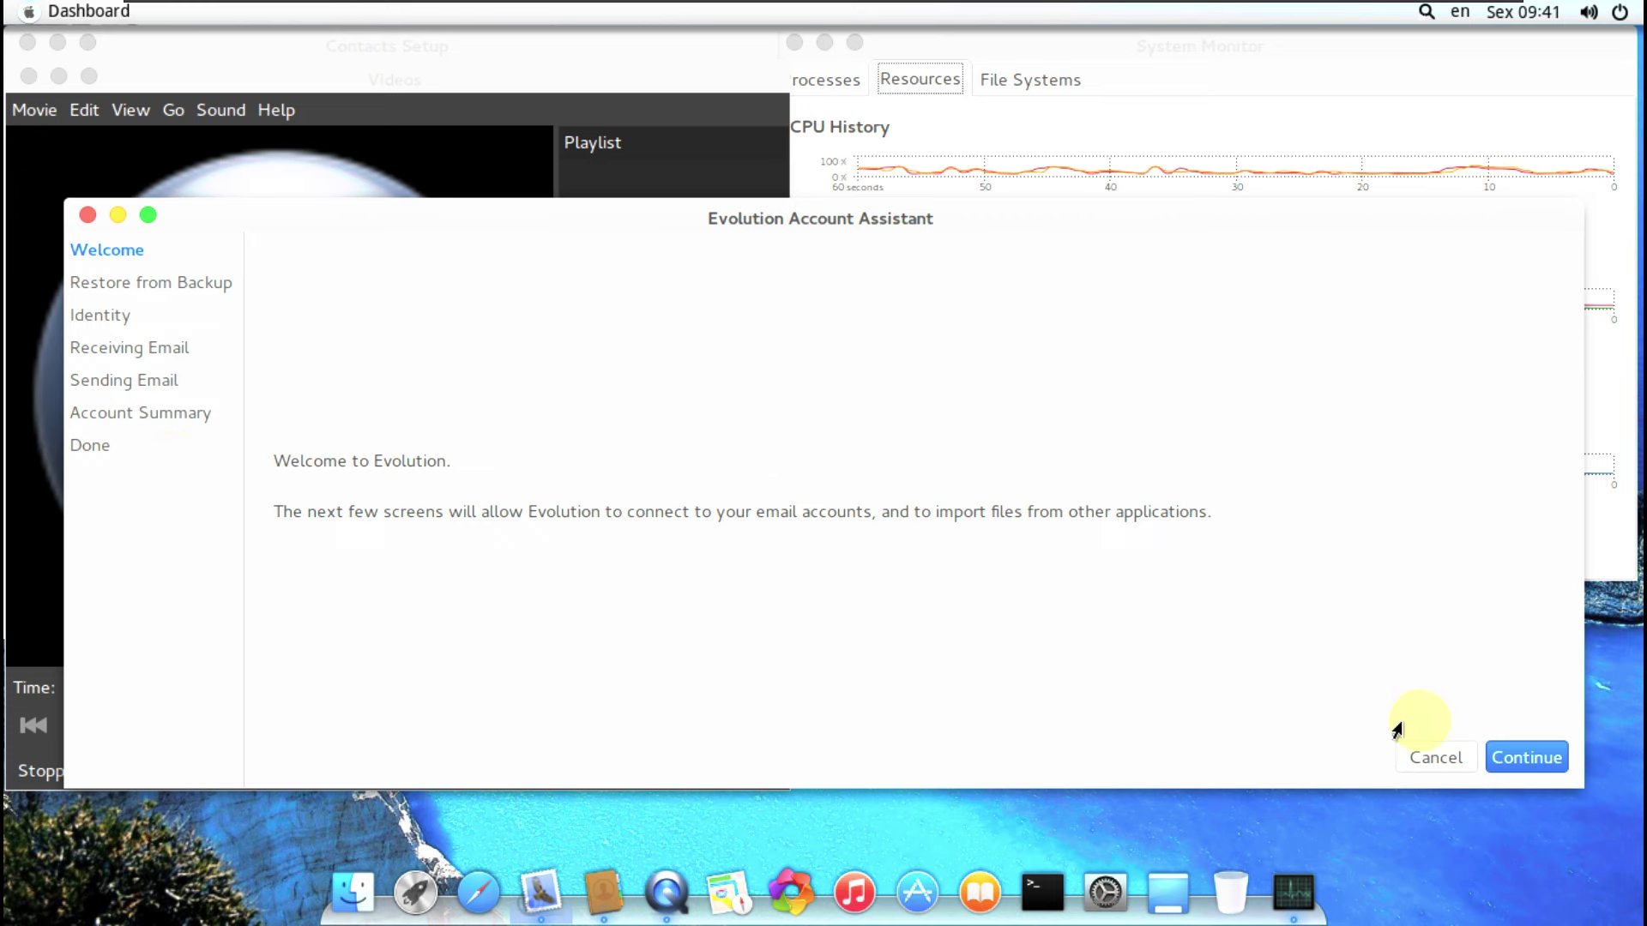
click(1410, 757)
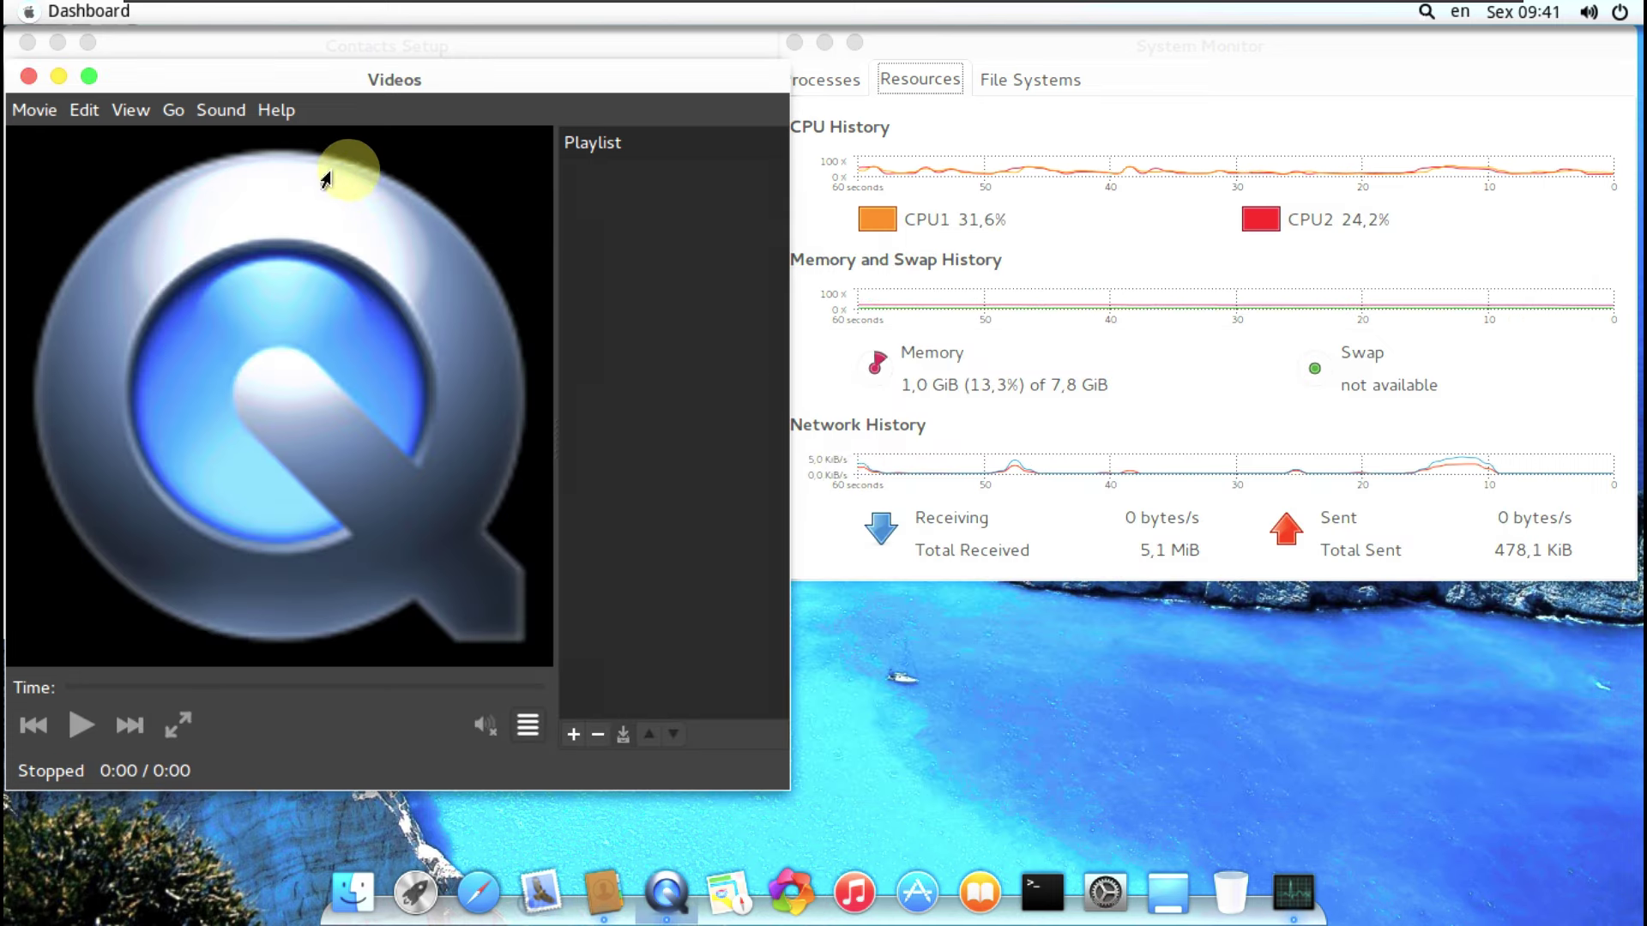
View the Videos player's version information and close the player.
click(275, 116)
click(290, 172)
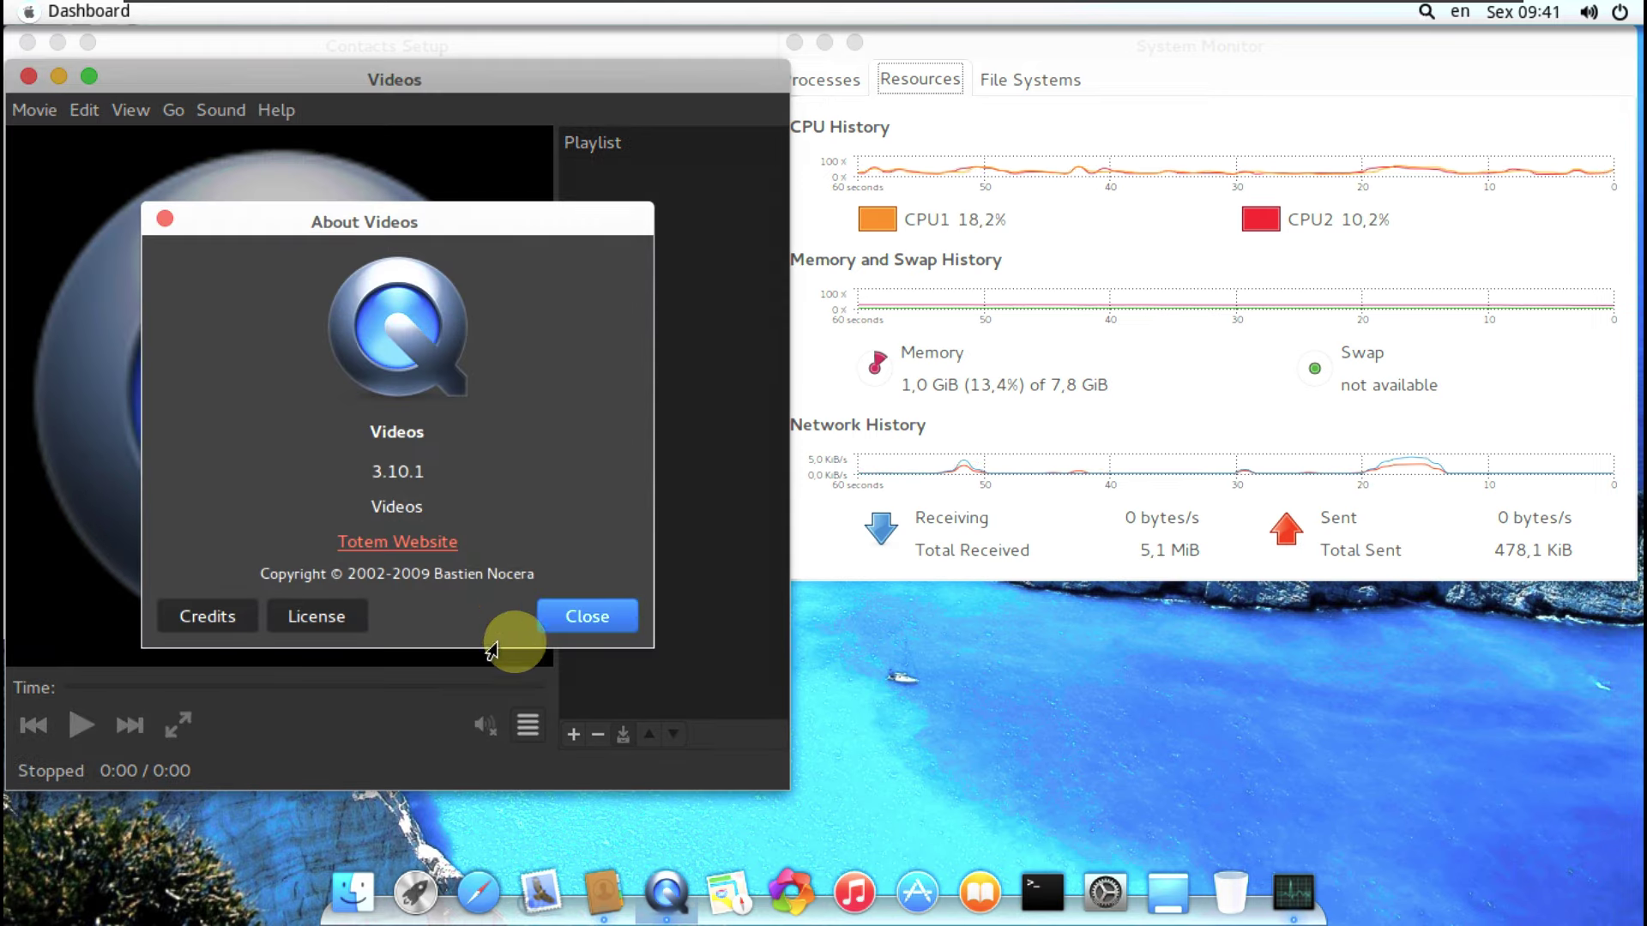
click(542, 623)
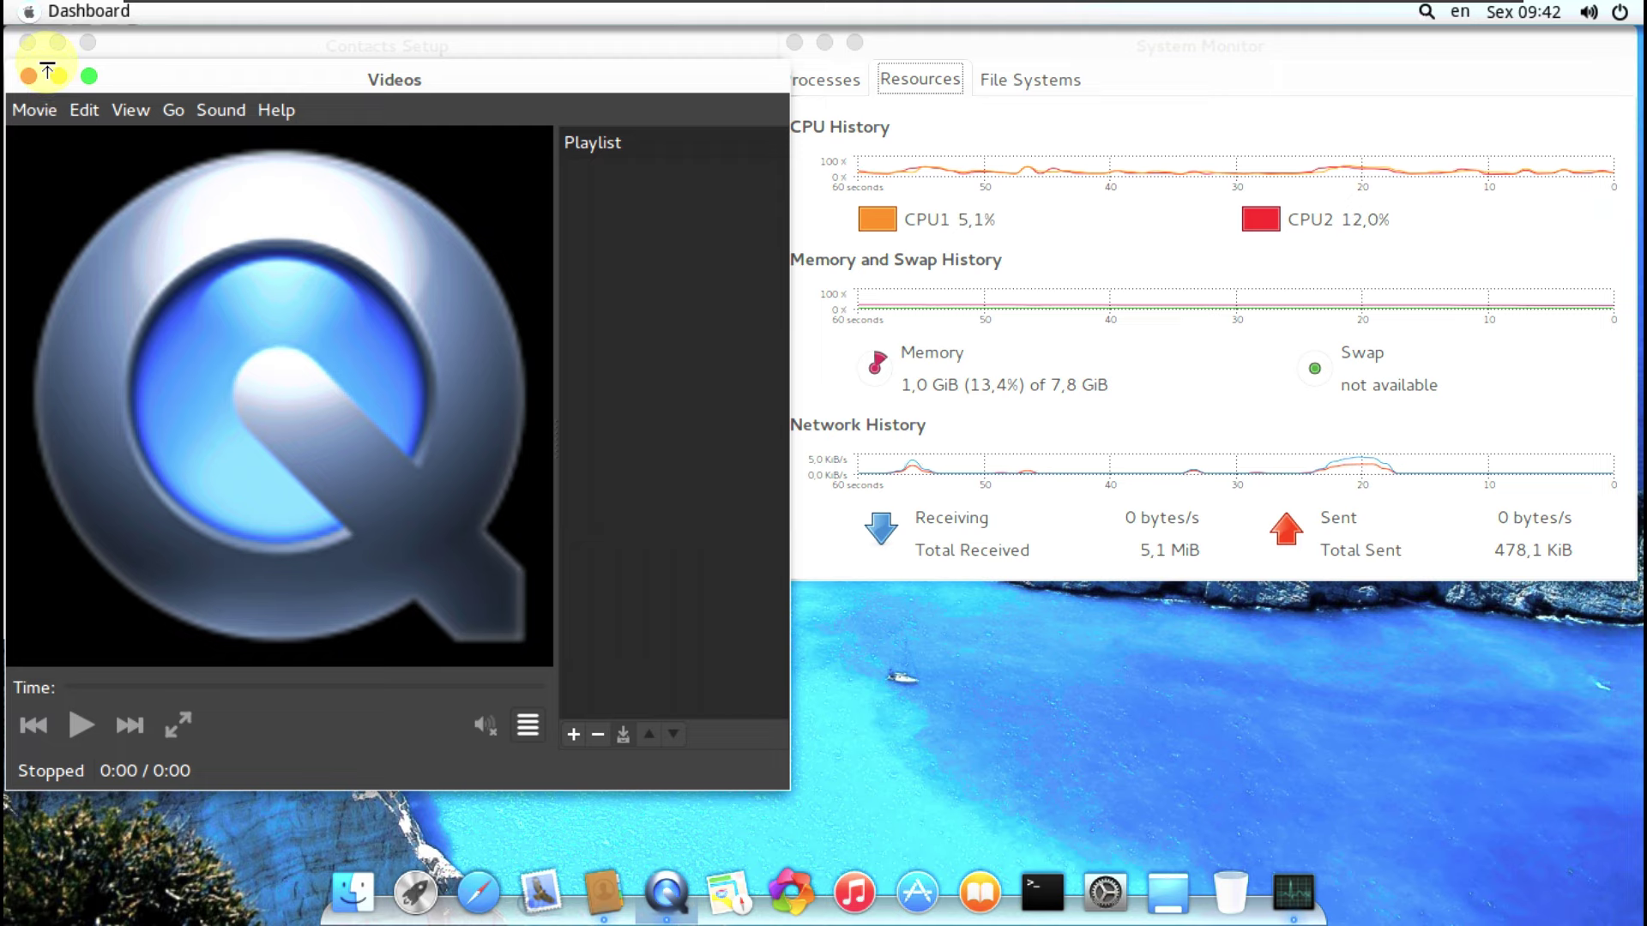
click(24, 77)
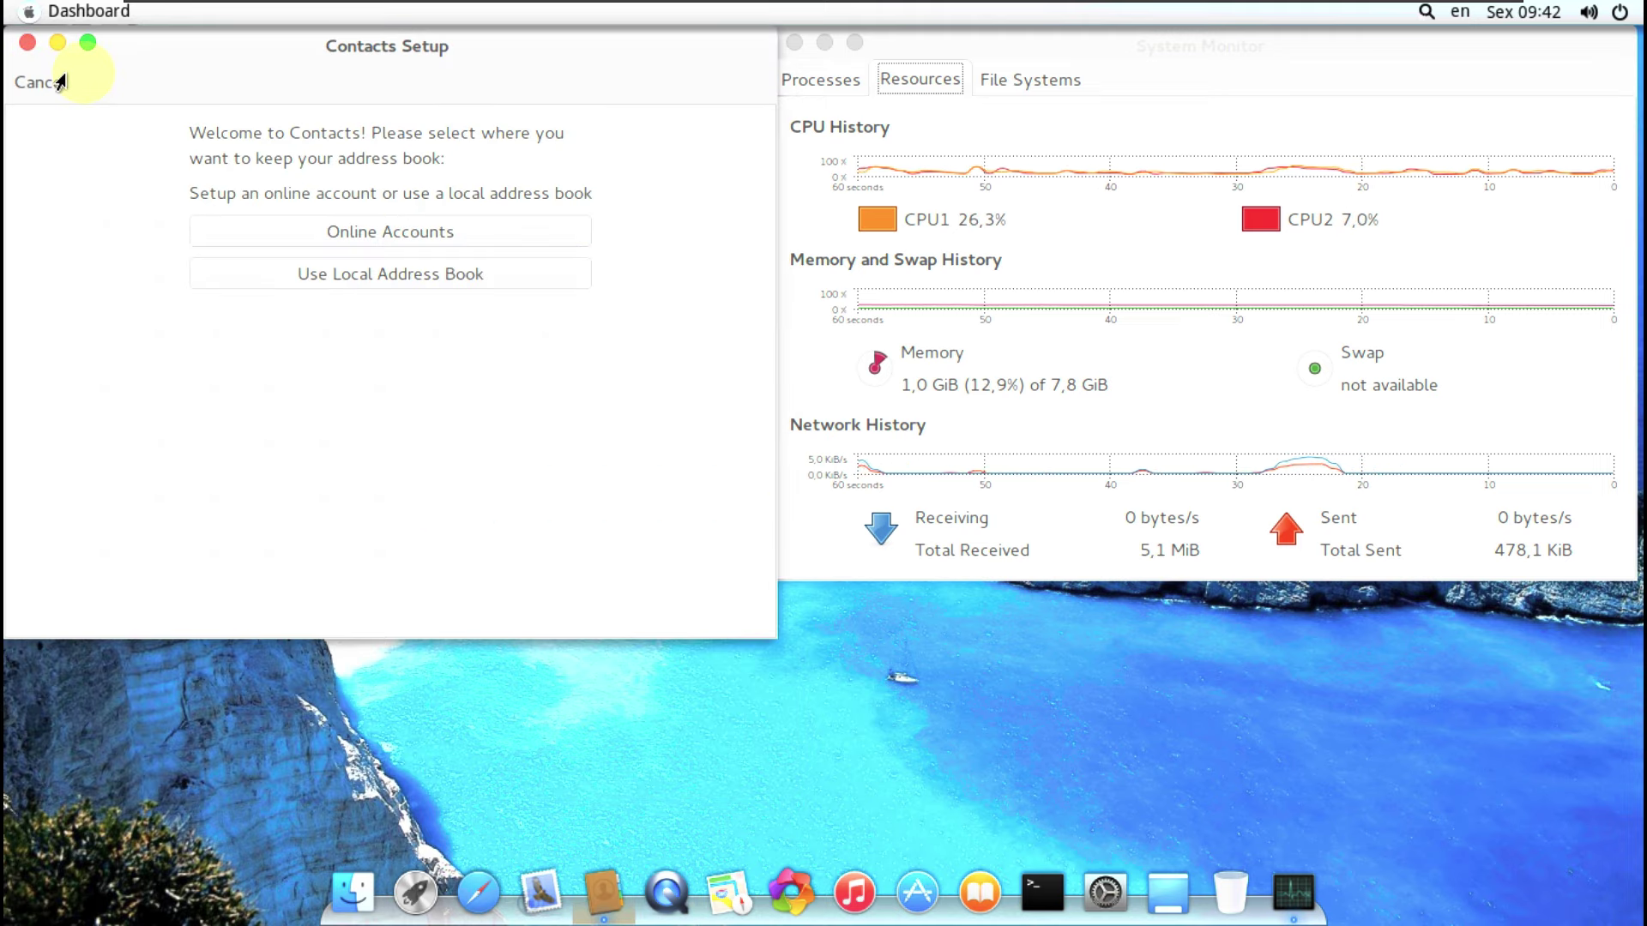
Set Contacts to use the local address book, view its empty contact list, and close Contacts.
click(394, 274)
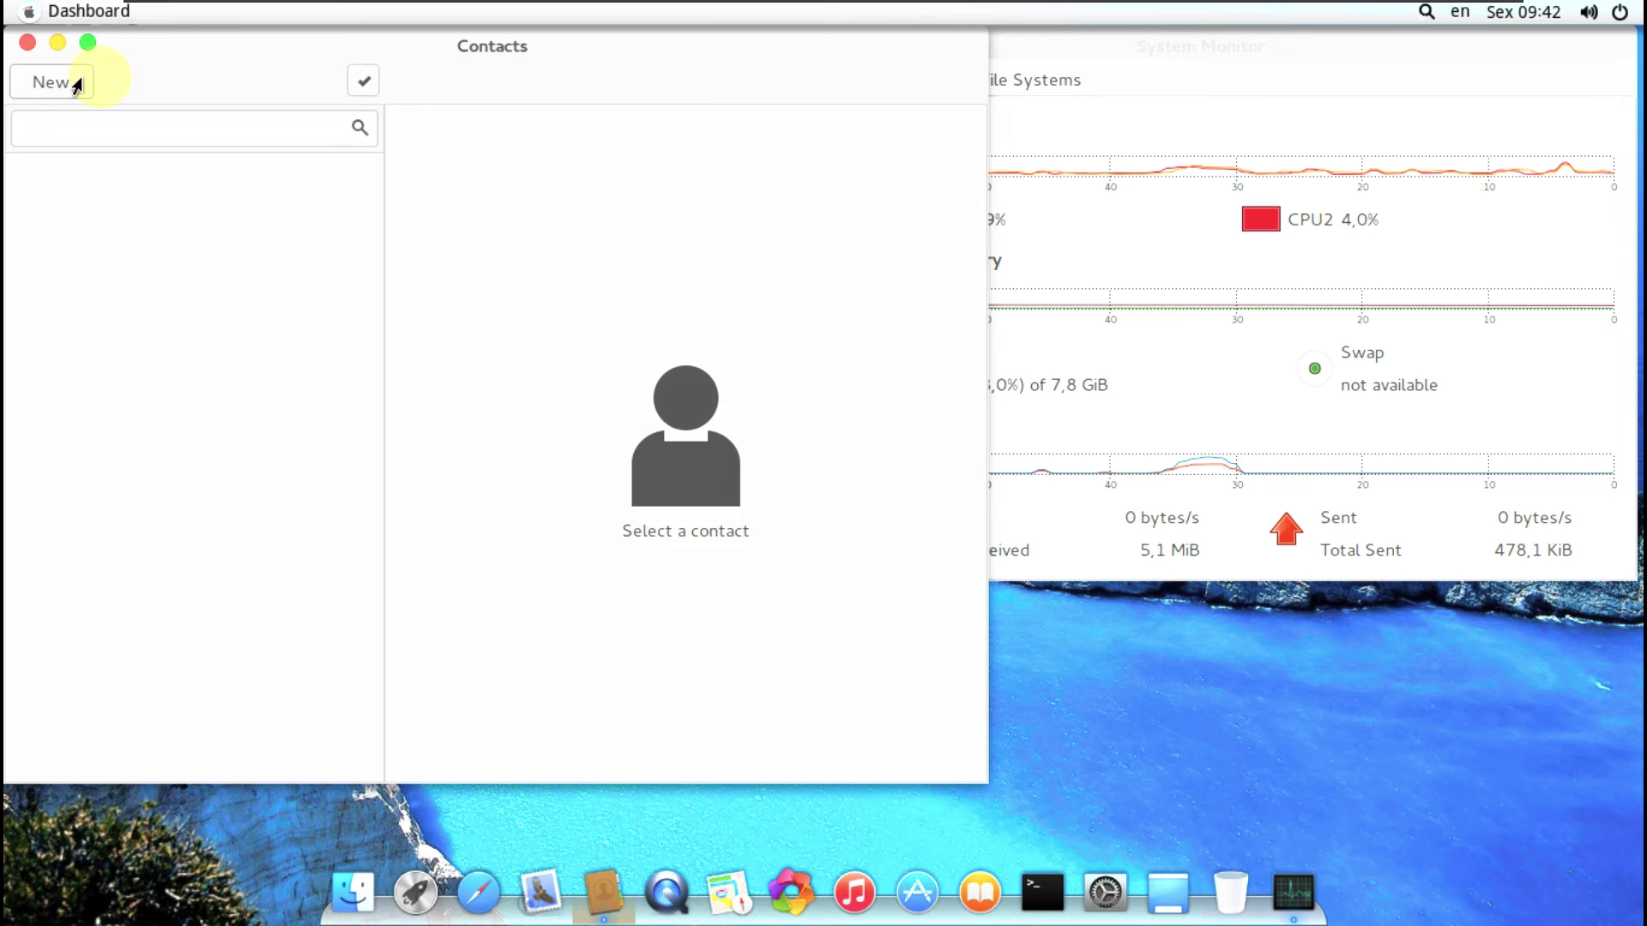
drag(441, 67, 573, 201)
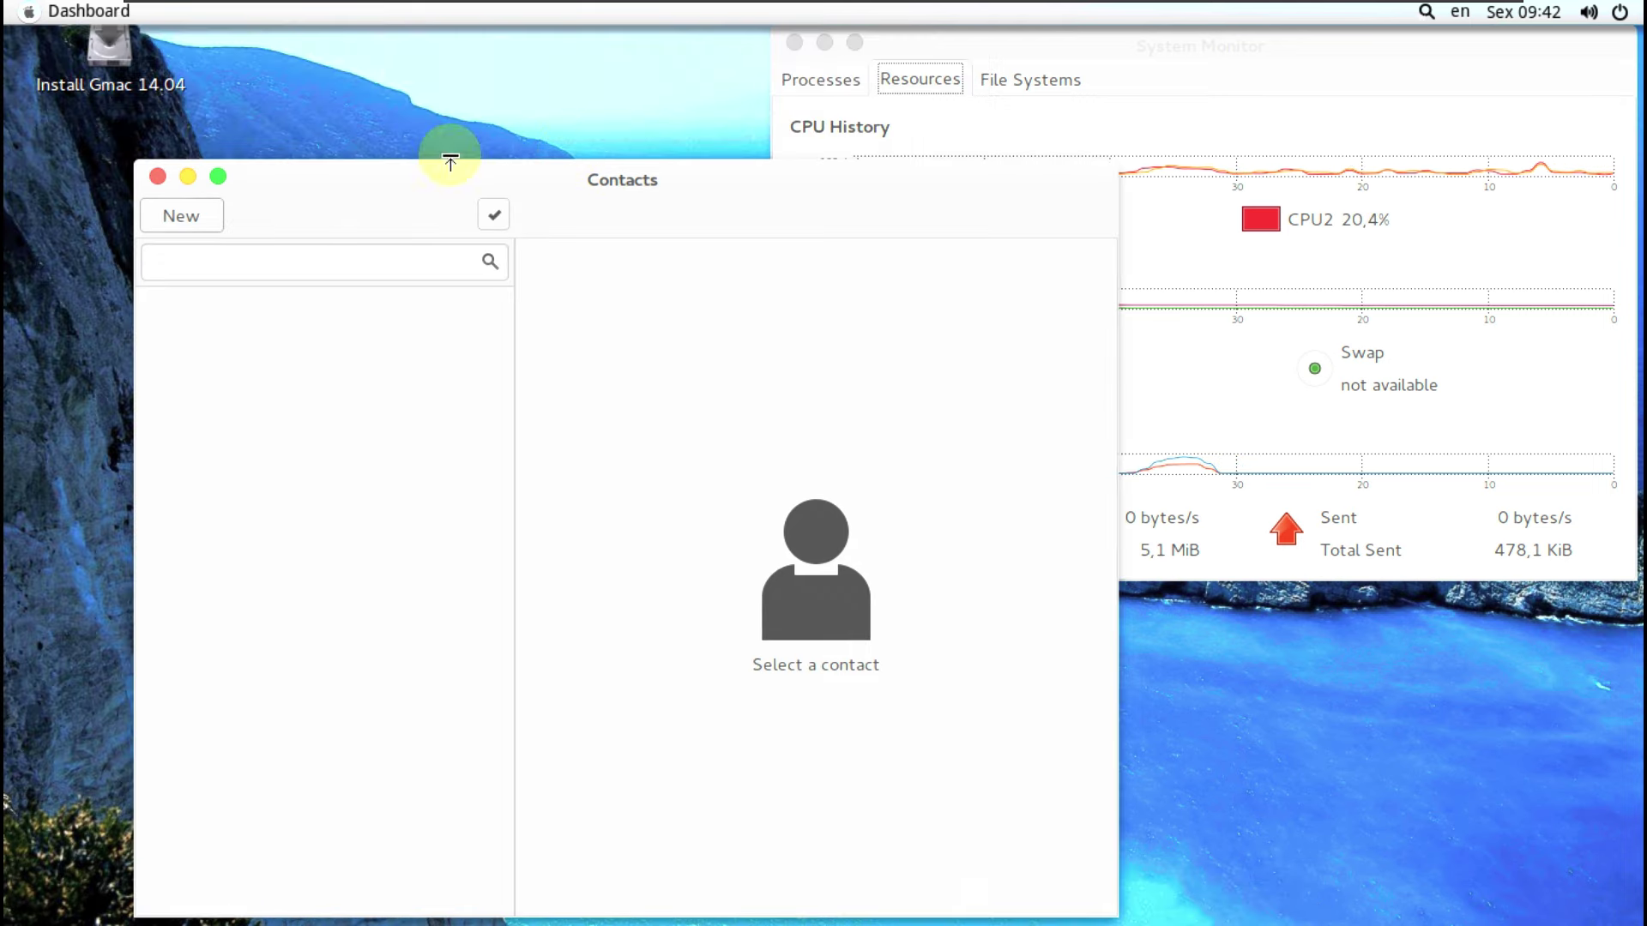
click(157, 176)
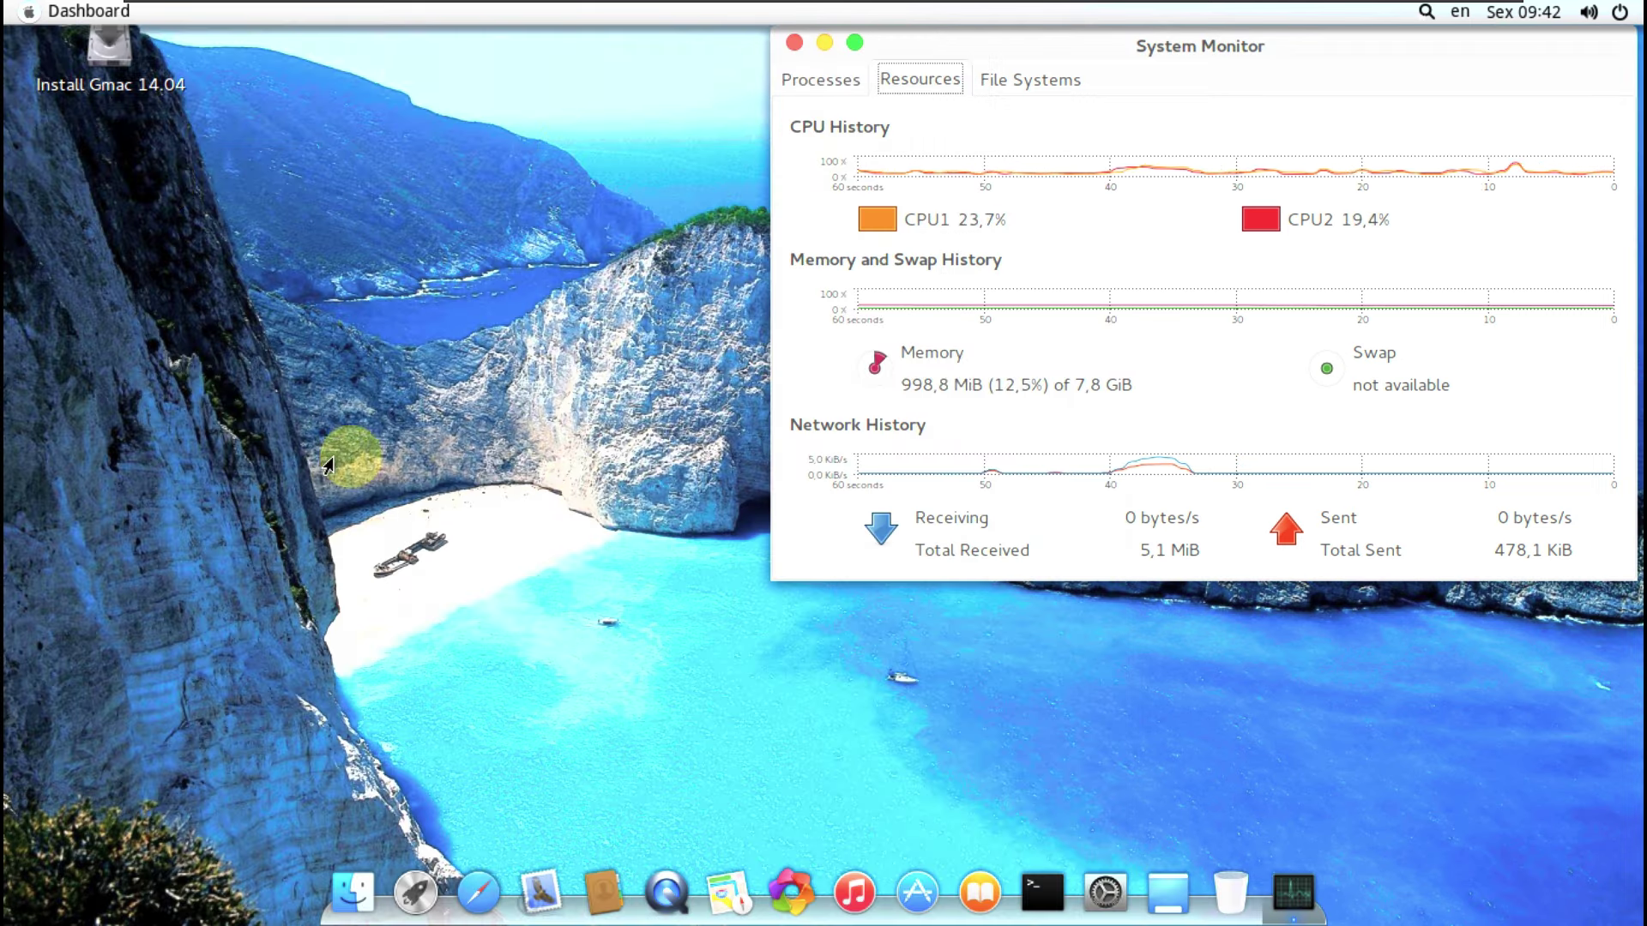
Launch LibreOffice Calc, view the LibreOffice version information, and quit the program.
click(413, 883)
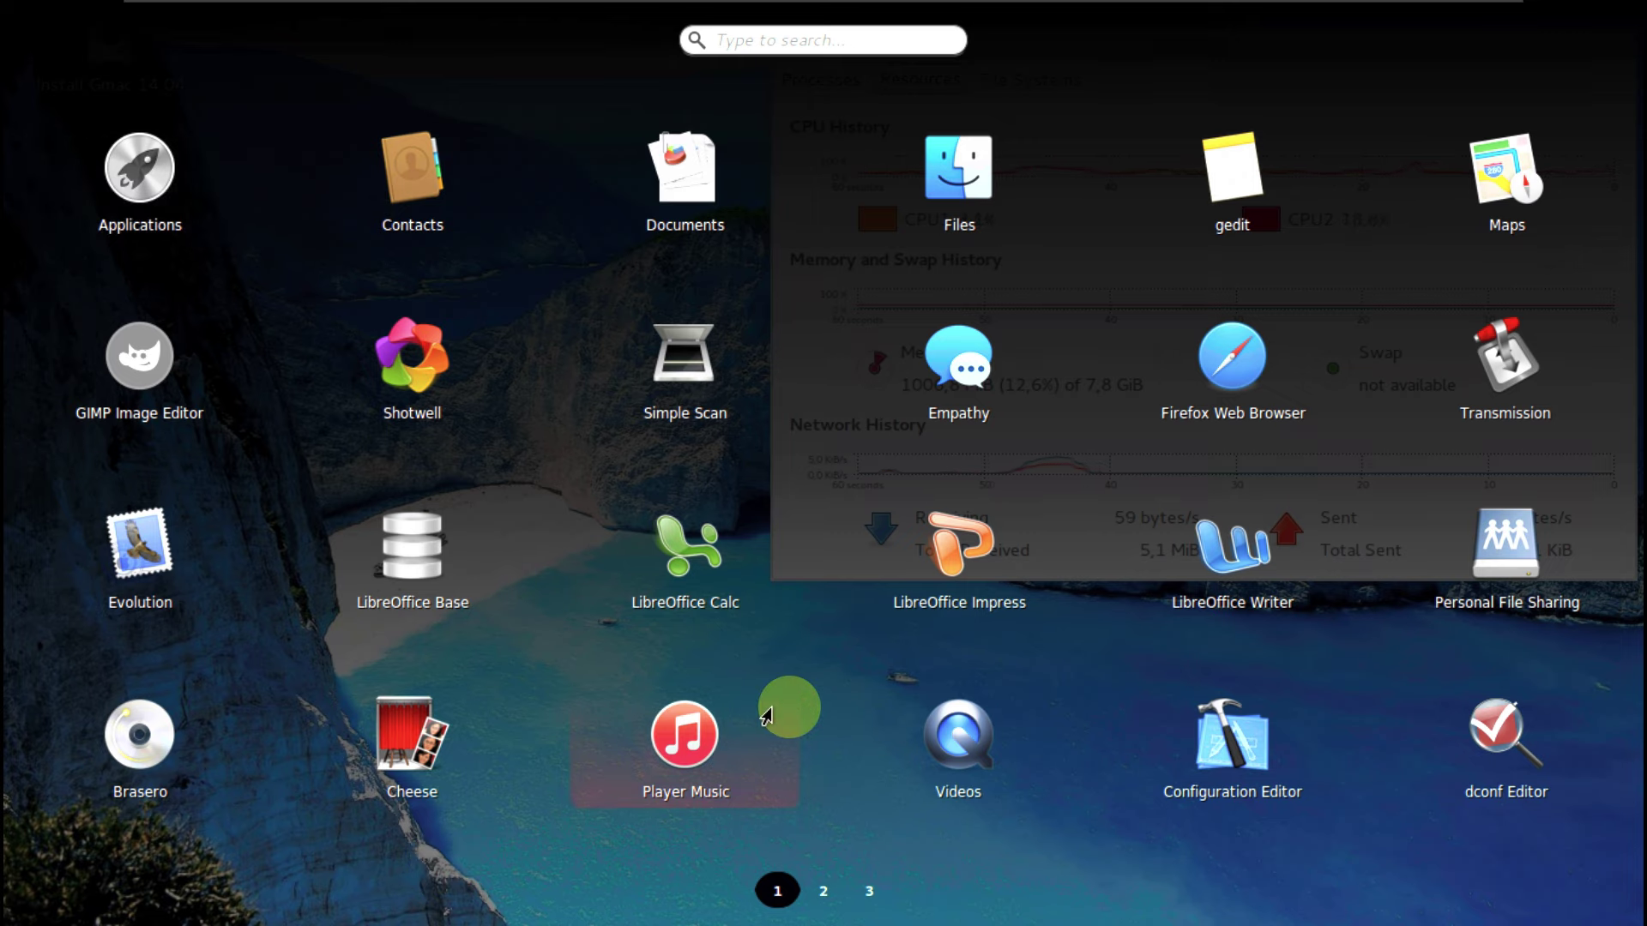
click(706, 596)
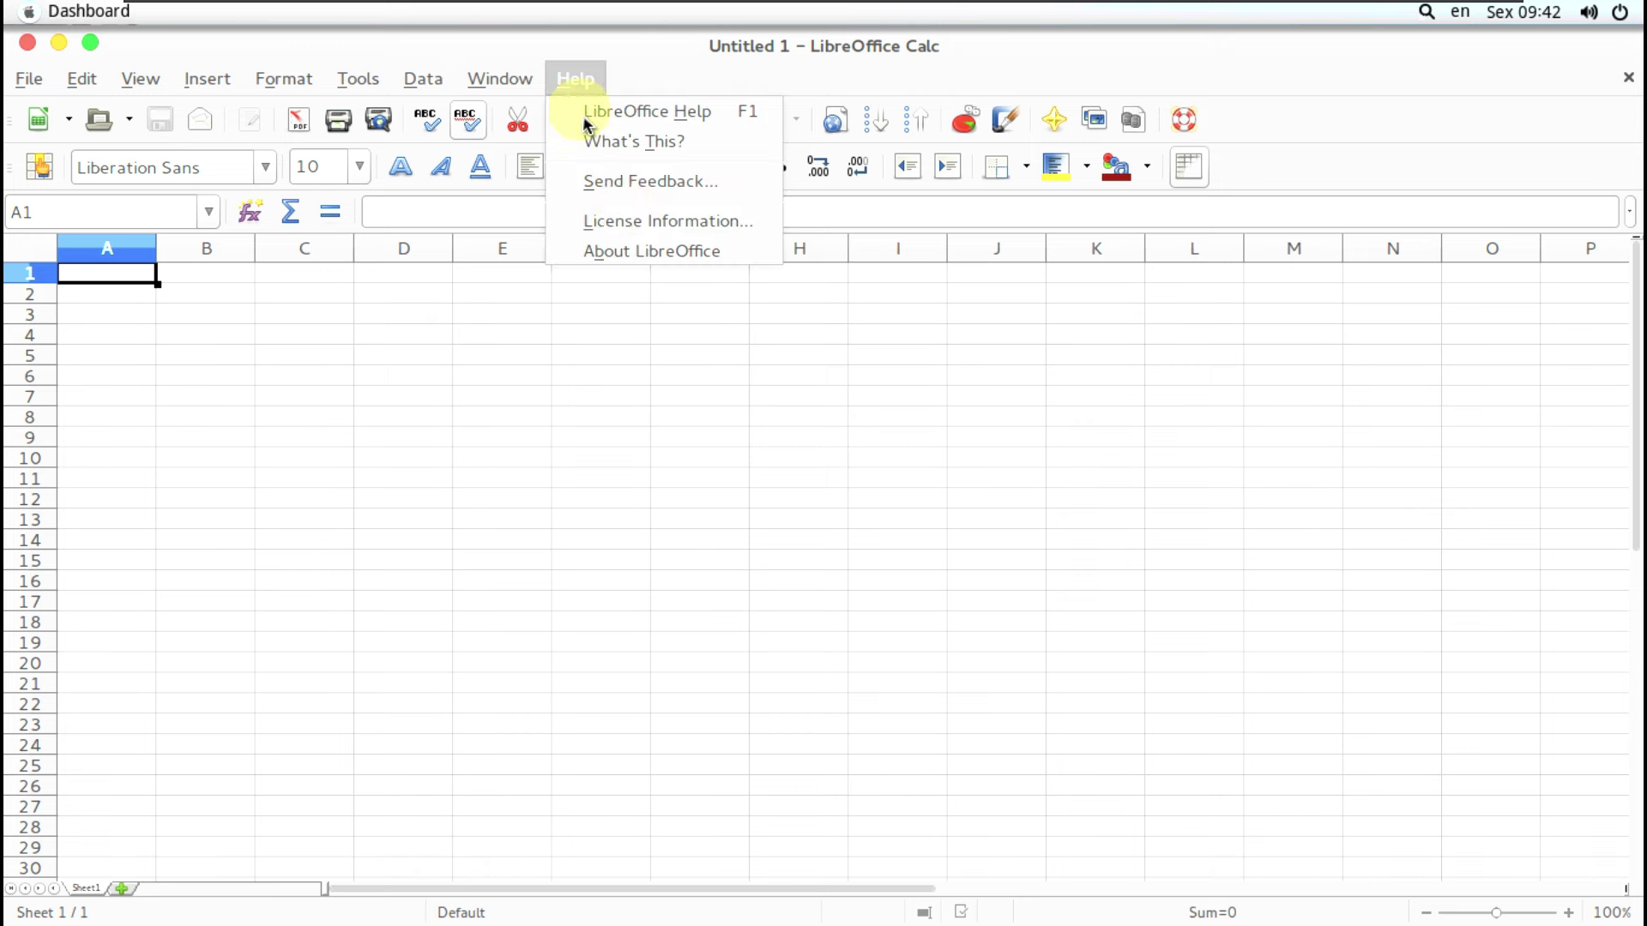
click(632, 249)
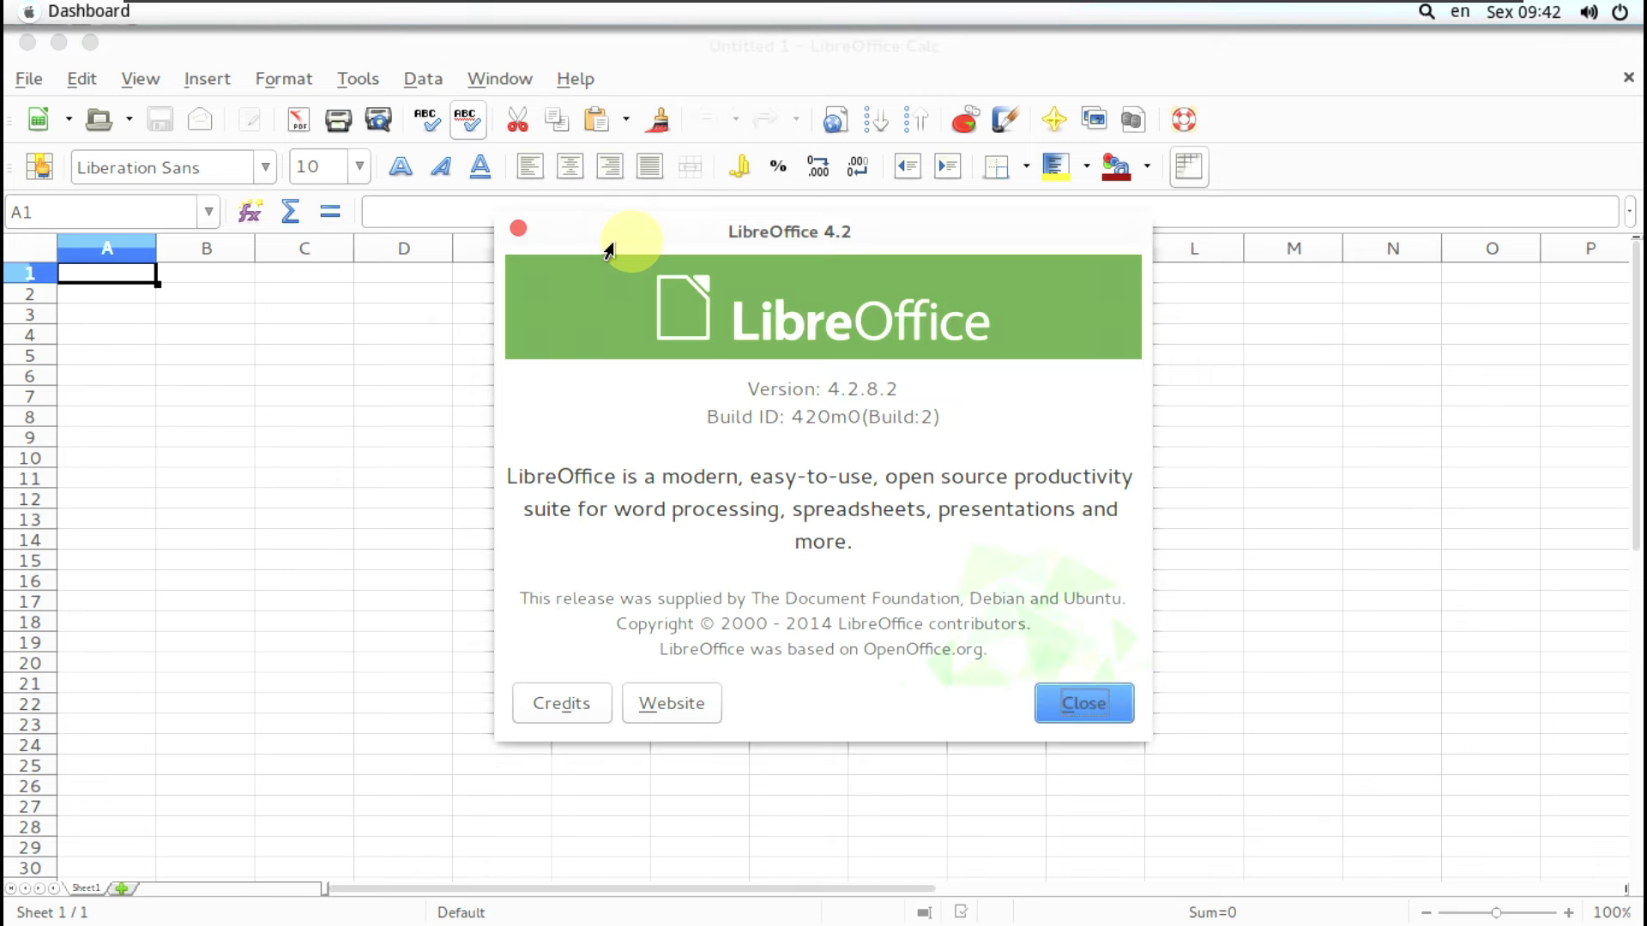
click(1075, 703)
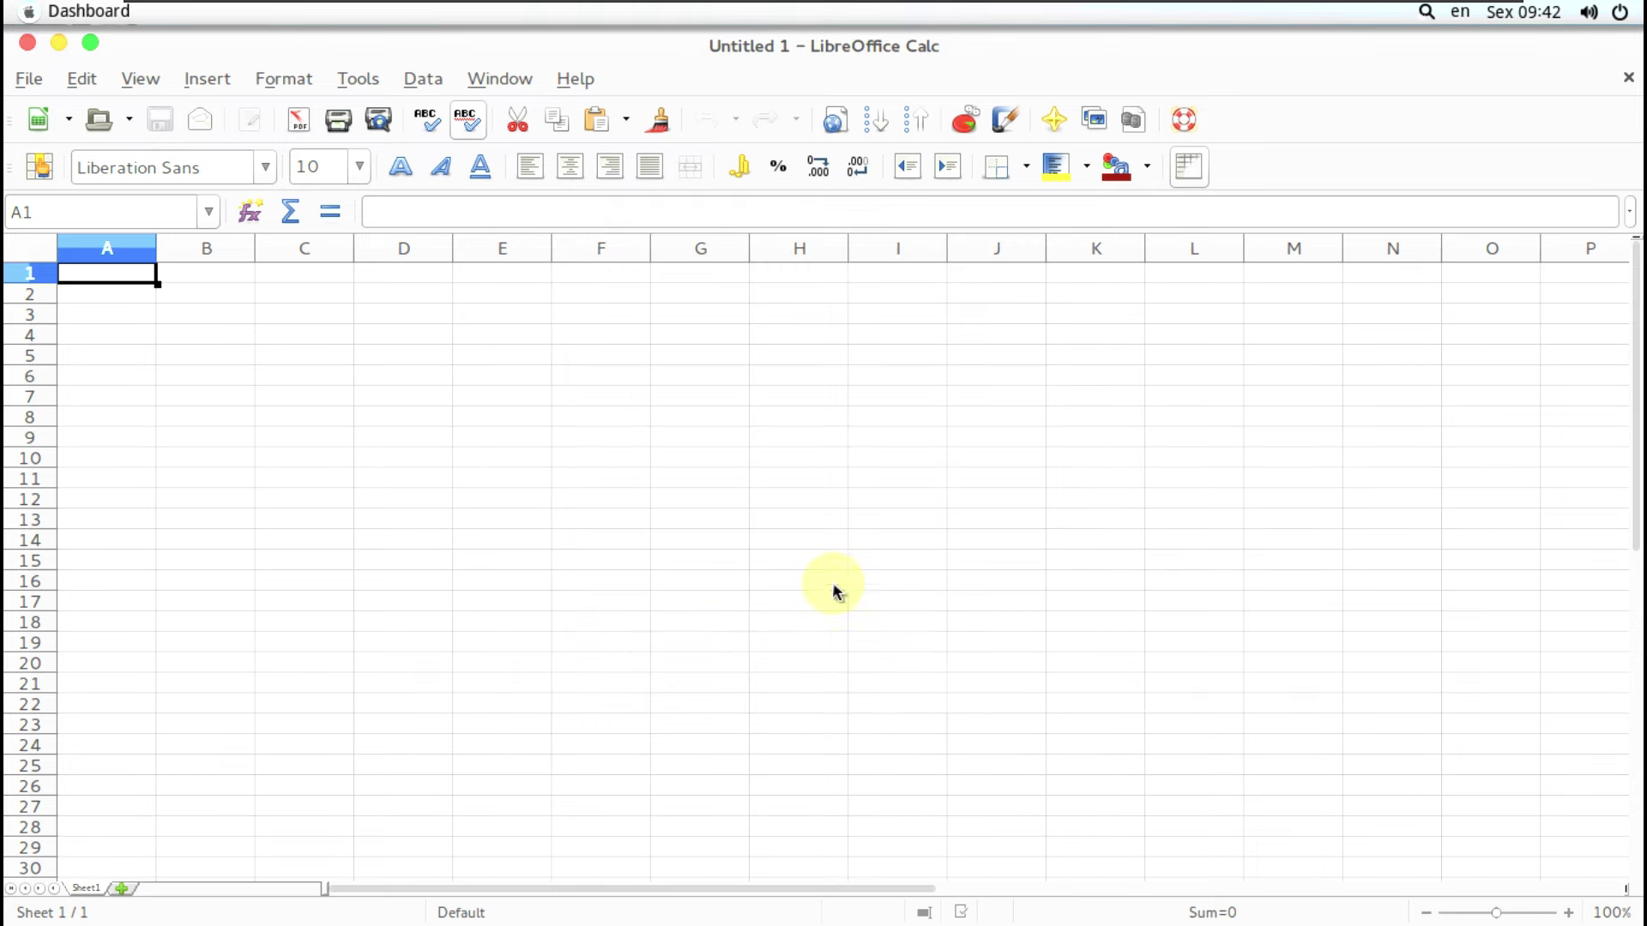
click(17, 86)
click(81, 799)
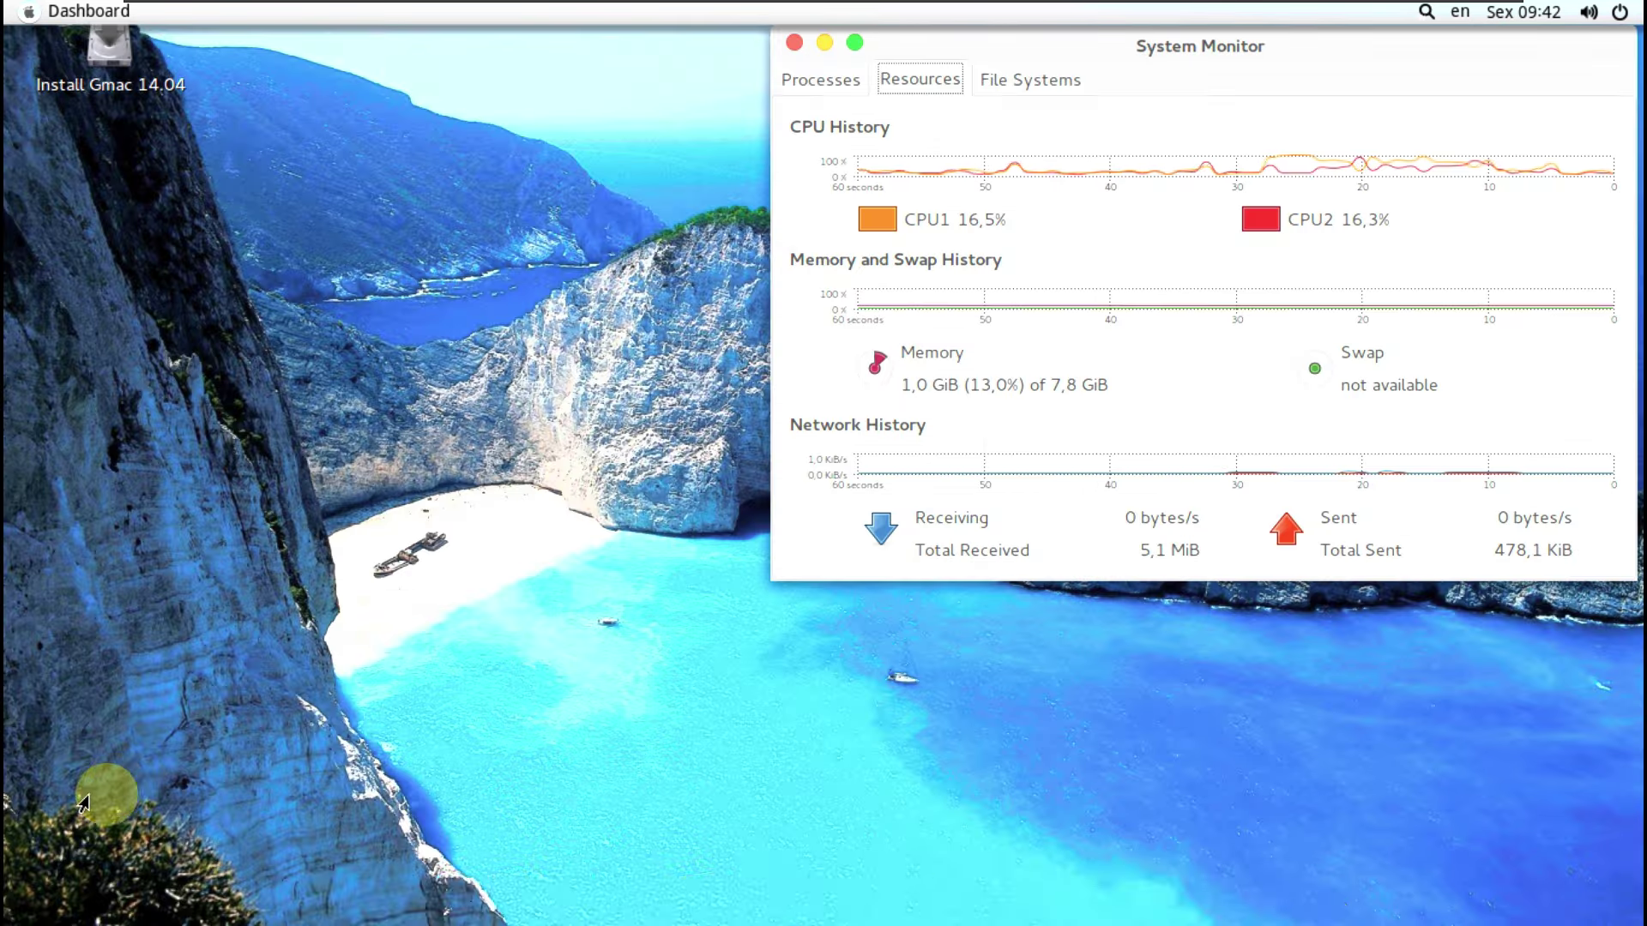
Bring up the Startup Applications preferences, view the Certificate and Key Storage entry's details without saving, look through the list, and close it.
click(395, 900)
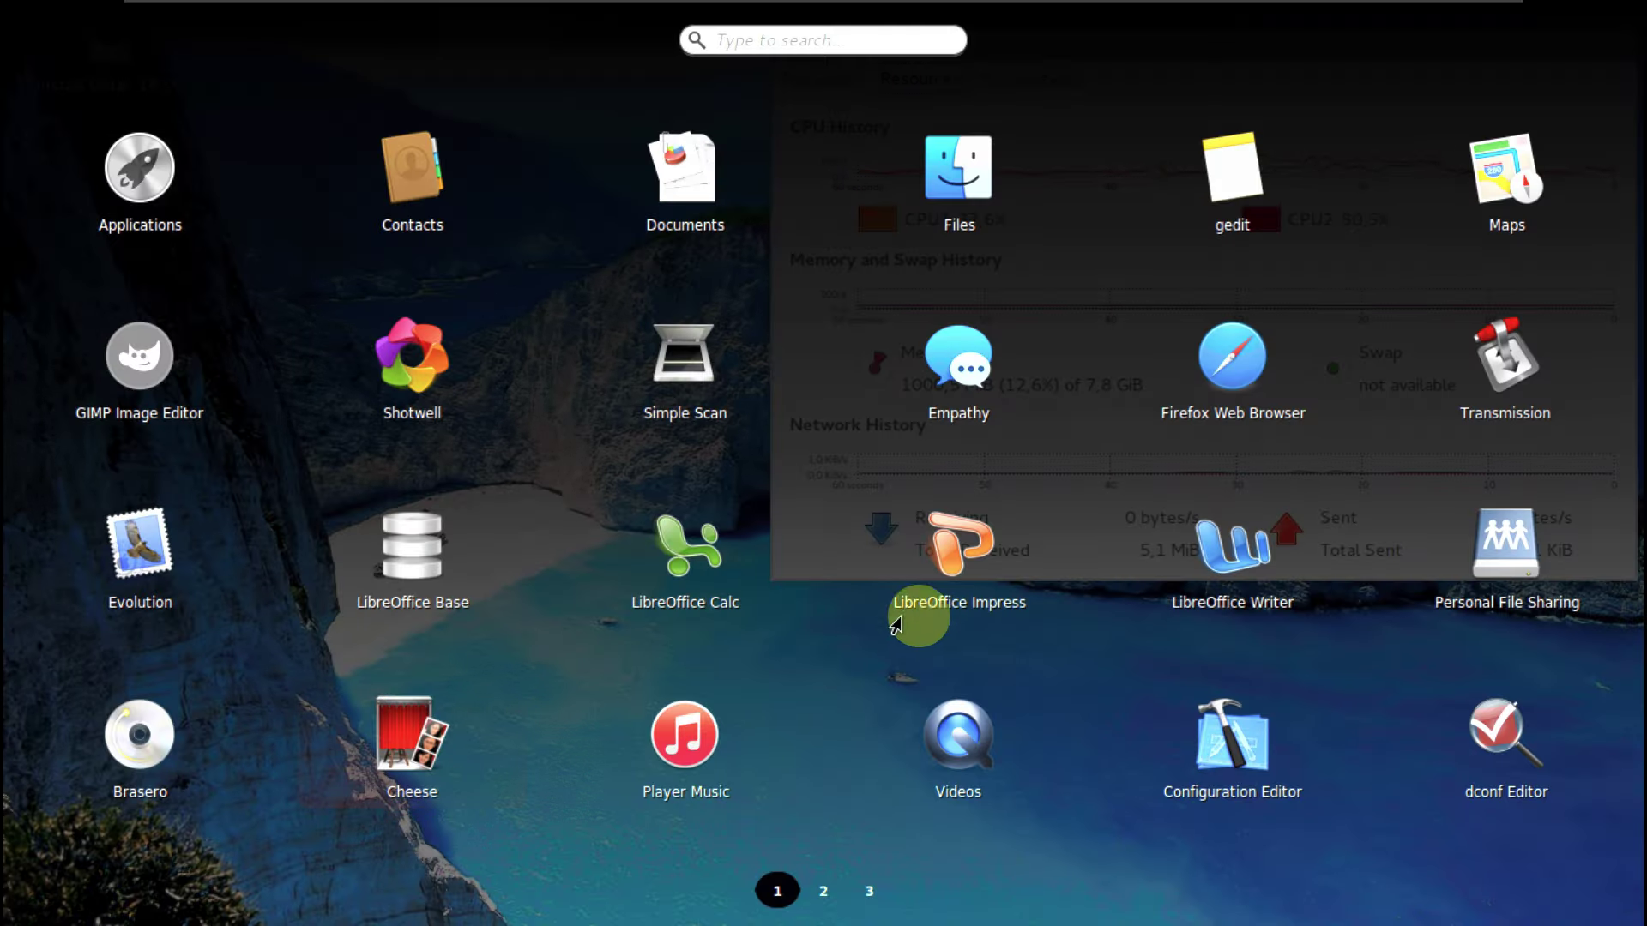
click(871, 891)
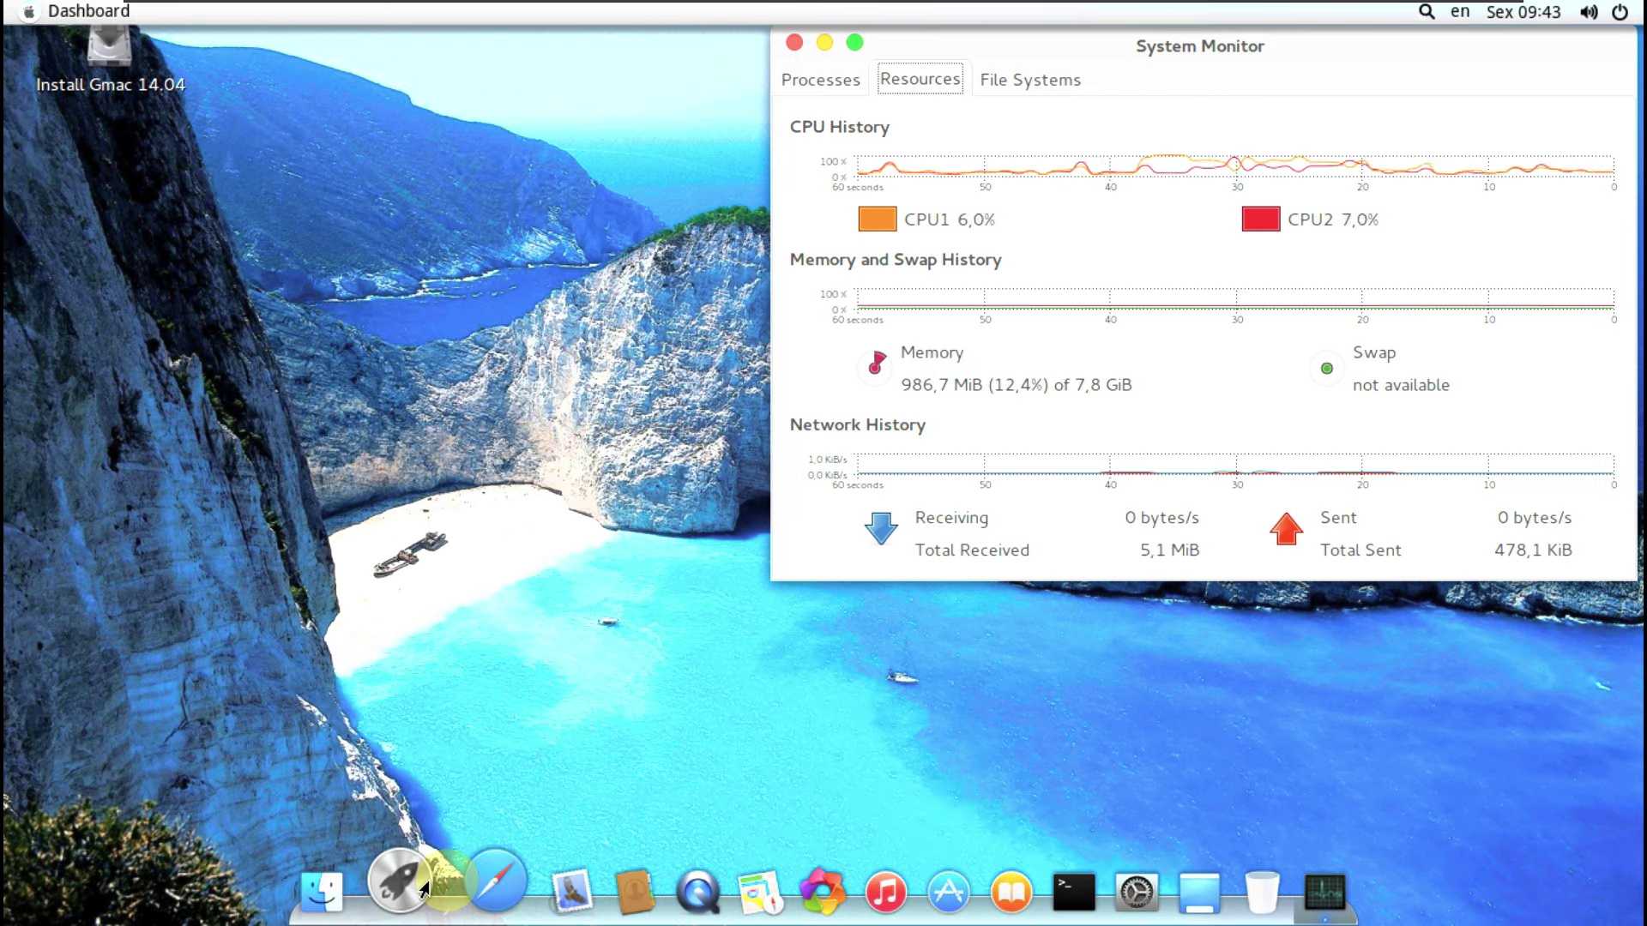
click(419, 888)
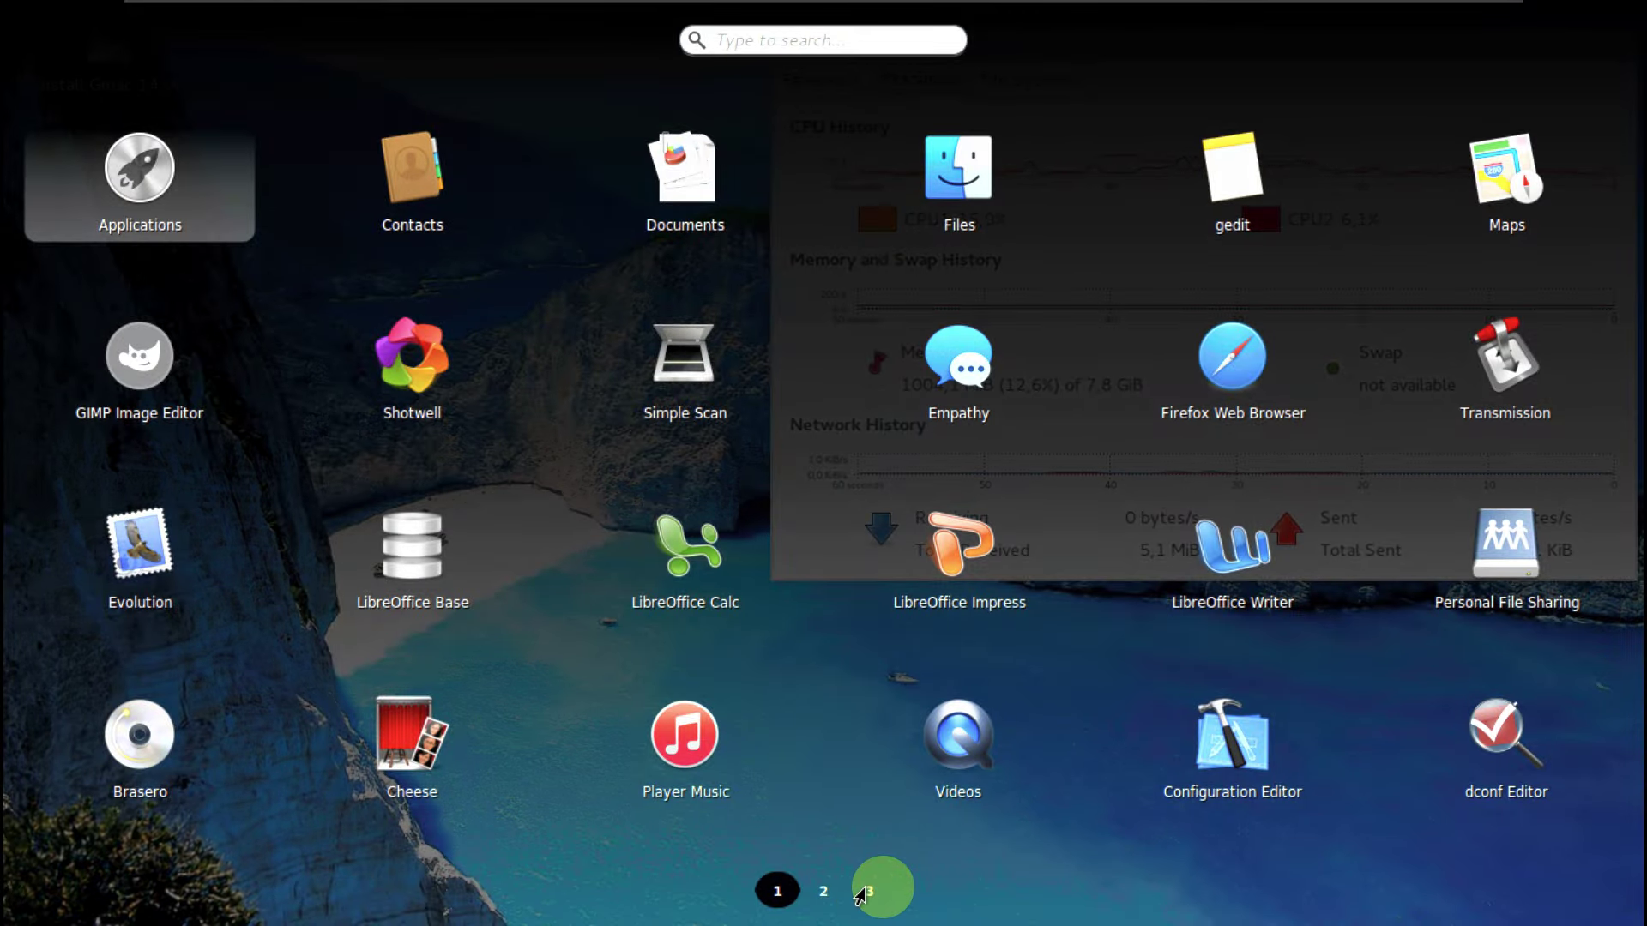
click(862, 894)
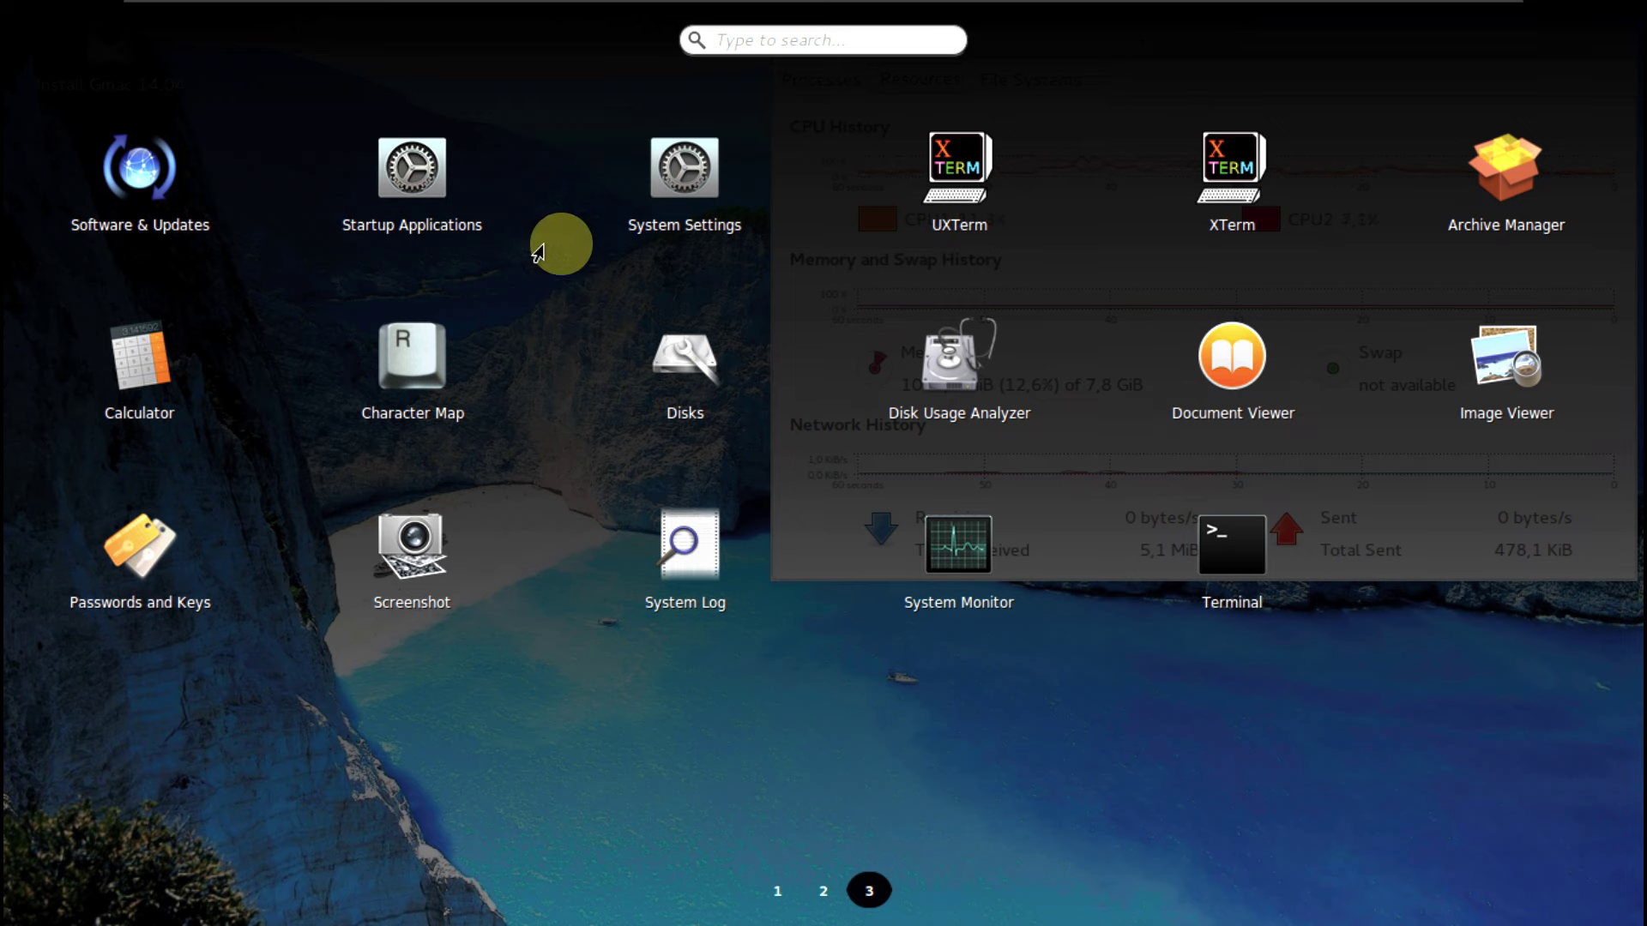
click(471, 186)
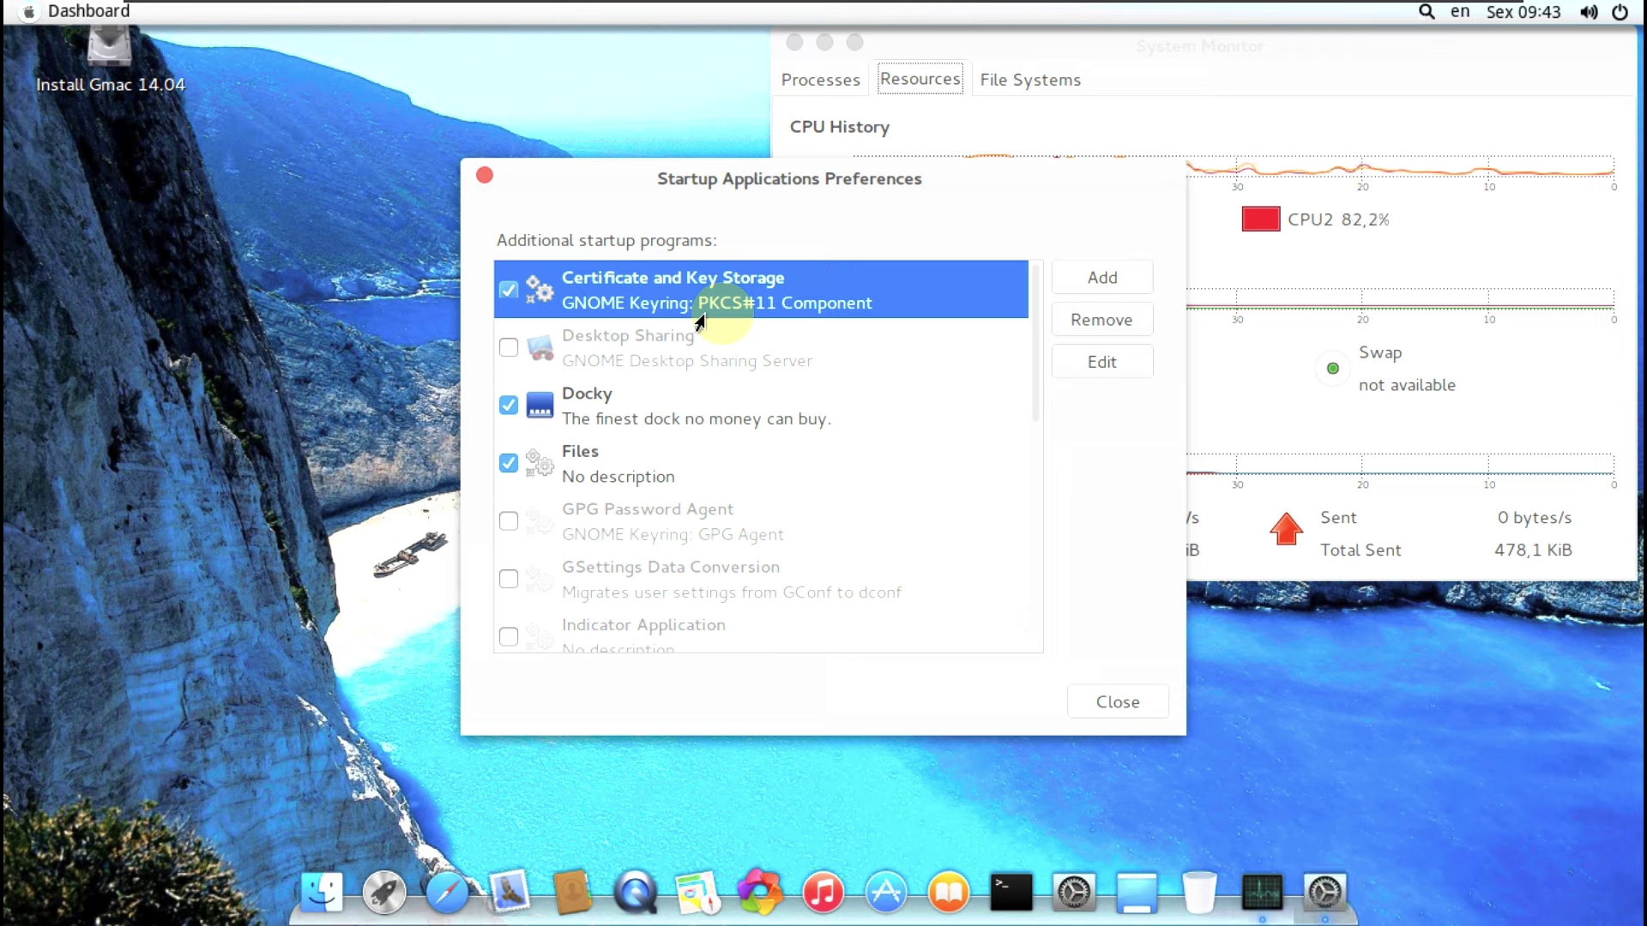
click(1099, 364)
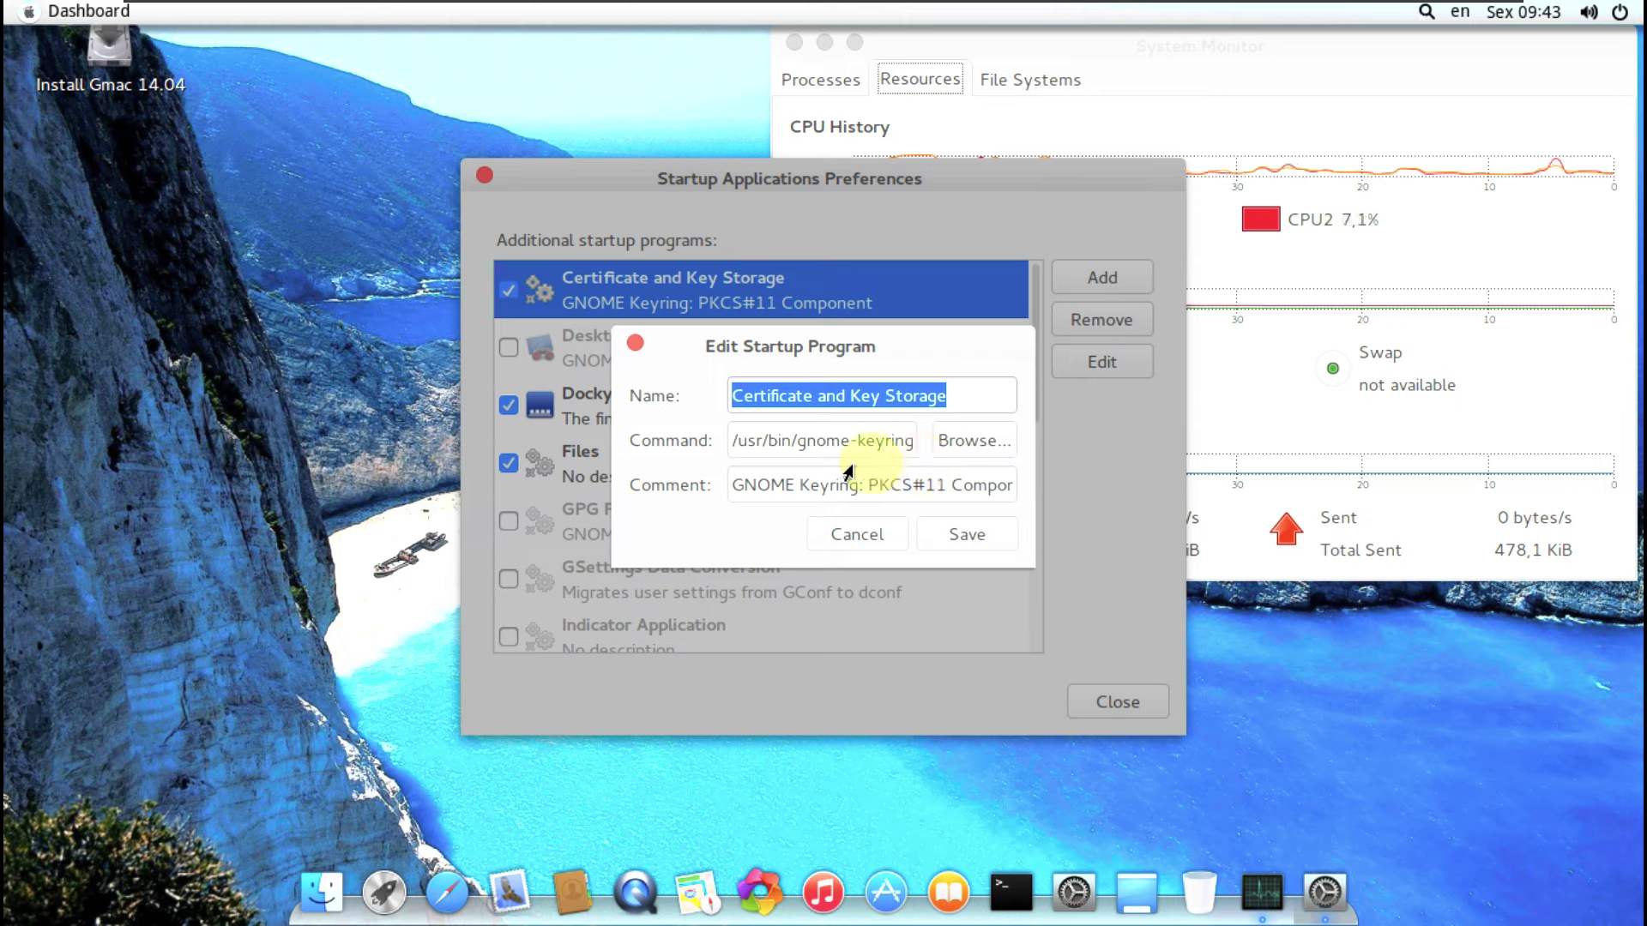
click(851, 534)
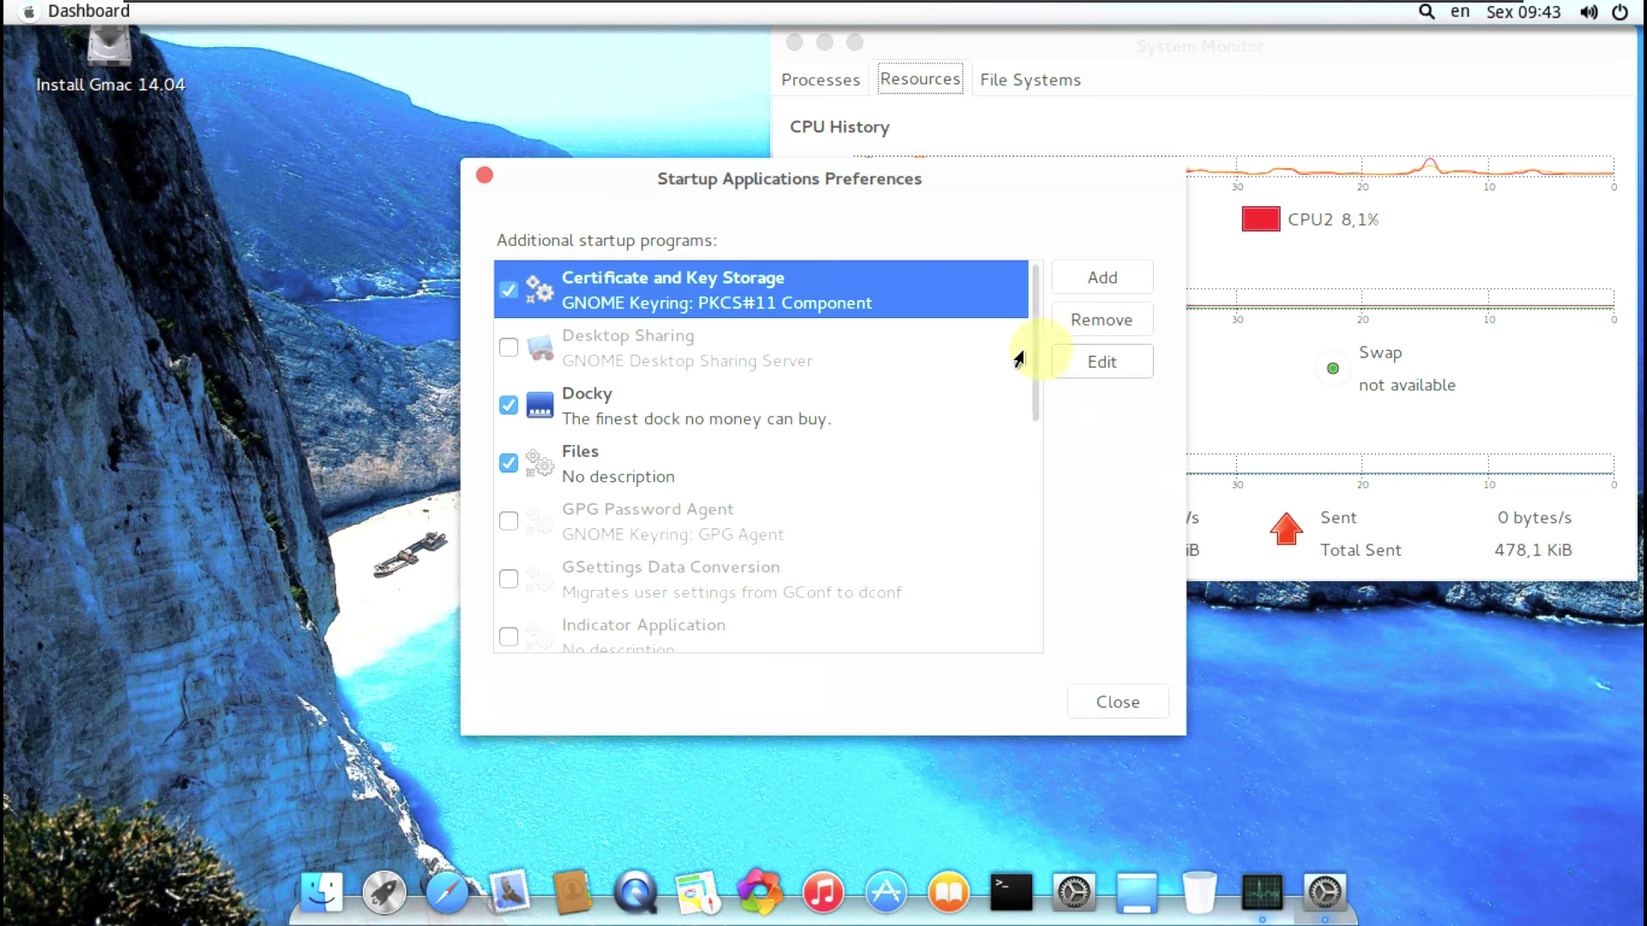
drag(1017, 358, 1002, 633)
click(1118, 701)
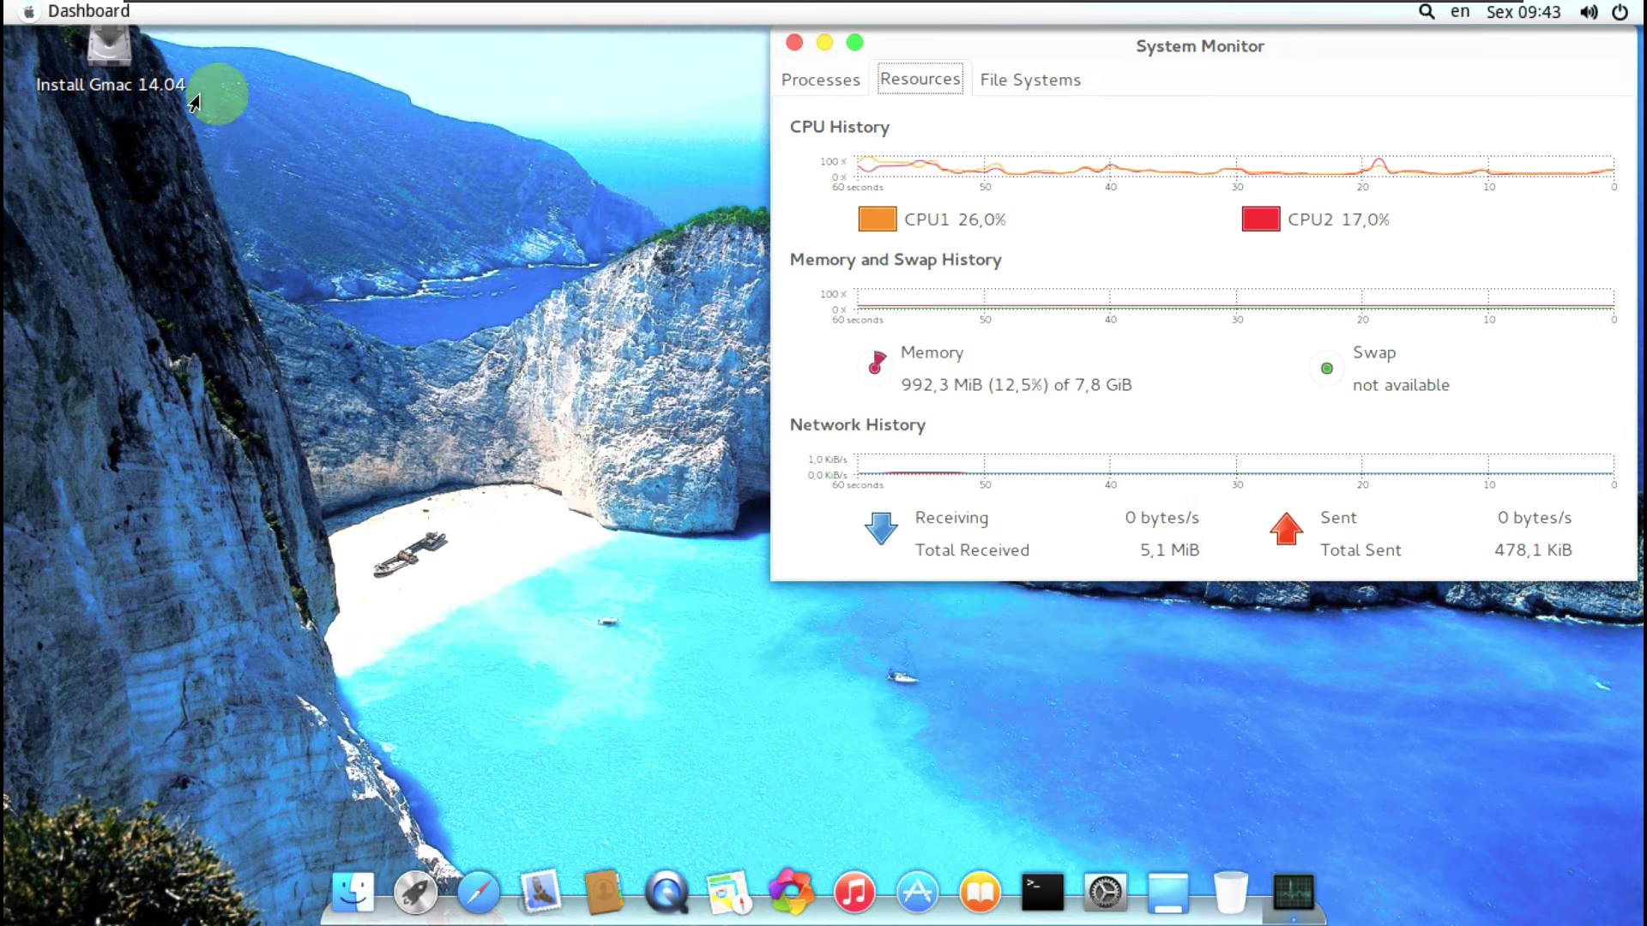
Show the overview of open windows and return to the desktop through System Monitor.
click(24, 16)
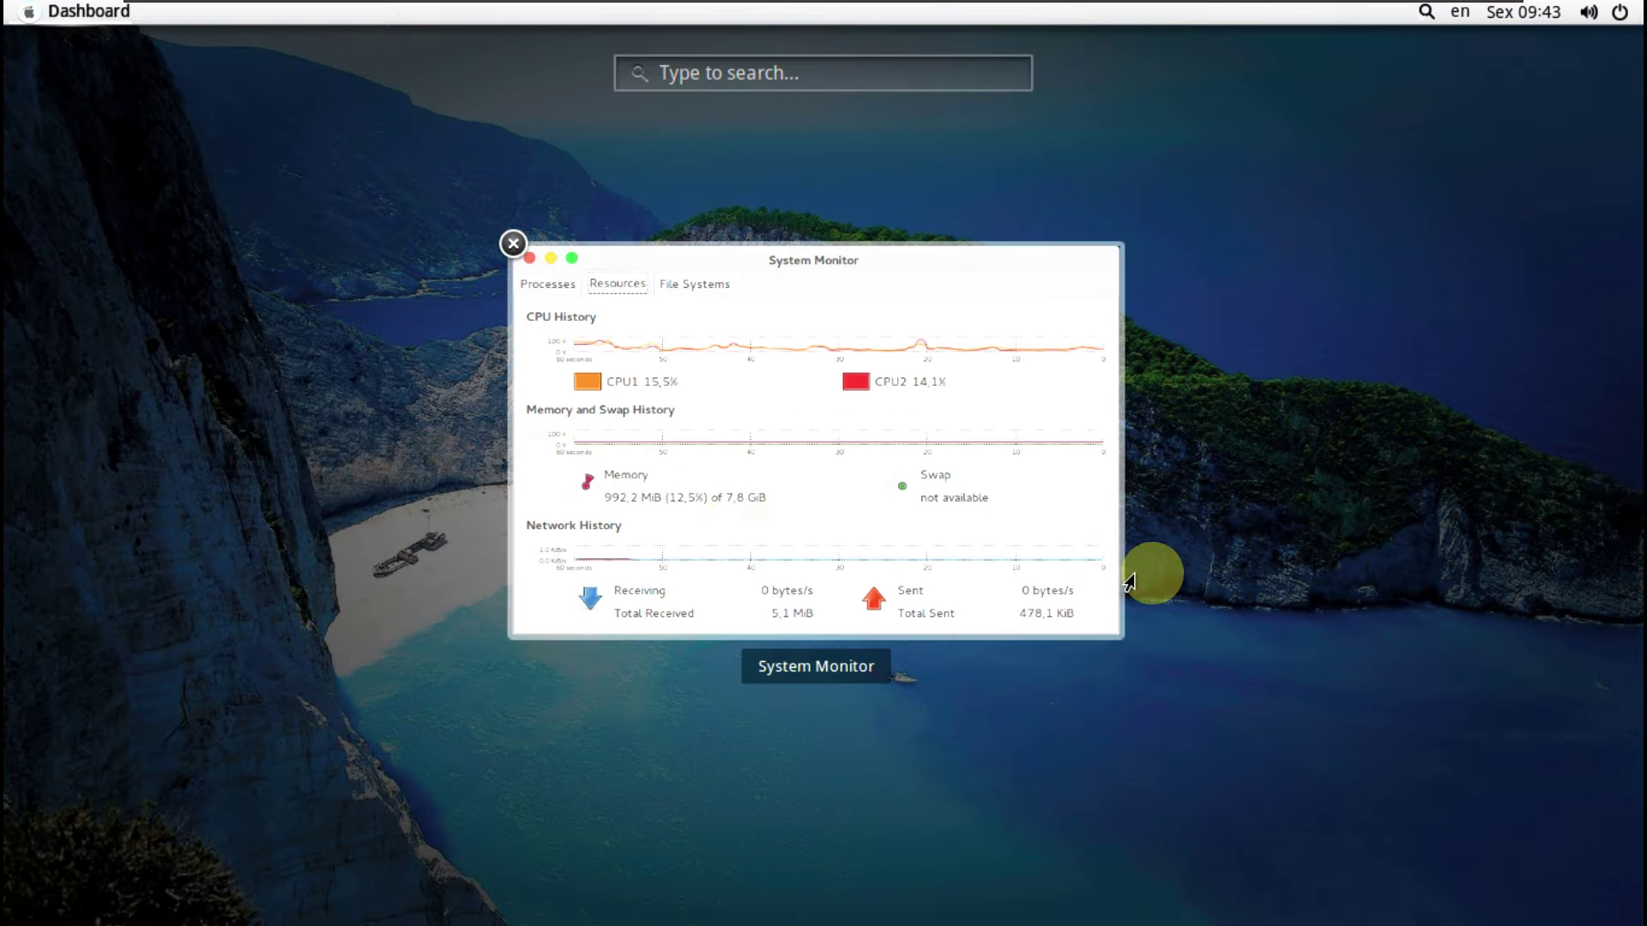
click(871, 434)
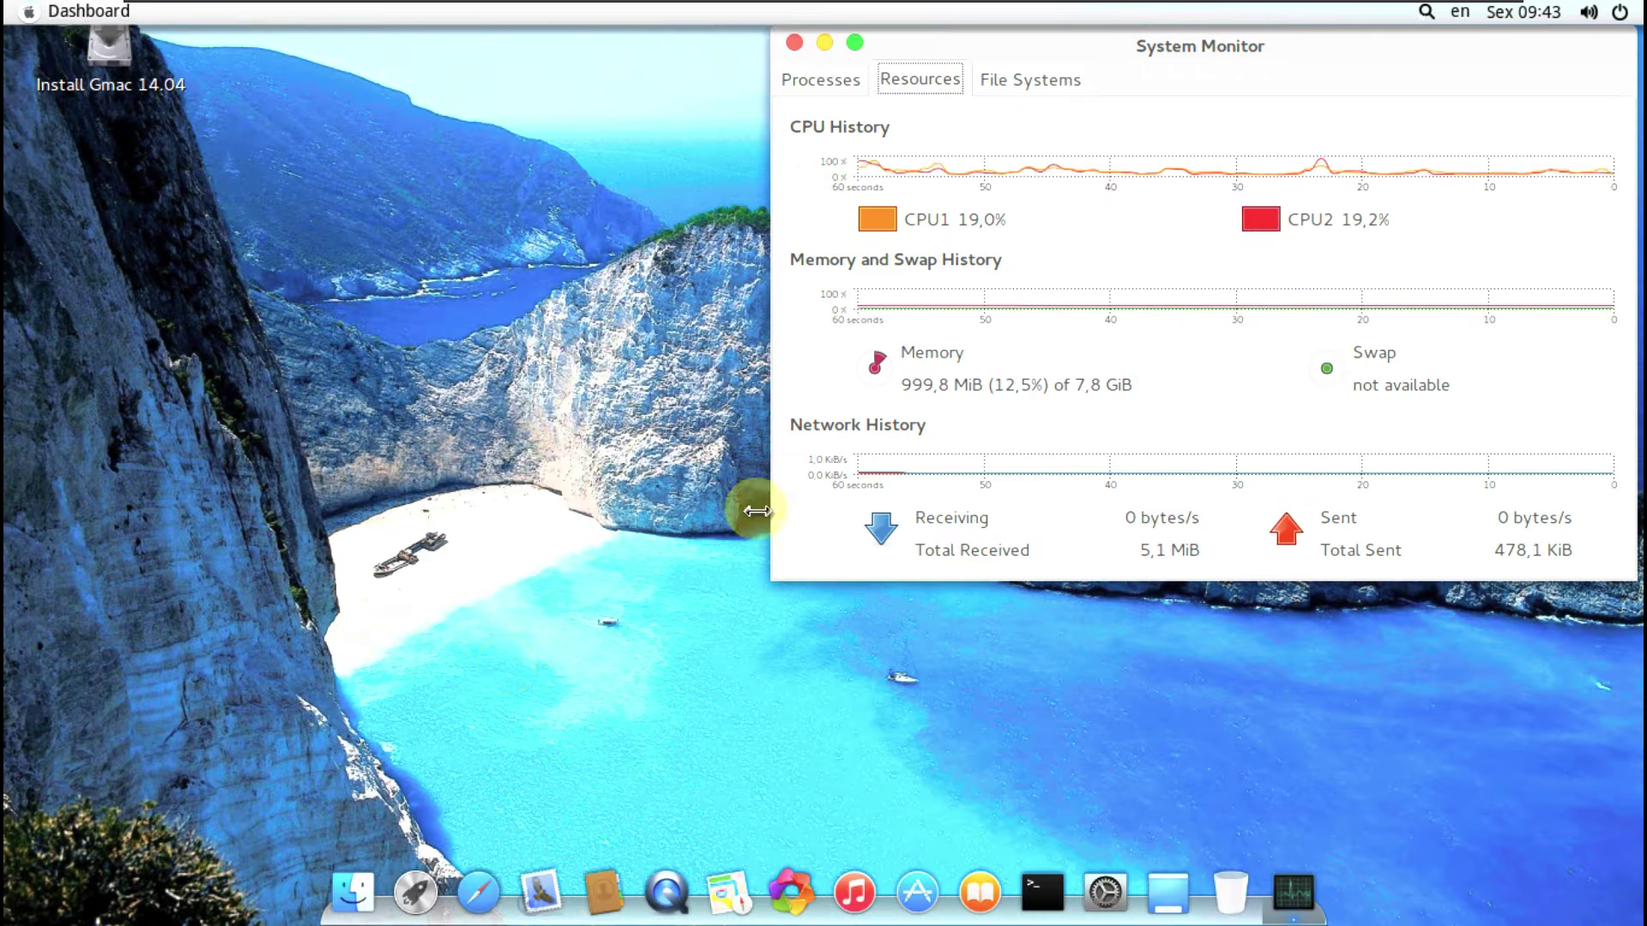
Launch the GIMP image editor, look through its Filters and Tools commands, and switch it to Single-Window Mode.
click(415, 877)
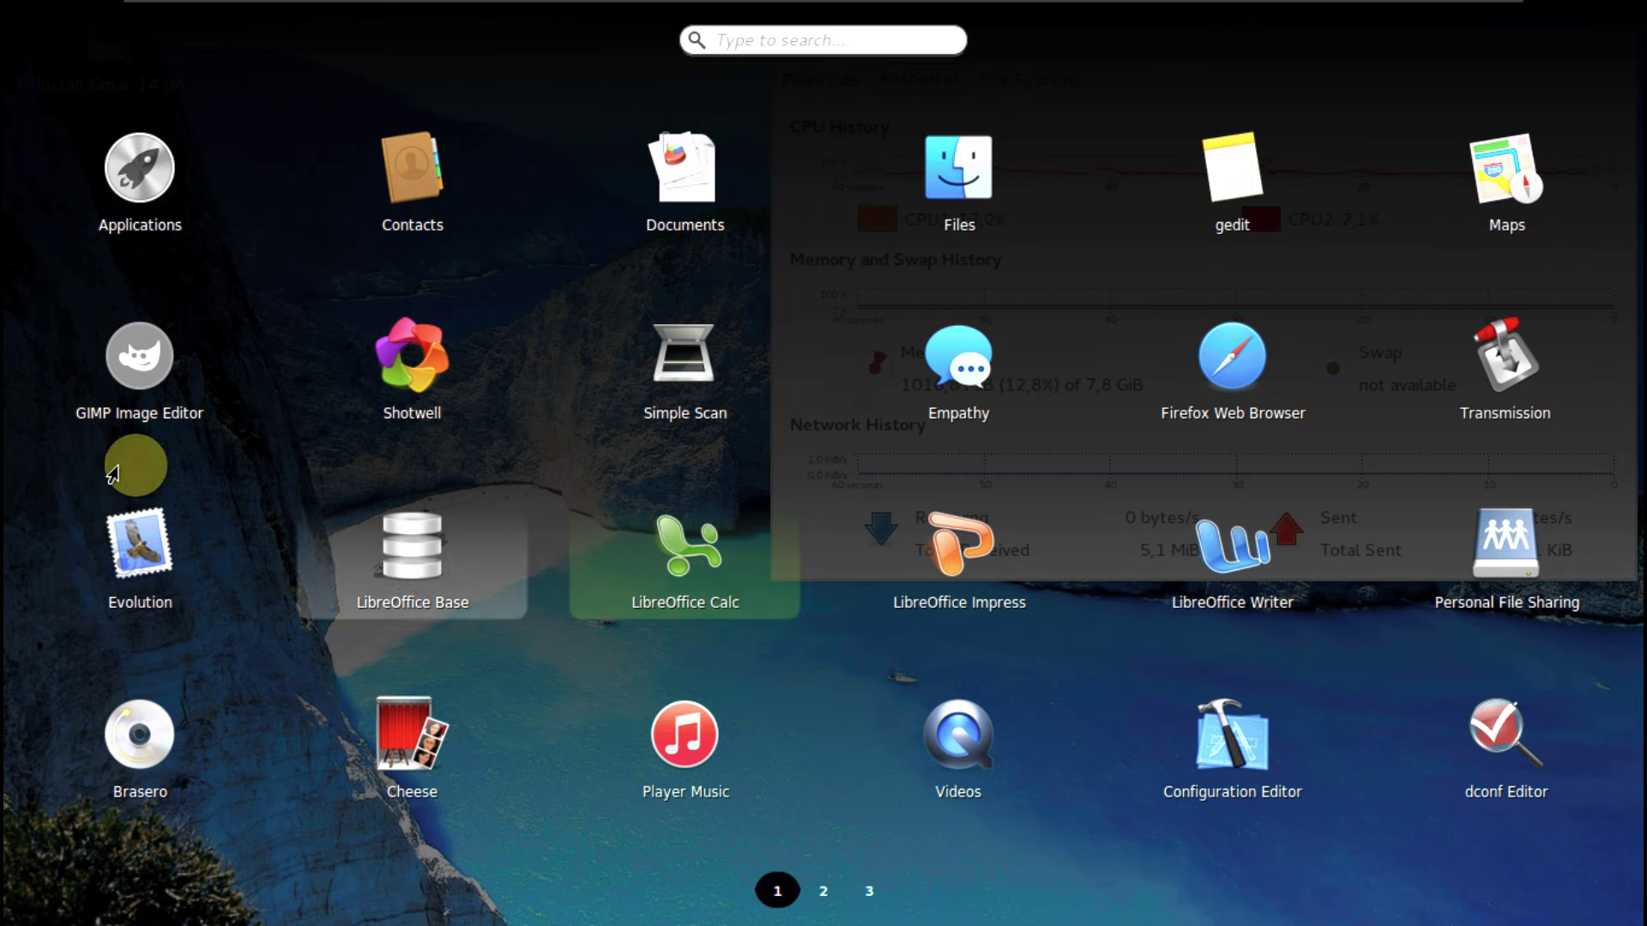
click(92, 416)
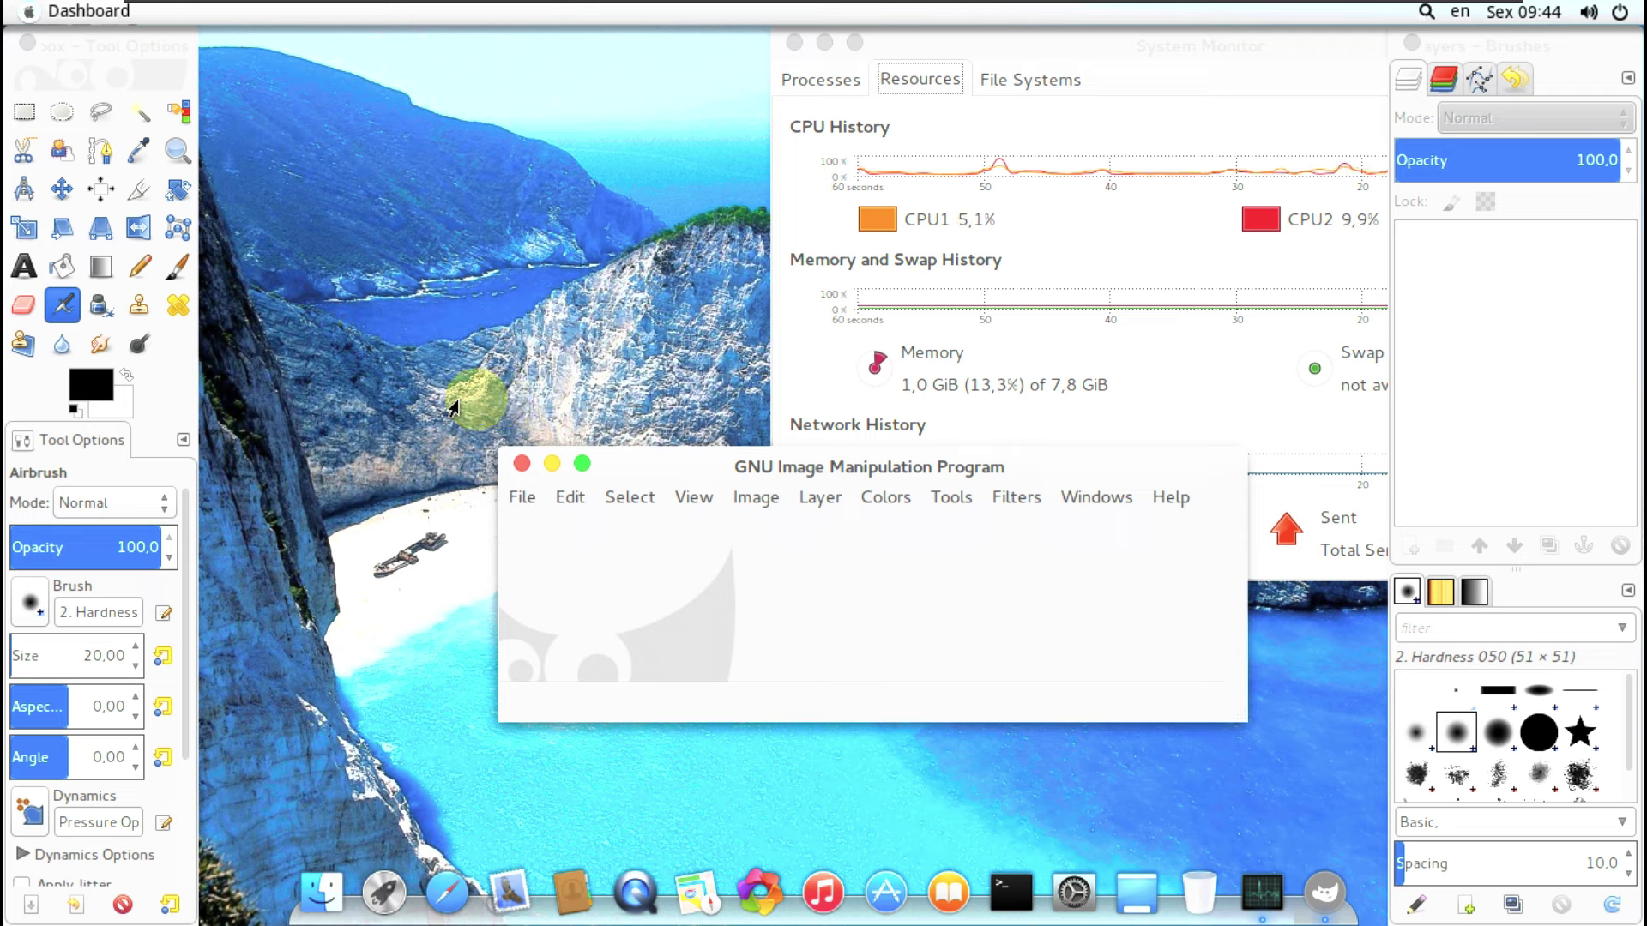
click(1098, 499)
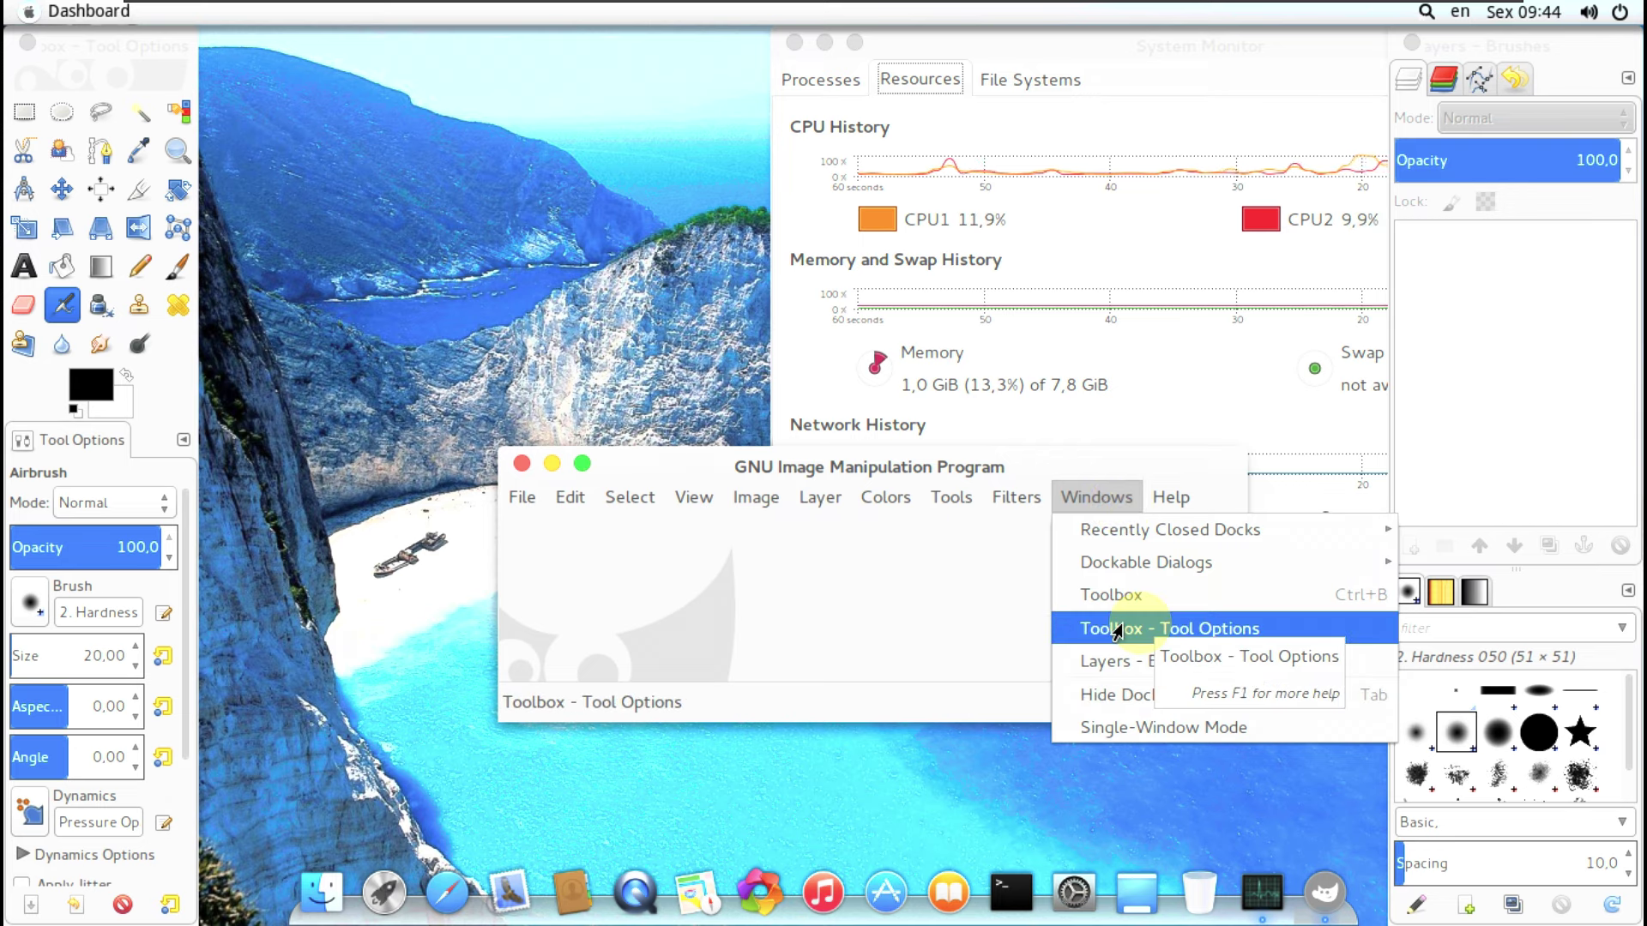
mouse_move(1018, 502)
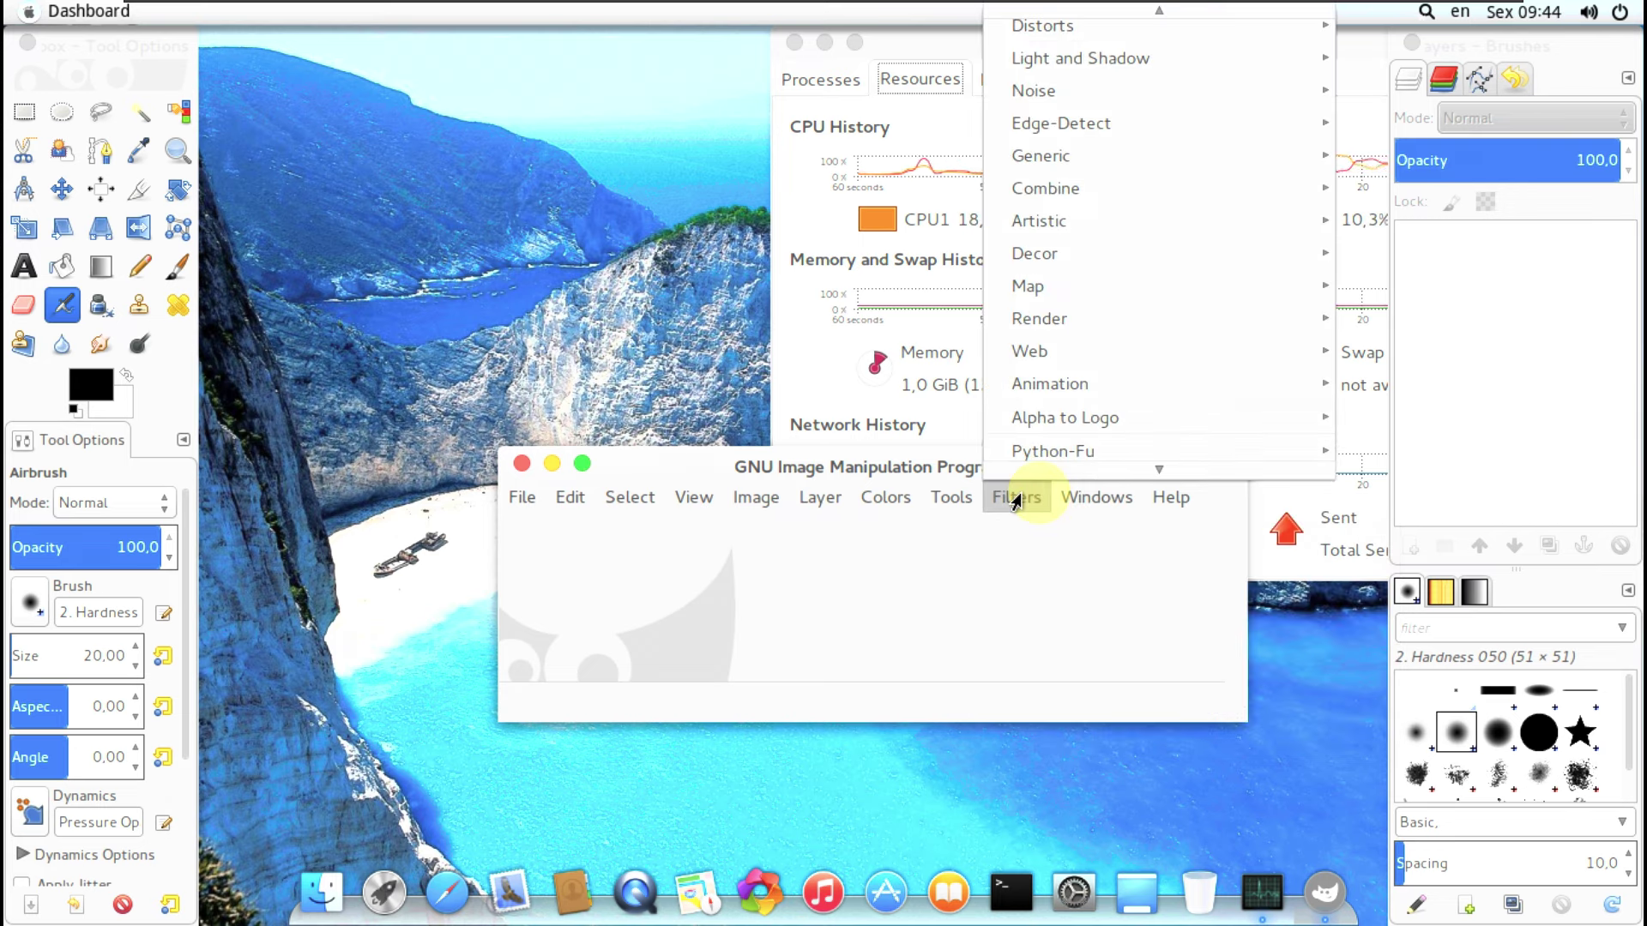
mouse_move(956, 503)
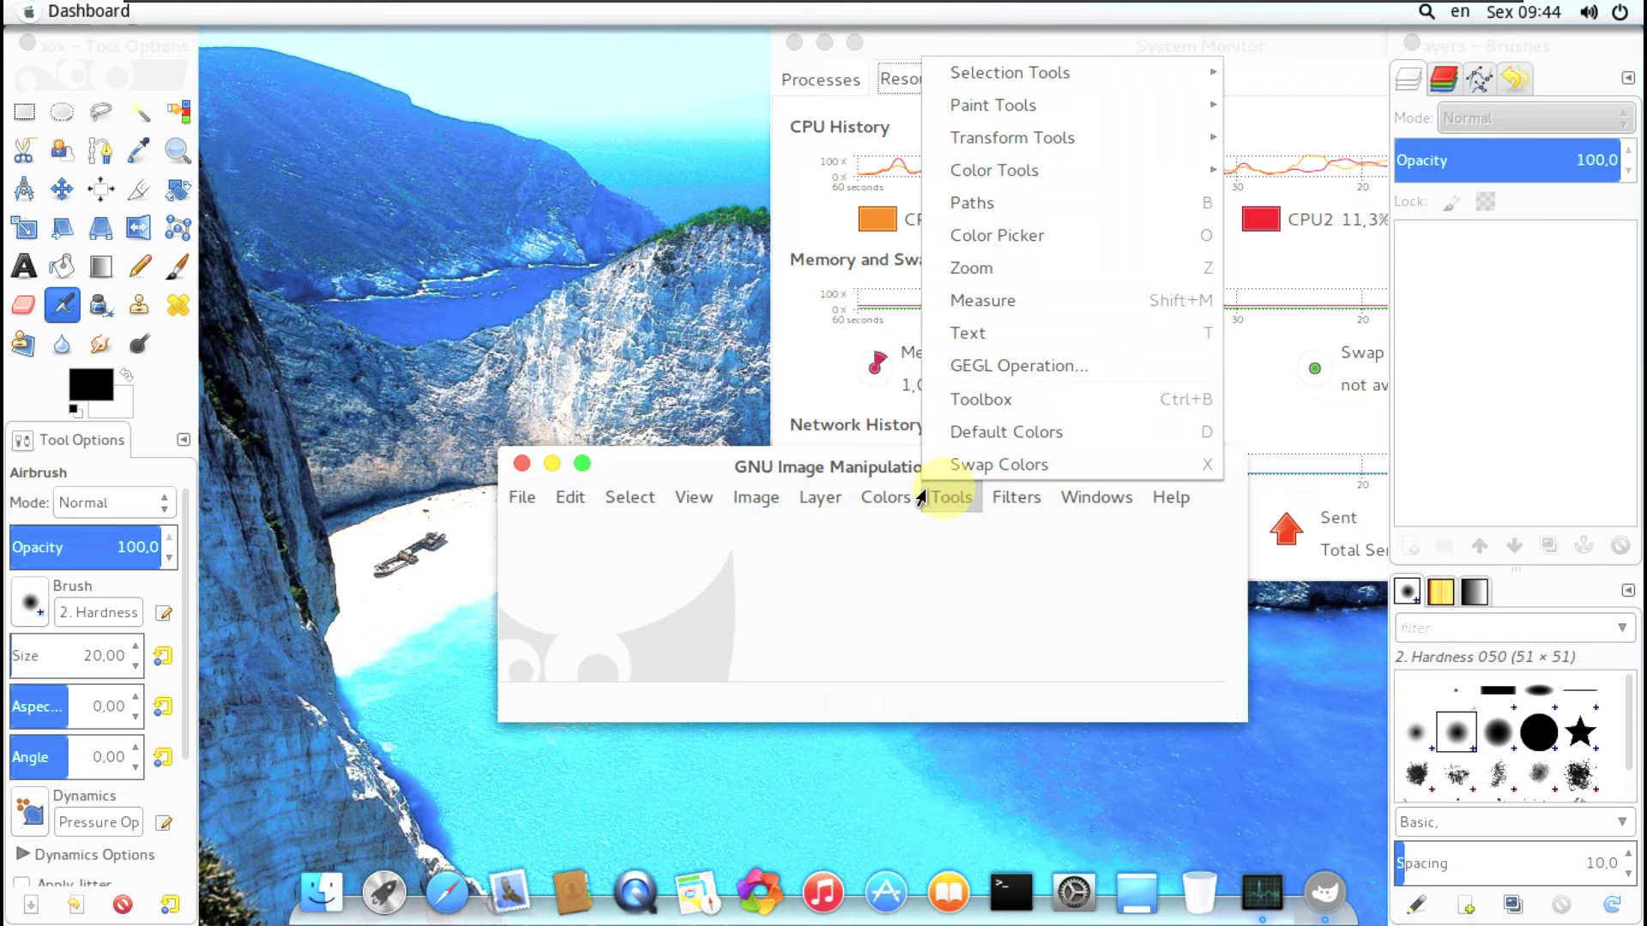
mouse_move(1087, 504)
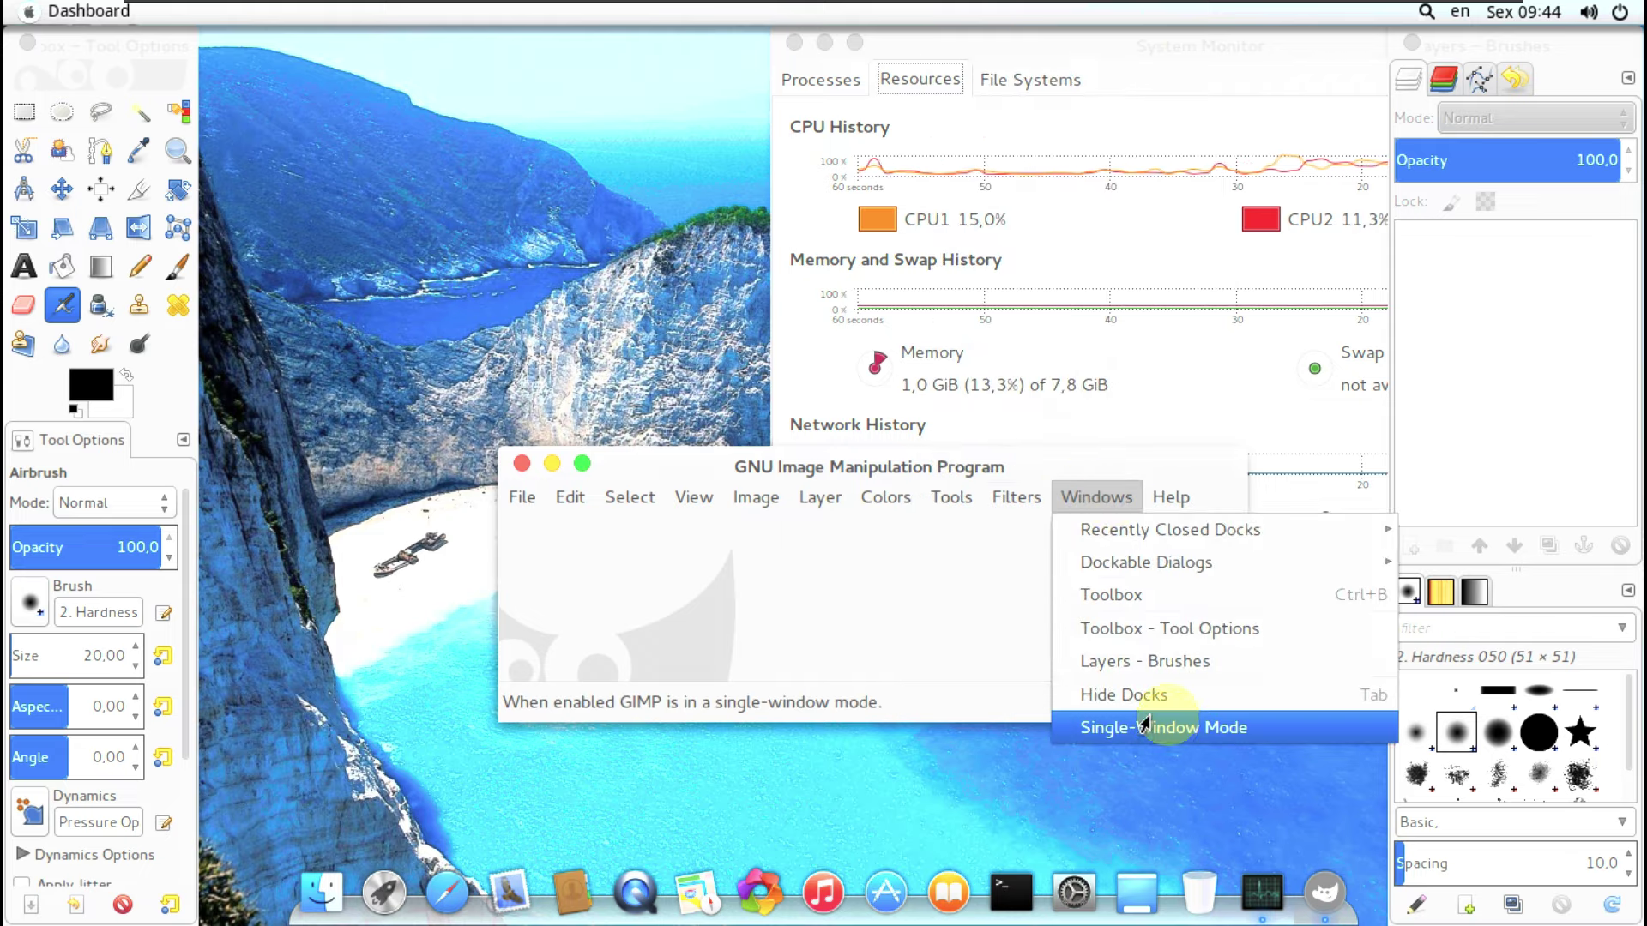
click(1162, 727)
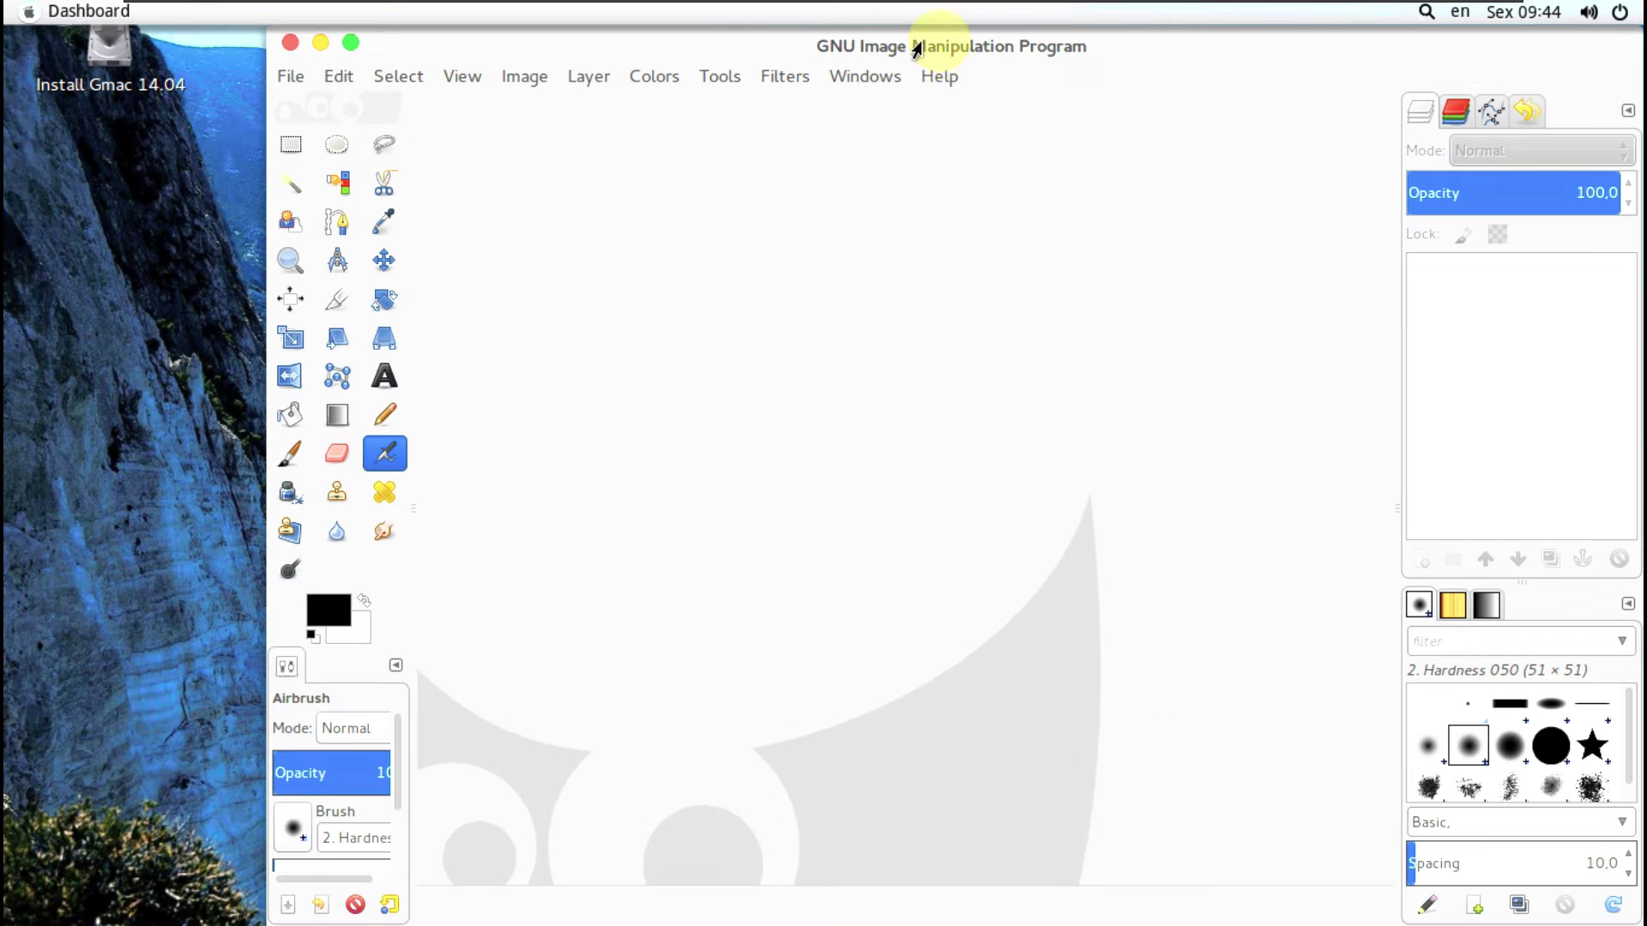
View GIMP's version information and quit the image editor.
click(937, 79)
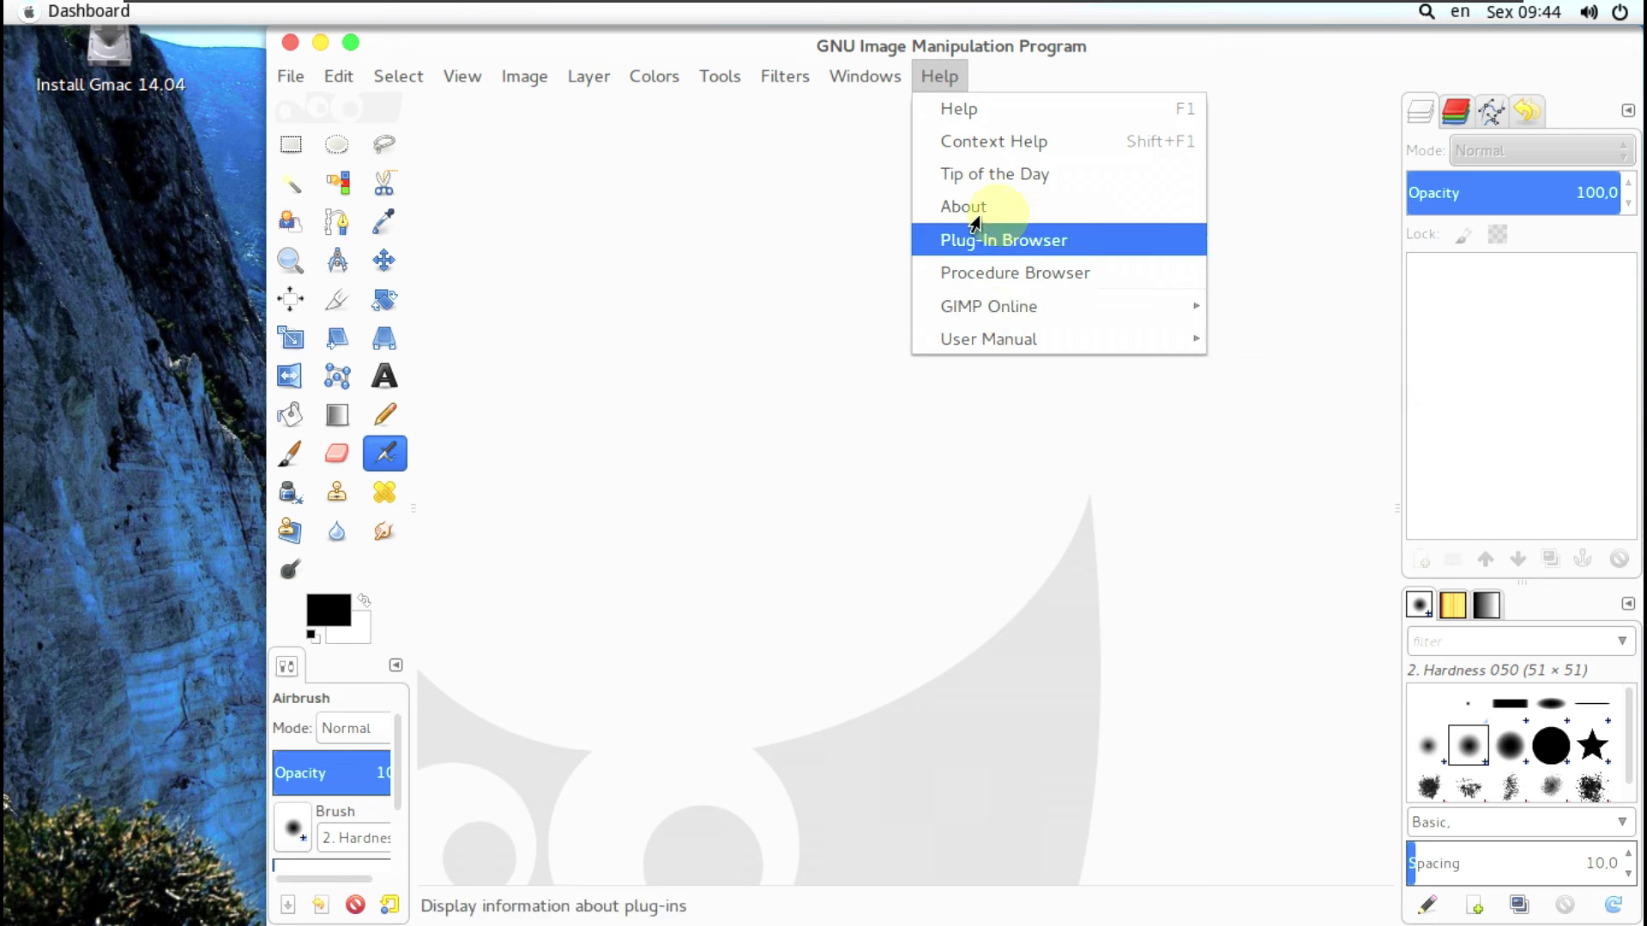
click(975, 216)
click(997, 686)
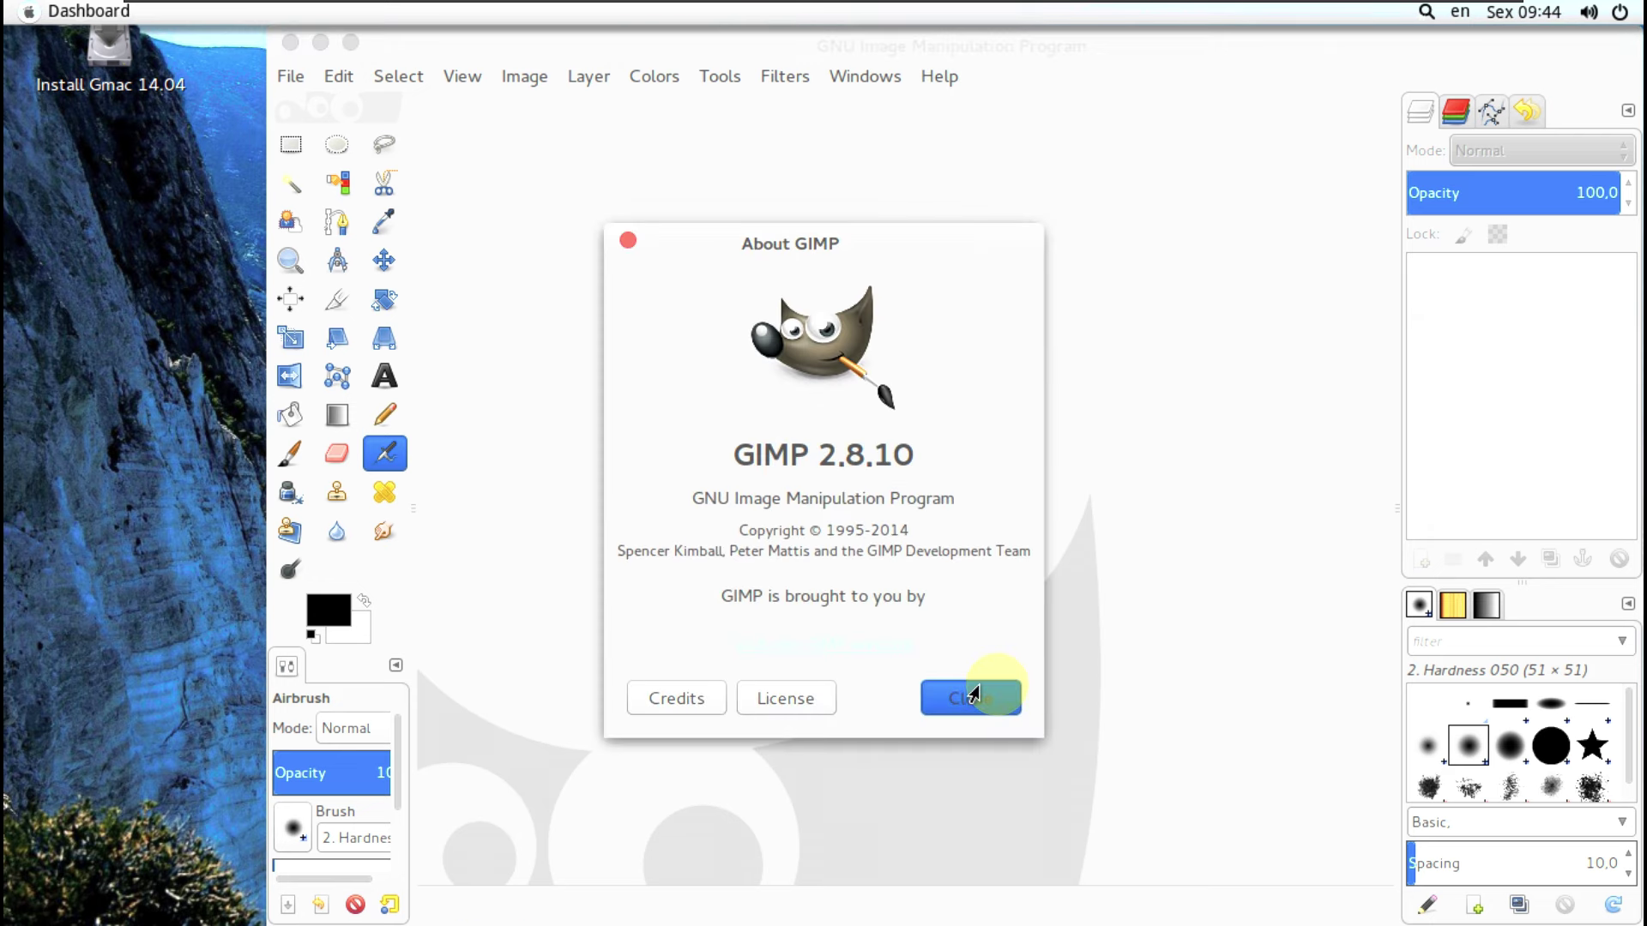
click(290, 79)
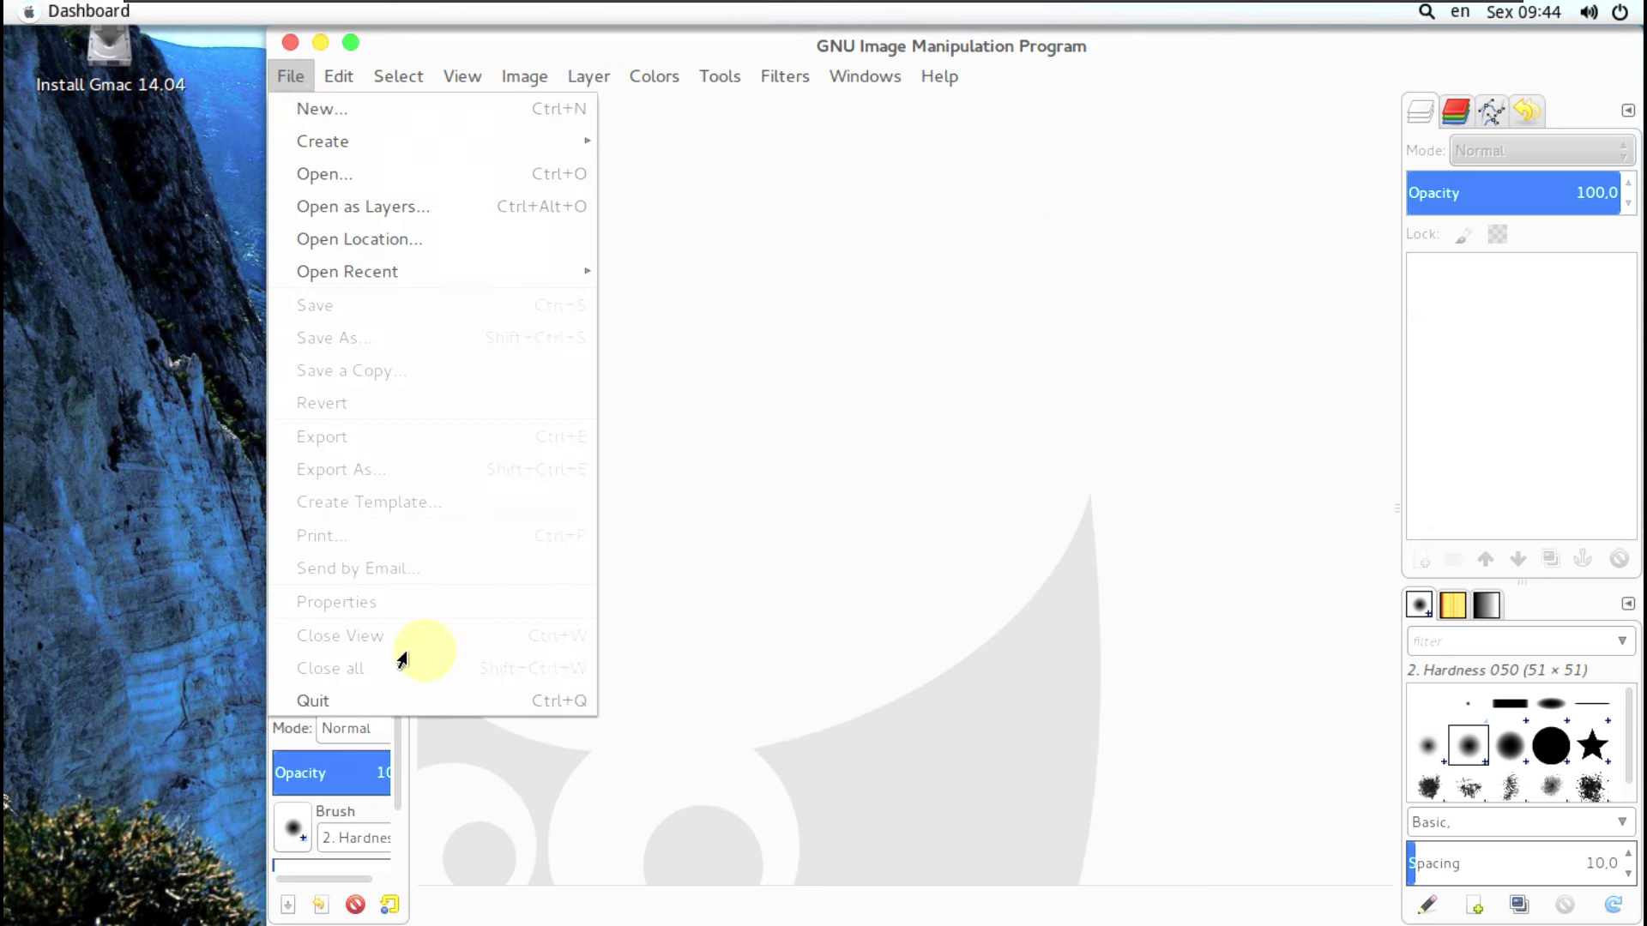
click(402, 699)
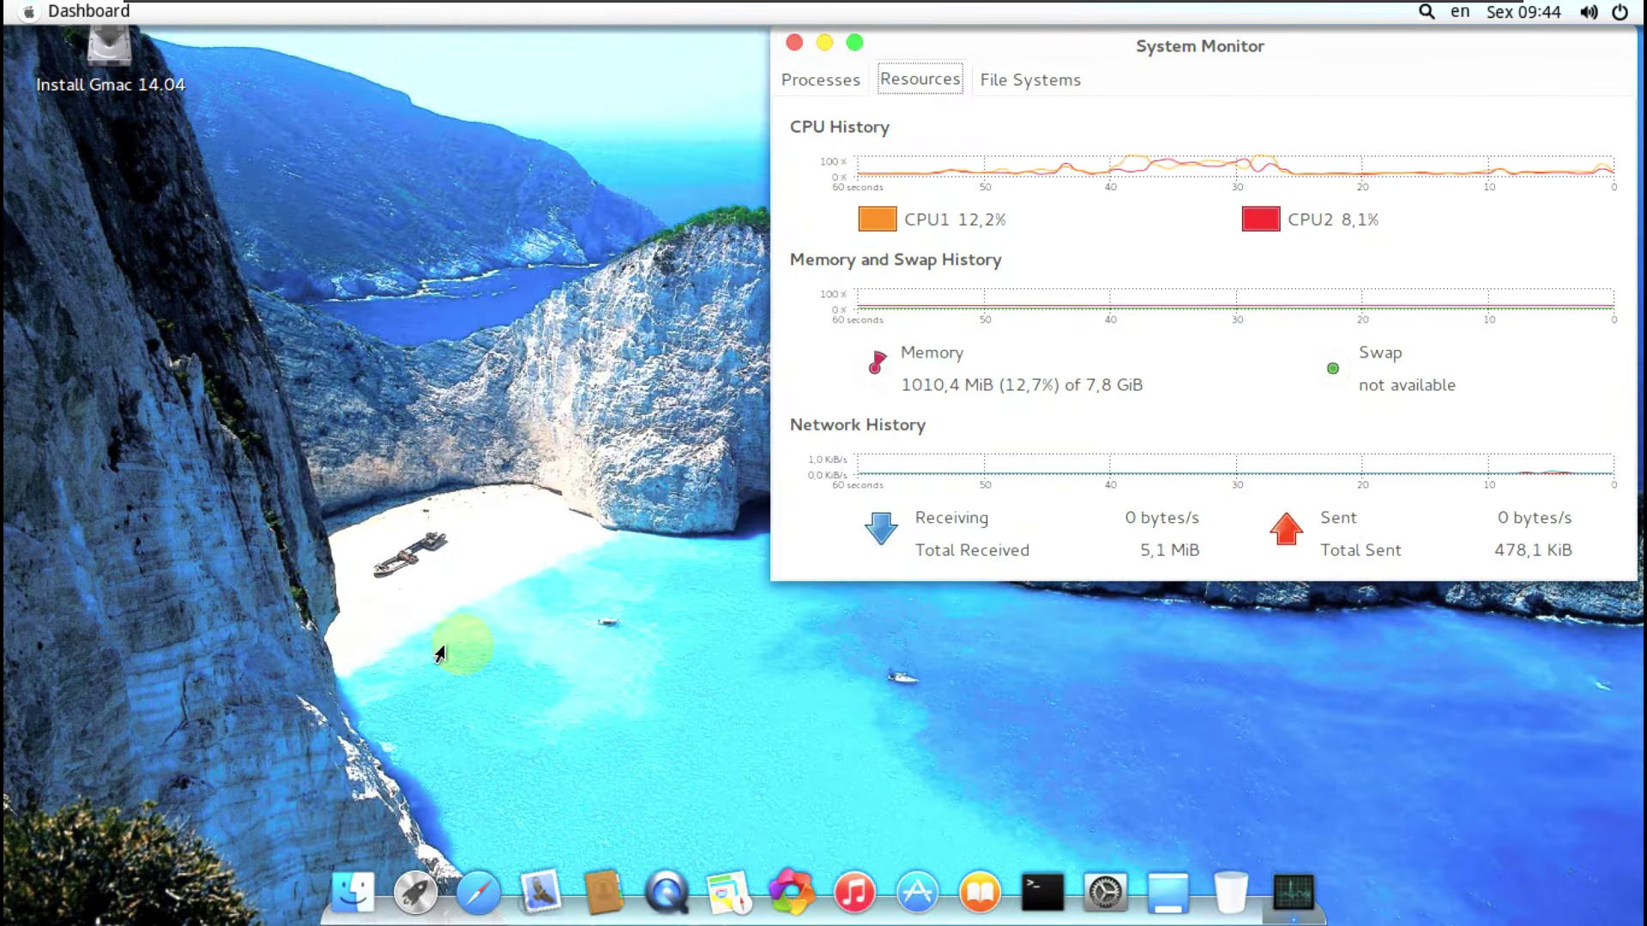
Find Mouse & Touchpad on the second page of applications and bring up its settings.
click(406, 897)
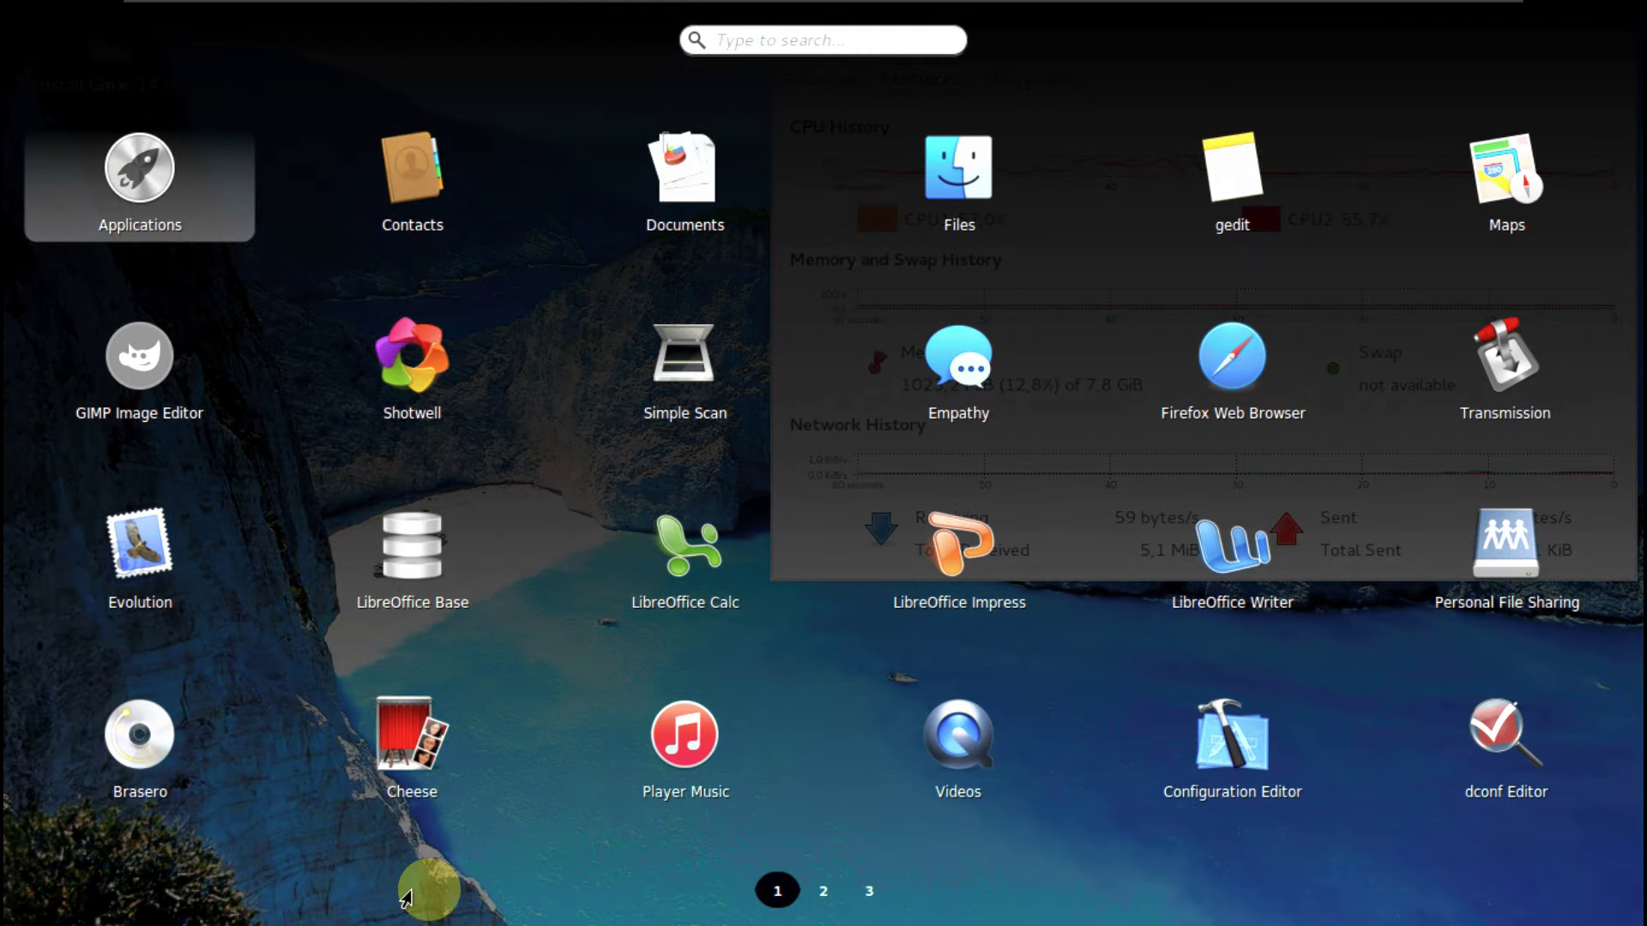
click(822, 894)
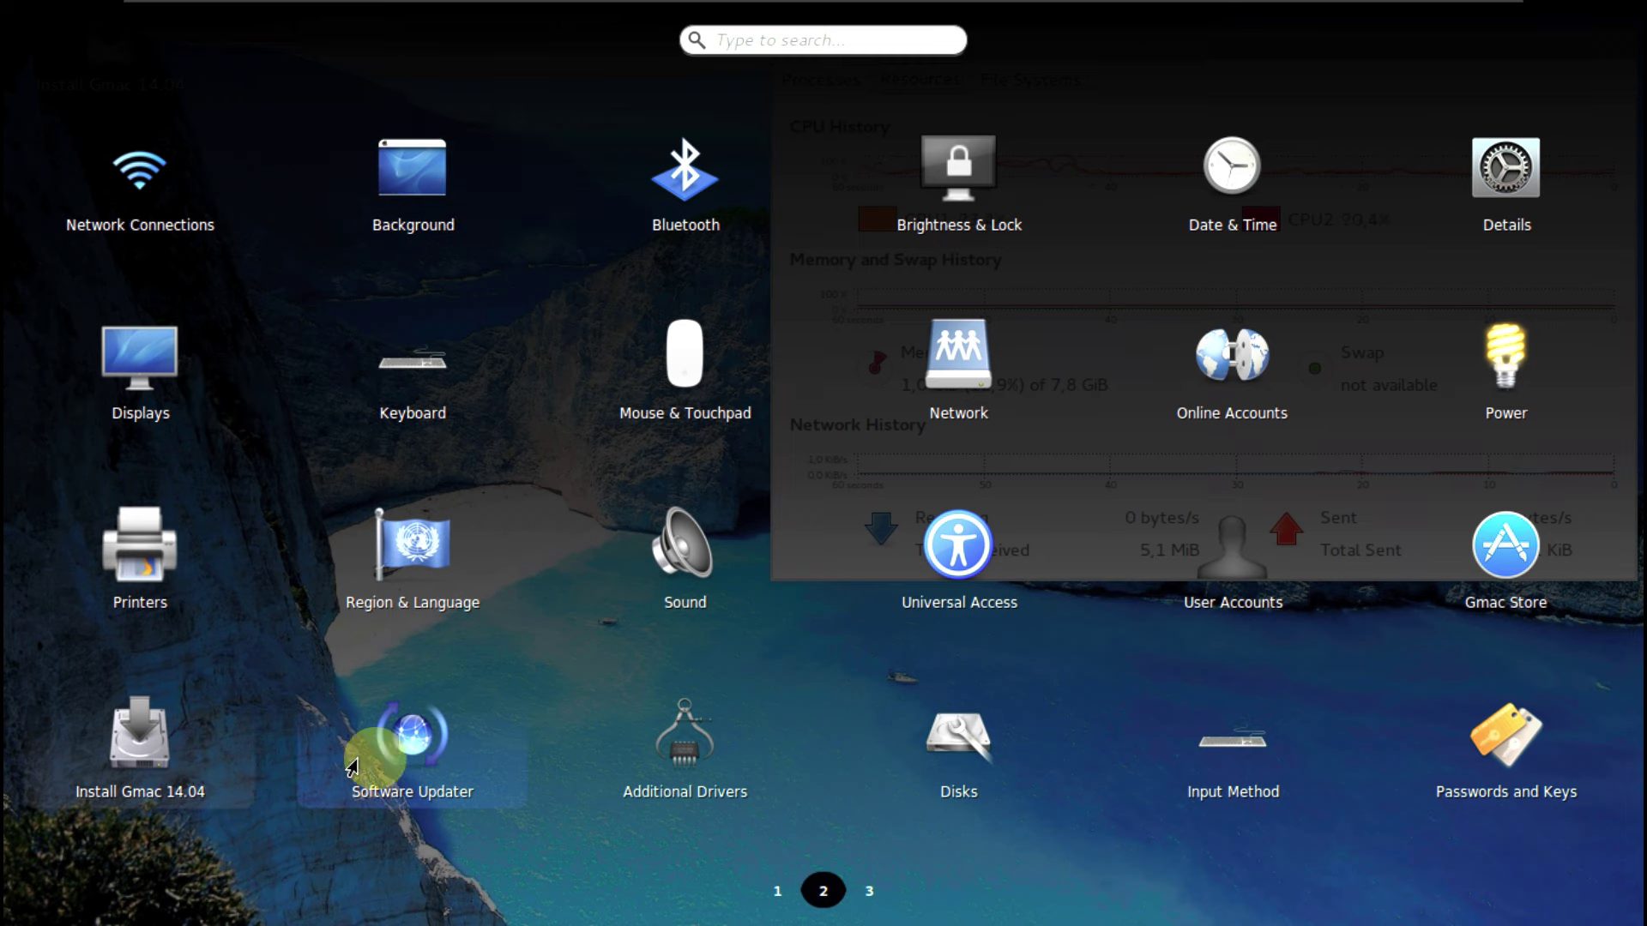
click(718, 410)
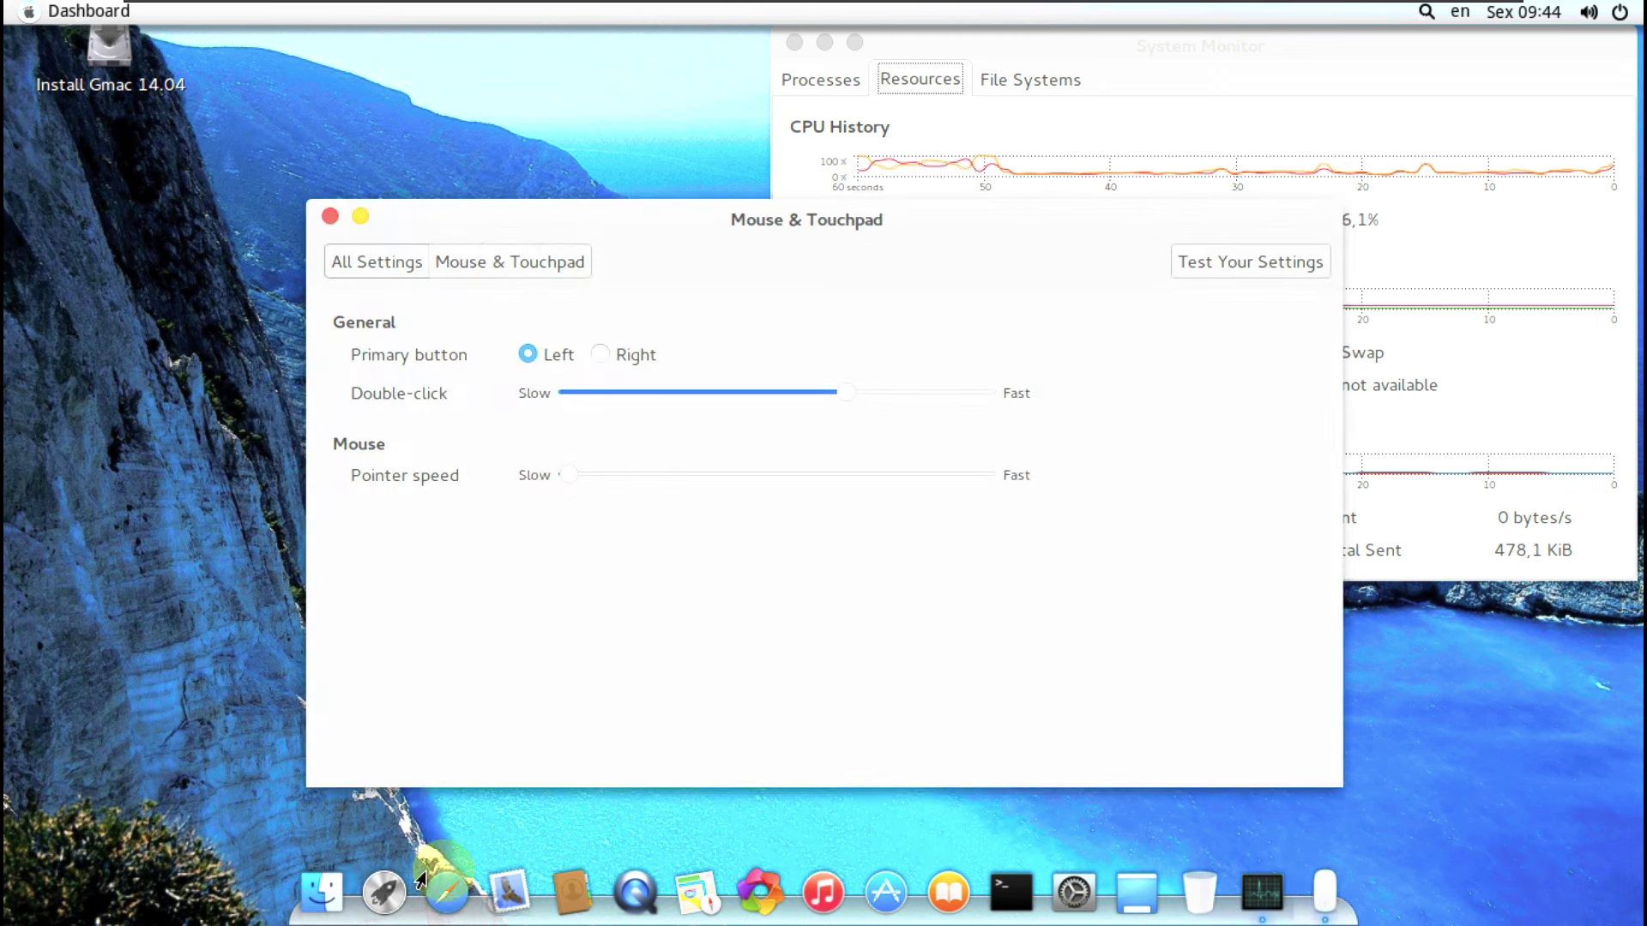
Bring up the Keyboard settings from the application list, view the keyboard shortcuts, and close the settings window.
click(379, 901)
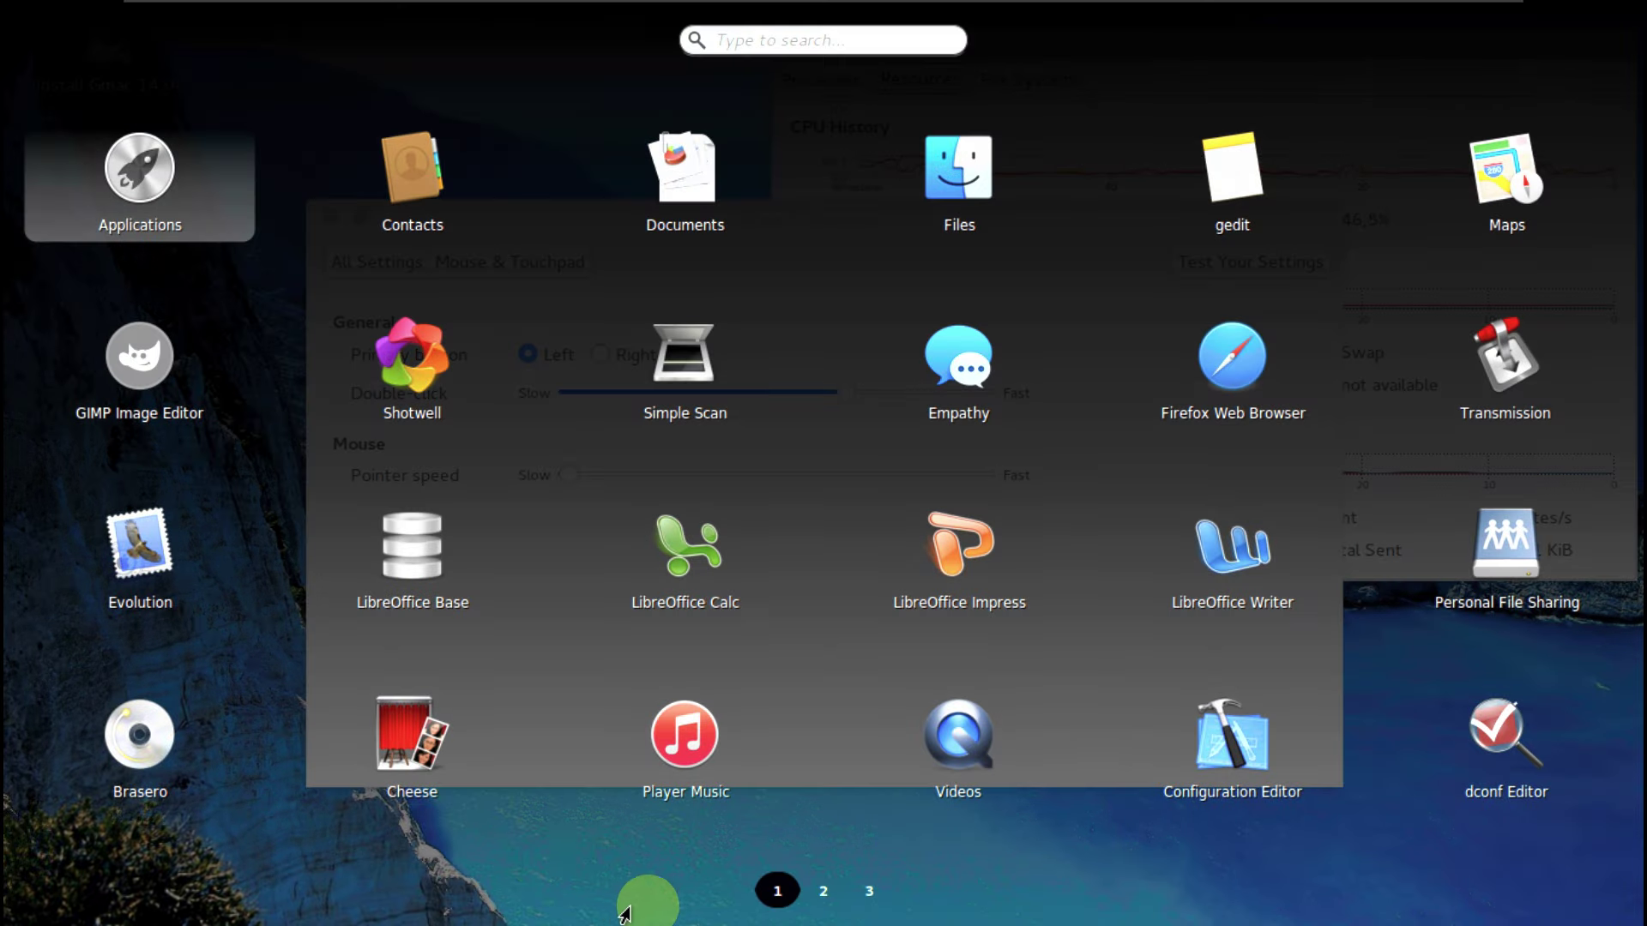
click(823, 892)
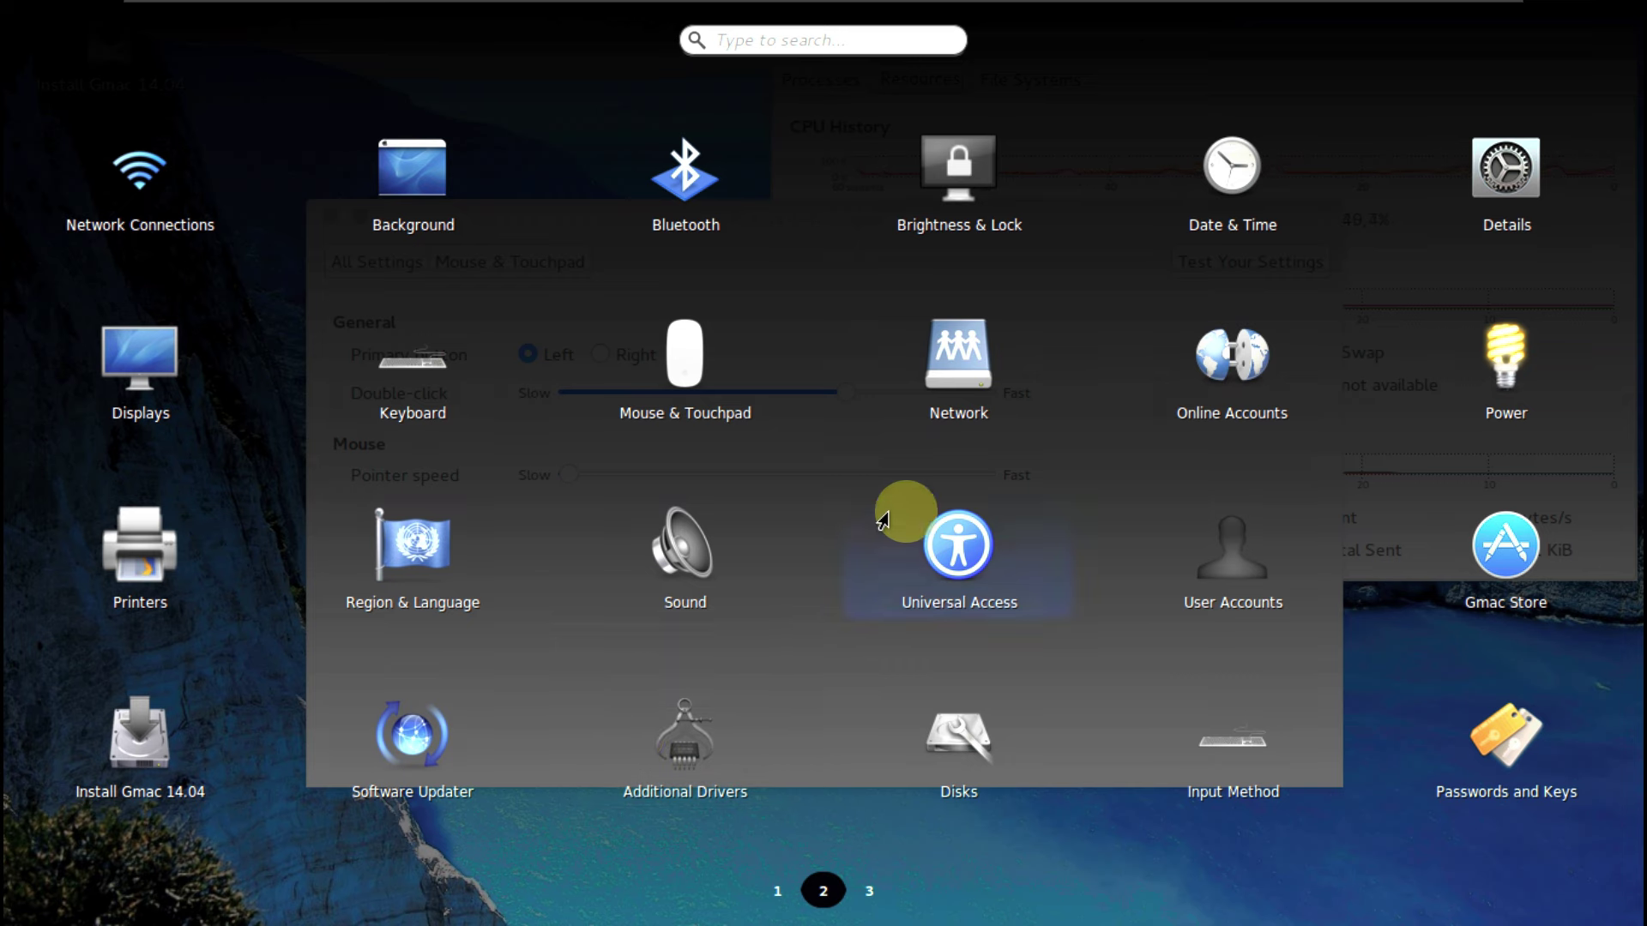
click(403, 370)
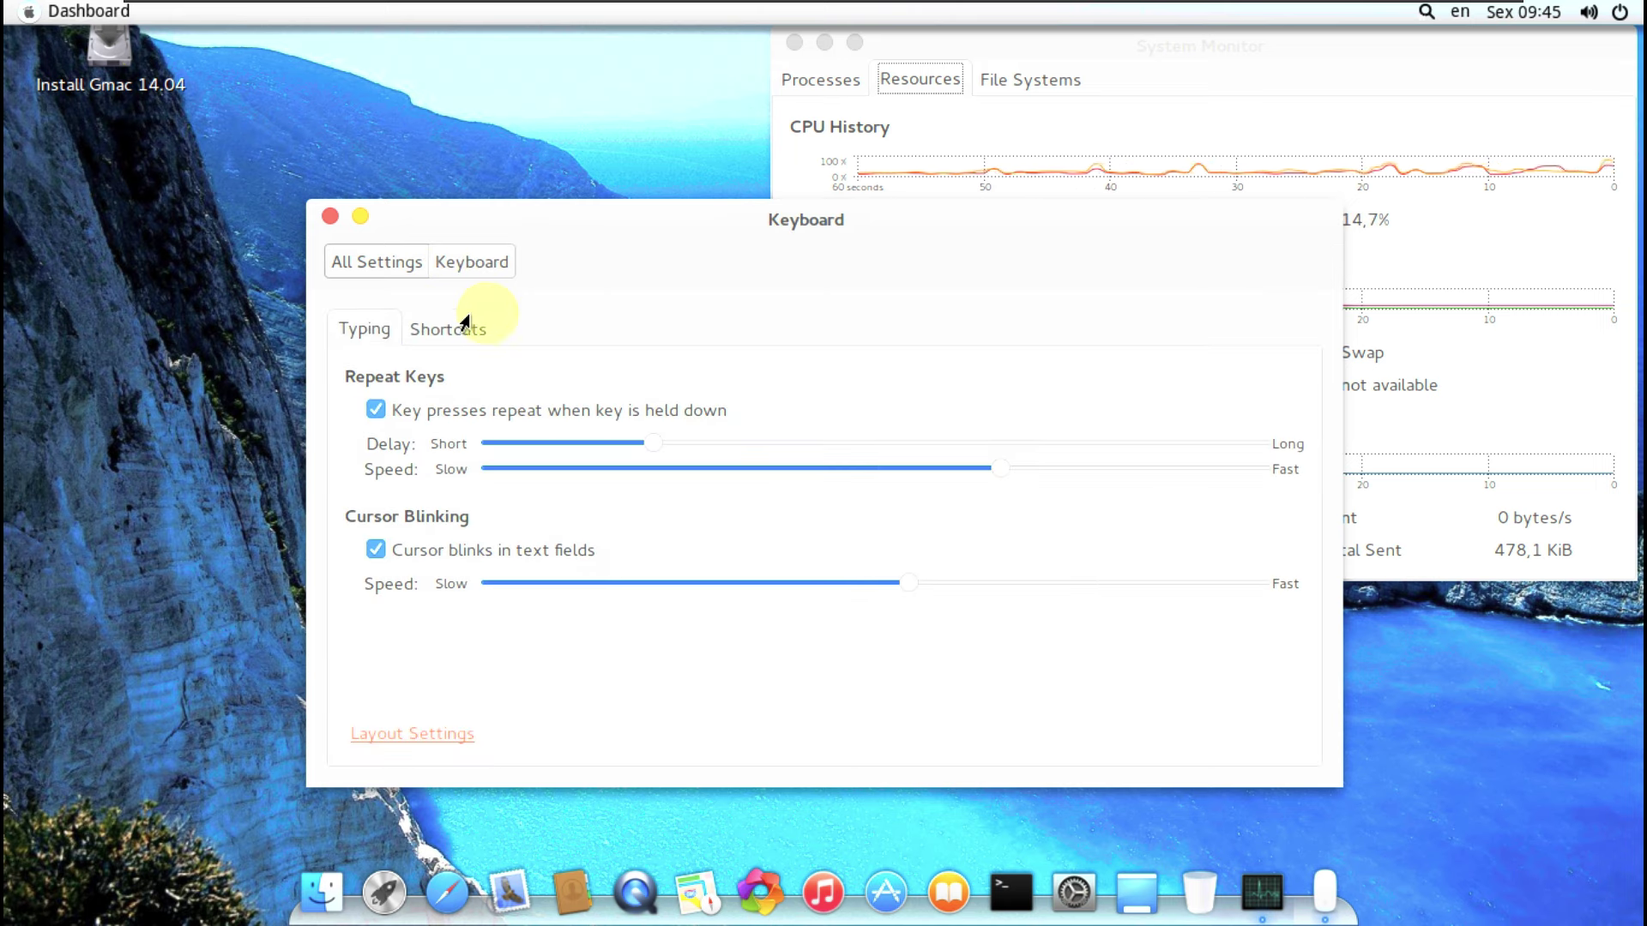
click(464, 326)
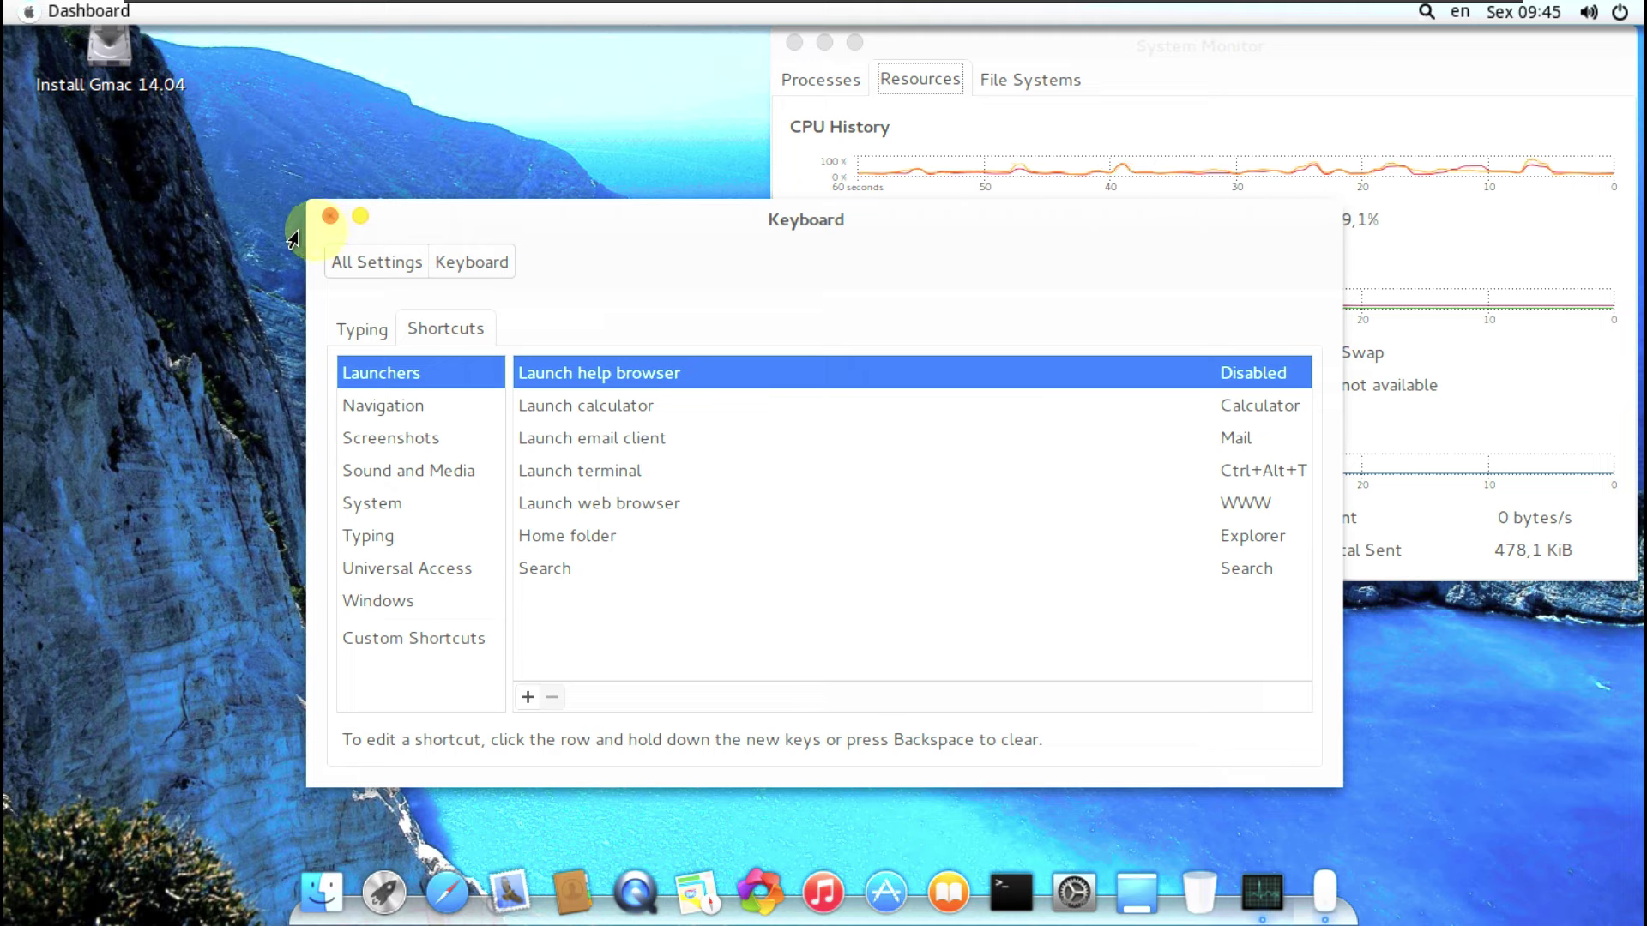
click(330, 216)
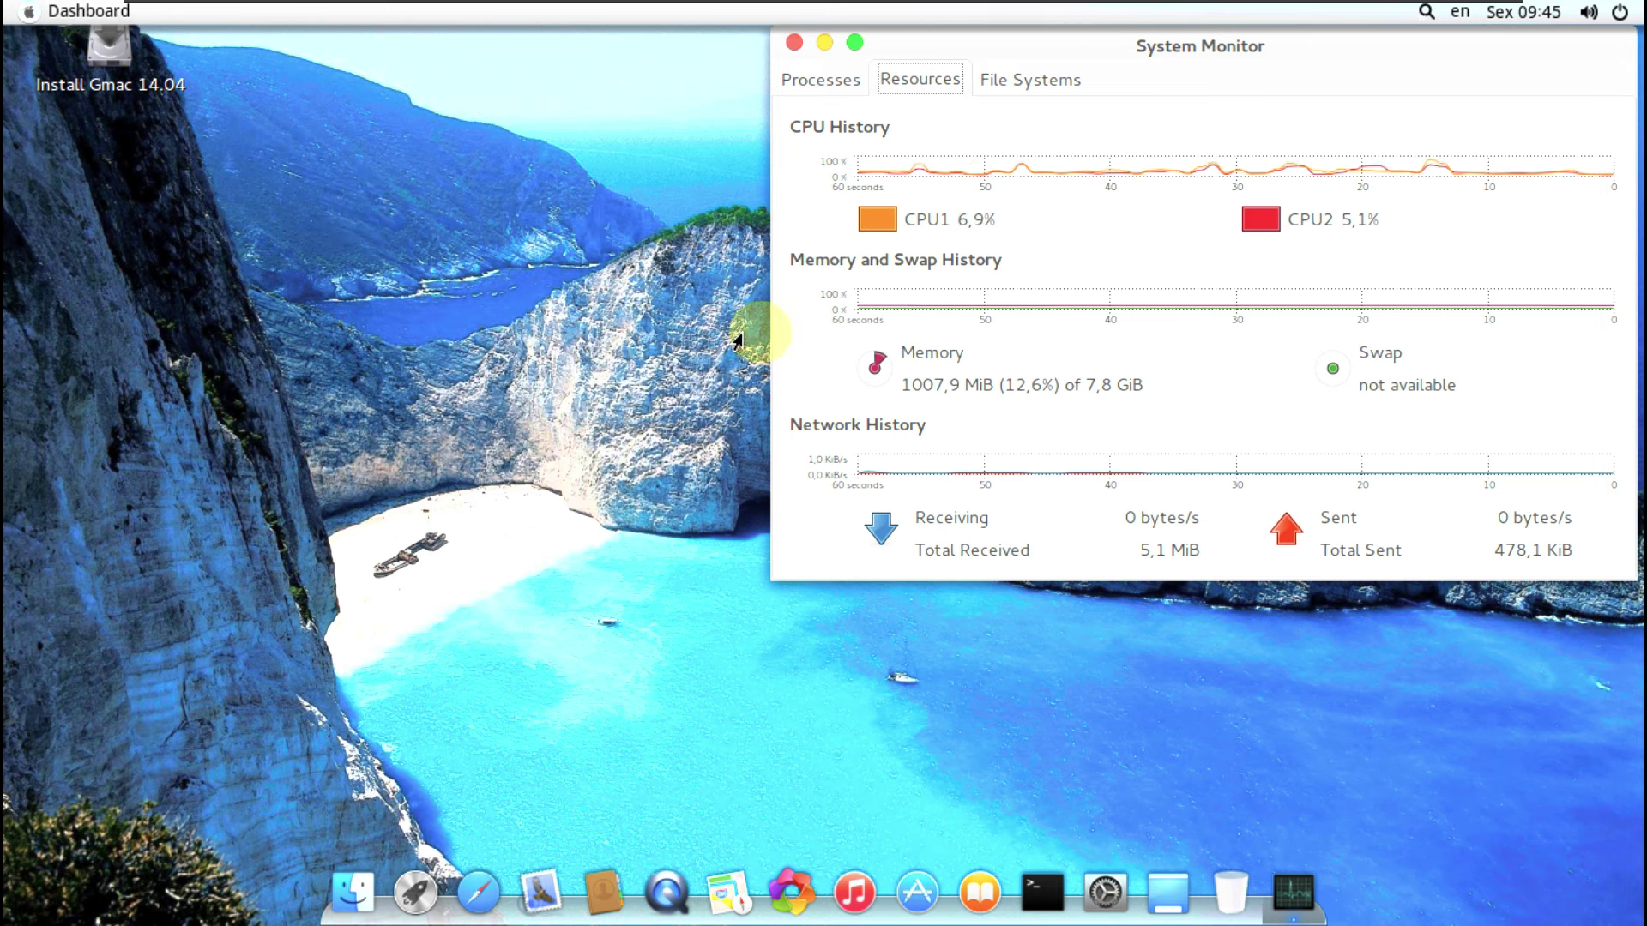
Show the list of running processes in System Monitor.
click(836, 79)
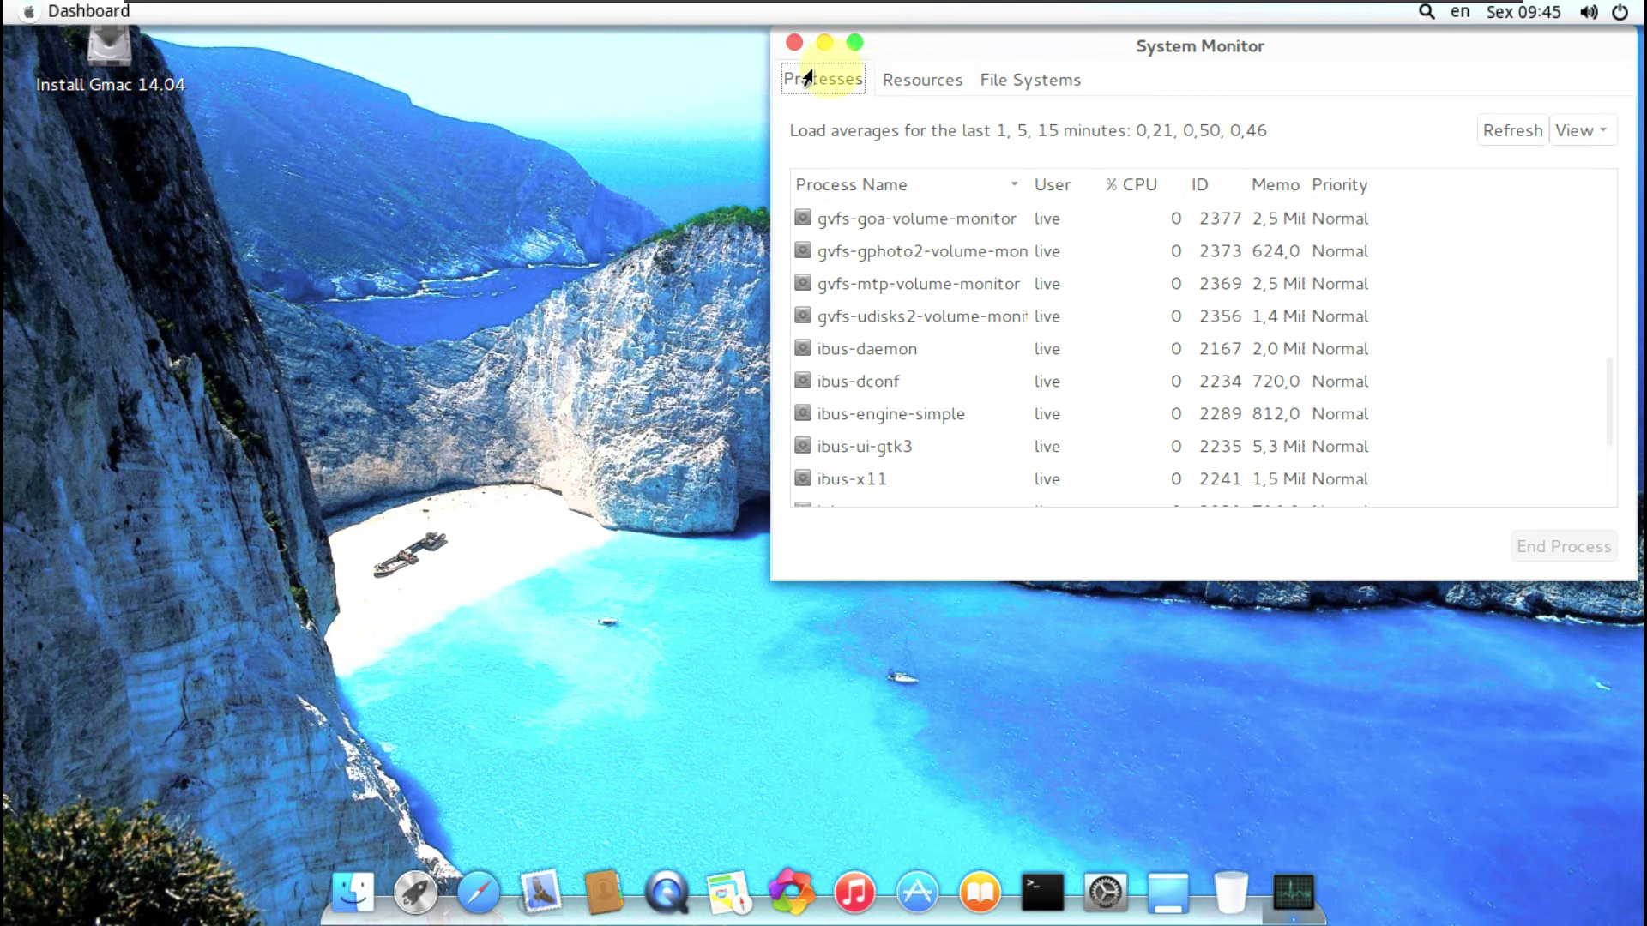
Maximize System Monitor, look through its full process list, and view the CPU, memory and network history.
click(853, 42)
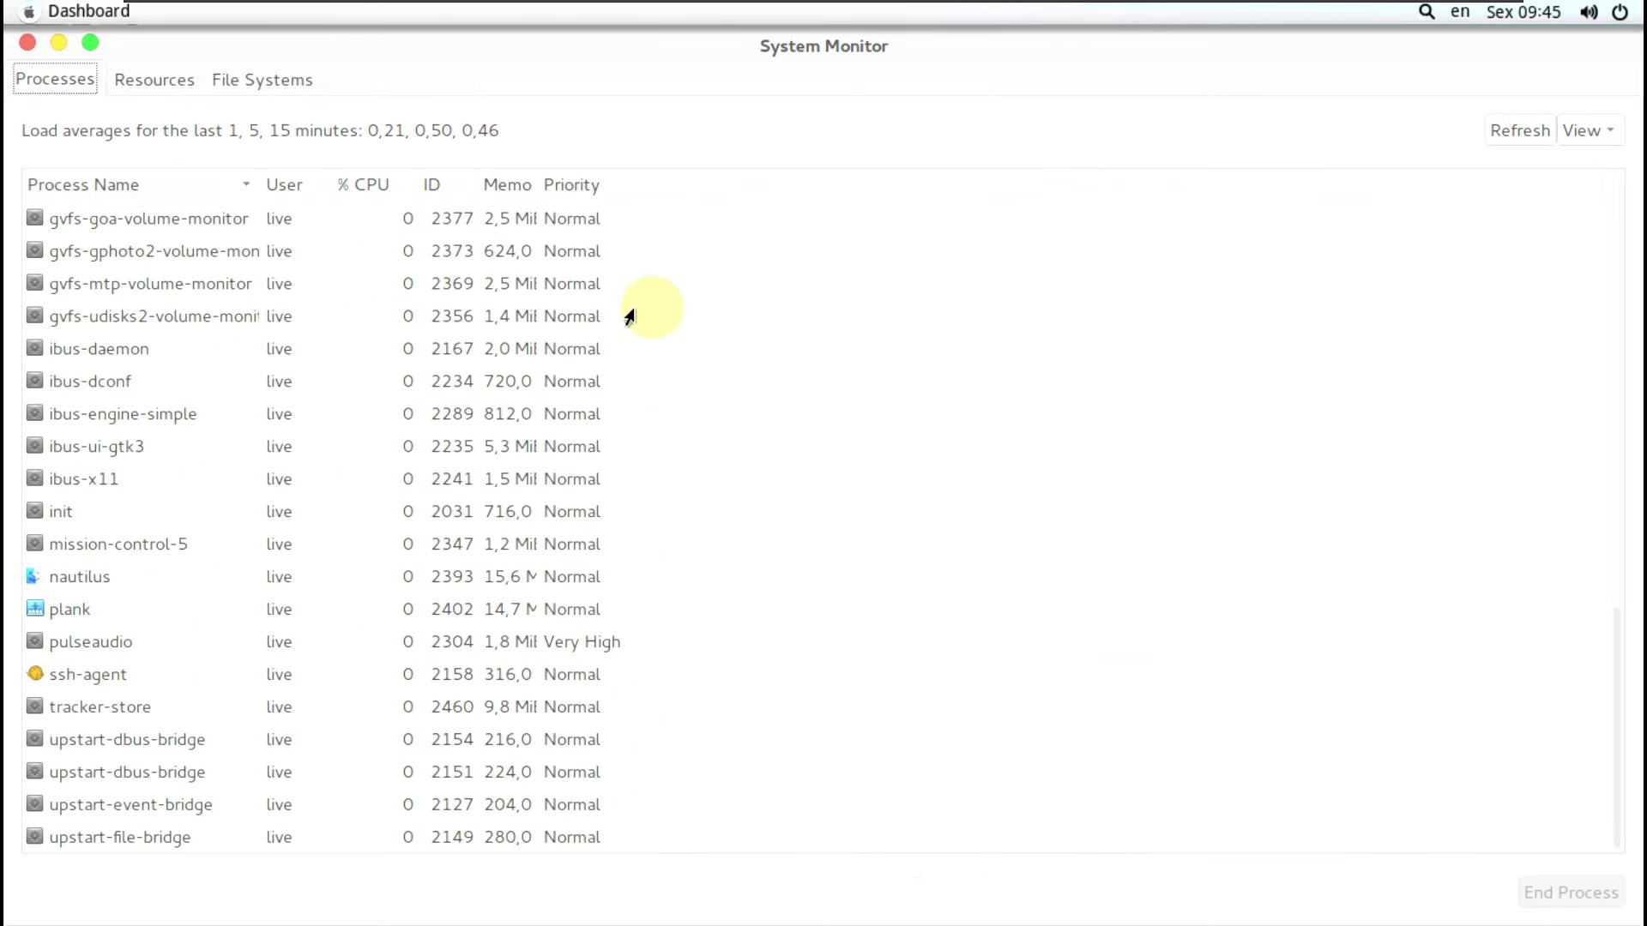
scroll(626, 450, up, 10)
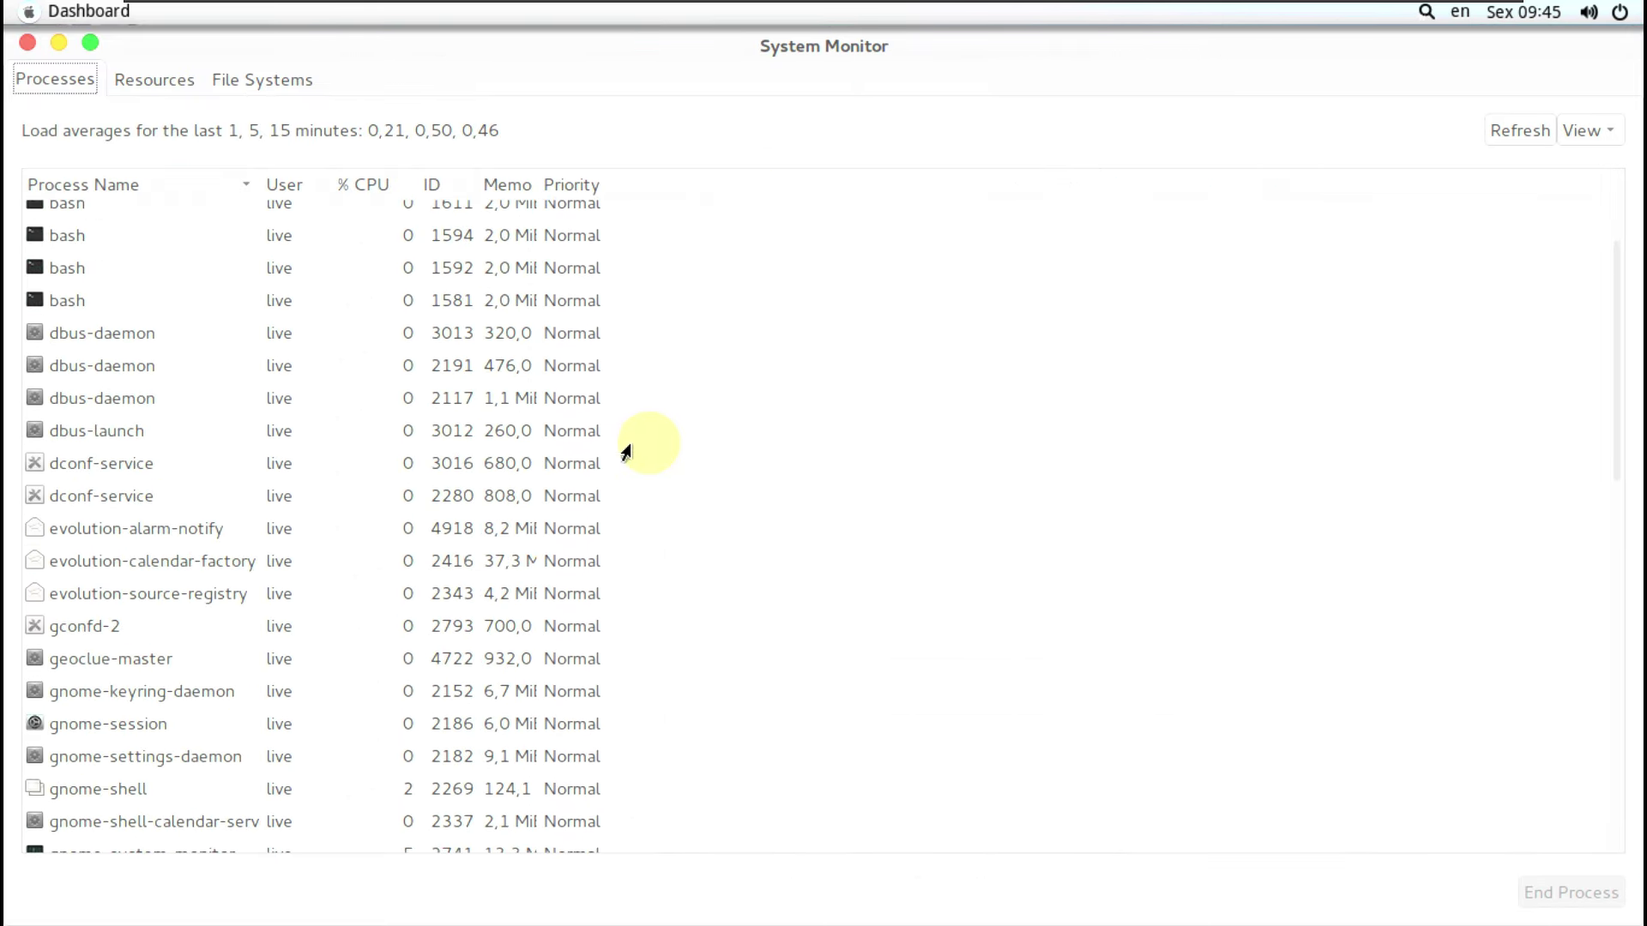
scroll(625, 450, down, 10)
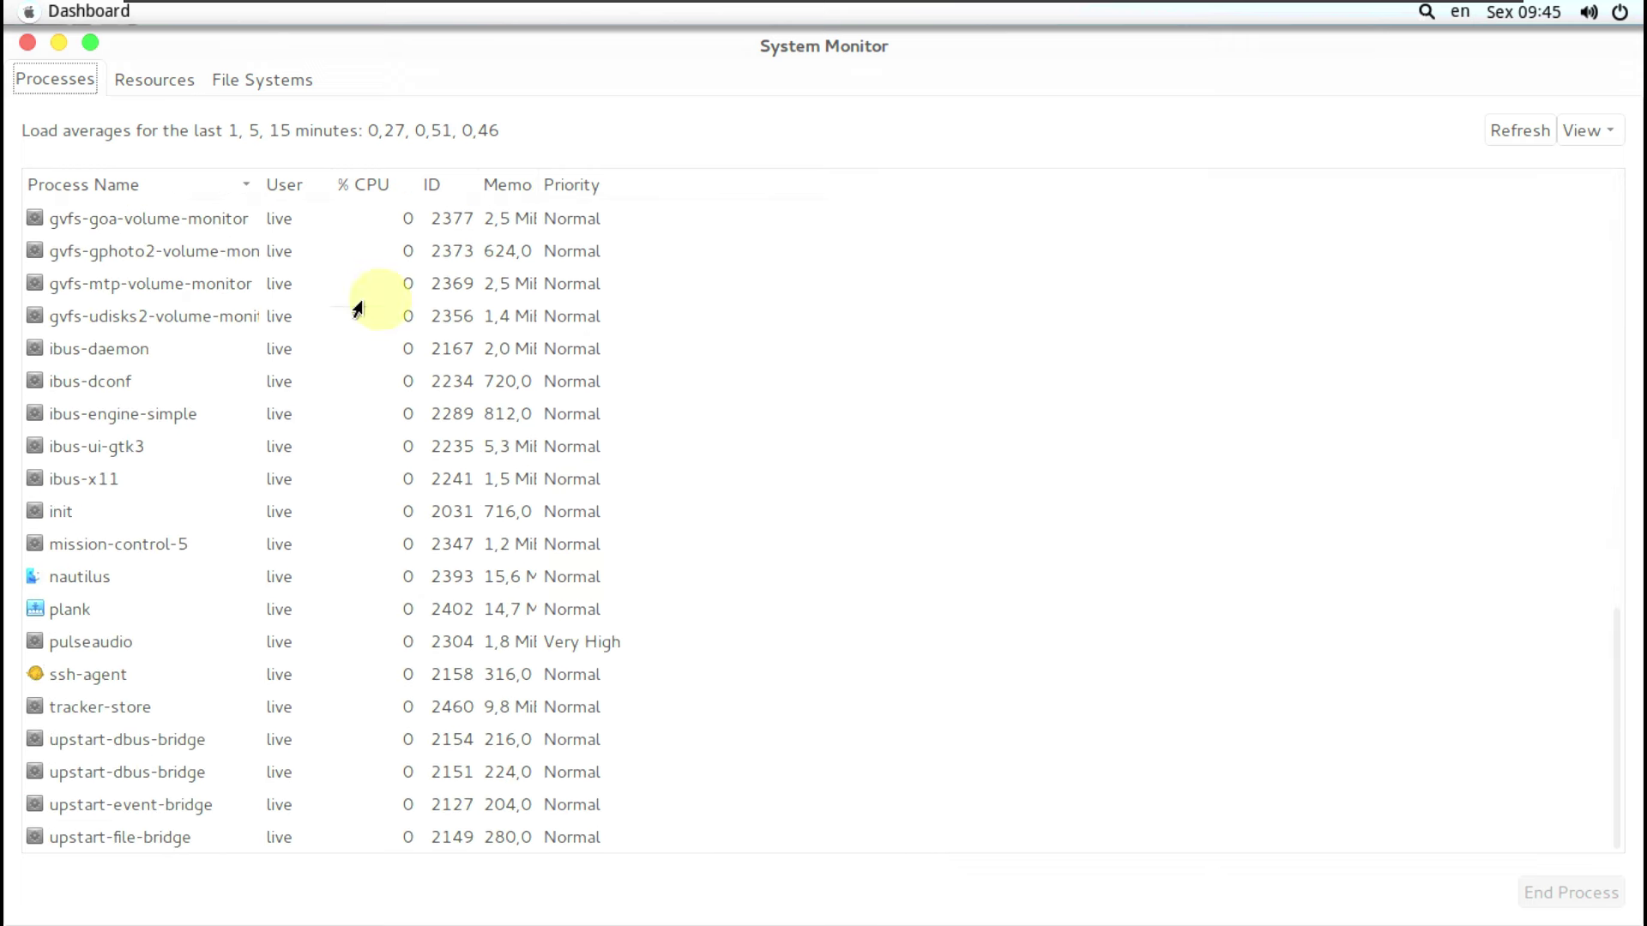
click(154, 86)
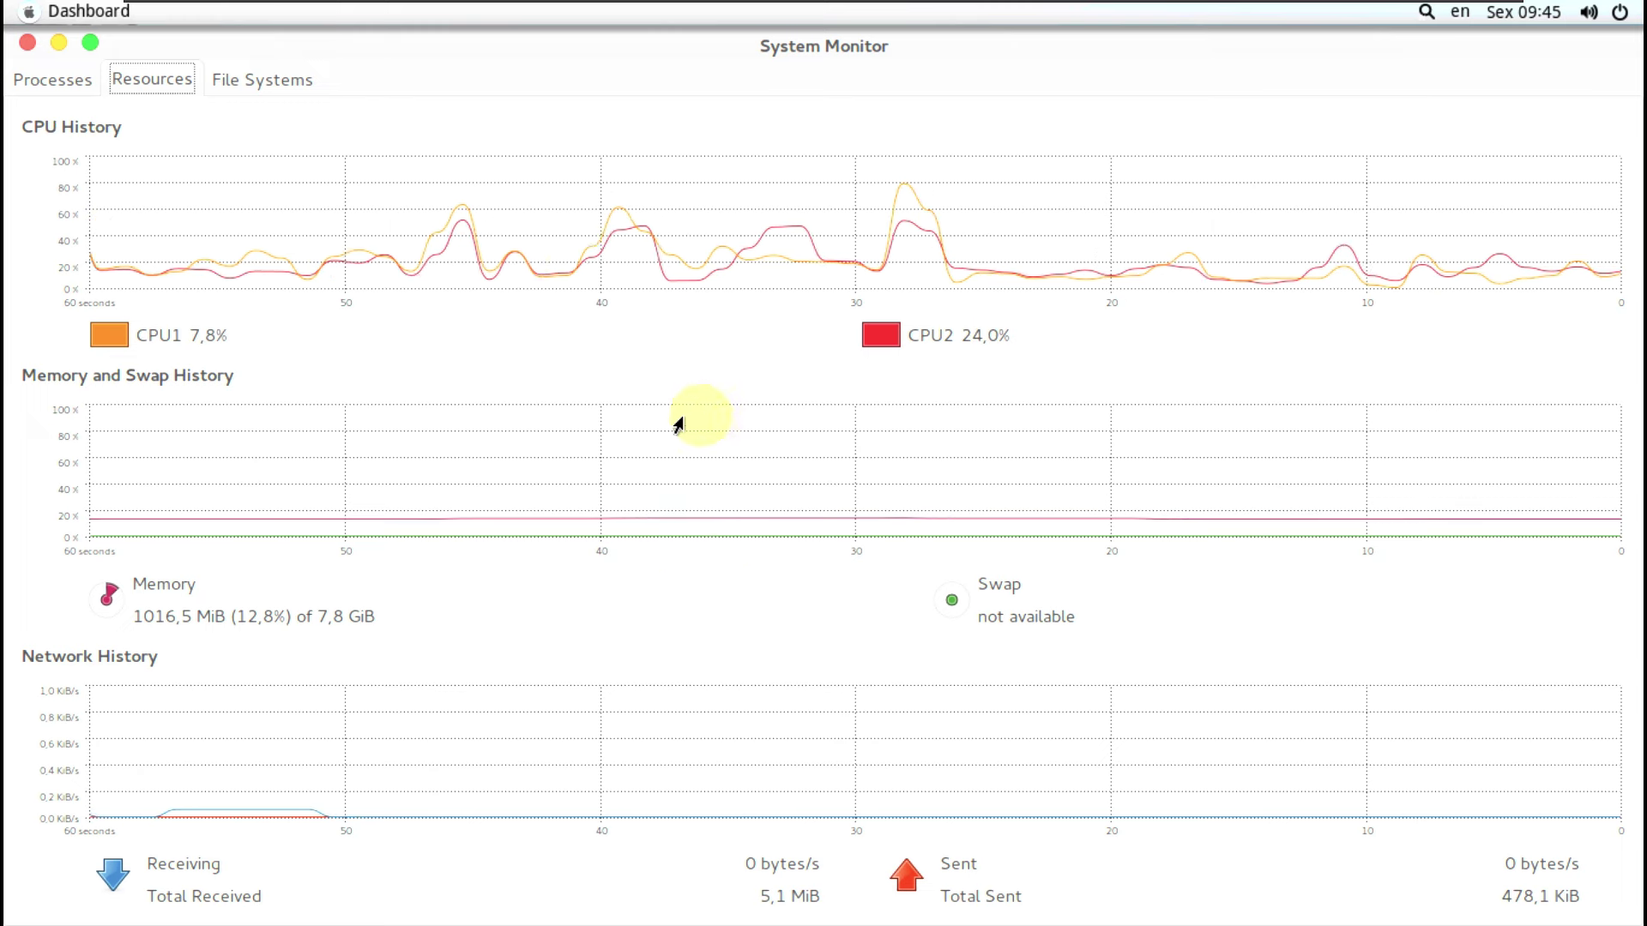
Return the maximized System Monitor to its smaller window size and close it.
click(27, 43)
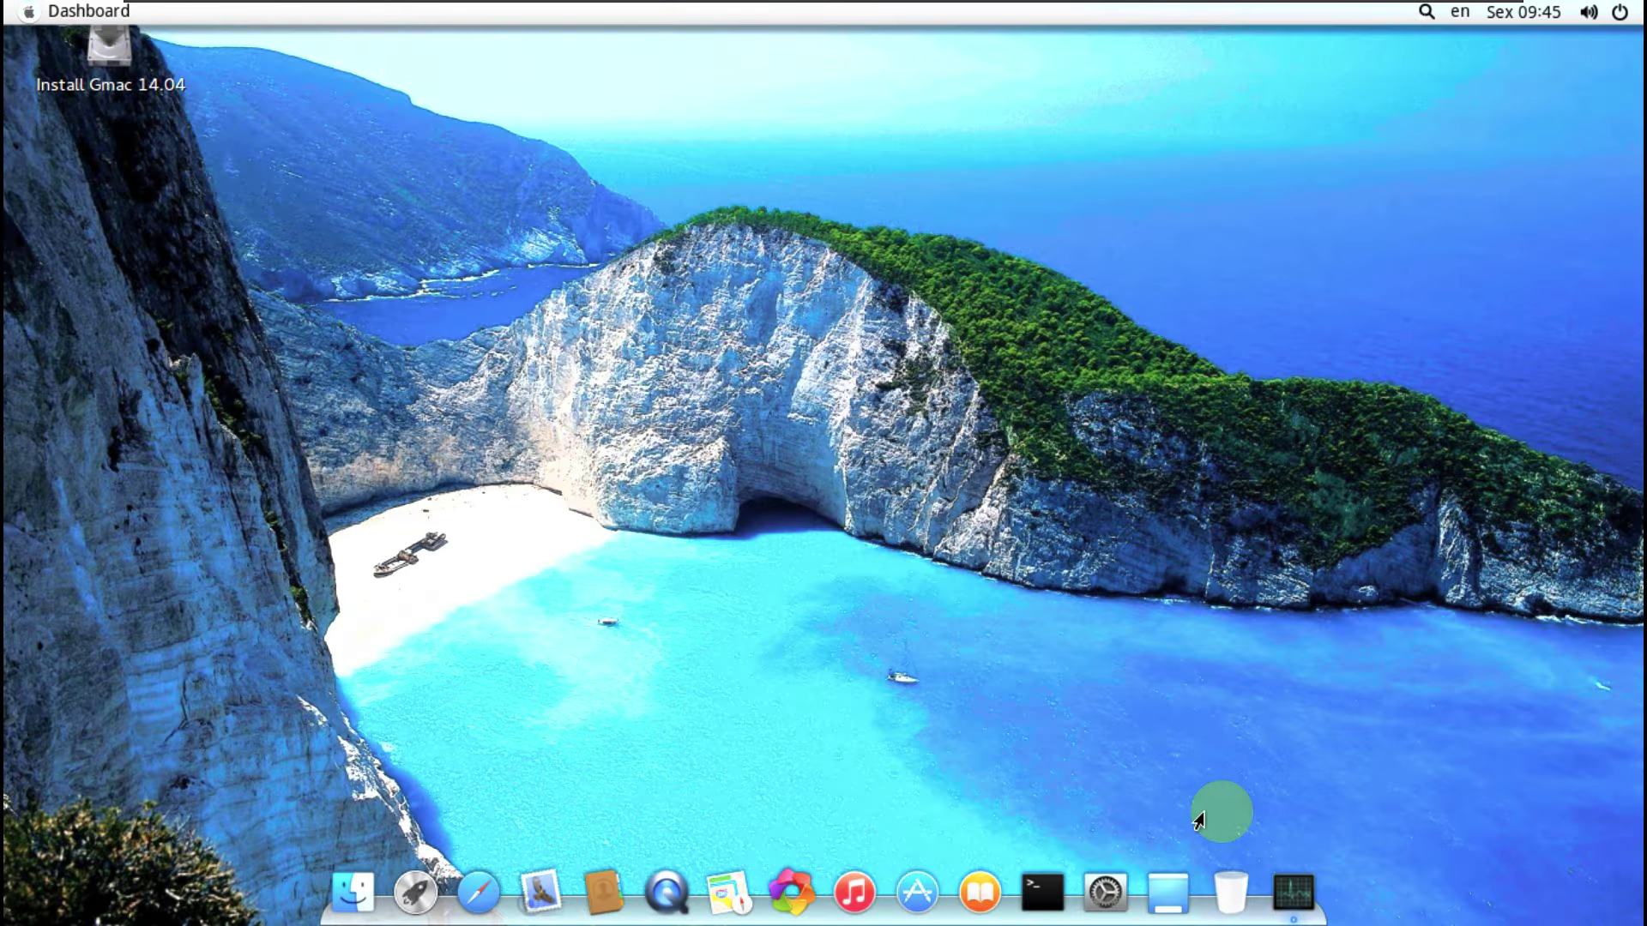
click(1293, 892)
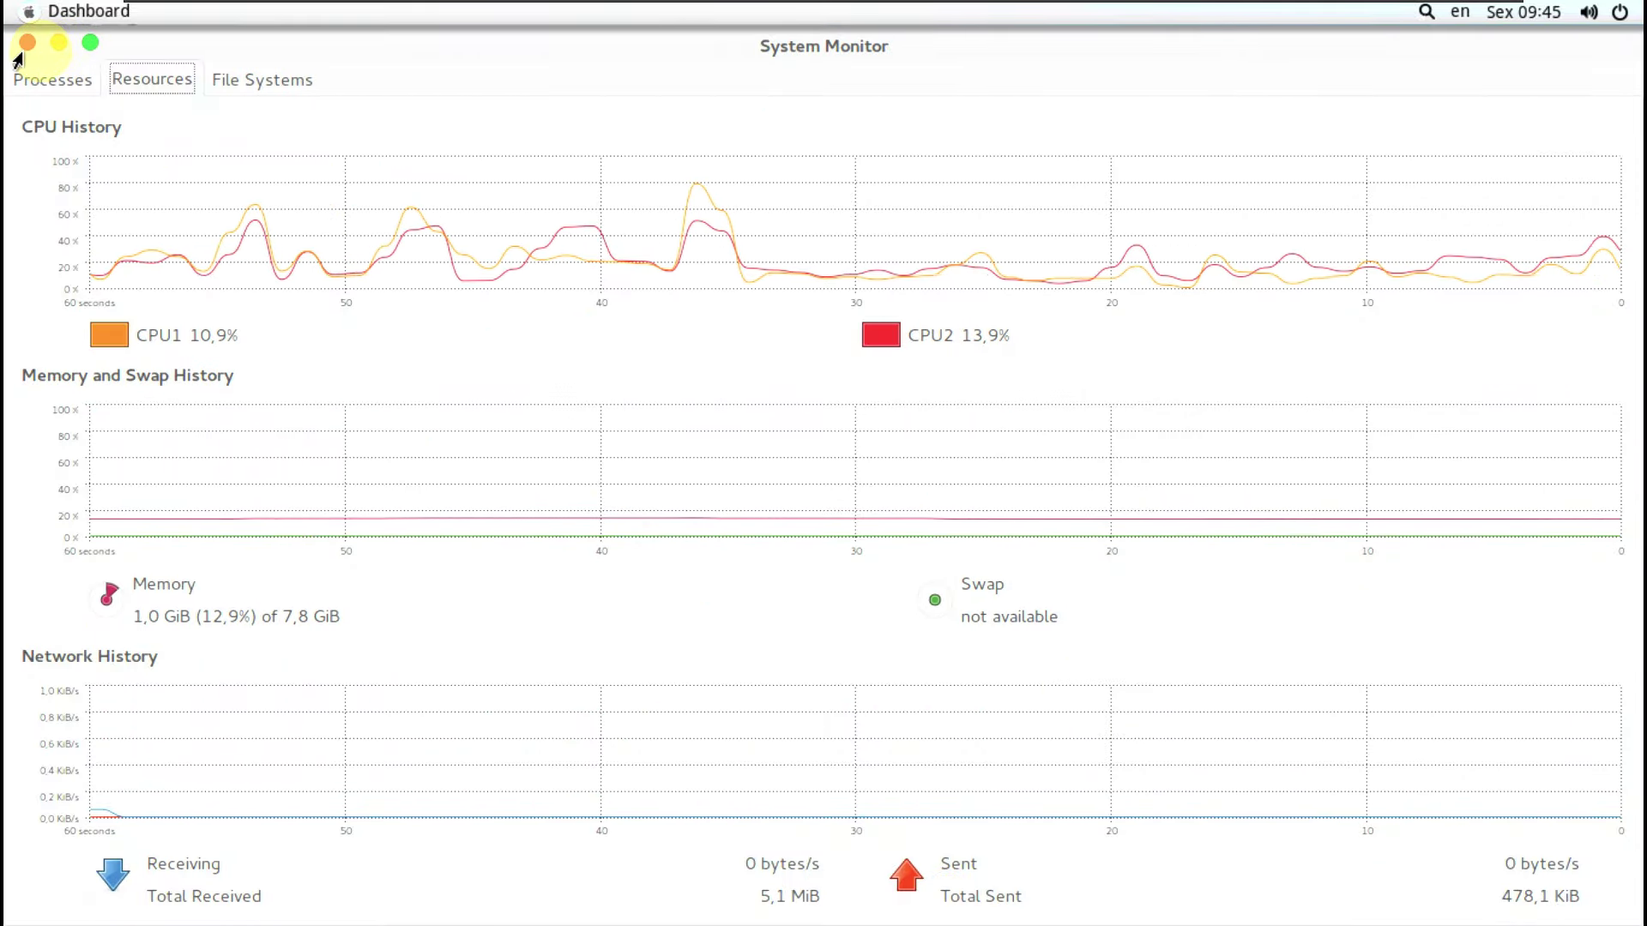
double_click(763, 60)
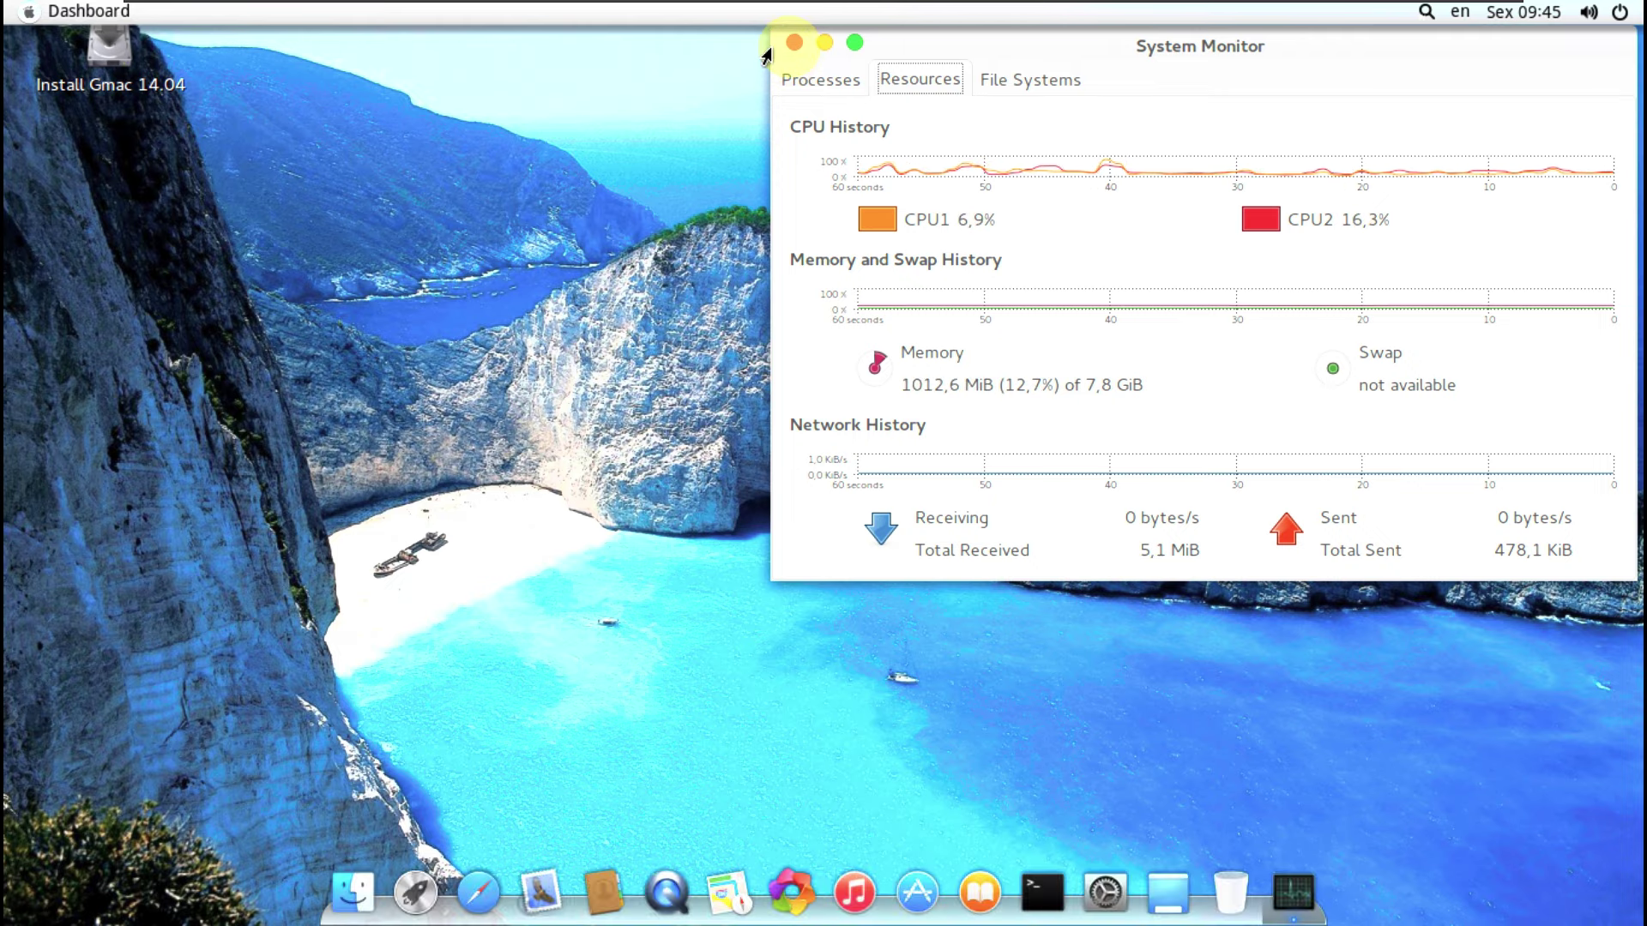
click(788, 46)
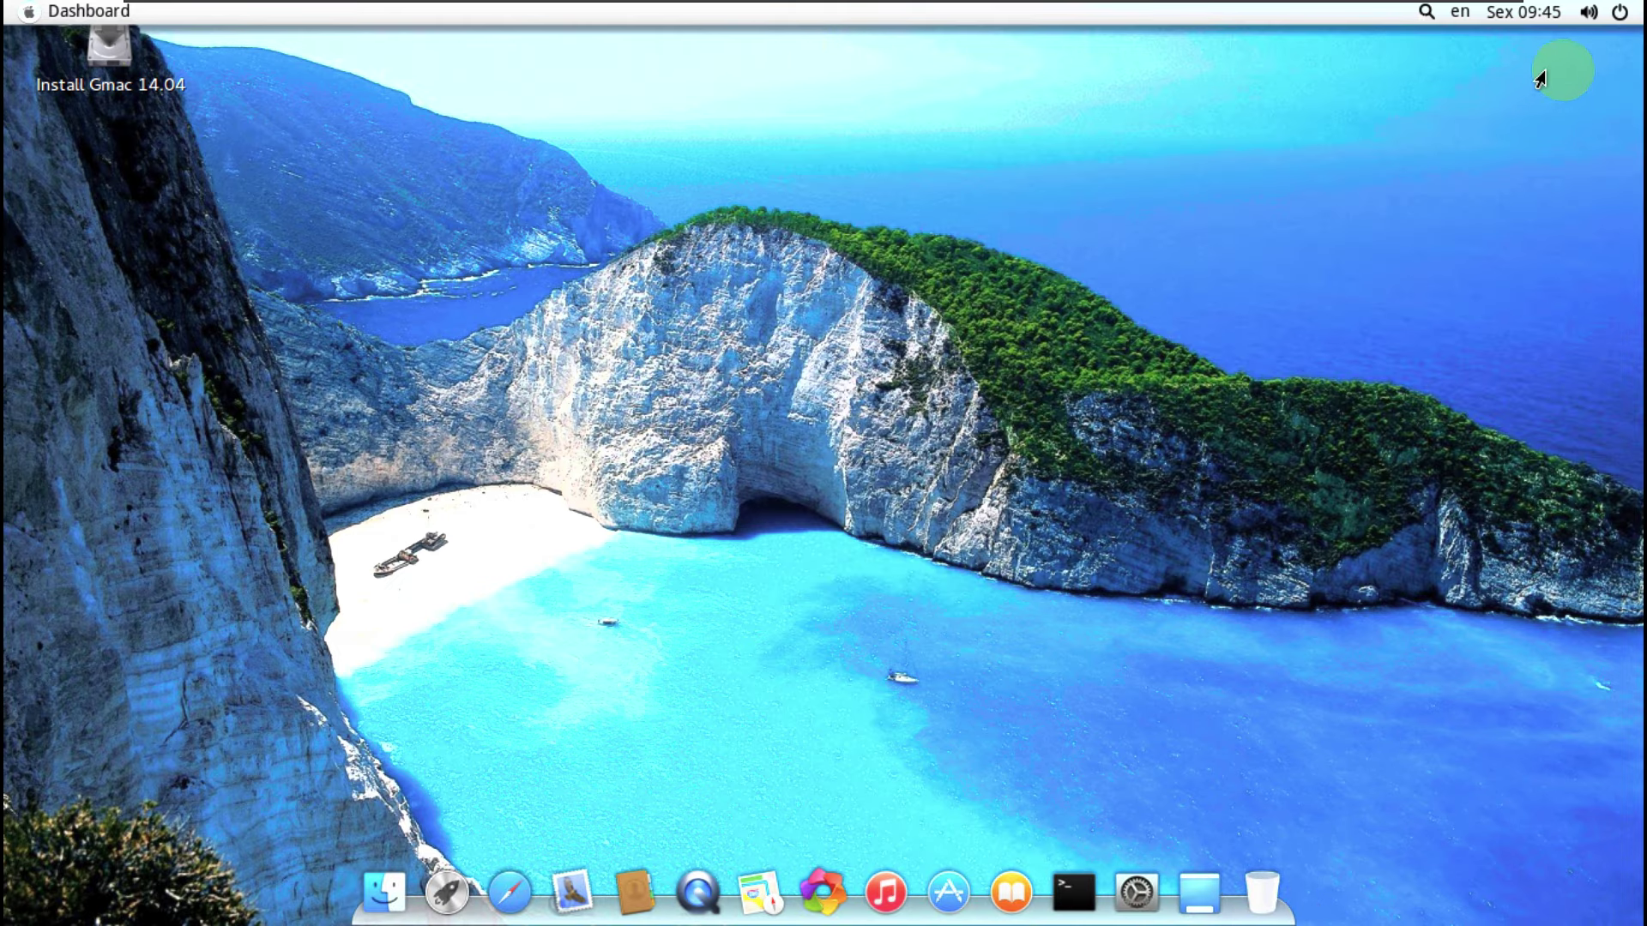
Power off the live session from the system controls and confirm the shutdown.
click(1613, 20)
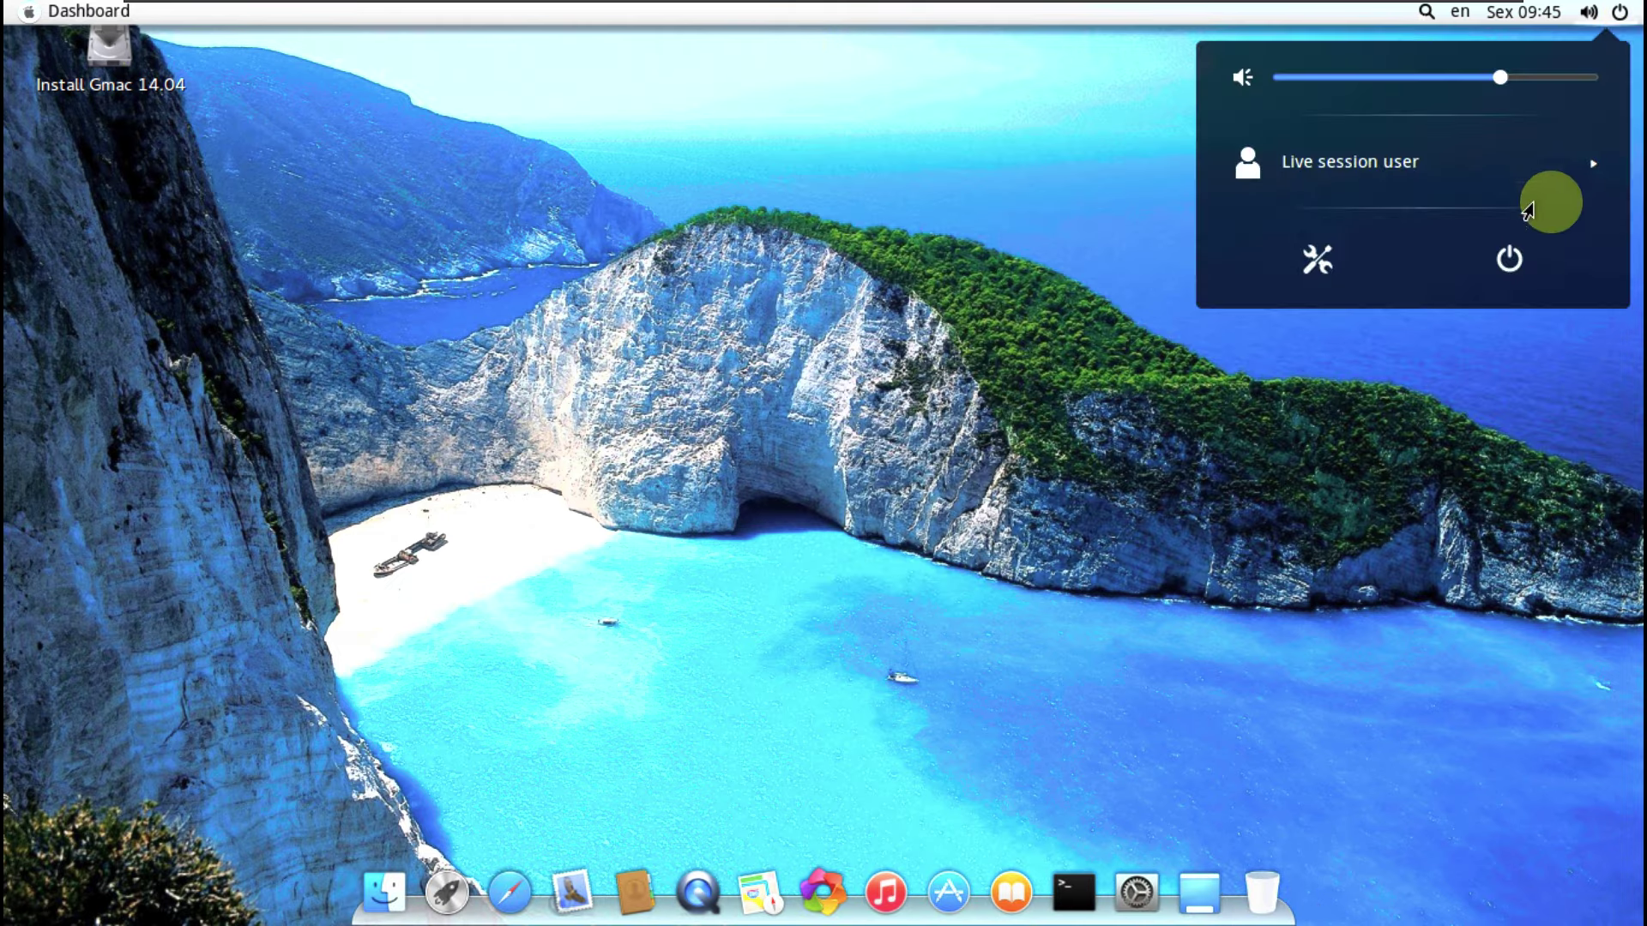
click(1507, 262)
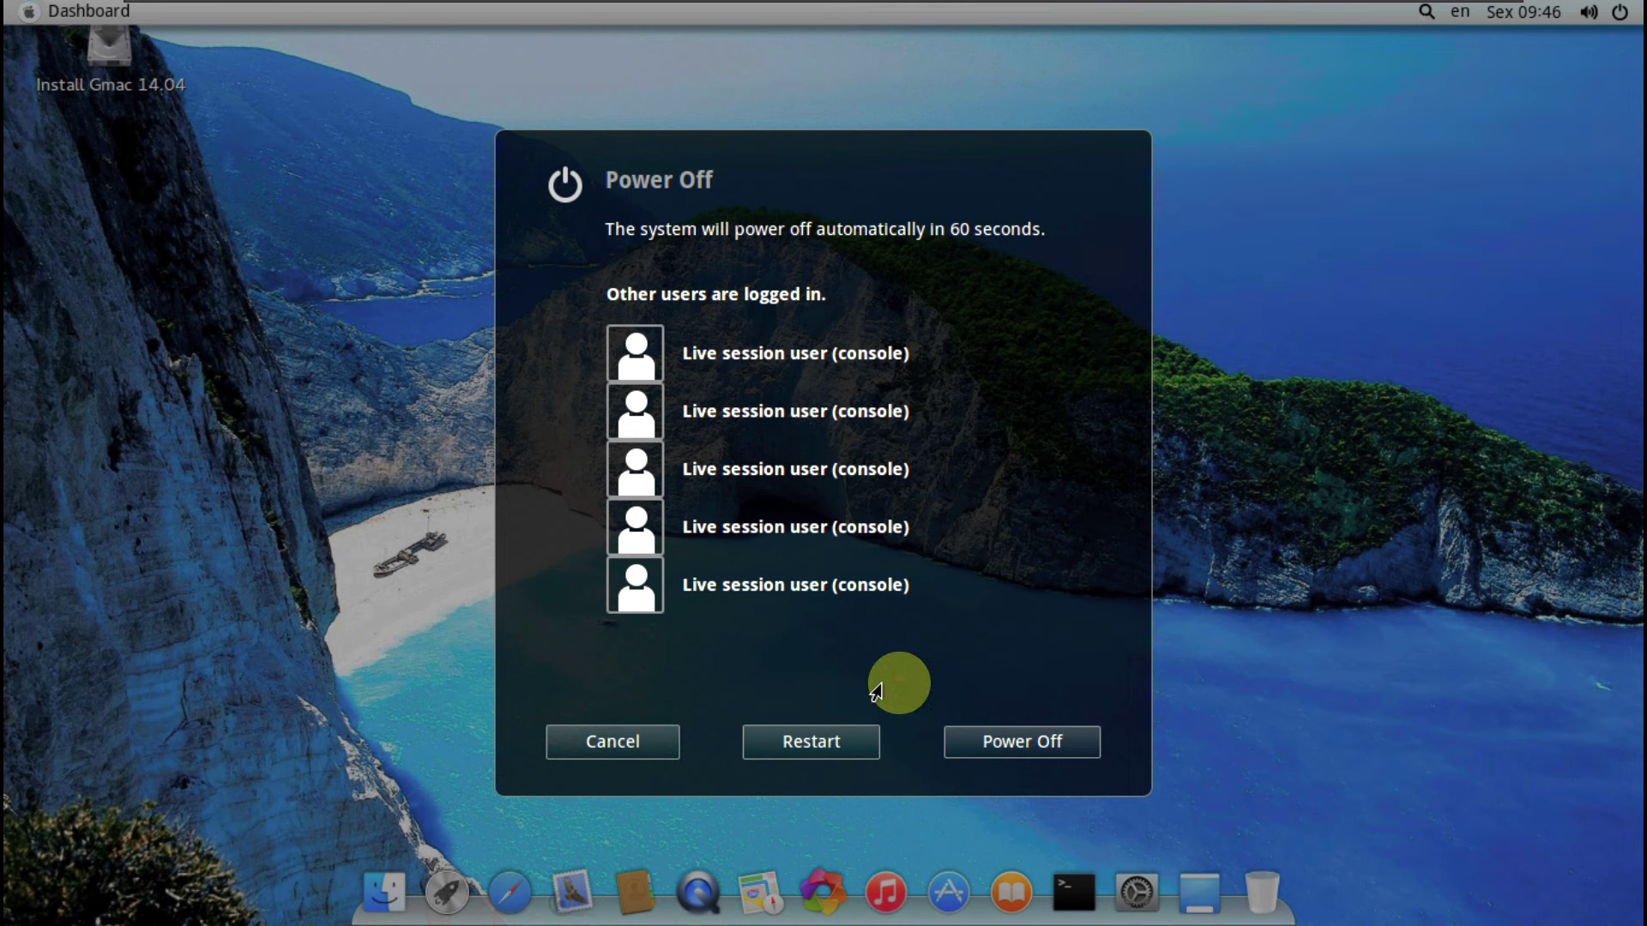
click(1009, 736)
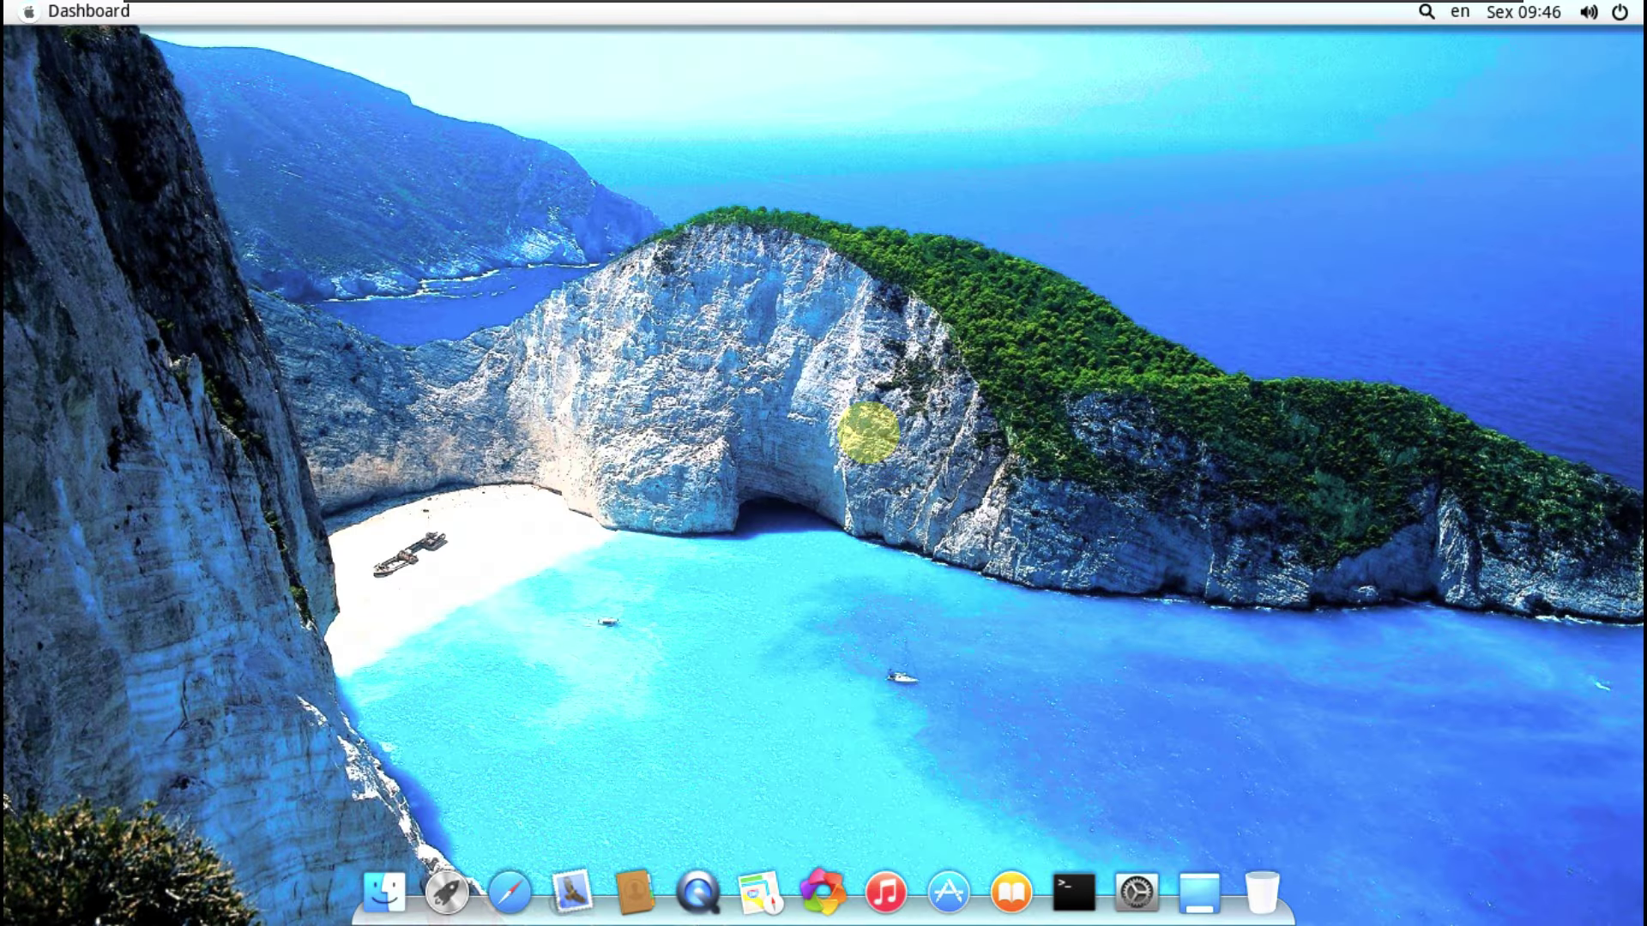